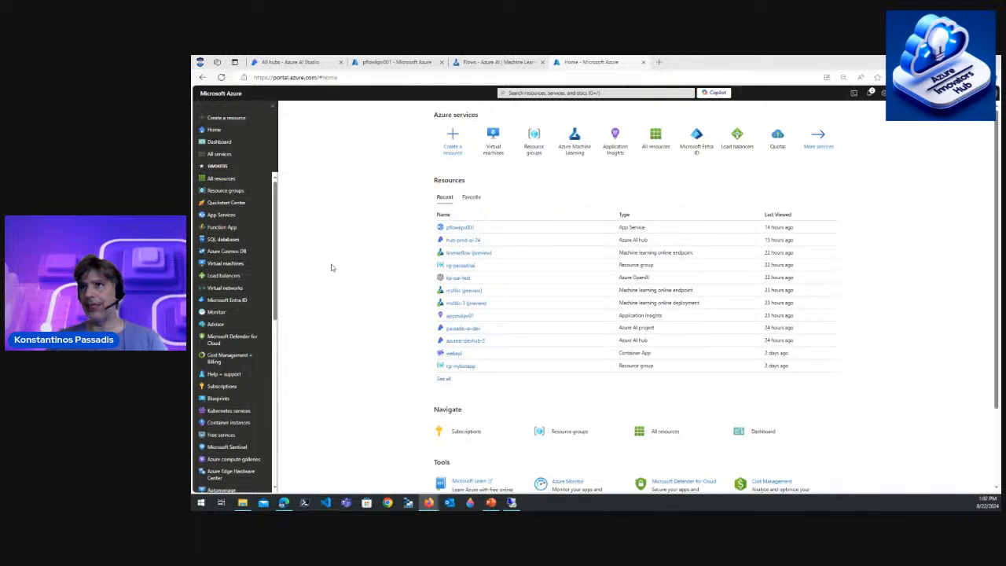
- Switch to Azure AI Studio and look over the list of all hubs
{"action": "left_click", "coordinate": [295, 64]}
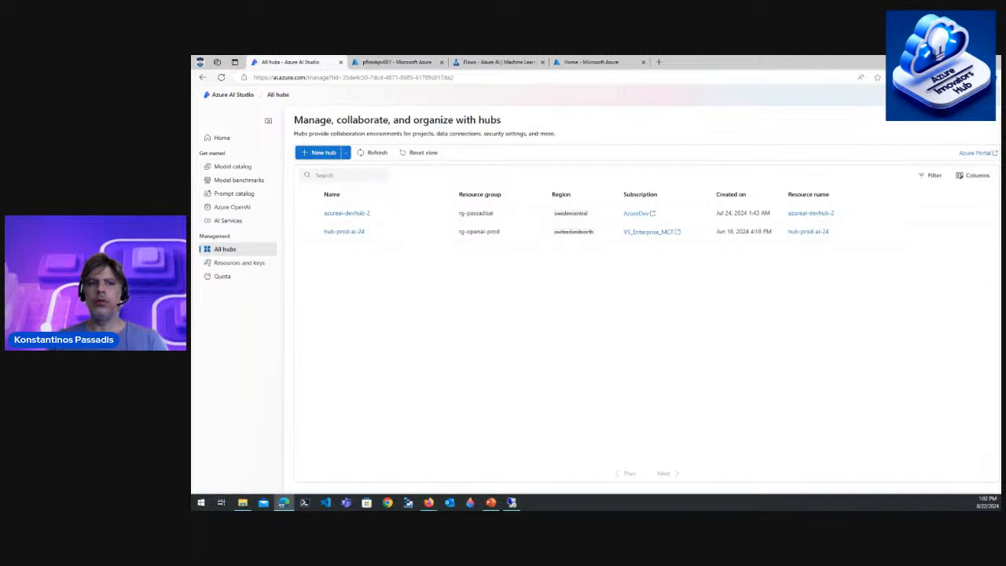
{"action": "key", "text": "alt+Tab"}
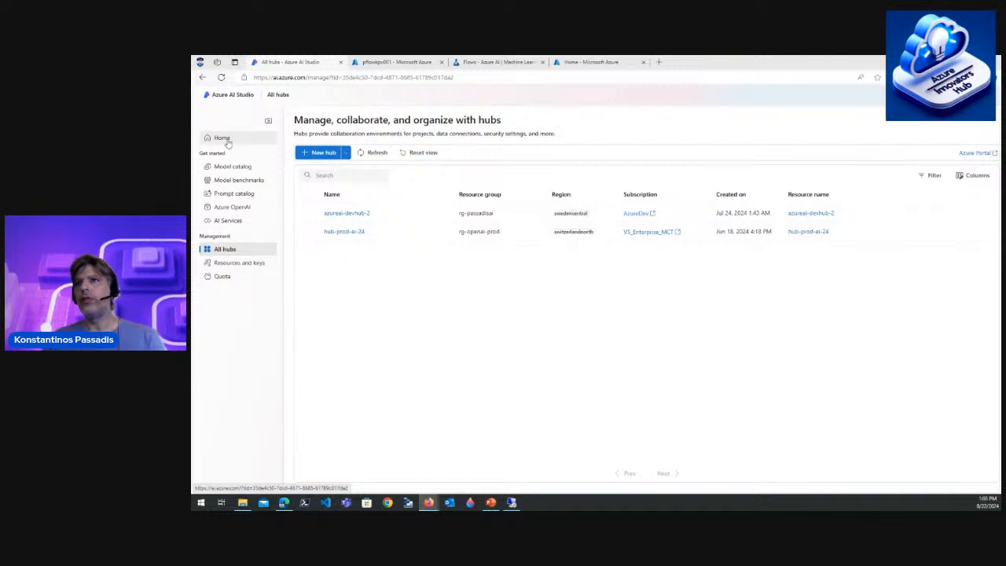
- Switch to the Azure portal, open the rg-passadisai resource group and view its resources in the resource visualizer
{"action": "left_click", "coordinate": [607, 61]}
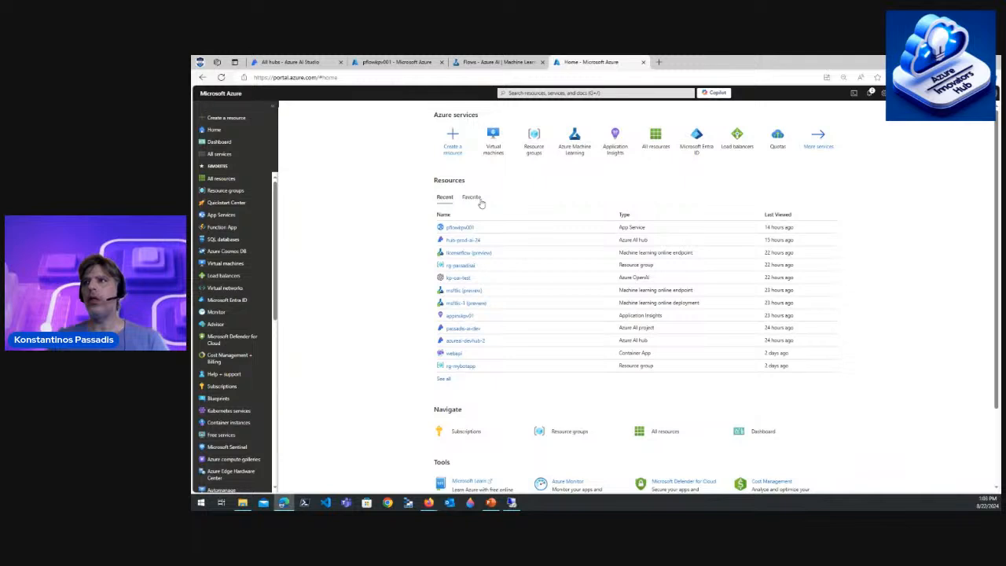
{"action": "left_click", "coordinate": [532, 149]}
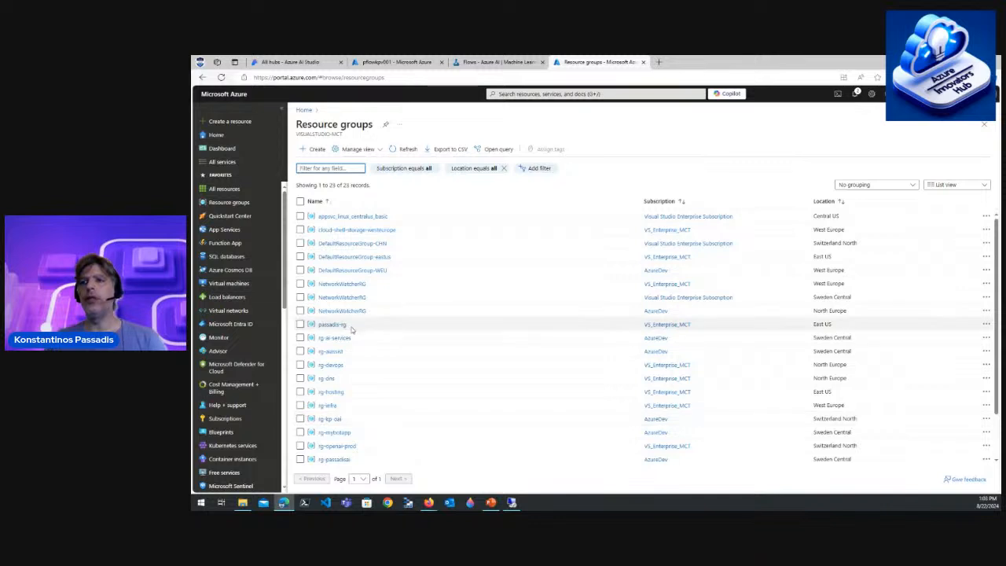
{"action": "left_click", "coordinate": [333, 461]}
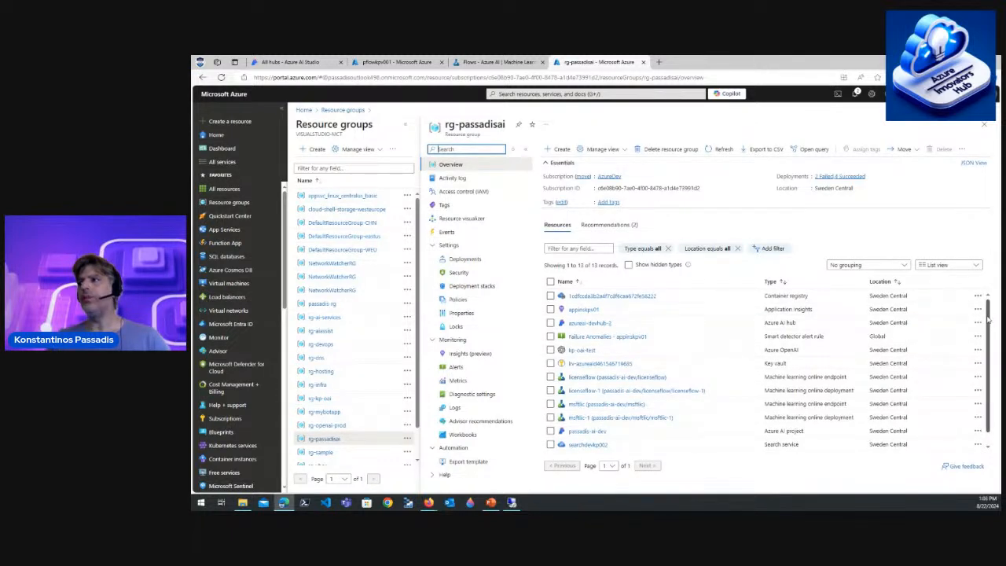
{"action": "scroll", "coordinate": [663, 381], "scroll_direction": "down", "scroll_amount": 1}
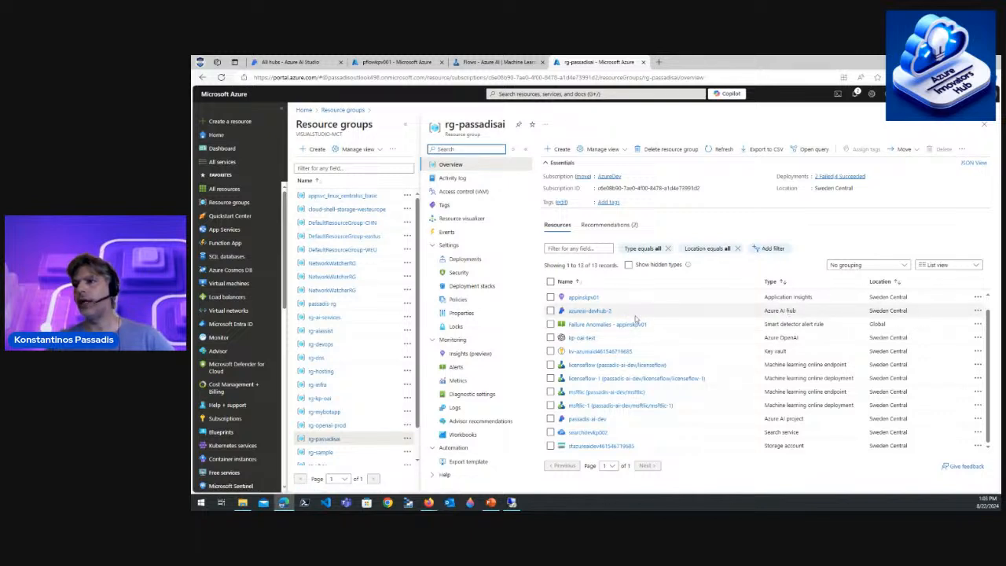
{"action": "left_click", "coordinate": [464, 218]}
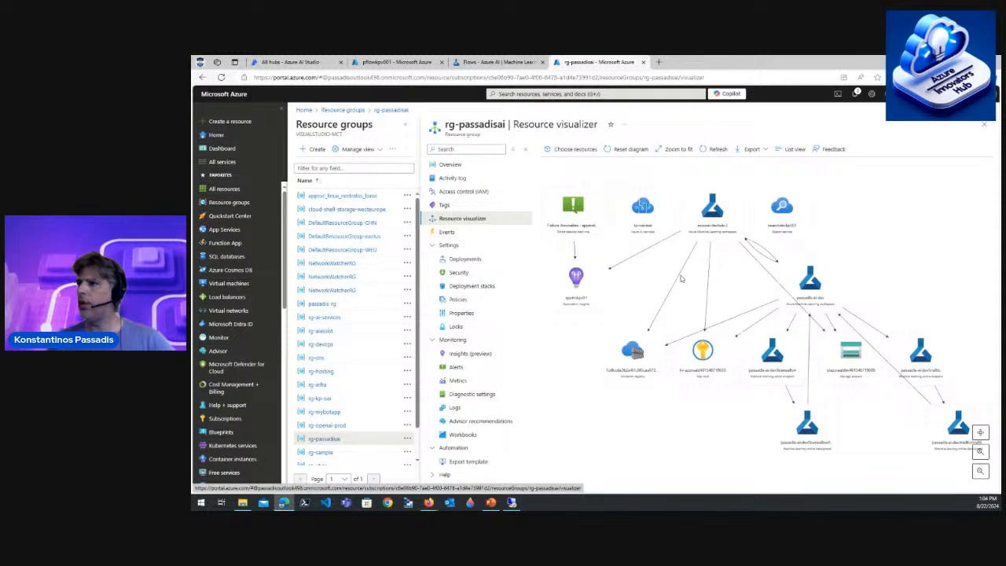
{"action": "mouse_move", "coordinate": [700, 210]}
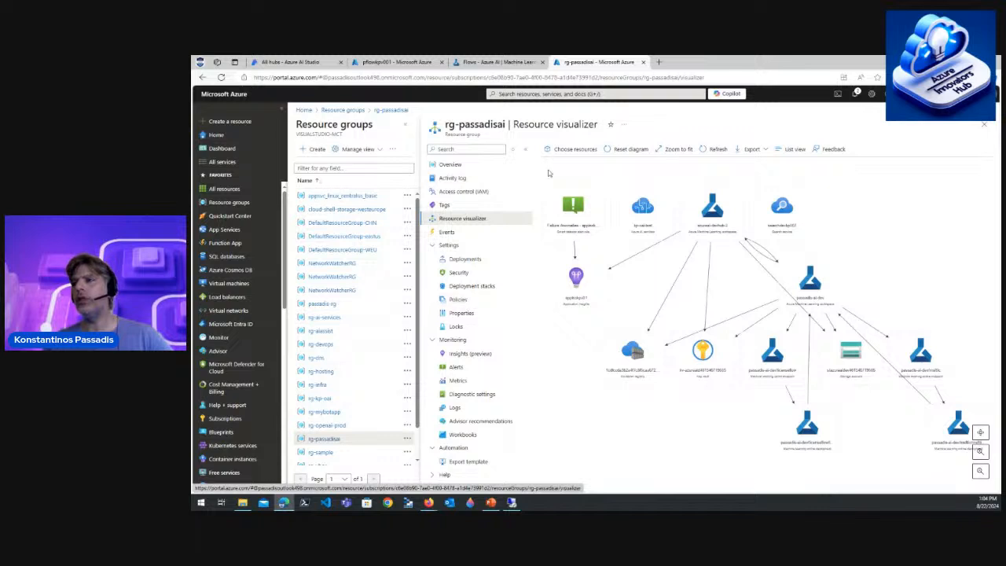
- Switch to Azure Machine Learning Studio, open the passadis-ai-dev workspace and compare it with its node in the portal's resource visualizer
{"action": "left_click", "coordinate": [485, 63]}
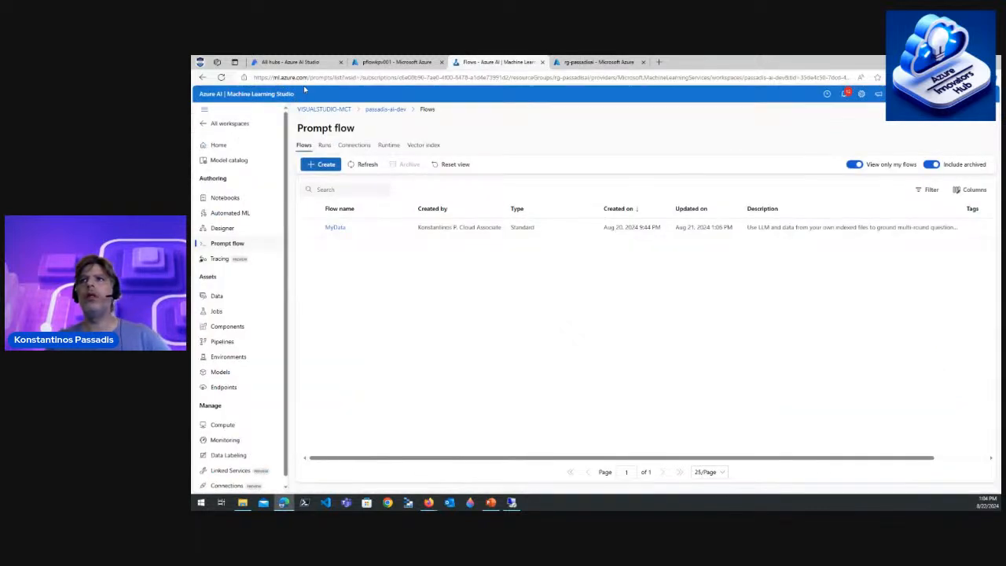
{"action": "left_click", "coordinate": [233, 128]}
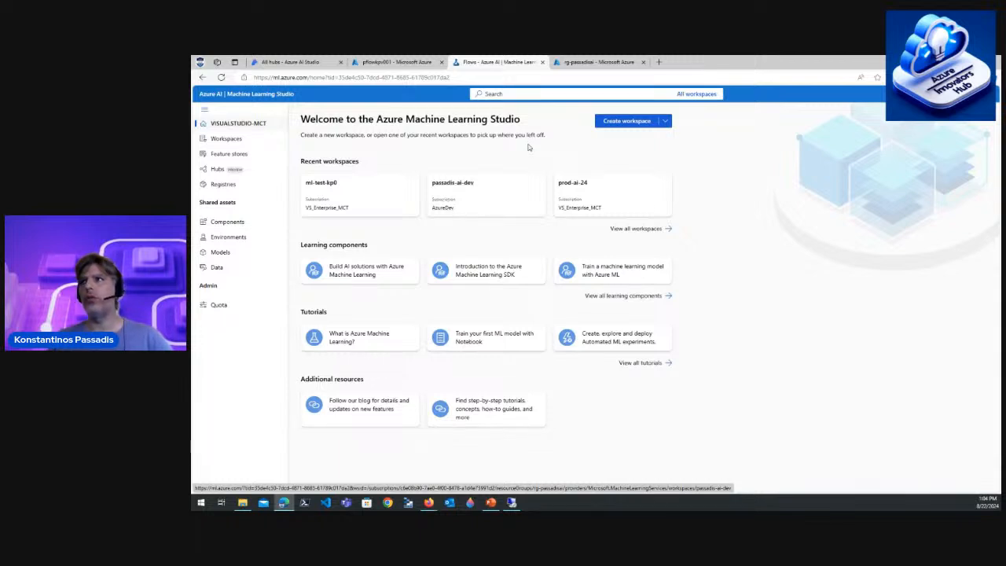
{"action": "left_click", "coordinate": [581, 63]}
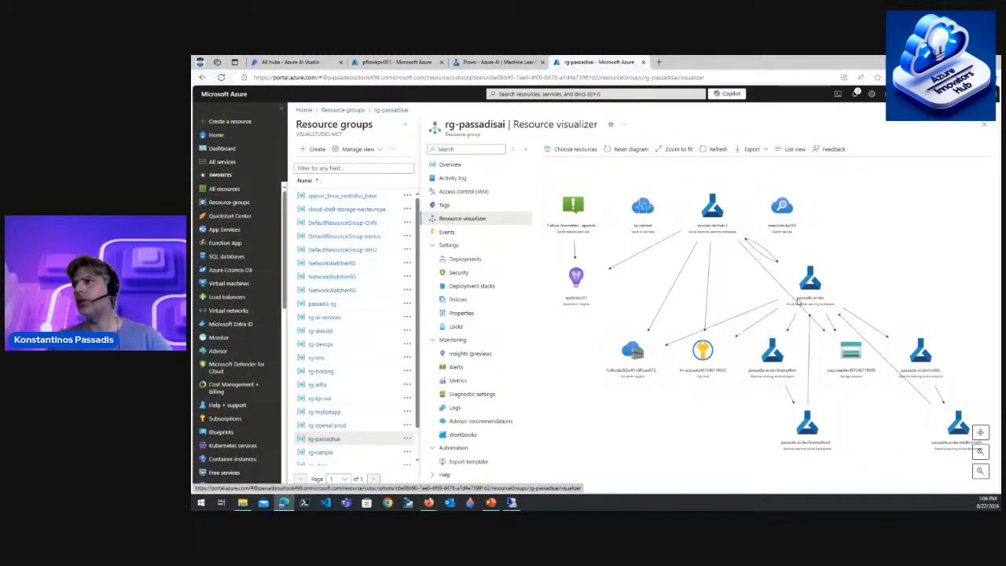
{"action": "mouse_move", "coordinate": [802, 305]}
- In the passadis-ai-dev workspace of Azure Machine Learning Studio, review the Prompt flow runtimes and the list of flows
{"action": "left_click", "coordinate": [495, 62]}
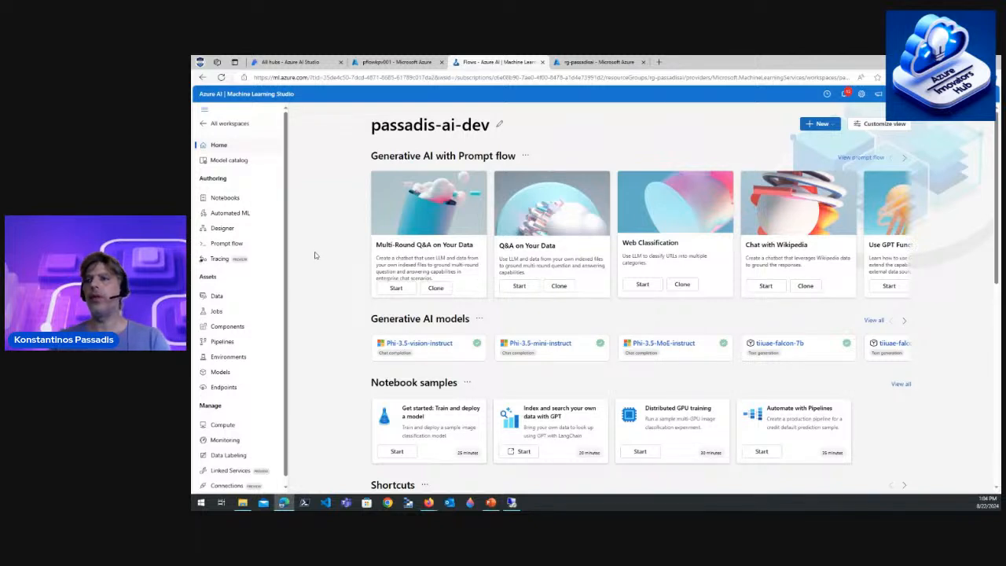
{"action": "scroll", "coordinate": [289, 303], "scroll_direction": "down", "scroll_amount": 1}
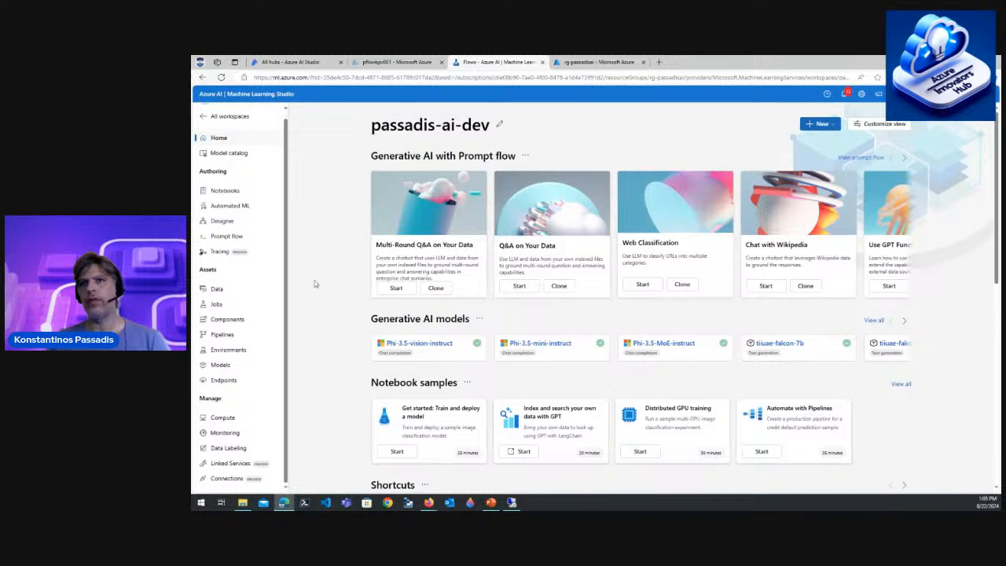
{"action": "left_click", "coordinate": [246, 235]}
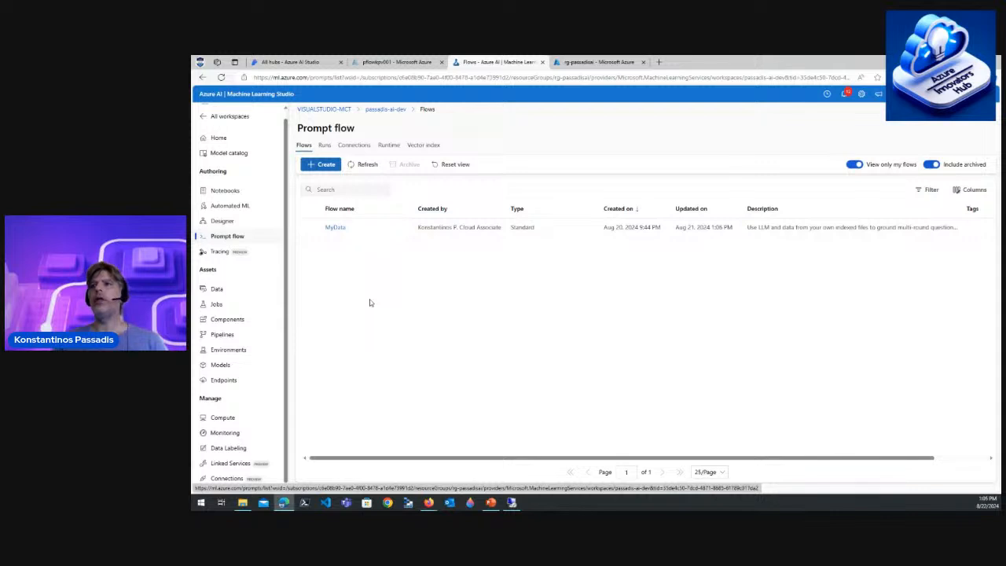
{"action": "left_click", "coordinate": [387, 146]}
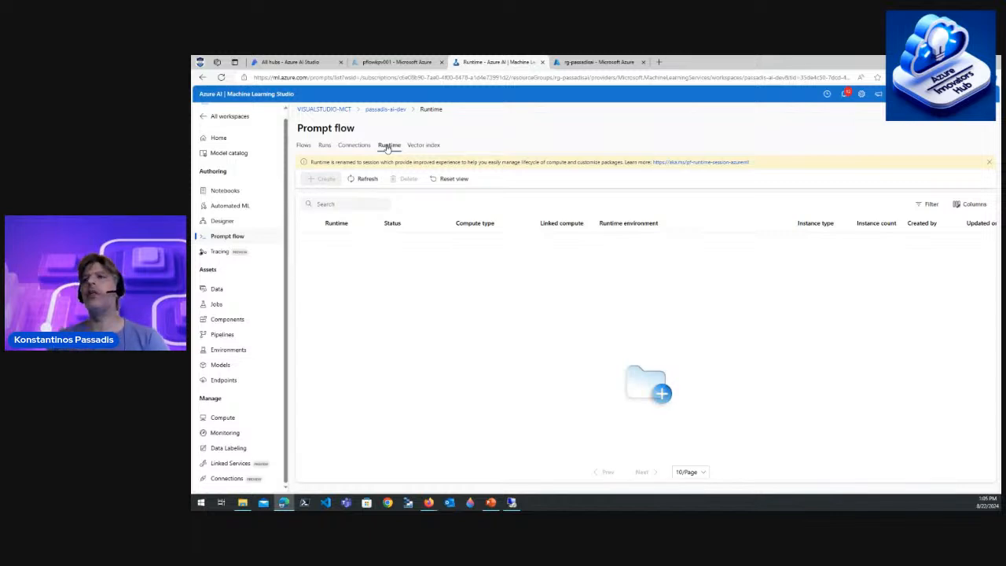
{"action": "key", "text": "ctrl+plus"}
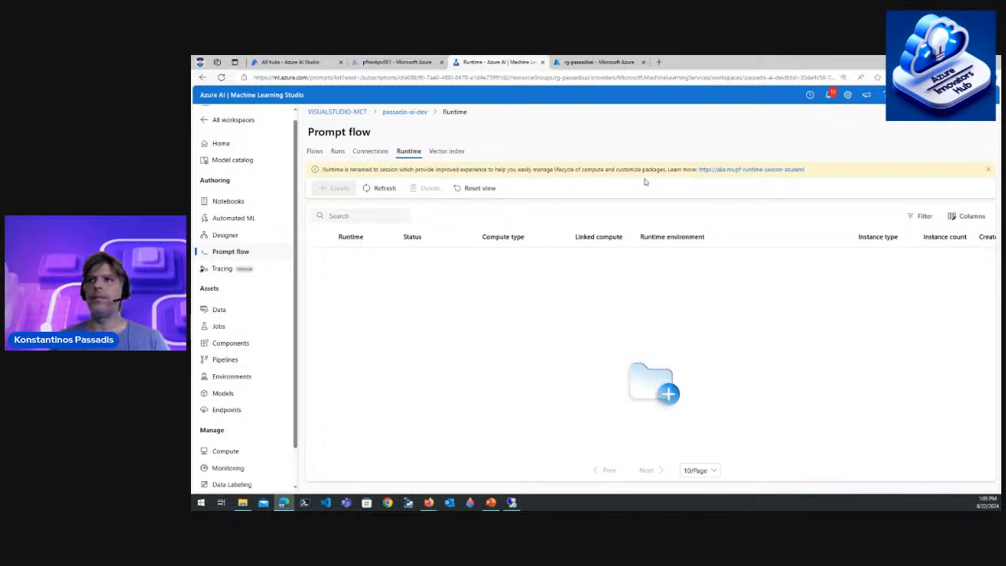
{"action": "left_click", "coordinate": [309, 151]}
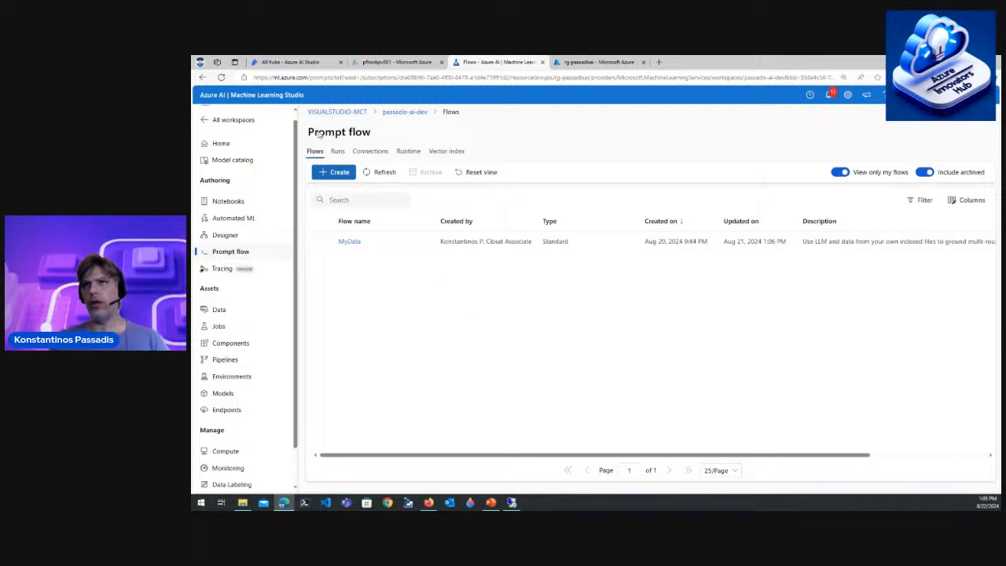
- Switch to Azure AI Studio and open Prompt flow in the passadis-ai-dev project of the azureai-devhub-2 hub
{"action": "left_click", "coordinate": [291, 62]}
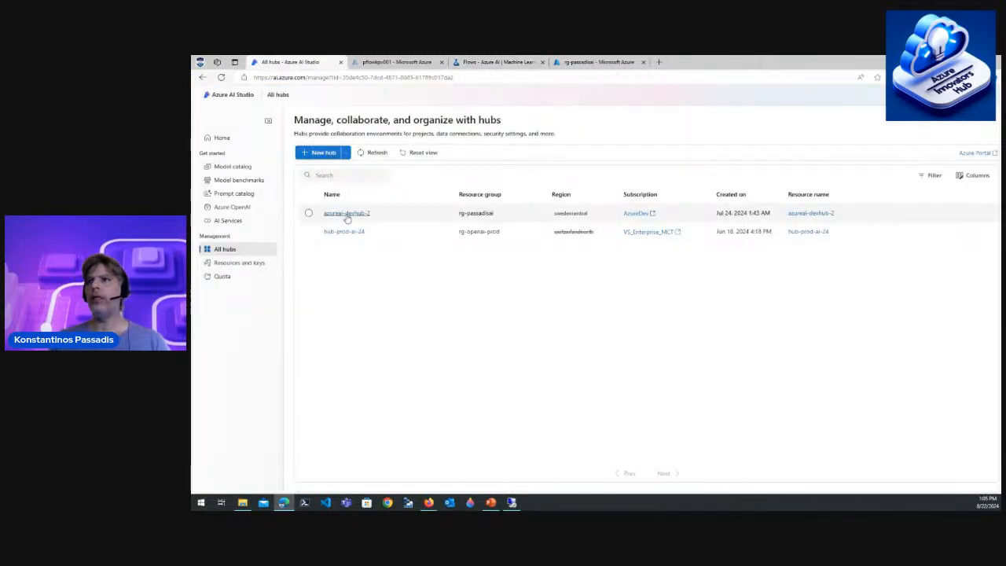
{"action": "left_click", "coordinate": [349, 215]}
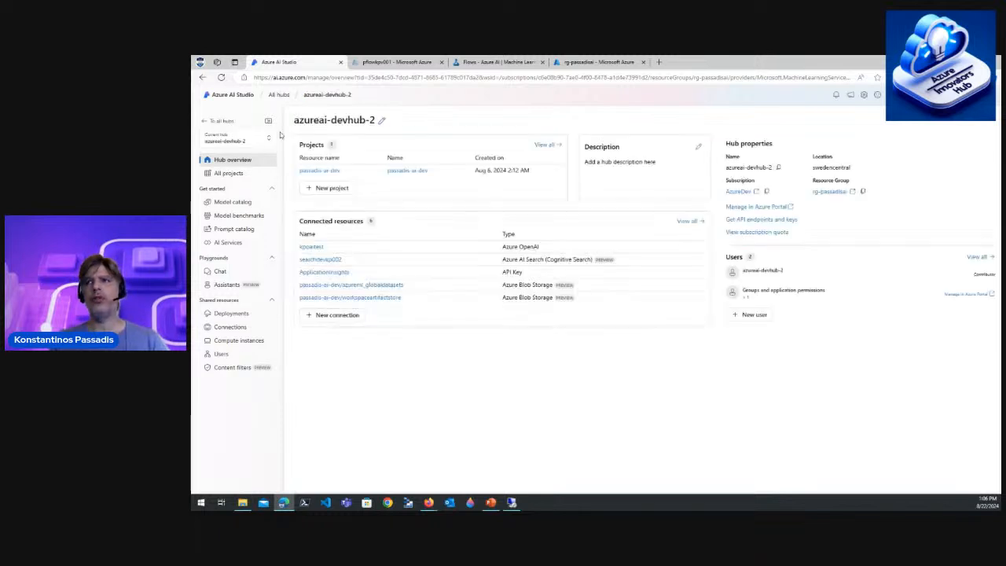
{"action": "left_click", "coordinate": [320, 172]}
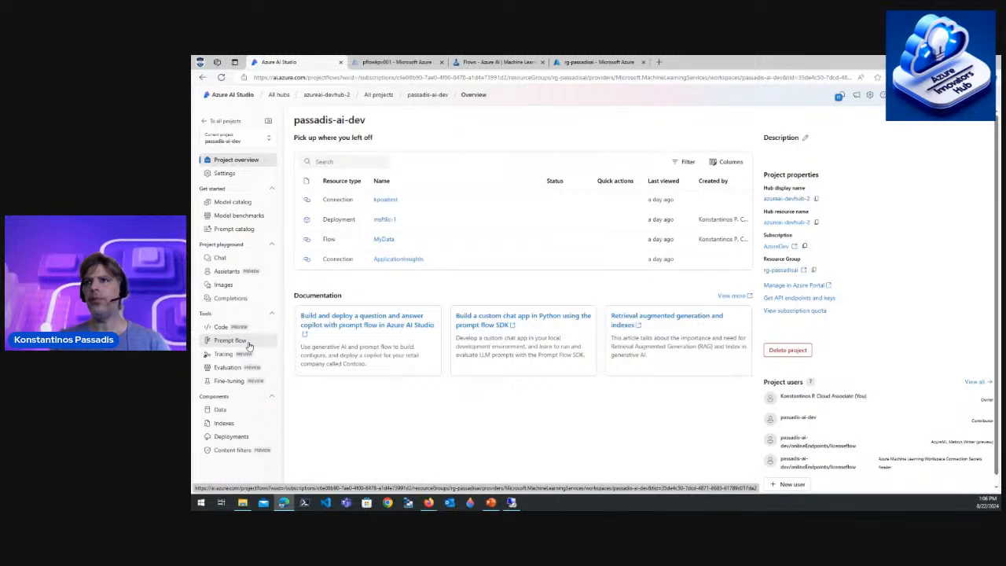
{"action": "left_click", "coordinate": [247, 343]}
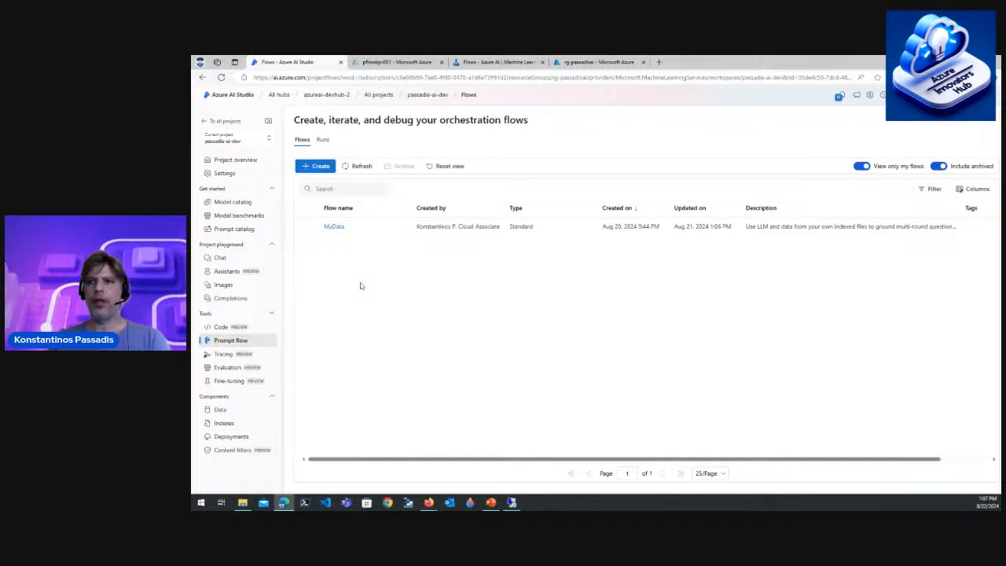
- Start a new index in the project and set its data source to Upload files
{"action": "left_click", "coordinate": [240, 423]}
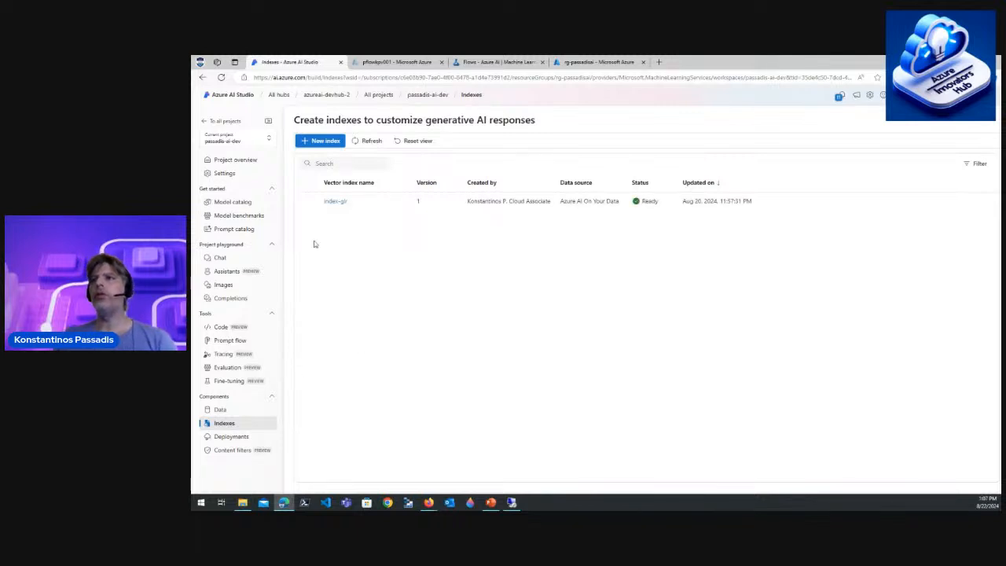
{"action": "left_click", "coordinate": [329, 146]}
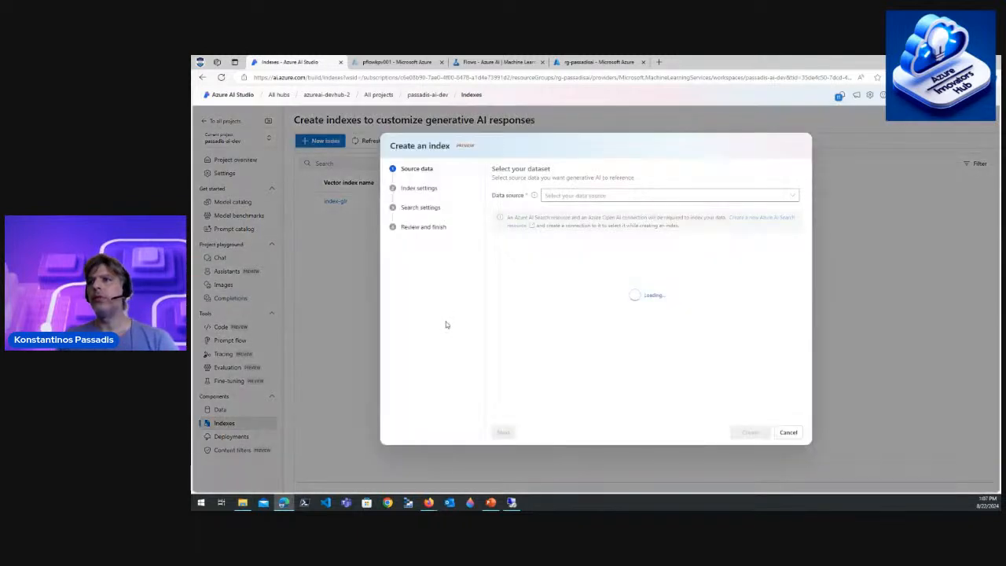
{"action": "left_click", "coordinate": [612, 195]}
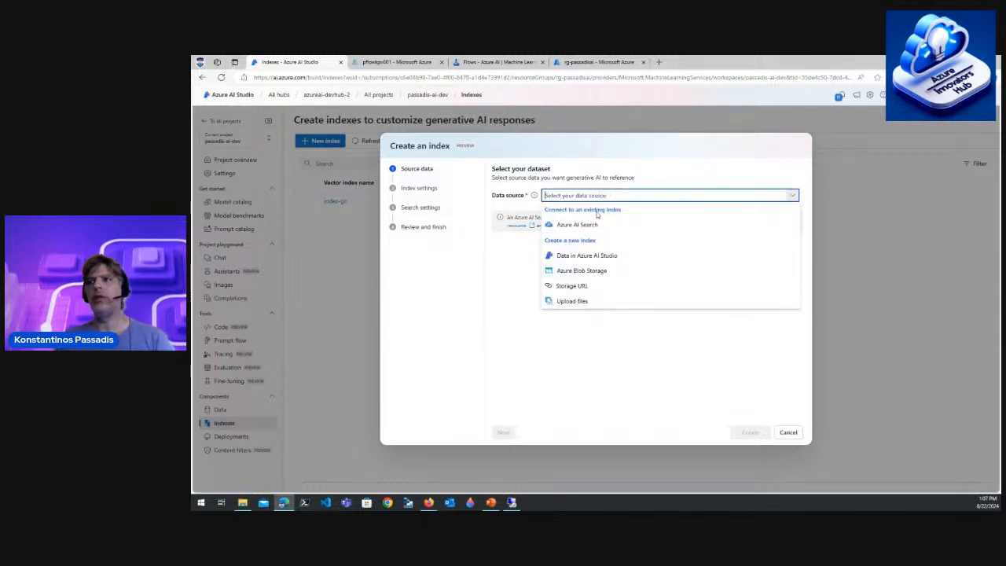
{"action": "left_click", "coordinate": [597, 307]}
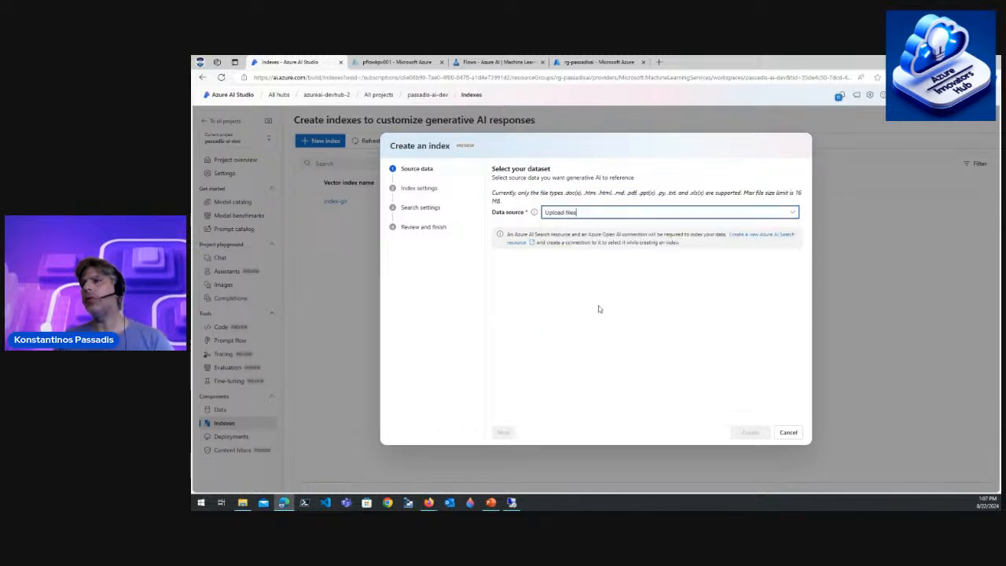
{"action": "left_click", "coordinate": [784, 212]}
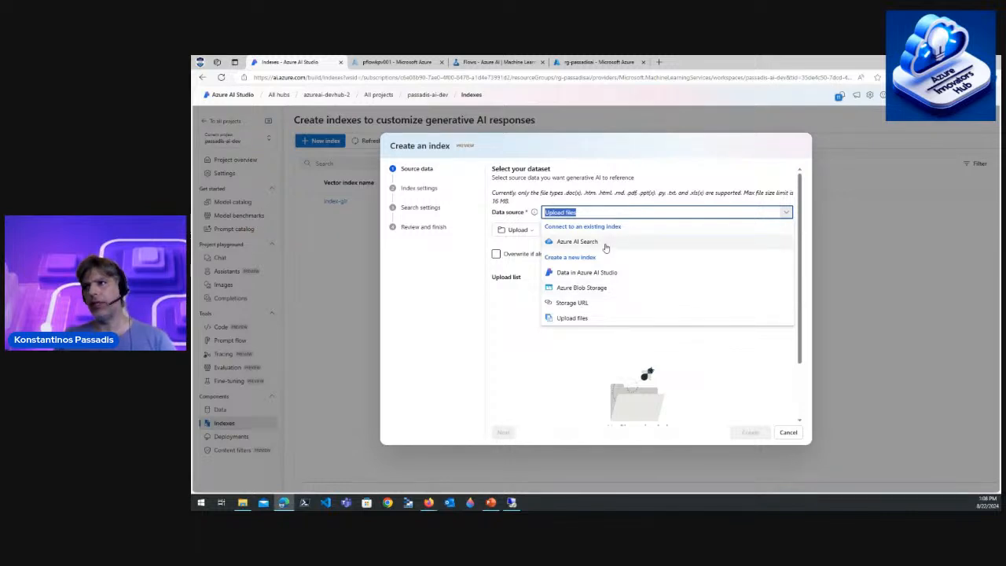
{"action": "key", "text": "Escape"}
- Choose to upload individual files and browse to the GLR folder inside Documents, PDF-DOCS
{"action": "left_click", "coordinate": [518, 230]}
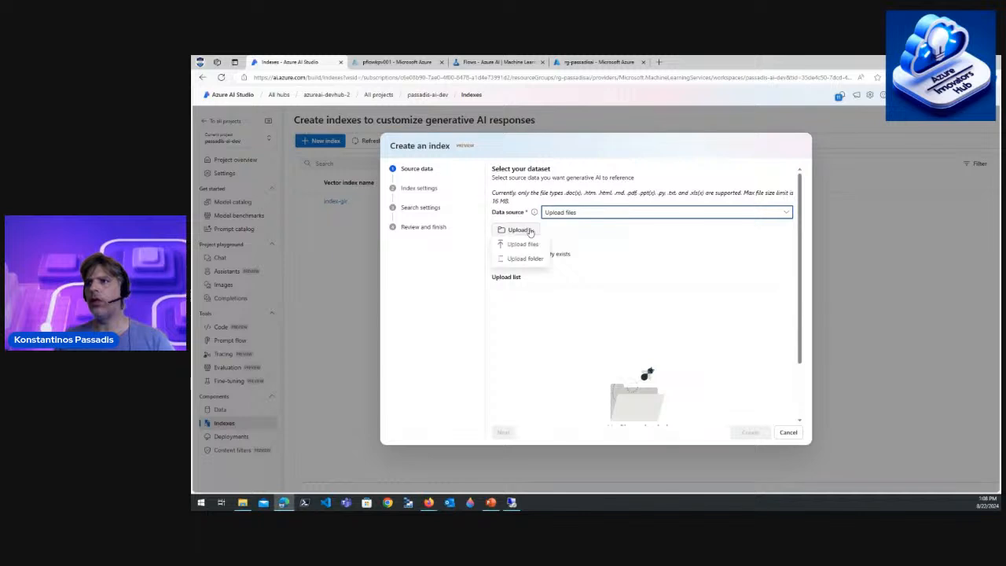
{"action": "left_click", "coordinate": [531, 245]}
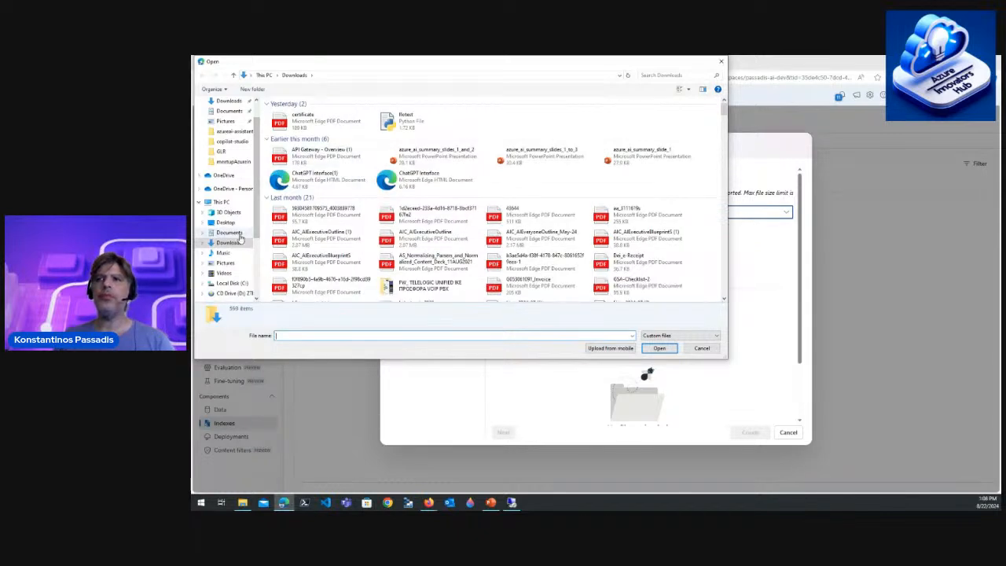
{"action": "left_click", "coordinate": [229, 232]}
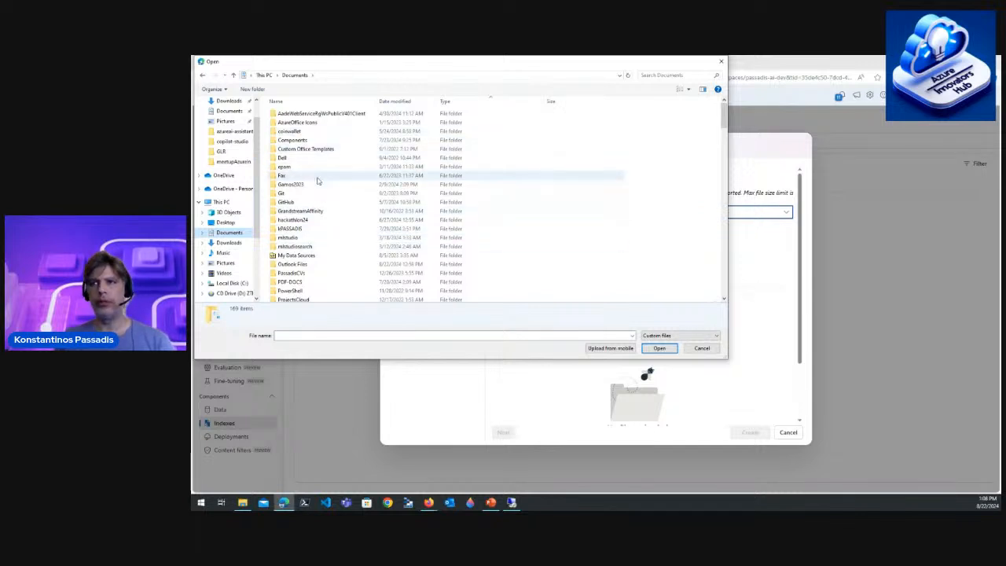
{"action": "left_click", "coordinate": [299, 282]}
{"action": "double_click", "coordinate": [303, 283]}
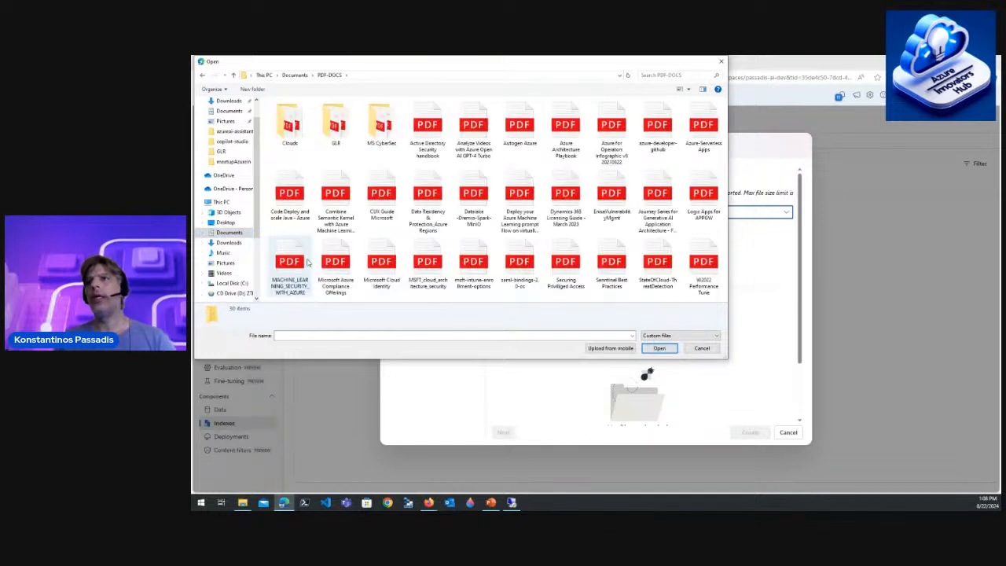
{"action": "double_click", "coordinate": [332, 125]}
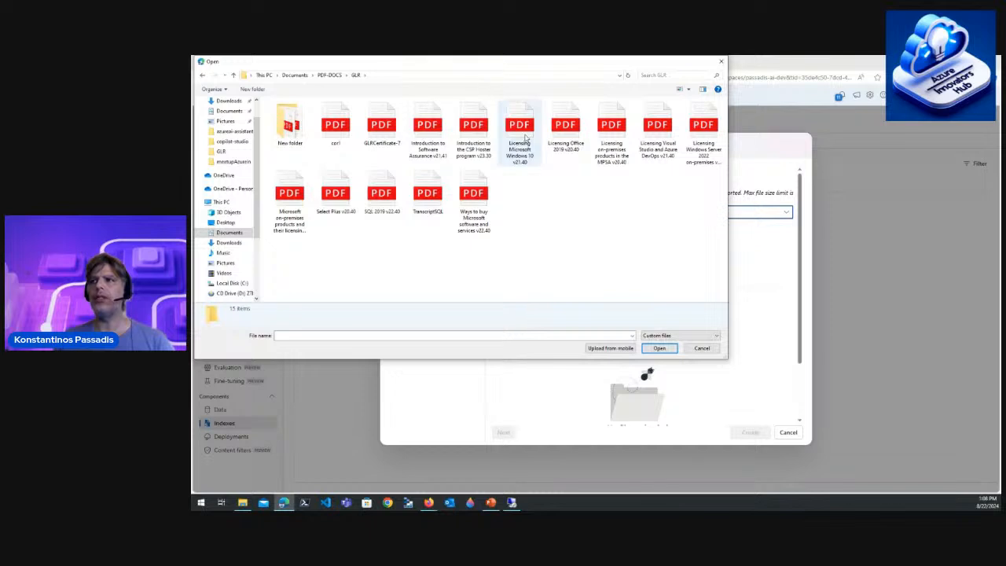
- Upload six GLR PDFs: Licensing Microsoft Windows 10, Office 2019, on-premises products in the MPSA, Visual Studio and Azure DevOps, Windows Server 2022, and SQL 2019
{"action": "left_click", "coordinate": [524, 138]}
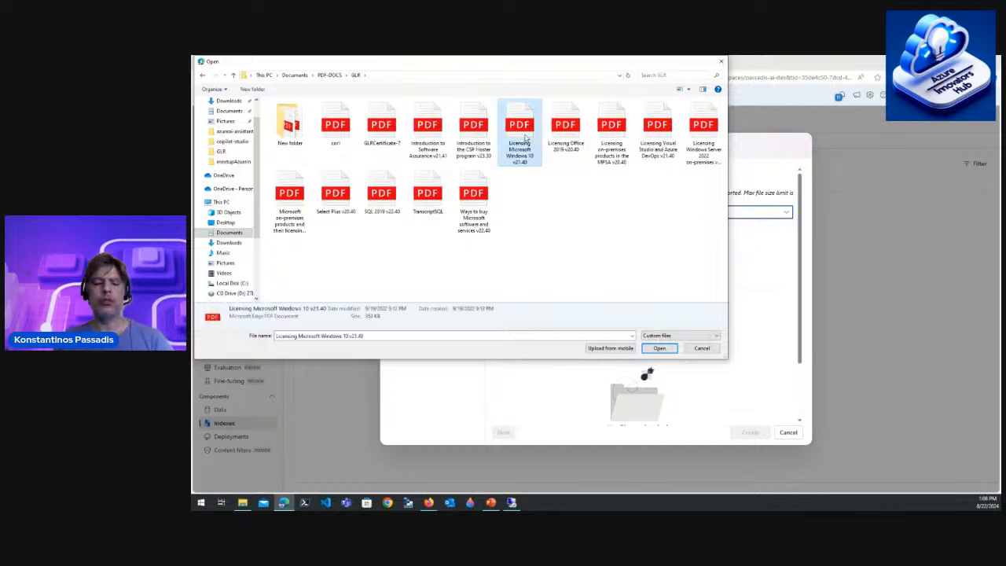
{"action": "left_click", "coordinate": [565, 132], "text": "ctrl"}
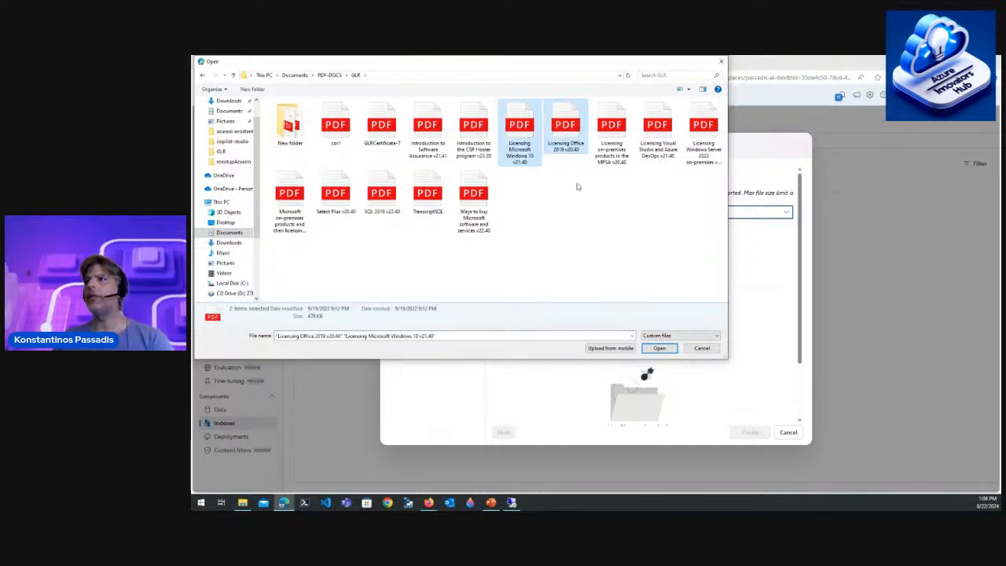
{"action": "left_click", "coordinate": [611, 140], "text": "ctrl"}
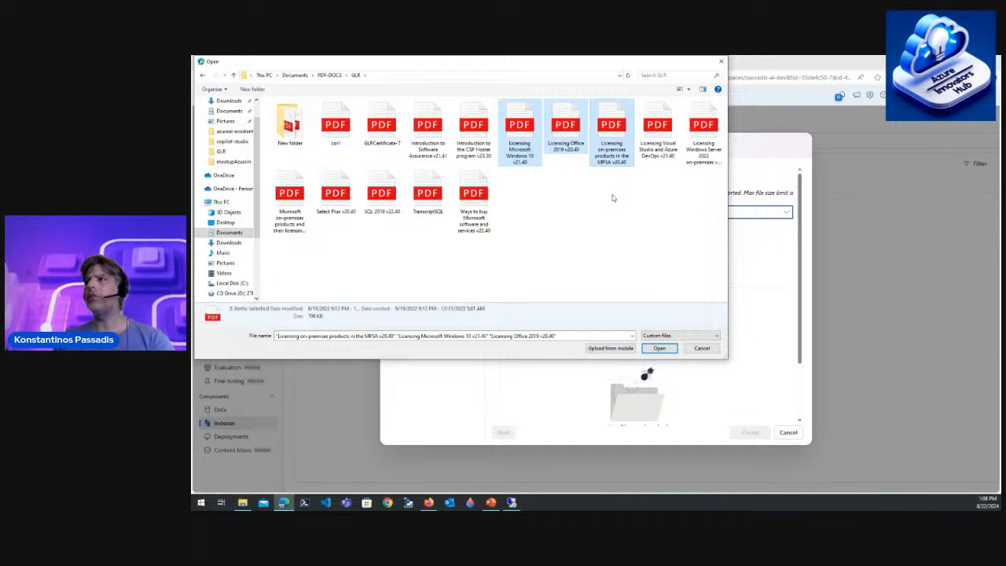
{"action": "left_click", "coordinate": [656, 142], "text": "ctrl"}
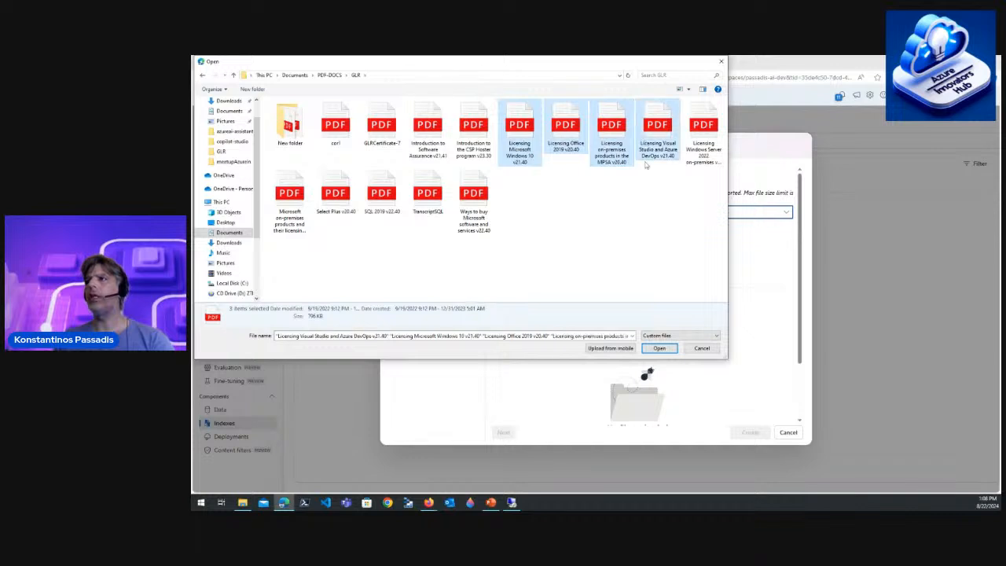
{"action": "left_click", "coordinate": [703, 138], "text": "ctrl"}
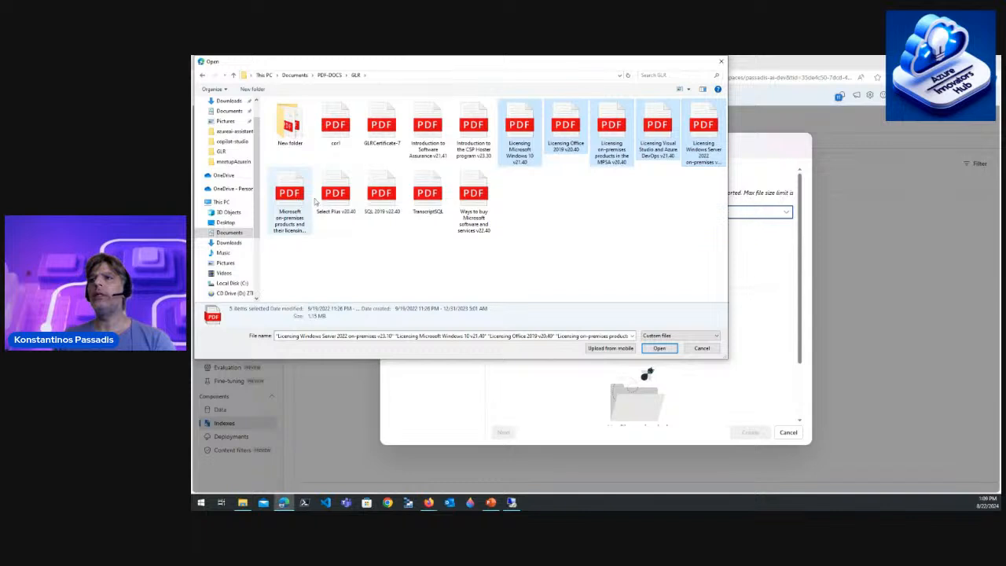
{"action": "left_click", "coordinate": [388, 194], "text": "ctrl"}
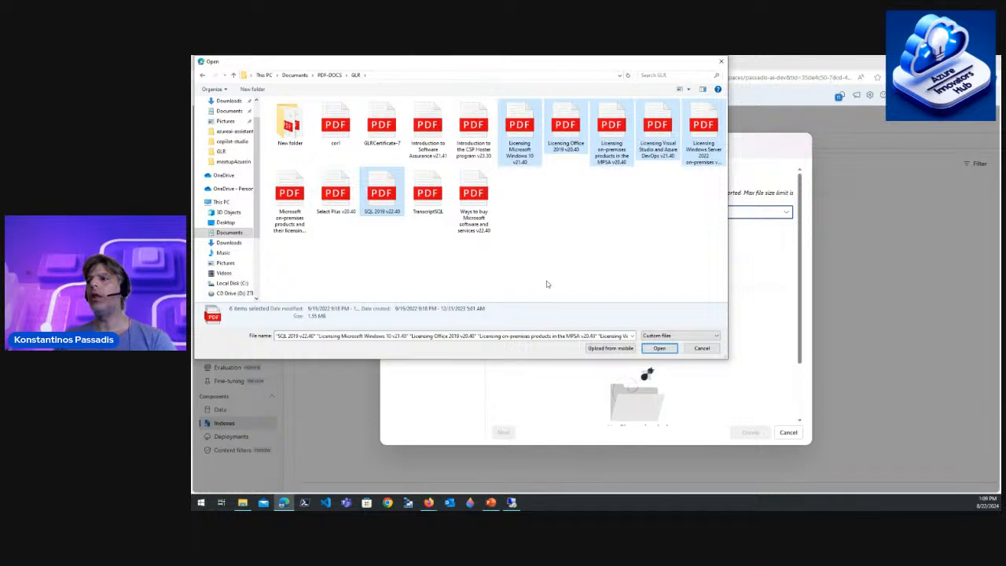
{"action": "left_click", "coordinate": [658, 348]}
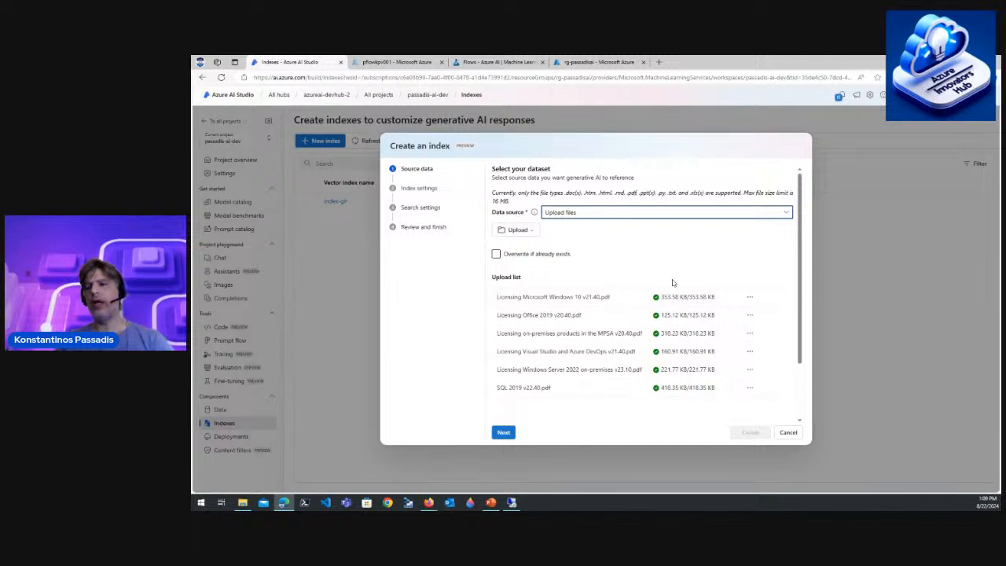
{"action": "scroll", "coordinate": [630, 311], "scroll_direction": "down", "scroll_amount": 2}
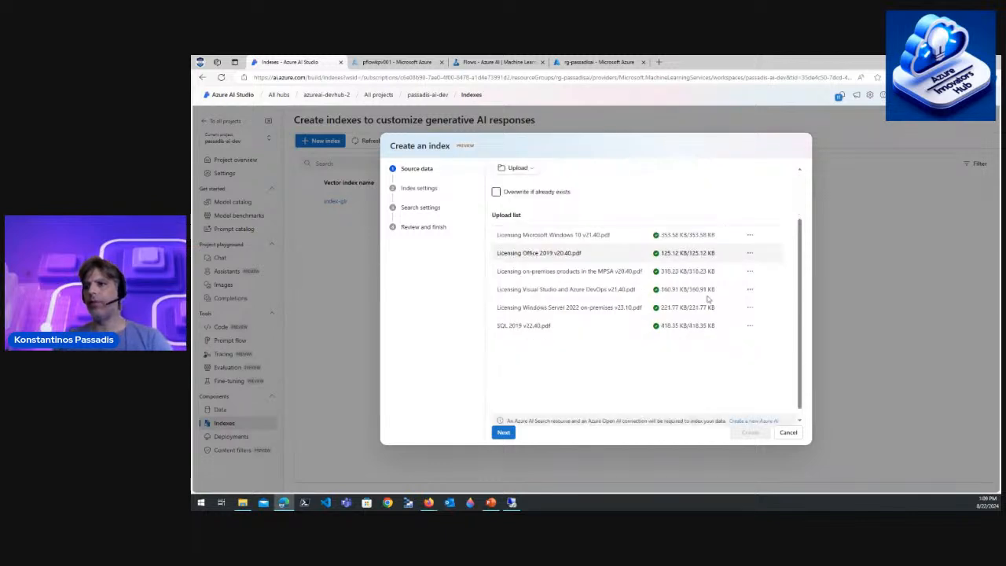
- Continue to the index settings and select searchdevkp002 as the Azure AI Search service
{"action": "left_click", "coordinate": [505, 433]}
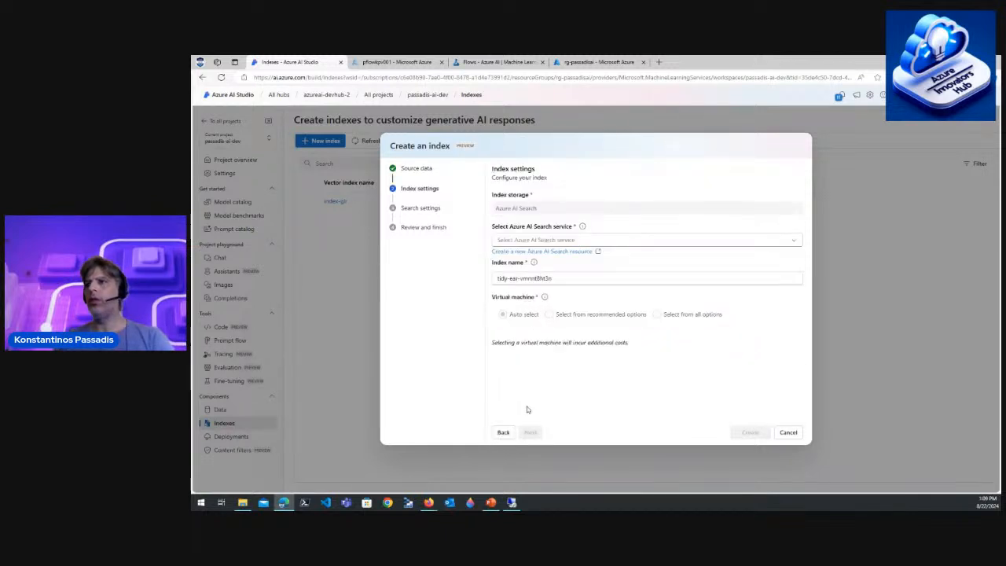
{"action": "left_click", "coordinate": [649, 242]}
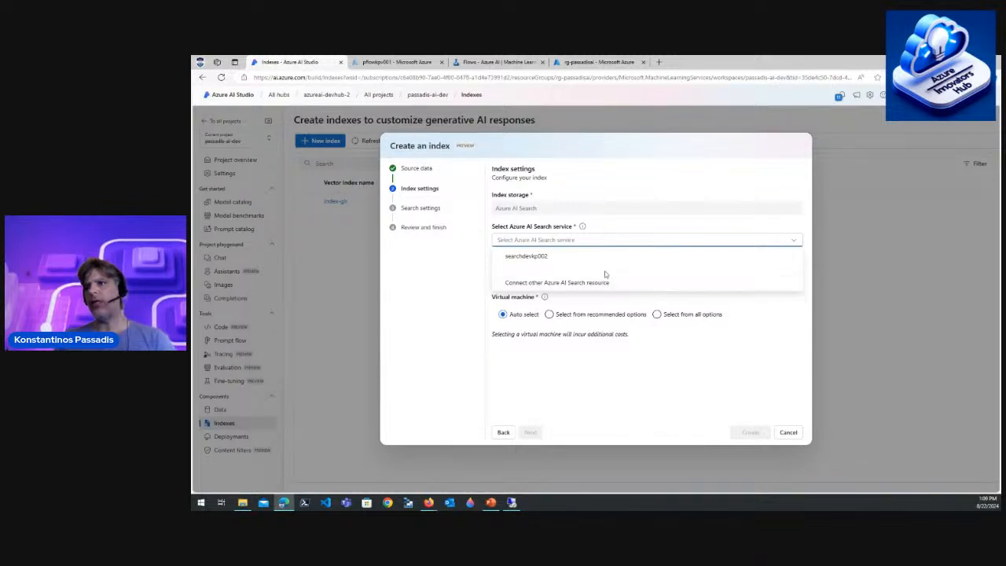
{"action": "left_click", "coordinate": [560, 258]}
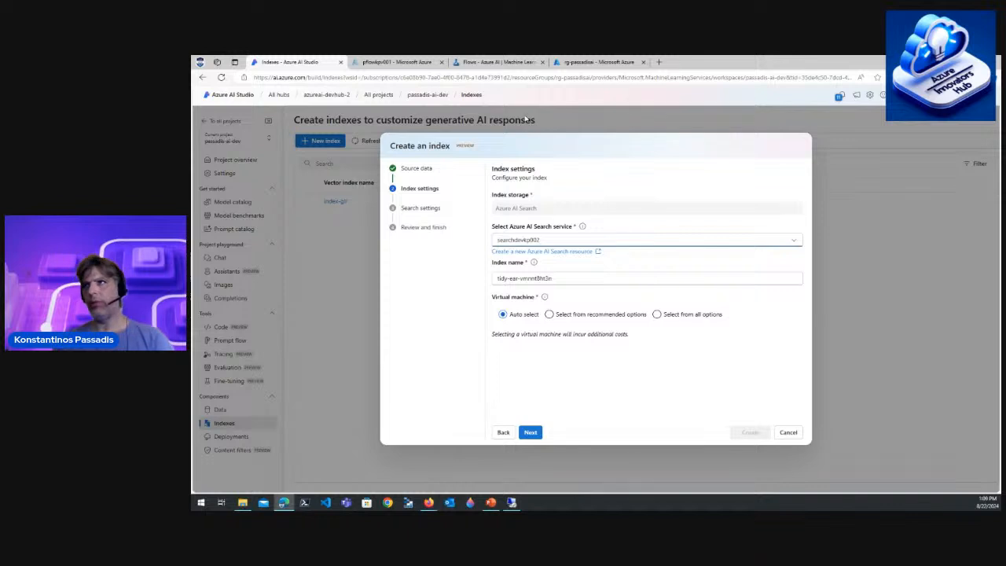
- Check the resource list of the rg-passadisai resource group in the Azure portal, and return to the index settings in Azure AI Studio
{"action": "left_click", "coordinate": [595, 62]}
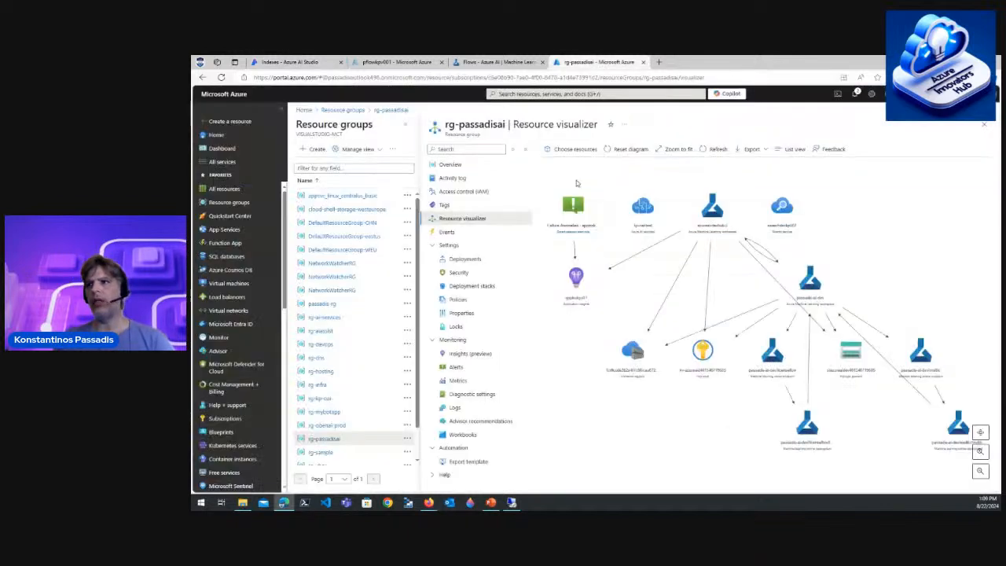
{"action": "left_click", "coordinate": [482, 167]}
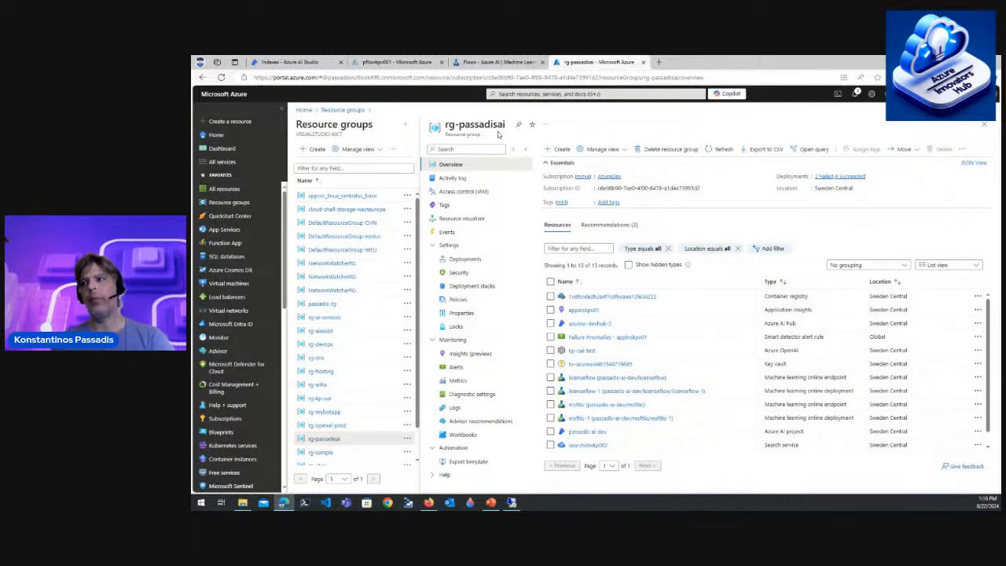
{"action": "left_click", "coordinate": [489, 63]}
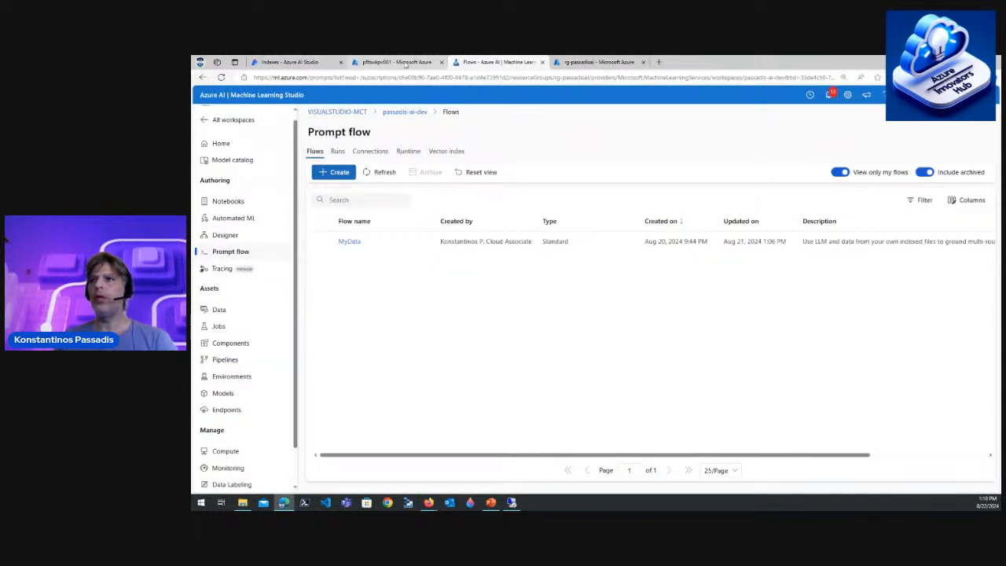
{"action": "left_click", "coordinate": [307, 63]}
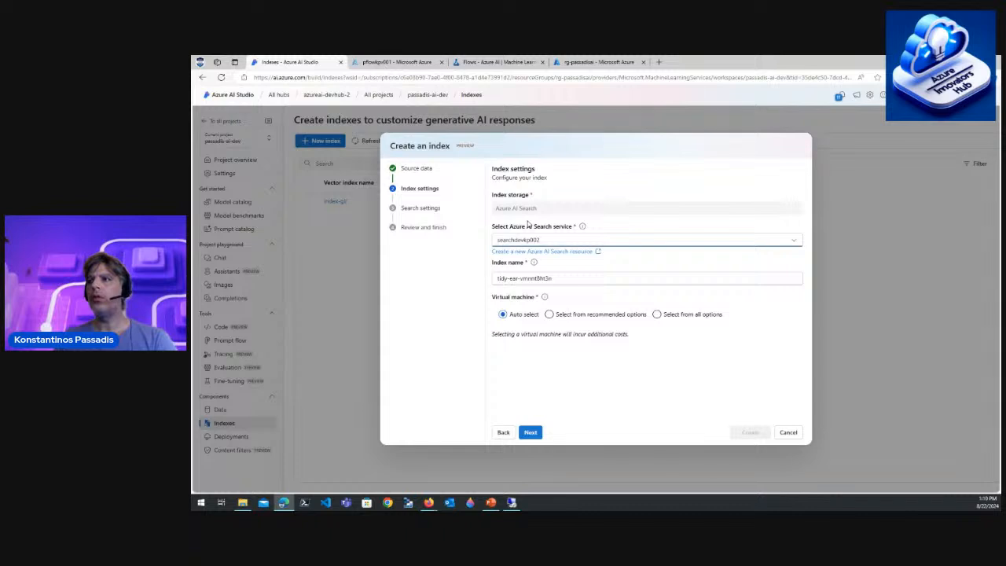
- Replace the suggested index name with licensing
{"action": "left_click_drag", "start_coordinate": [553, 278], "coordinate": [485, 277]}
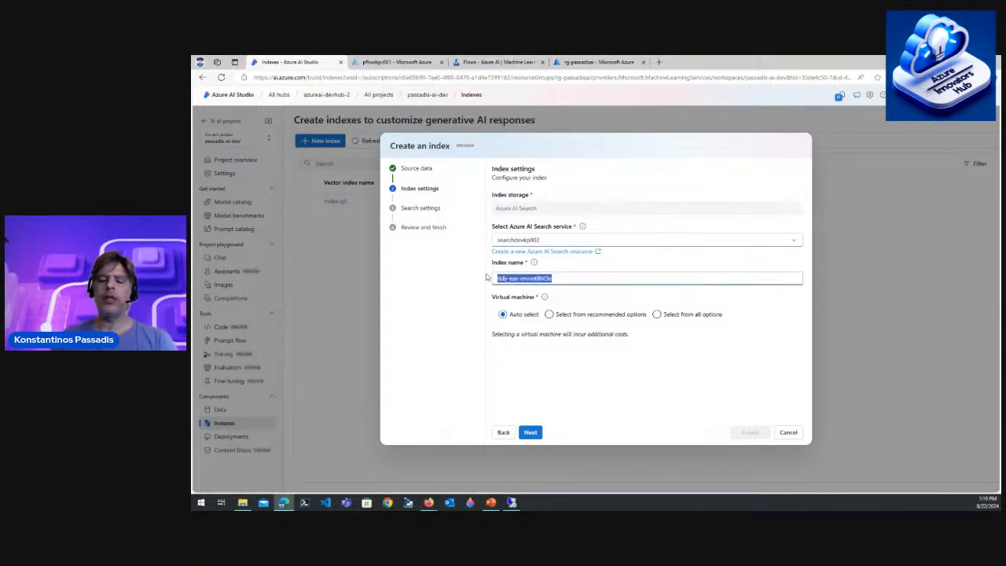
{"action": "type", "text": "licens"}
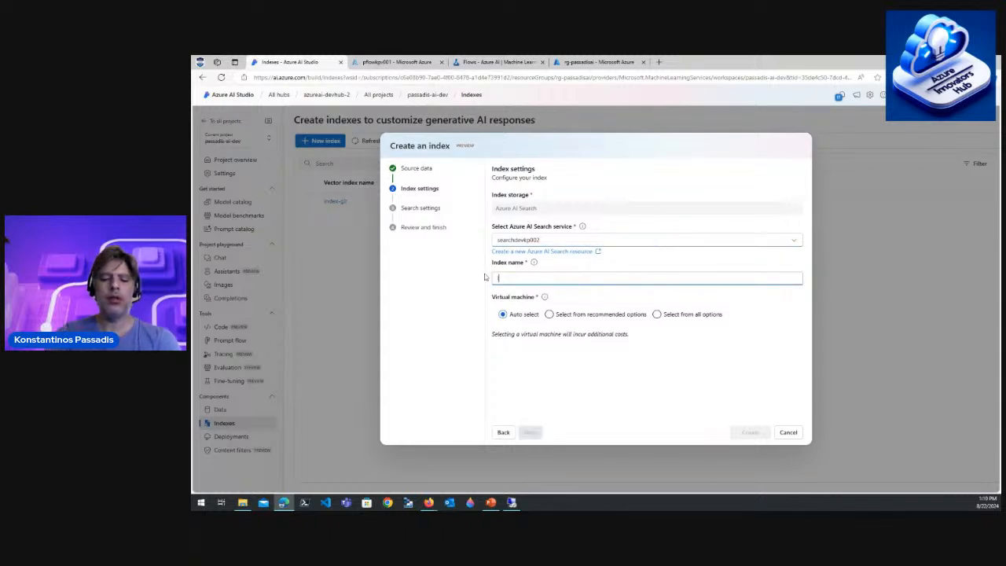
{"action": "type", "text": "ing"}
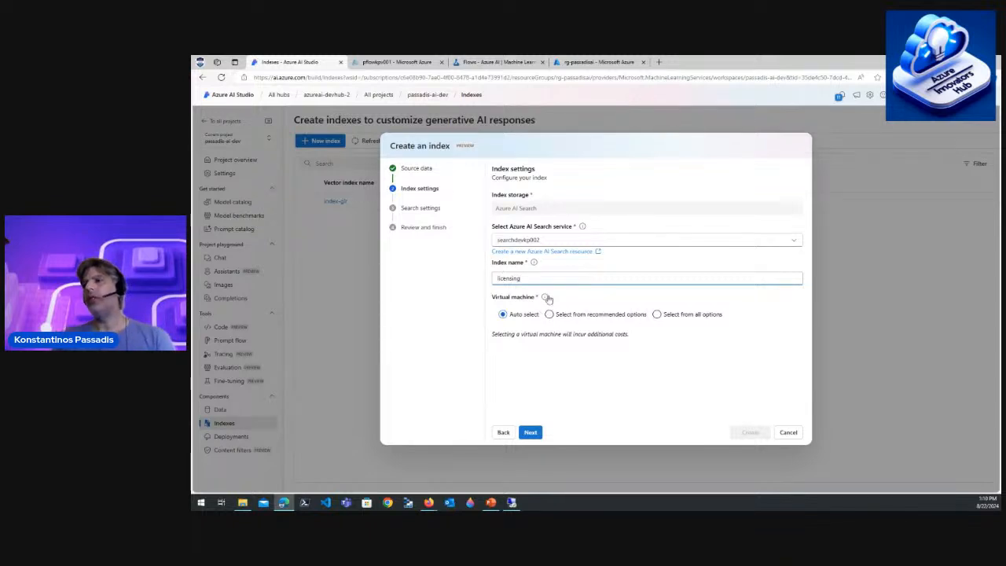
- Look through the virtual machine options for the indexing jobs, keep Auto select, and proceed to the search settings
{"action": "mouse_move", "coordinate": [545, 298]}
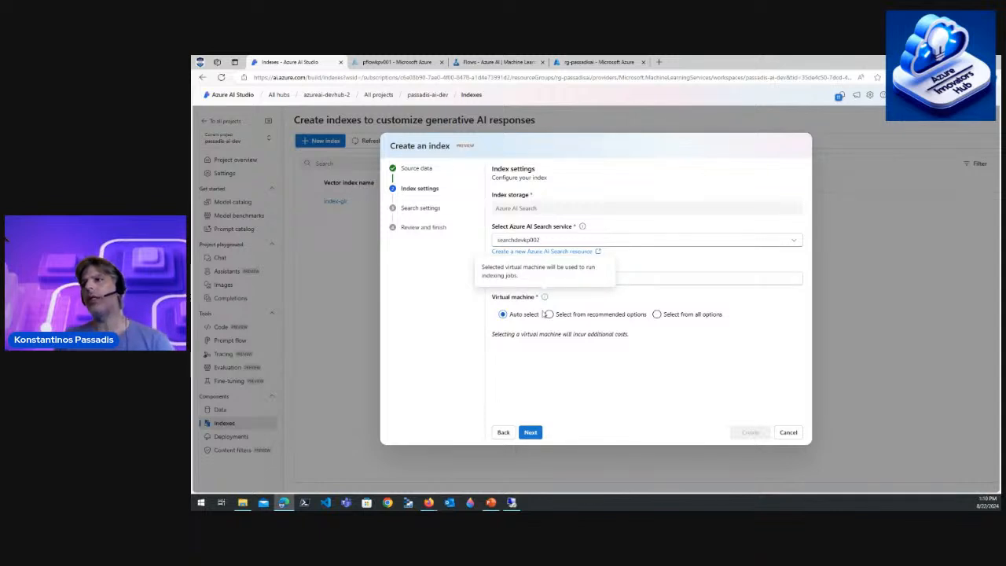
{"action": "left_click", "coordinate": [595, 315]}
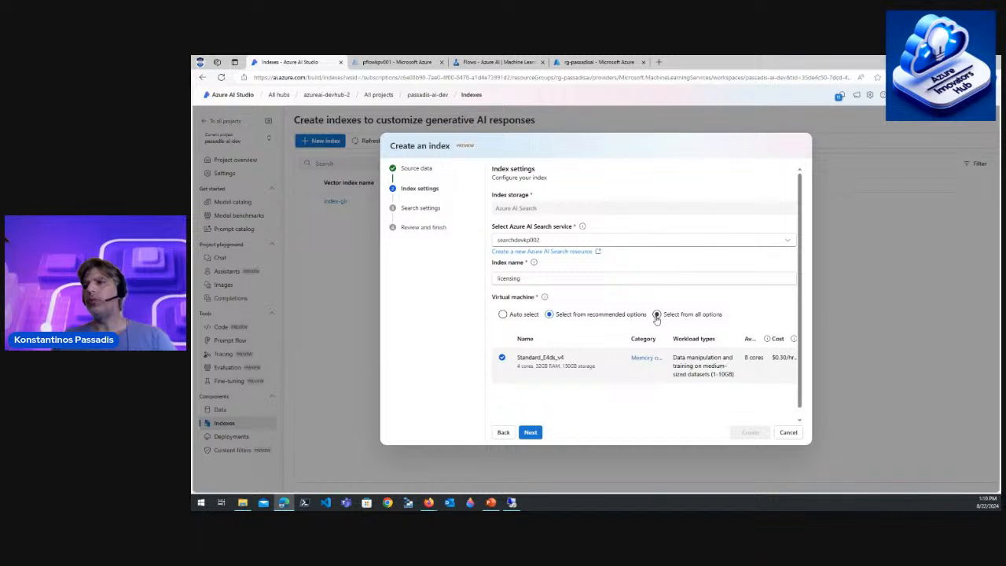
{"action": "left_click", "coordinate": [656, 314]}
{"action": "left_click", "coordinate": [503, 314]}
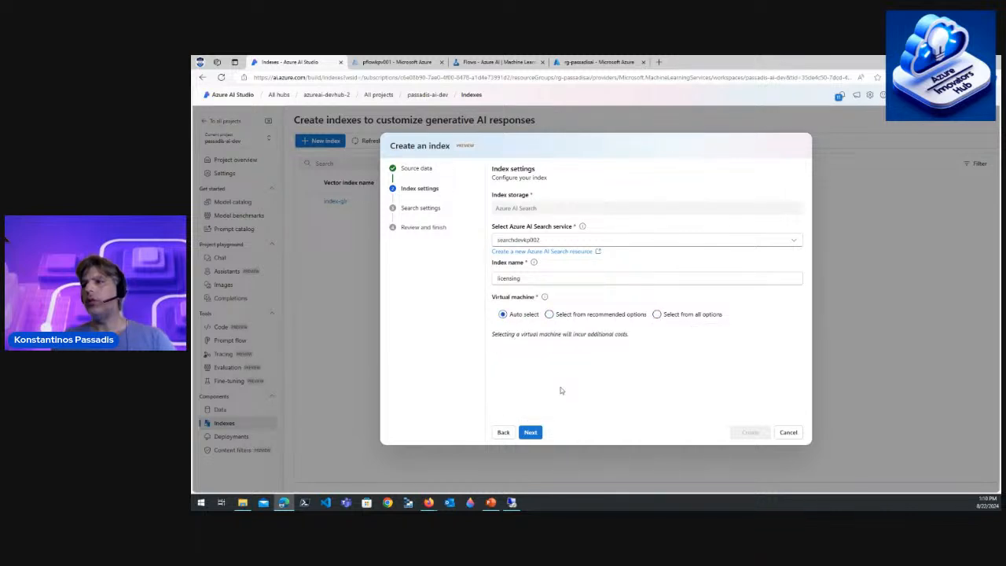
{"action": "left_click", "coordinate": [532, 433]}
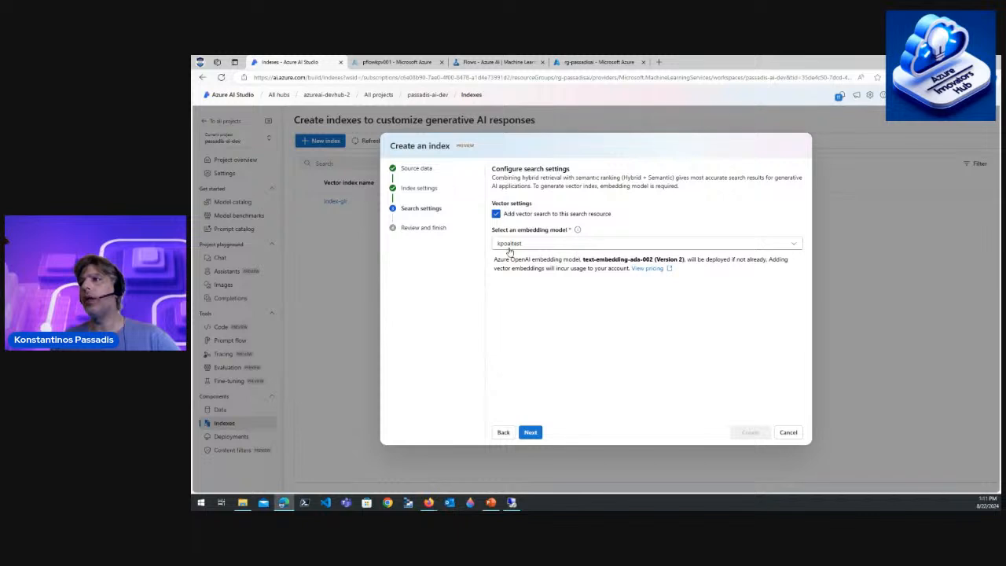
- Choose the kpoaitest Azure OpenAI connection as the embedding model, keep vector search enabled, and create the licensing index
{"action": "left_click", "coordinate": [568, 245]}
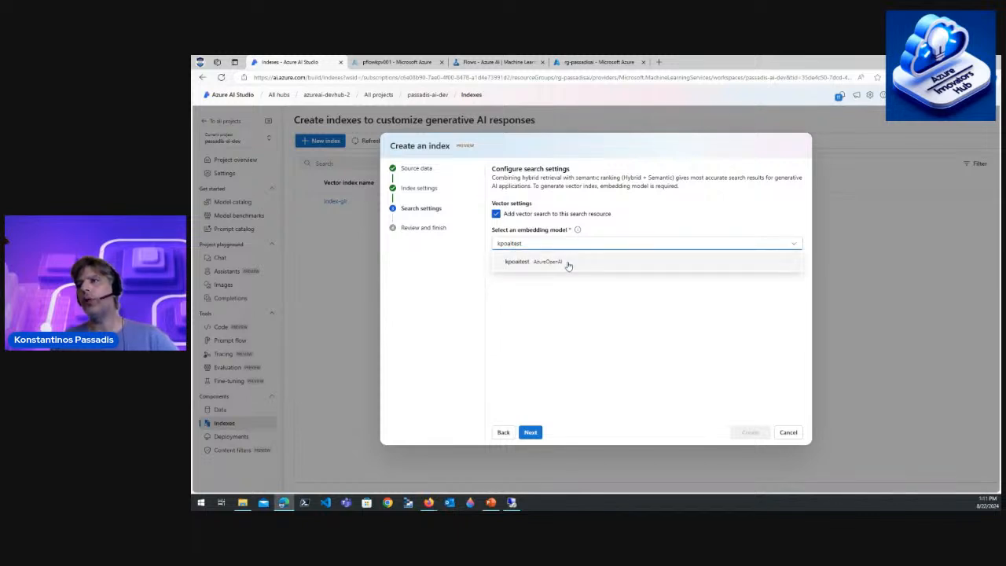
{"action": "left_click", "coordinate": [568, 263]}
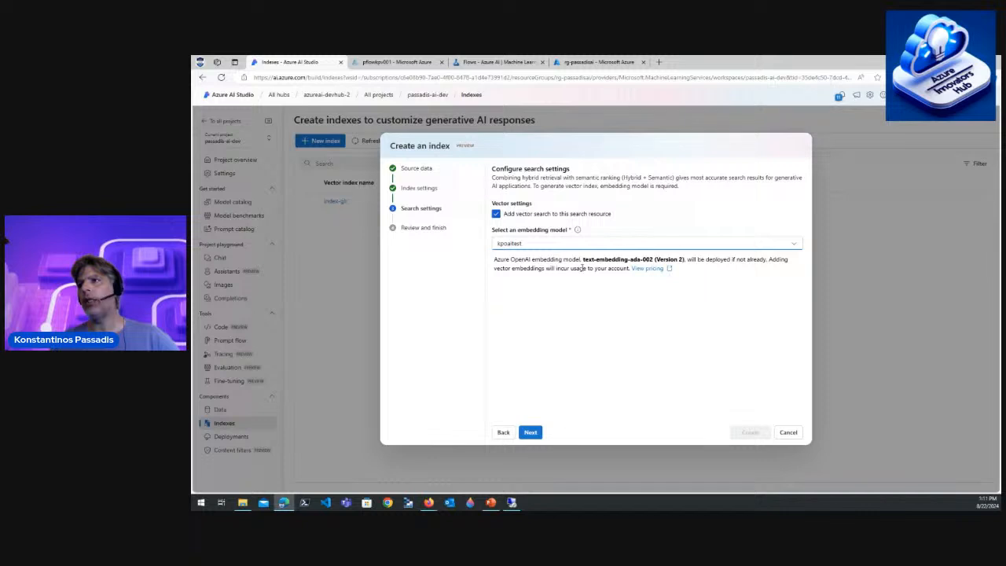
{"action": "left_click_drag", "start_coordinate": [582, 260], "coordinate": [652, 260]}
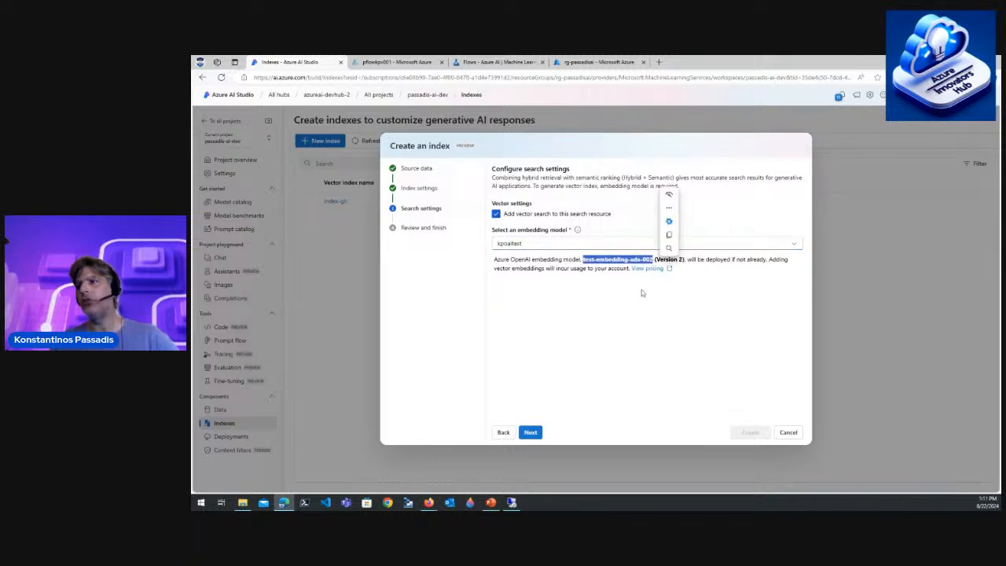
{"action": "left_click", "coordinate": [530, 432]}
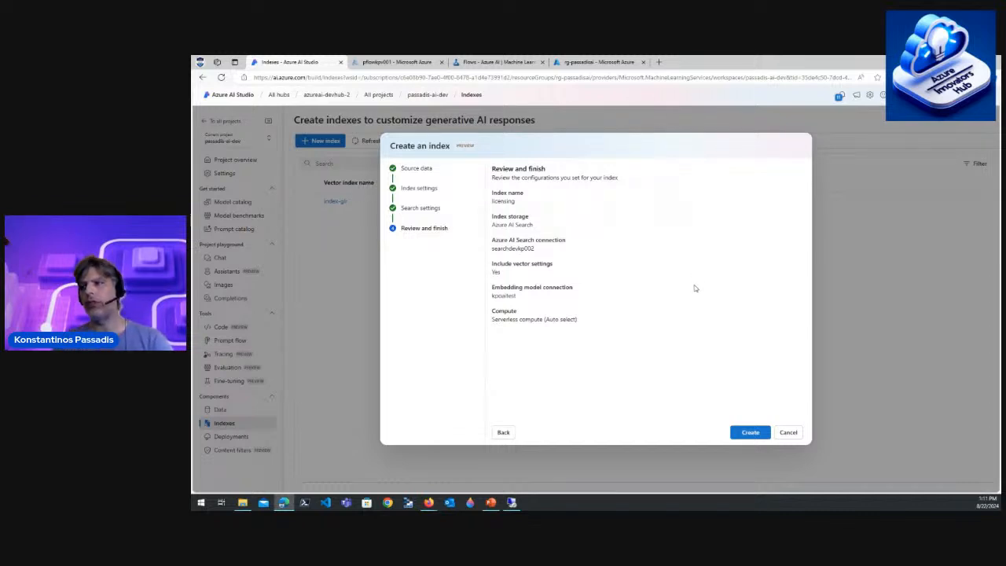
{"action": "left_click", "coordinate": [743, 434]}
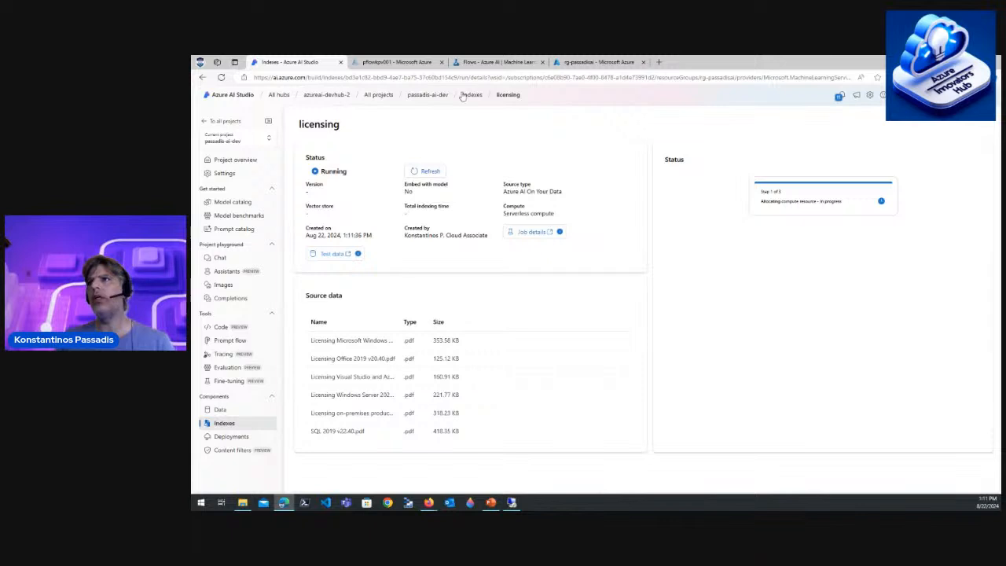
- Switch to Azure Machine Learning Studio, open the licensing pipeline job's details, and examine the graph's chunk-and-embed, index update and registration components
{"action": "left_click", "coordinate": [490, 62]}
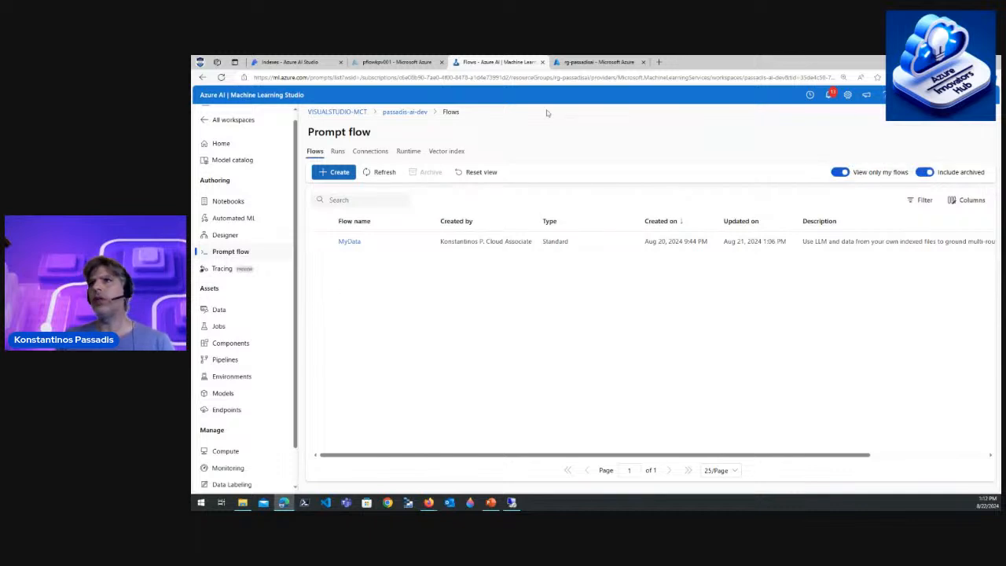
{"action": "left_click", "coordinate": [306, 65]}
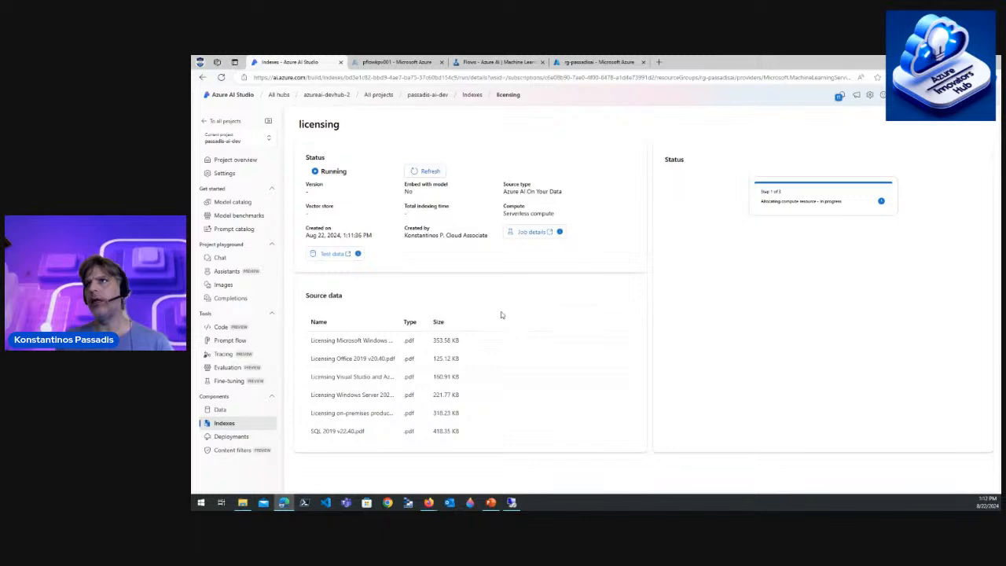
{"action": "left_click", "coordinate": [510, 62]}
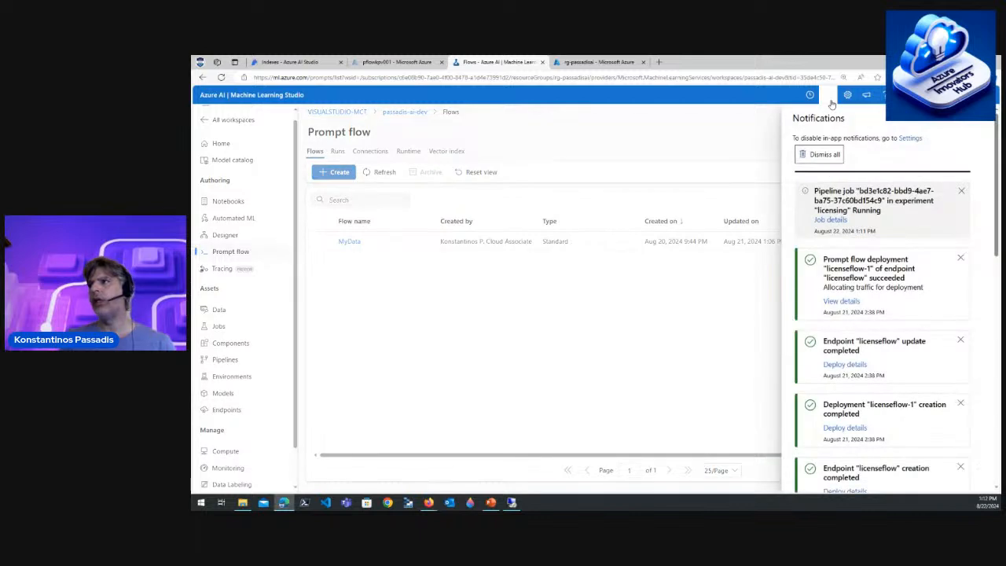
{"action": "left_click", "coordinate": [836, 221]}
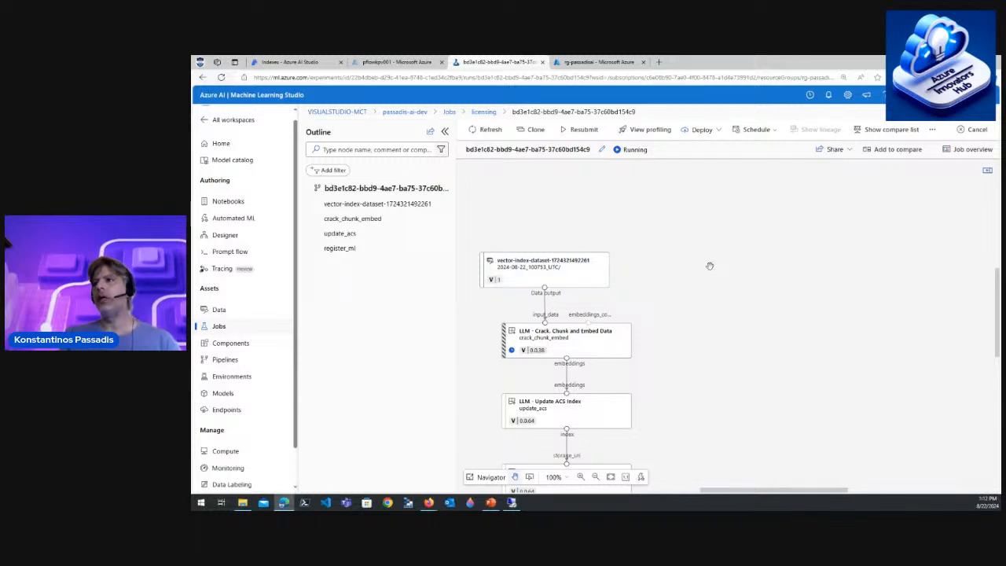
{"action": "left_click_drag", "start_coordinate": [709, 267], "coordinate": [754, 204]}
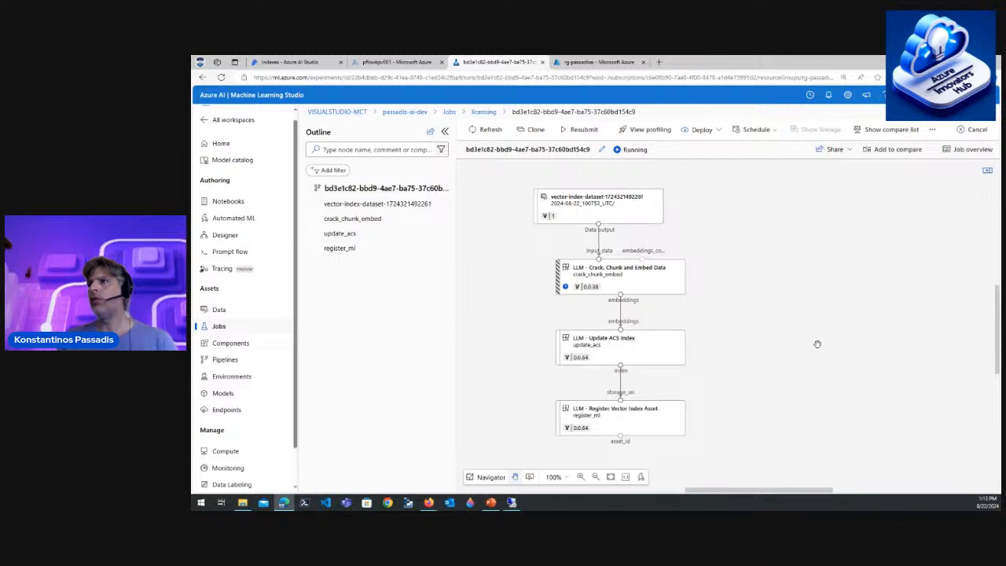
{"action": "left_click_drag", "start_coordinate": [758, 308], "coordinate": [763, 284]}
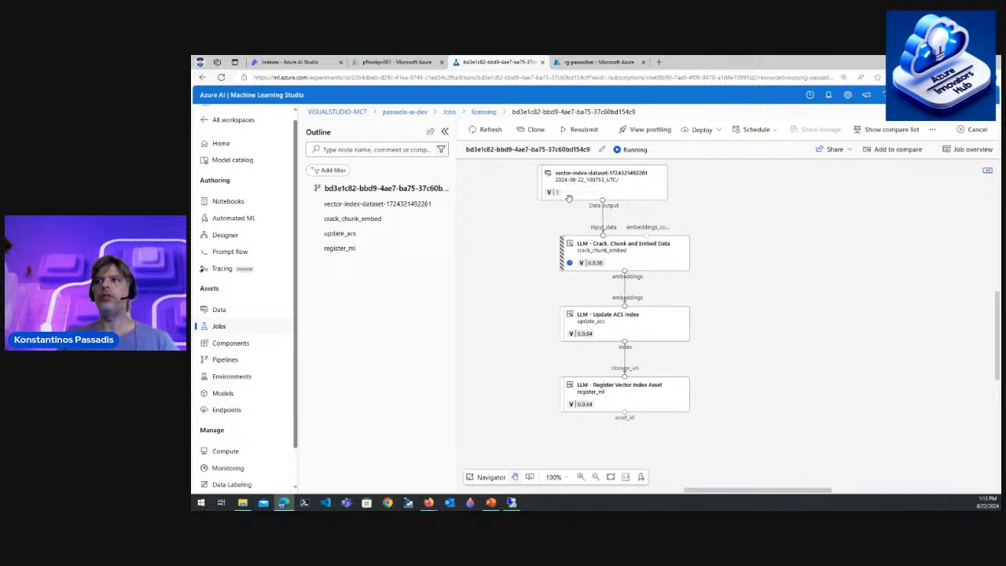
{"action": "mouse_move", "coordinate": [667, 255]}
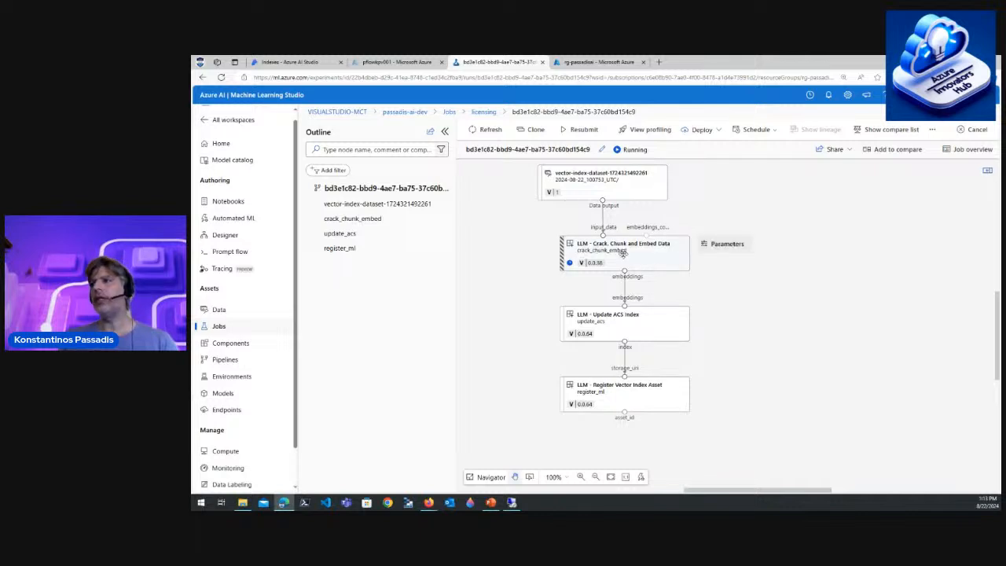
{"action": "mouse_move", "coordinate": [601, 321]}
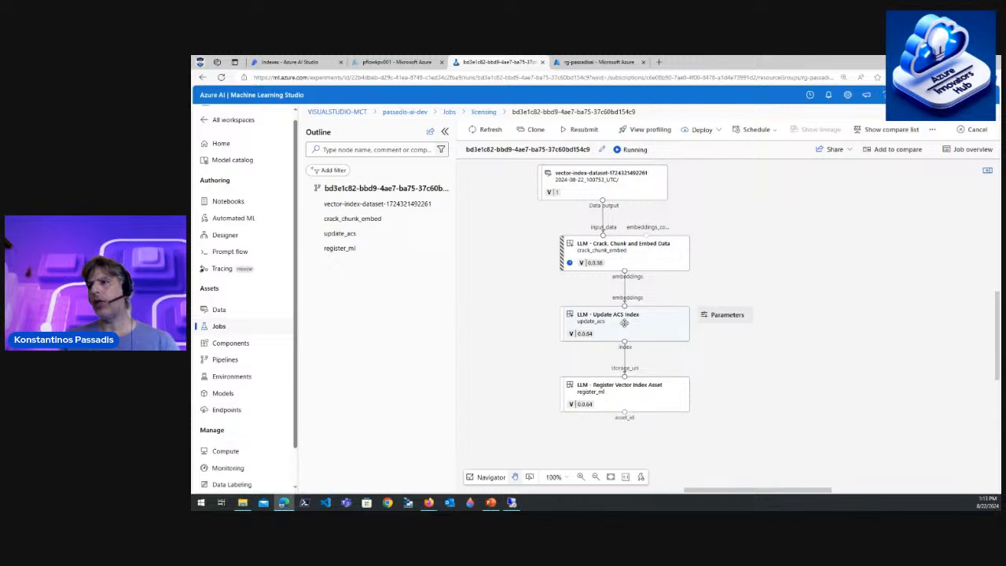
- Open the MyData flow from the workspace's Prompt flow list and look over its graph from inputs to outputs
{"action": "mouse_move", "coordinate": [640, 403]}
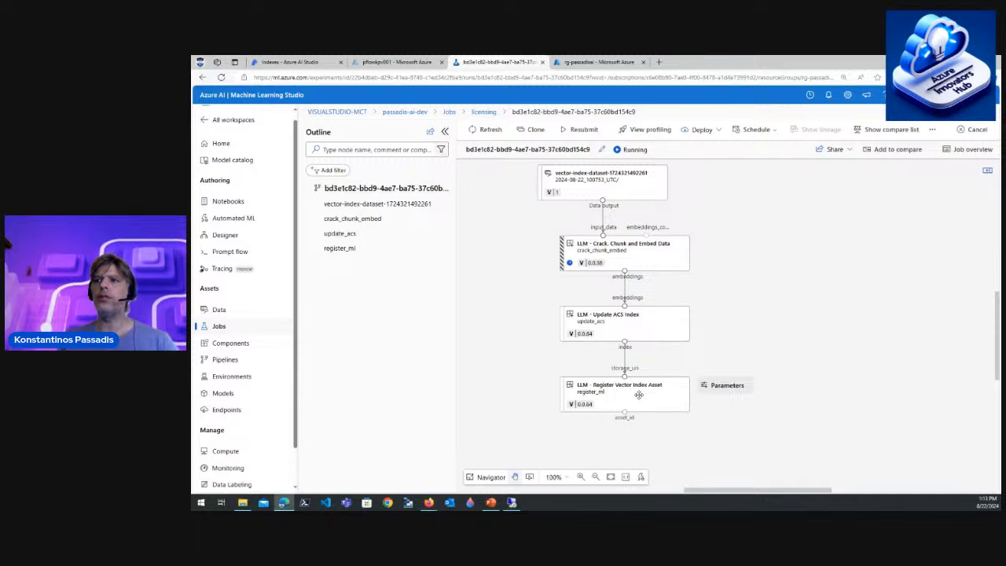
{"action": "left_click", "coordinate": [244, 256]}
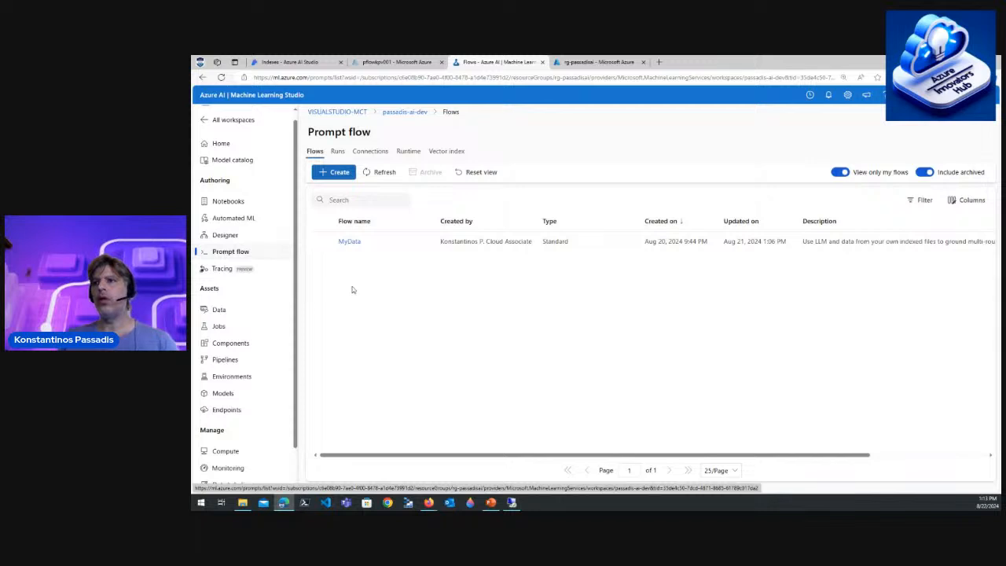
{"action": "left_click", "coordinate": [359, 243]}
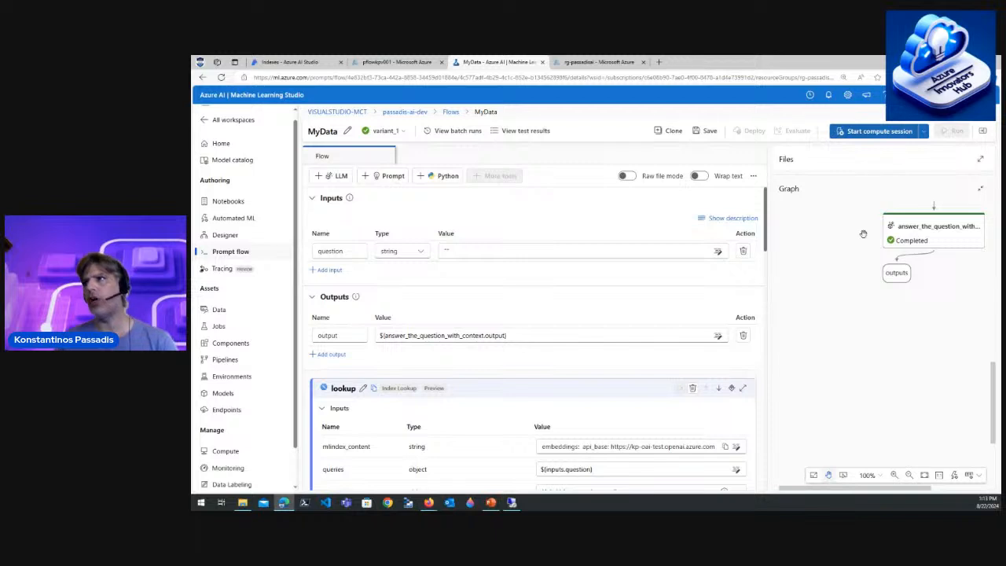
{"action": "scroll", "coordinate": [846, 265], "scroll_direction": "up", "scroll_amount": 5}
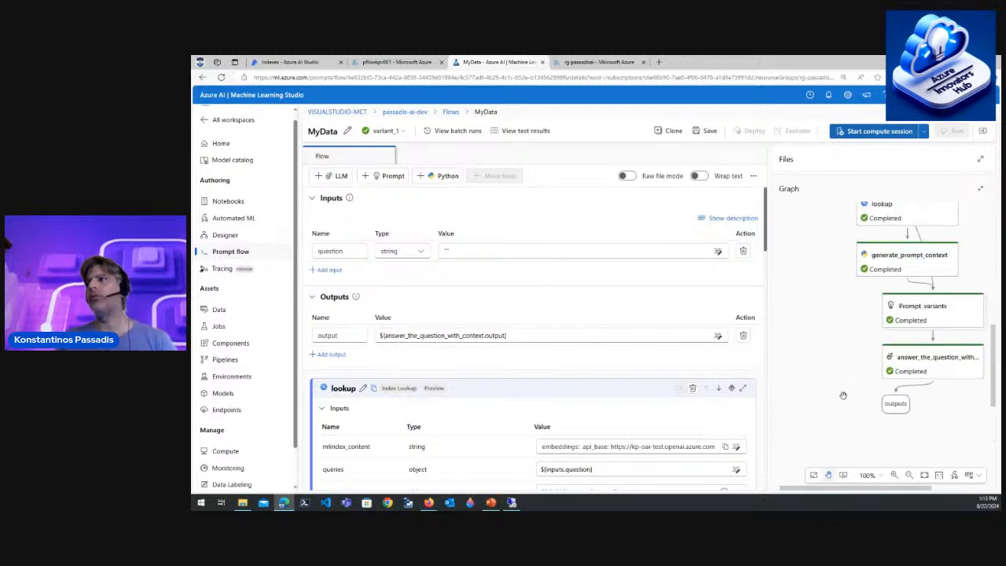
{"action": "left_click_drag", "start_coordinate": [835, 380], "coordinate": [836, 391]}
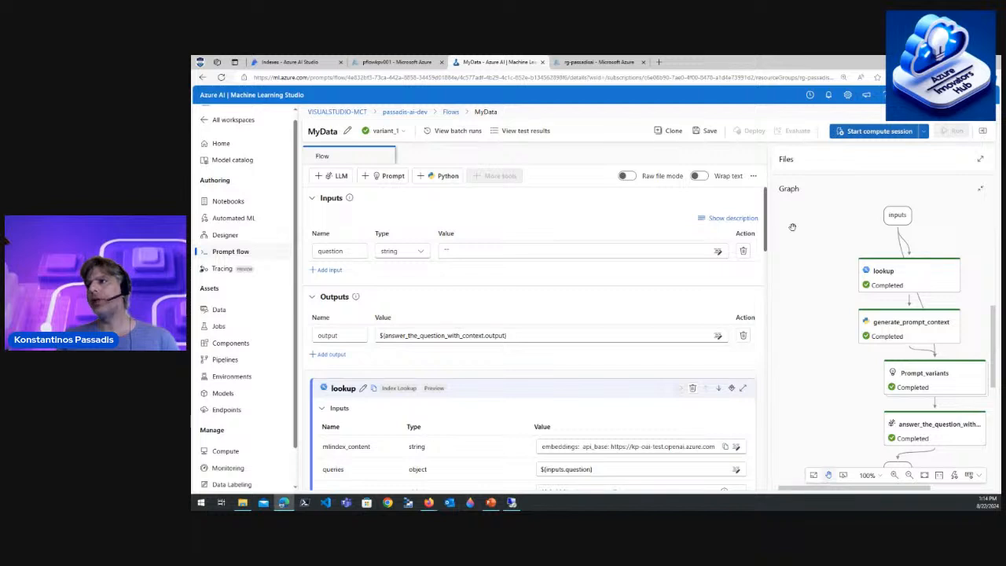
{"action": "left_click_drag", "start_coordinate": [763, 204], "coordinate": [769, 203]}
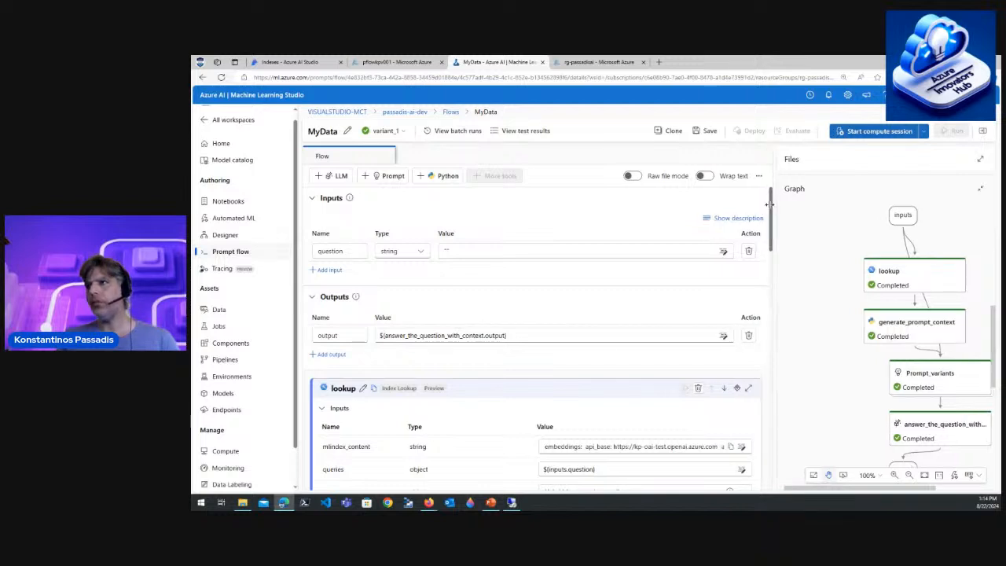
- Examine the lookup node's index and query inputs, the condition choices in its activate config, and its output from the last run
{"action": "scroll", "coordinate": [491, 261], "scroll_direction": "down", "scroll_amount": 3}
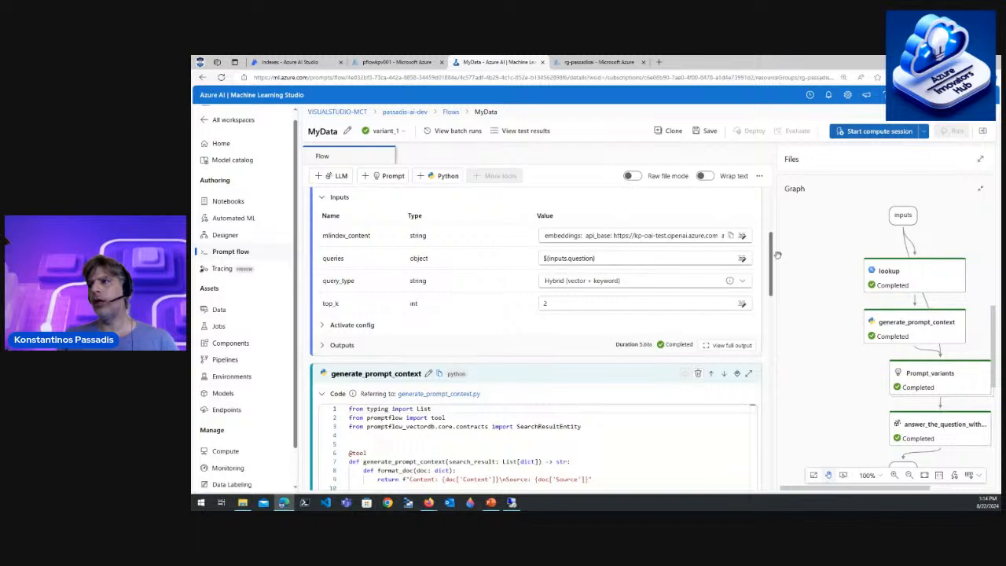
{"action": "scroll", "coordinate": [770, 255], "scroll_direction": "up", "scroll_amount": 1}
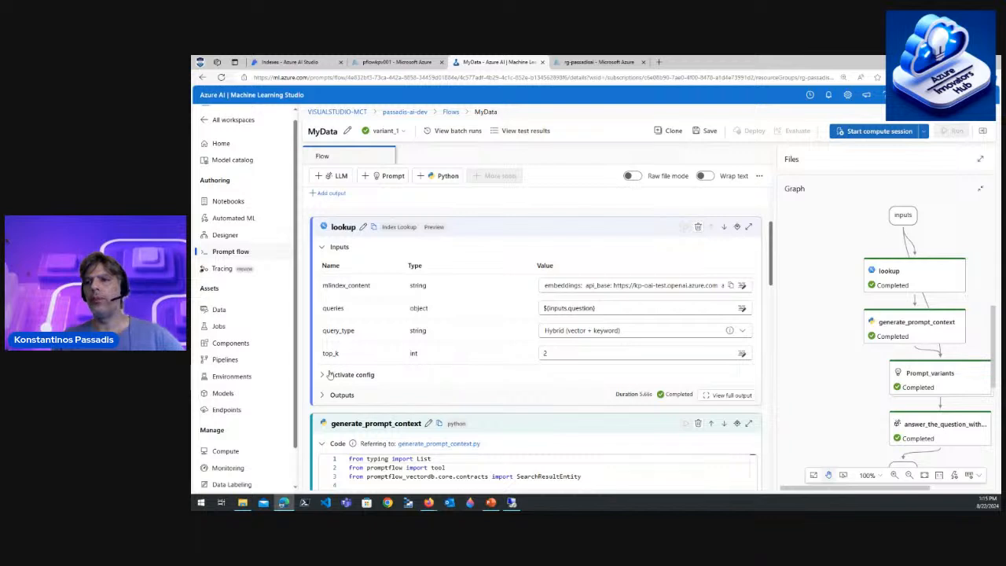
{"action": "left_click", "coordinate": [354, 375]}
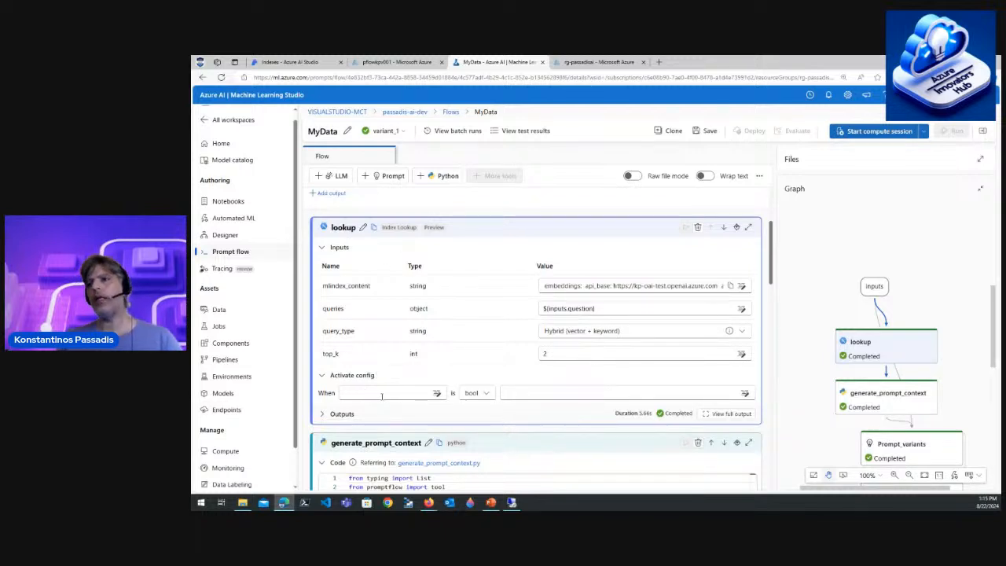
{"action": "left_click", "coordinate": [424, 396]}
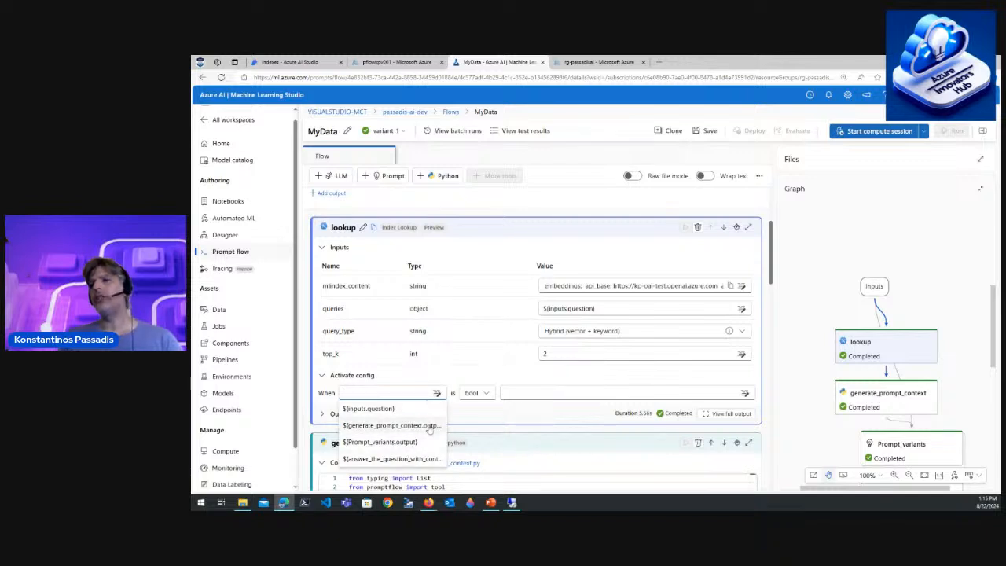
{"action": "left_click", "coordinate": [467, 374]}
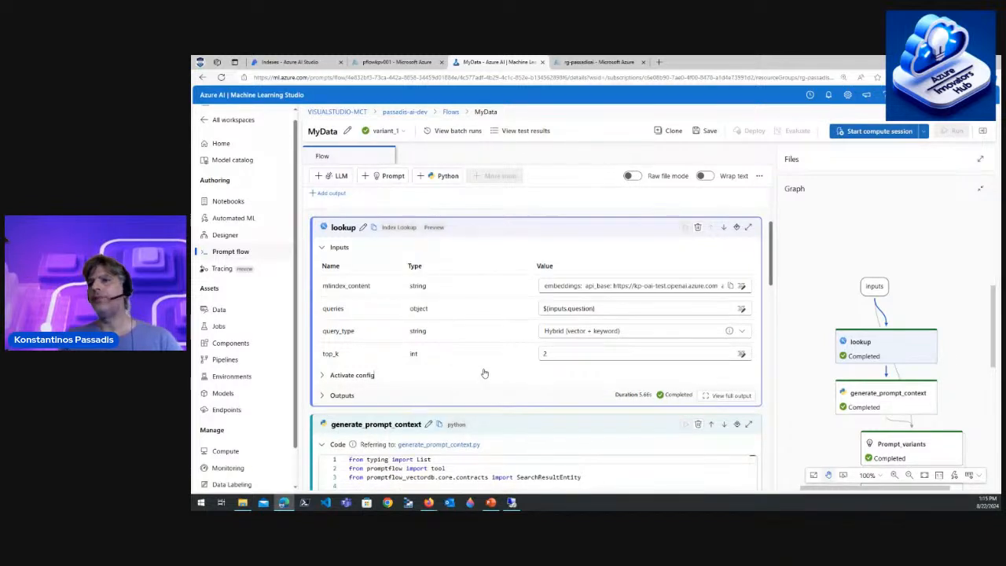
{"action": "left_click", "coordinate": [401, 396]}
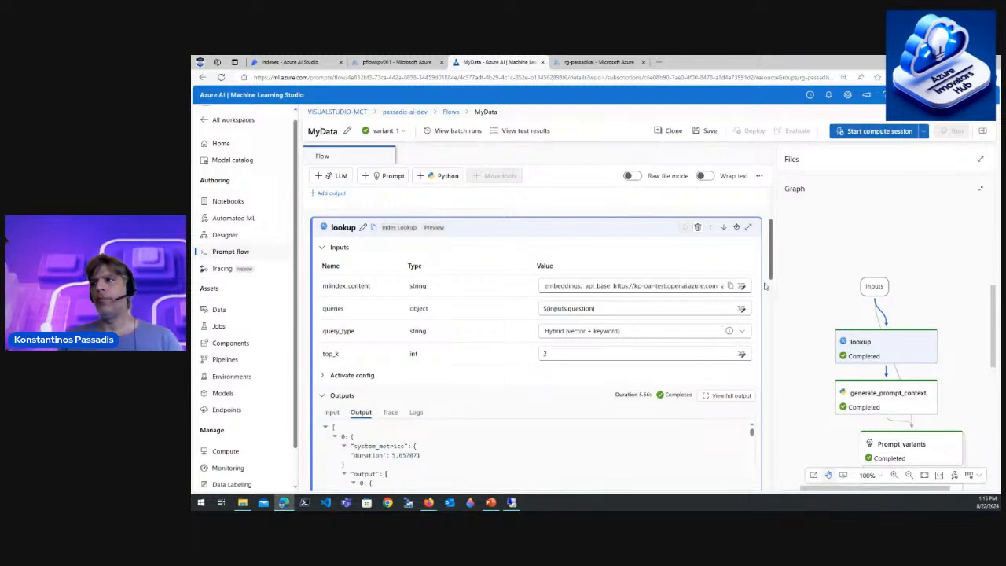
{"action": "left_click_drag", "start_coordinate": [771, 267], "coordinate": [766, 363]}
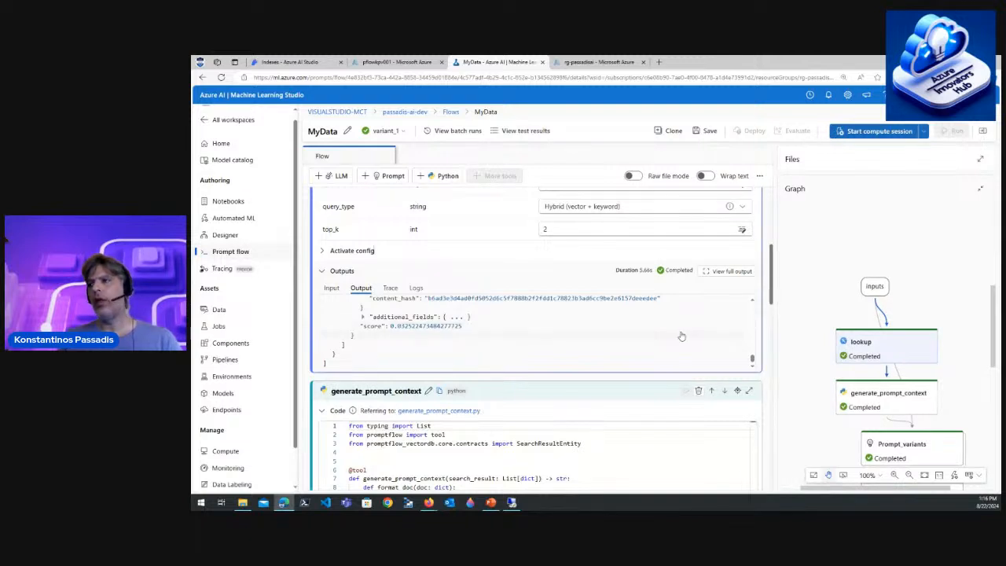
- Read through the generate_prompt_context node's Python code and check its search_result input
{"action": "scroll", "coordinate": [682, 334], "scroll_direction": "down", "scroll_amount": 3}
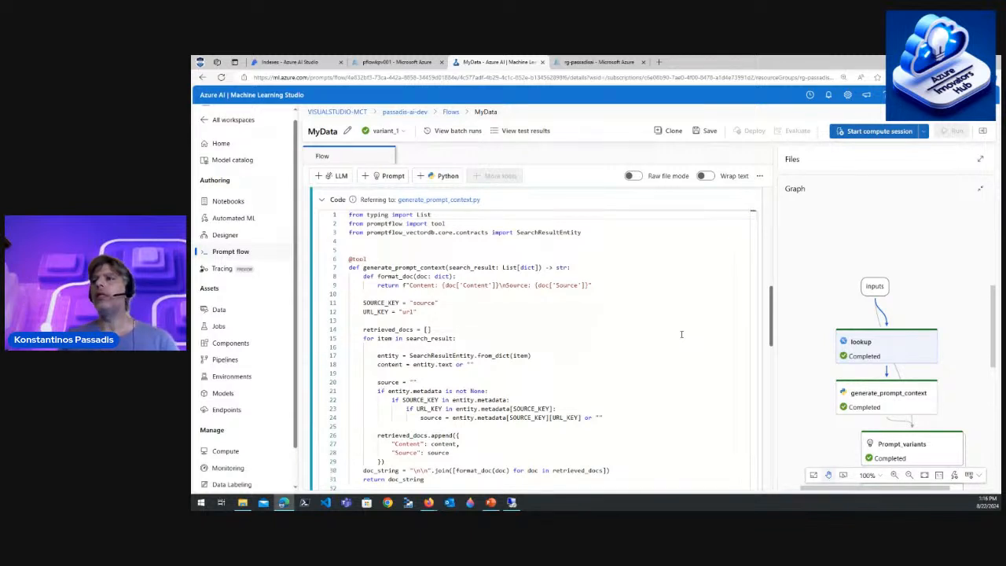
{"action": "mouse_move", "coordinate": [770, 320]}
{"action": "left_mouse_down"}
{"action": "mouse_move", "coordinate": [768, 307]}
{"action": "mouse_move", "coordinate": [766, 332]}
{"action": "left_mouse_up"}
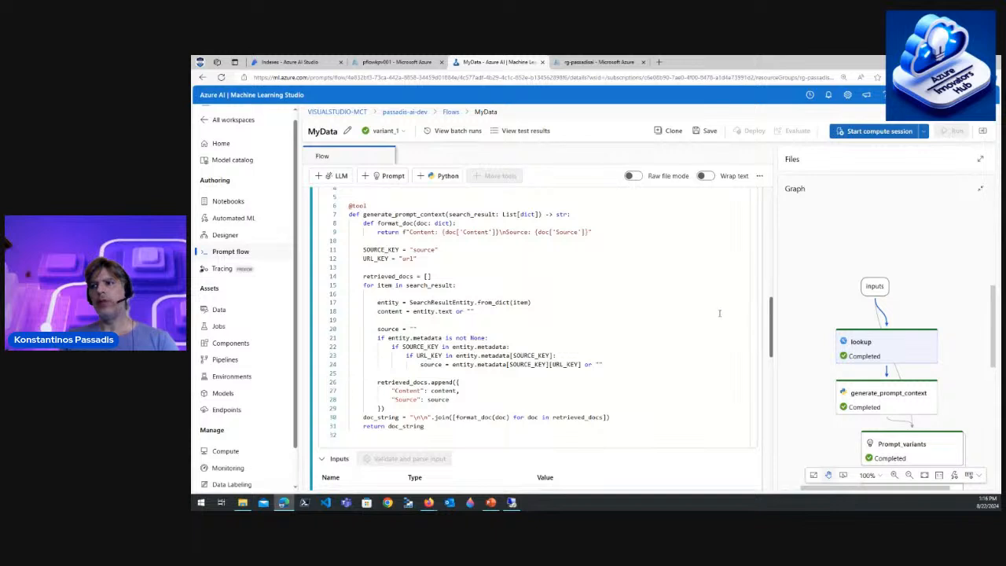
{"action": "scroll", "coordinate": [719, 317], "scroll_direction": "down", "scroll_amount": 3}
{"action": "scroll", "coordinate": [719, 318], "scroll_direction": "up", "scroll_amount": 3}
{"action": "scroll", "coordinate": [719, 317], "scroll_direction": "down", "scroll_amount": 3}
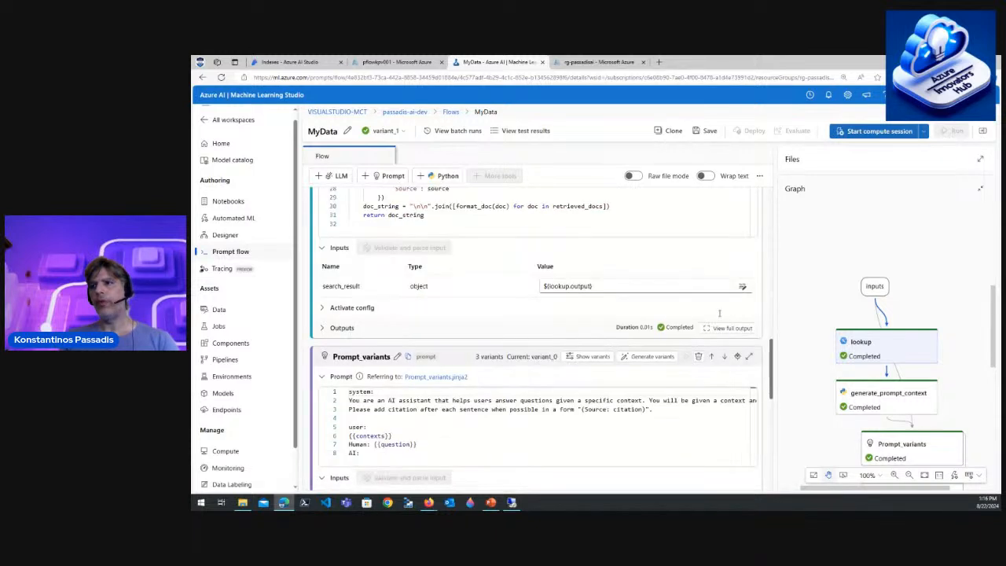
{"action": "scroll", "coordinate": [719, 317], "scroll_direction": "up", "scroll_amount": 3}
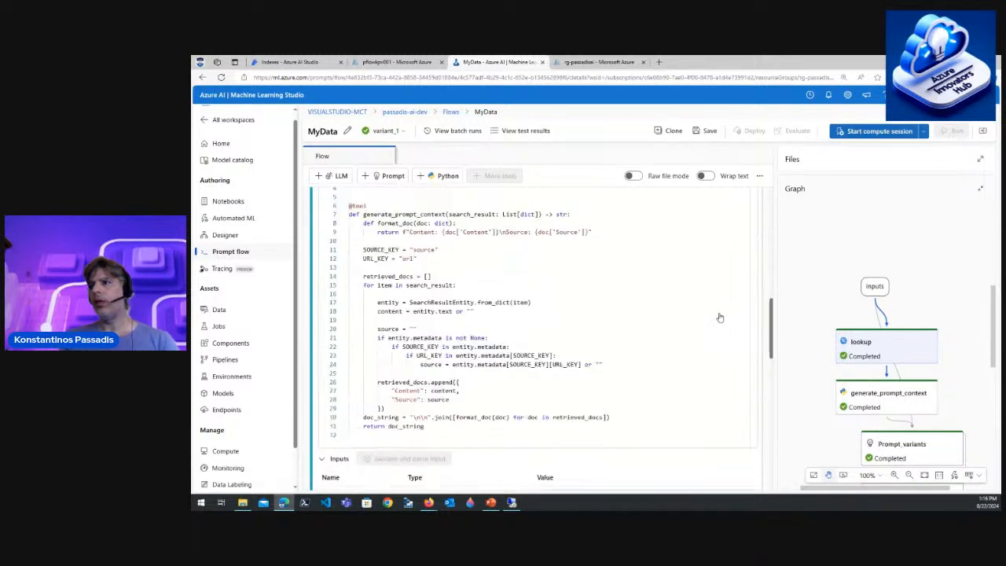
{"action": "right_click", "coordinate": [772, 313]}
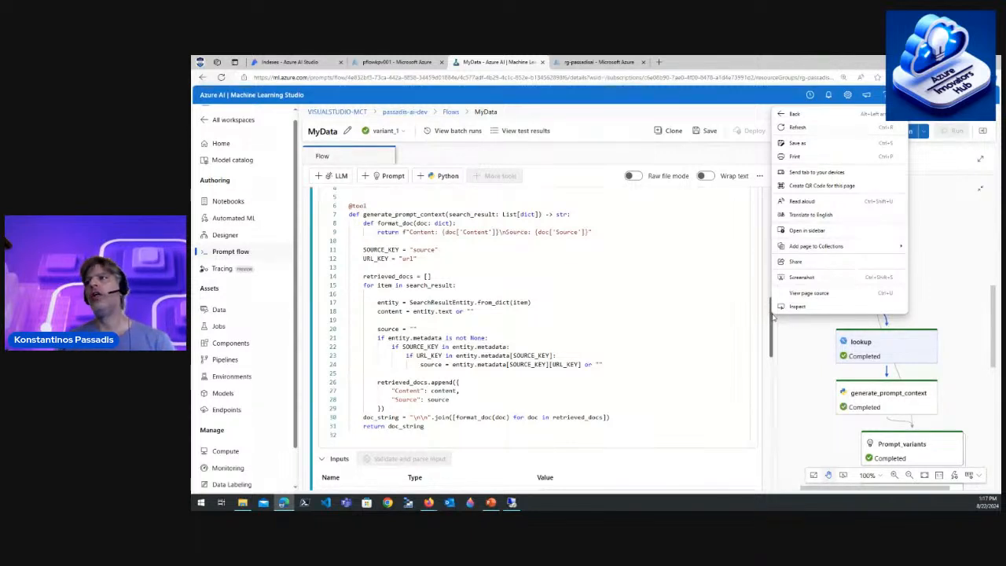
{"action": "left_click", "coordinate": [700, 296]}
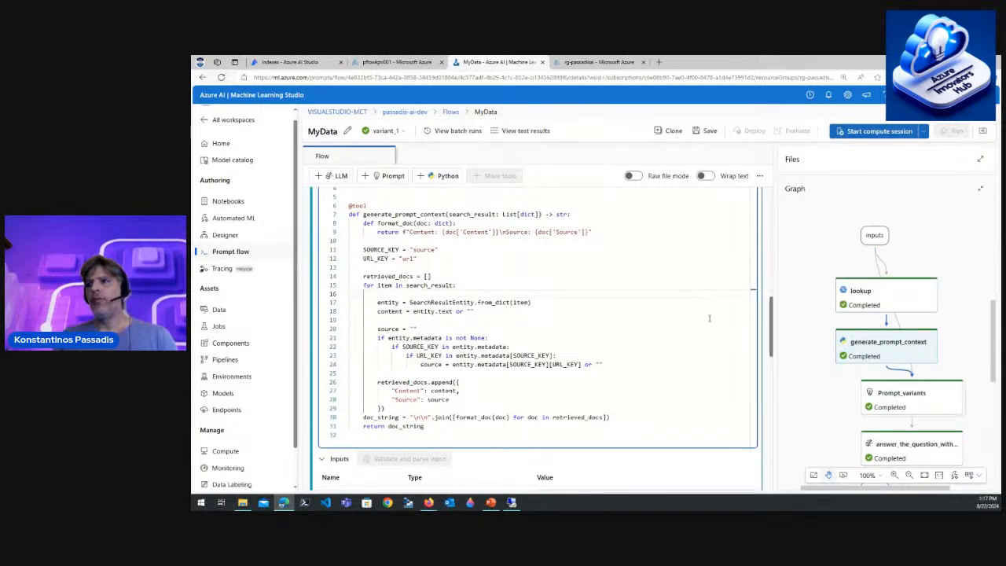
- Review the Prompt_variants node's system and user prompt text together with its contexts and question inputs
{"action": "scroll", "coordinate": [707, 322], "scroll_direction": "down", "scroll_amount": 3}
{"action": "scroll", "coordinate": [707, 323], "scroll_direction": "down", "scroll_amount": 5}
{"action": "scroll", "coordinate": [707, 324], "scroll_direction": "up", "scroll_amount": 5}
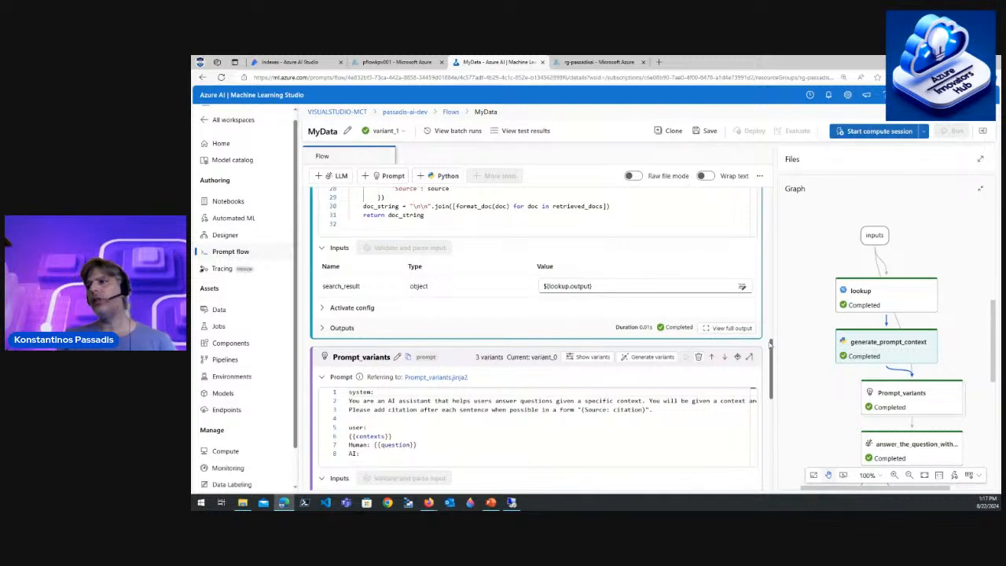
{"action": "left_click", "coordinate": [636, 429]}
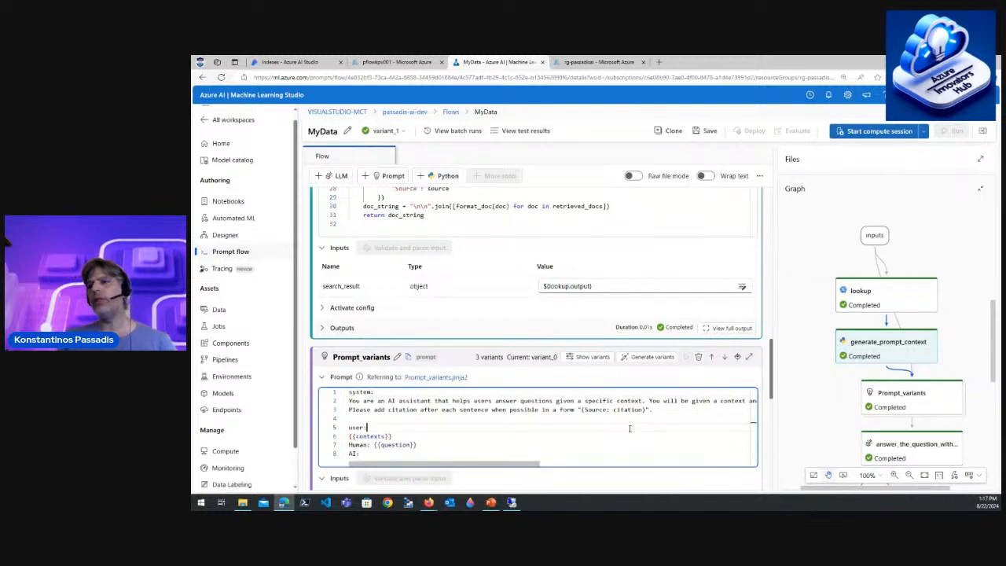
{"action": "scroll", "coordinate": [621, 415], "scroll_direction": "down", "scroll_amount": 5}
{"action": "scroll", "coordinate": [621, 415], "scroll_direction": "up", "scroll_amount": 5}
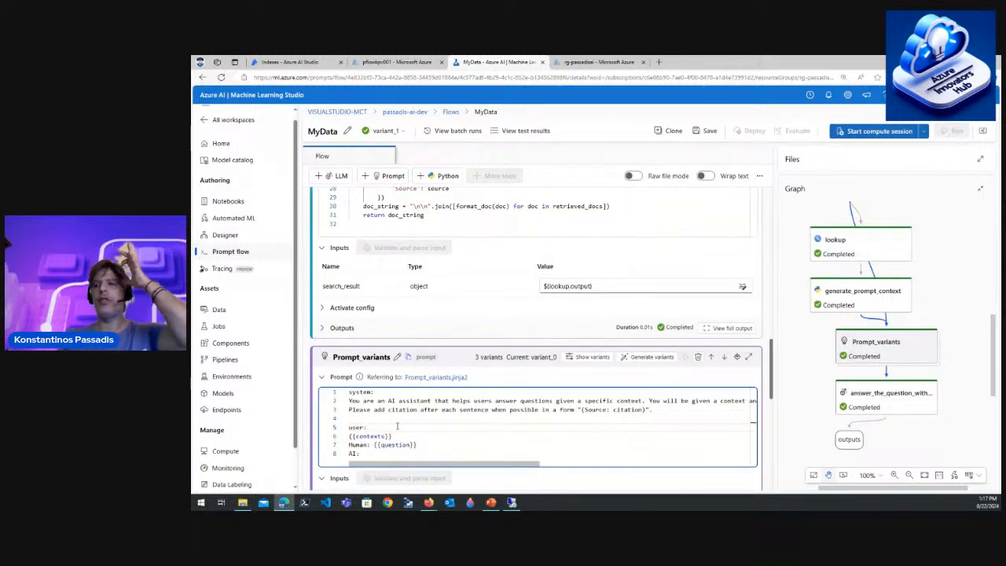
{"action": "left_click_drag", "start_coordinate": [423, 464], "coordinate": [404, 471]}
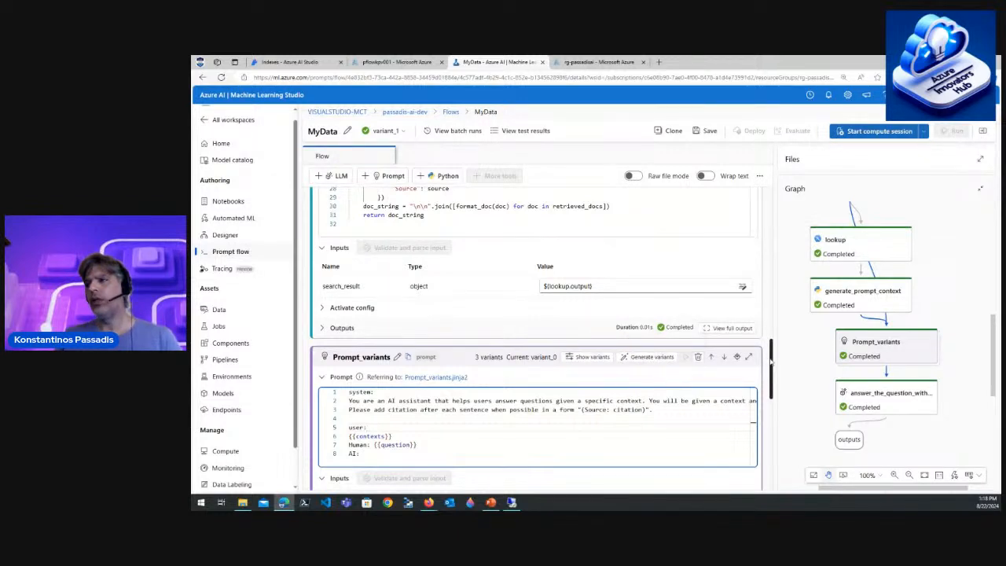
{"action": "scroll", "coordinate": [770, 360], "scroll_direction": "down", "scroll_amount": 3}
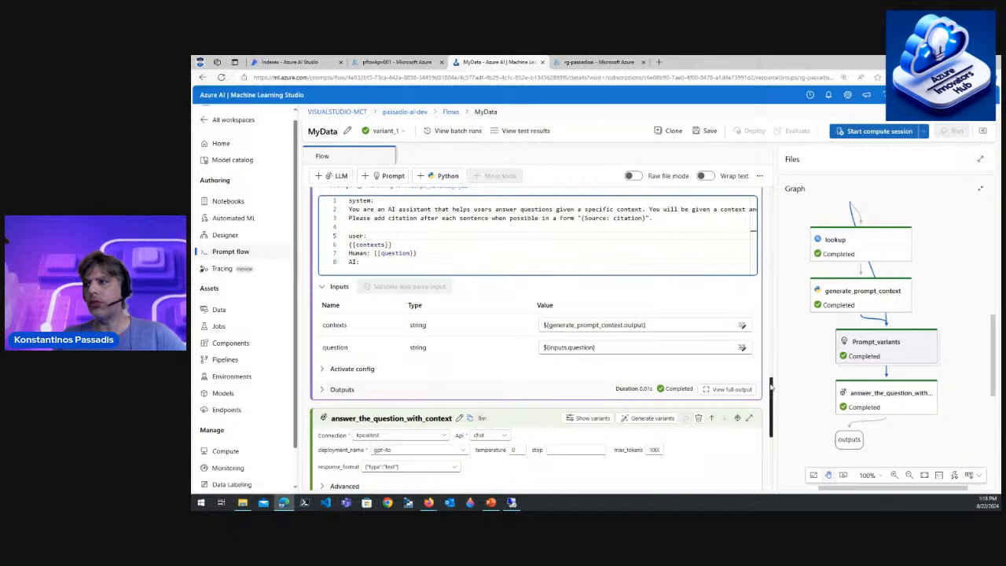
- Inspect the answer_the_question_with_context node's model settings, function calling options and prompt input, and trace the flow graph again
{"action": "left_click_drag", "start_coordinate": [771, 382], "coordinate": [773, 411]}
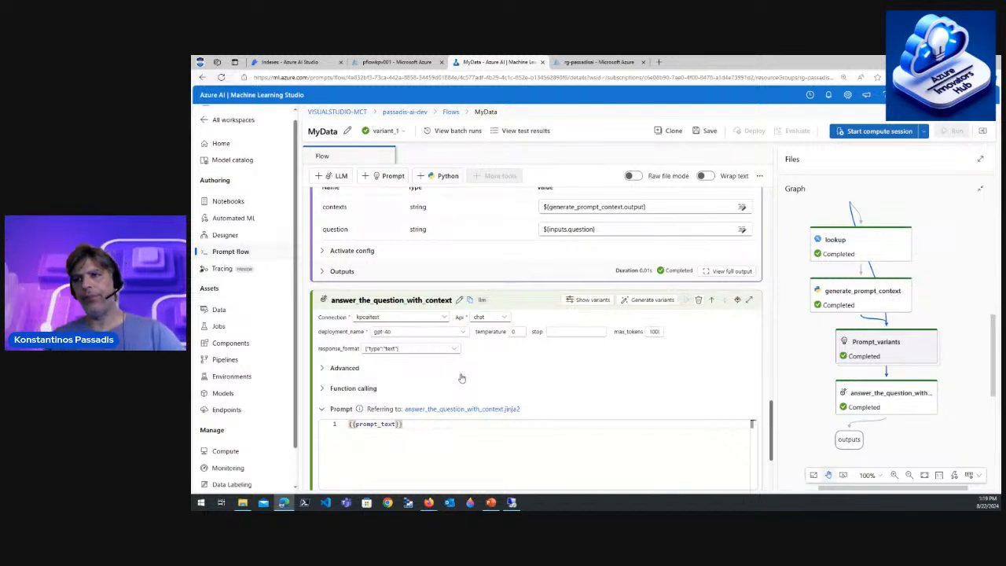
{"action": "left_click", "coordinate": [322, 392]}
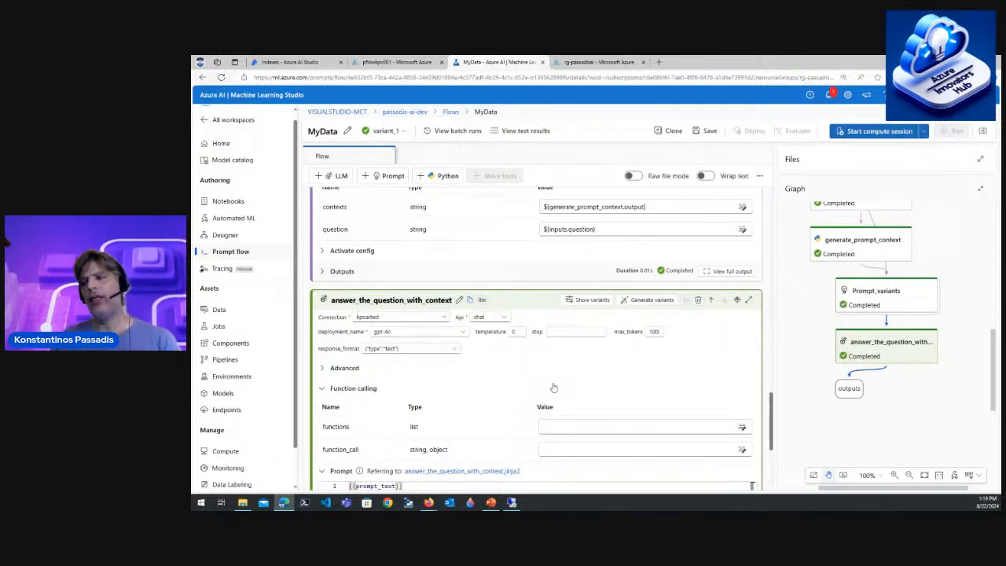
{"action": "left_click", "coordinate": [323, 389]}
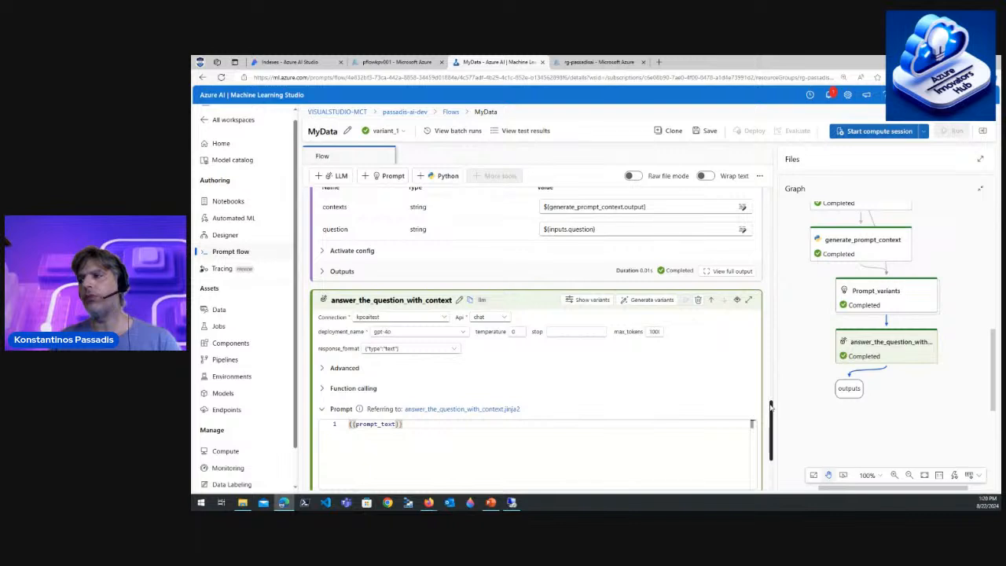
{"action": "scroll", "coordinate": [578, 335], "scroll_direction": "down", "scroll_amount": 3}
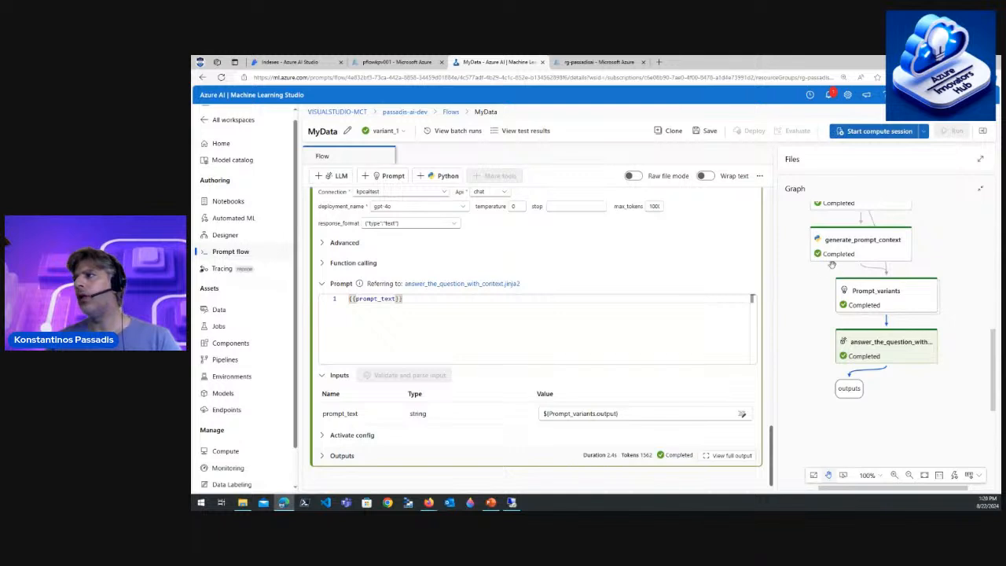
{"action": "scroll", "coordinate": [848, 248], "scroll_direction": "up", "scroll_amount": 2}
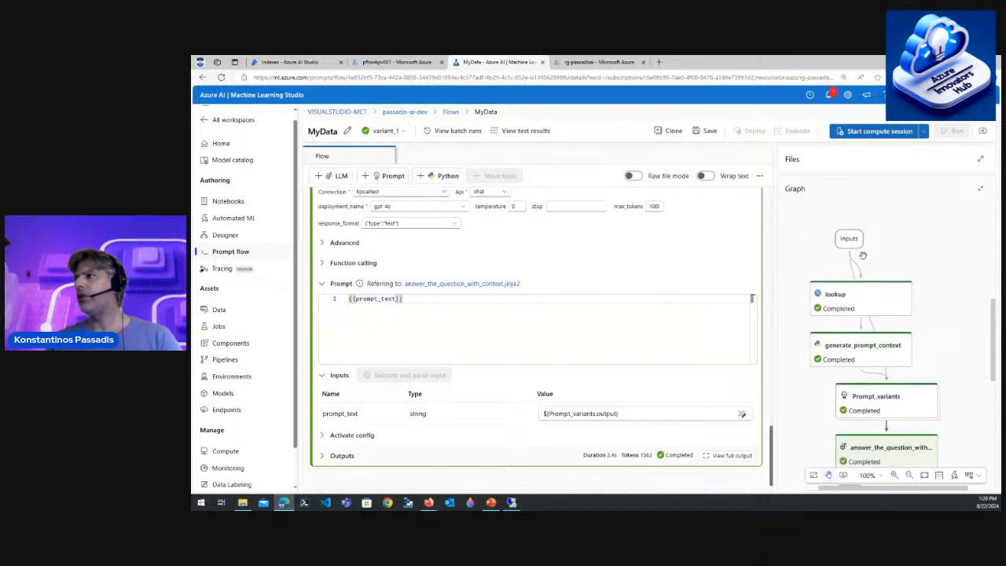
{"action": "scroll", "coordinate": [862, 266], "scroll_direction": "down", "scroll_amount": 2}
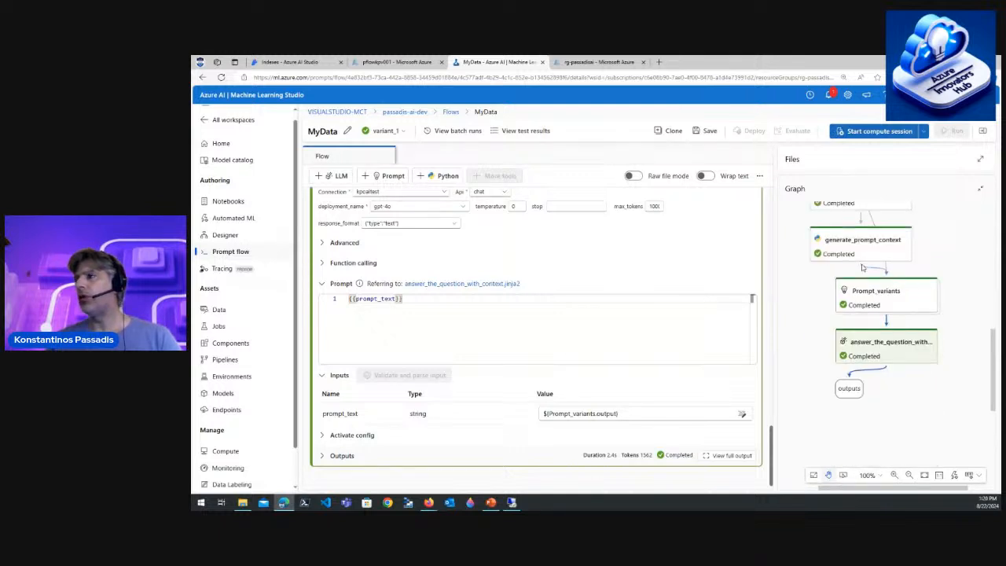
{"action": "scroll", "coordinate": [862, 268], "scroll_direction": "up", "scroll_amount": 2}
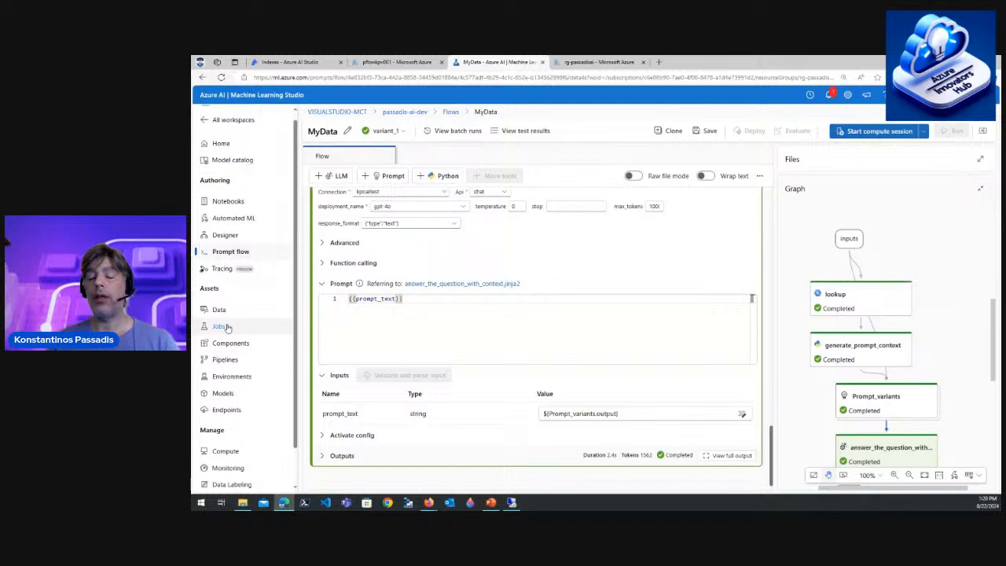
- Check the status of every component in the licensing indexing job, and return to the Prompt flow list of flows
{"action": "left_click", "coordinate": [220, 326]}
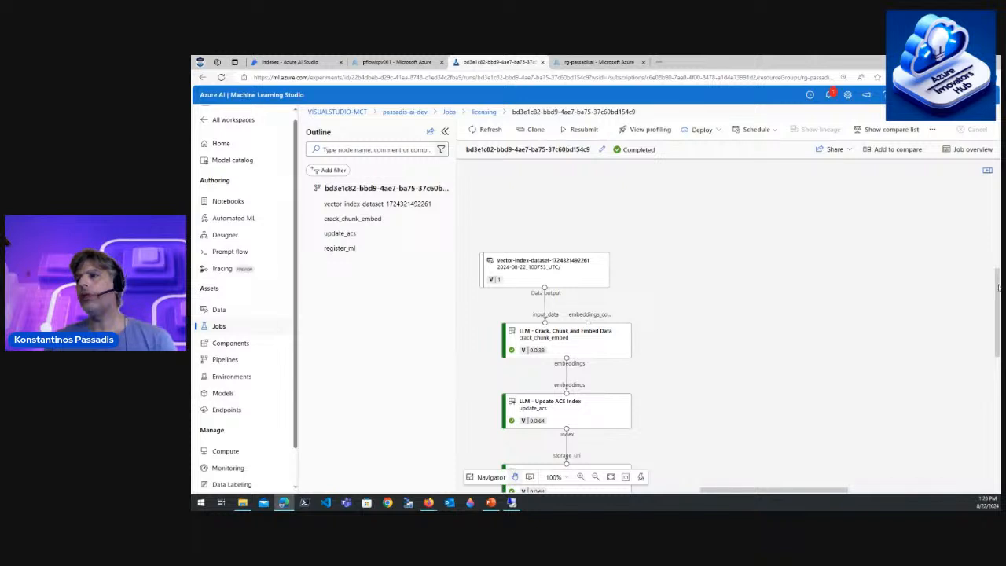
{"action": "left_click_drag", "start_coordinate": [998, 287], "coordinate": [999, 318]}
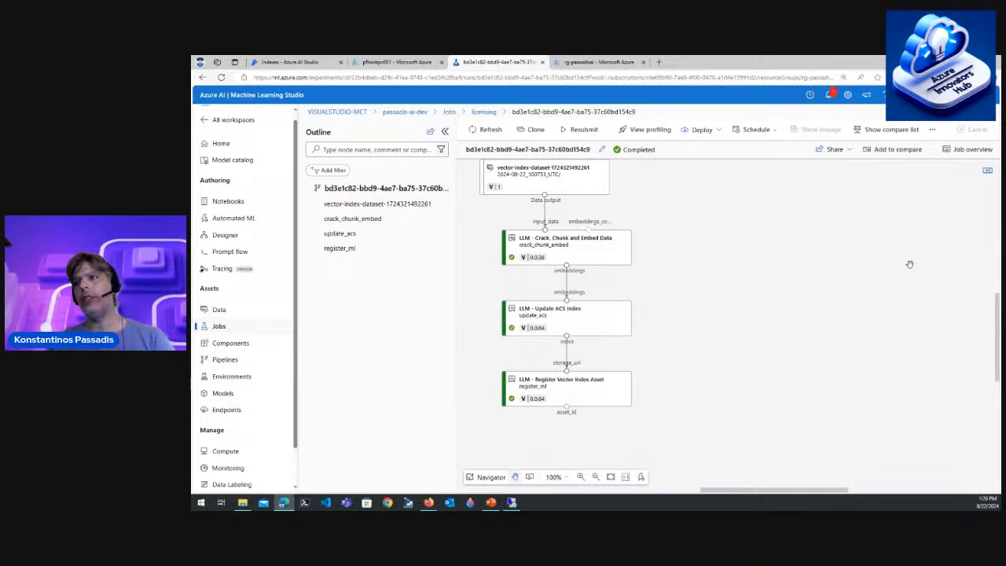
{"action": "left_click", "coordinate": [237, 252]}
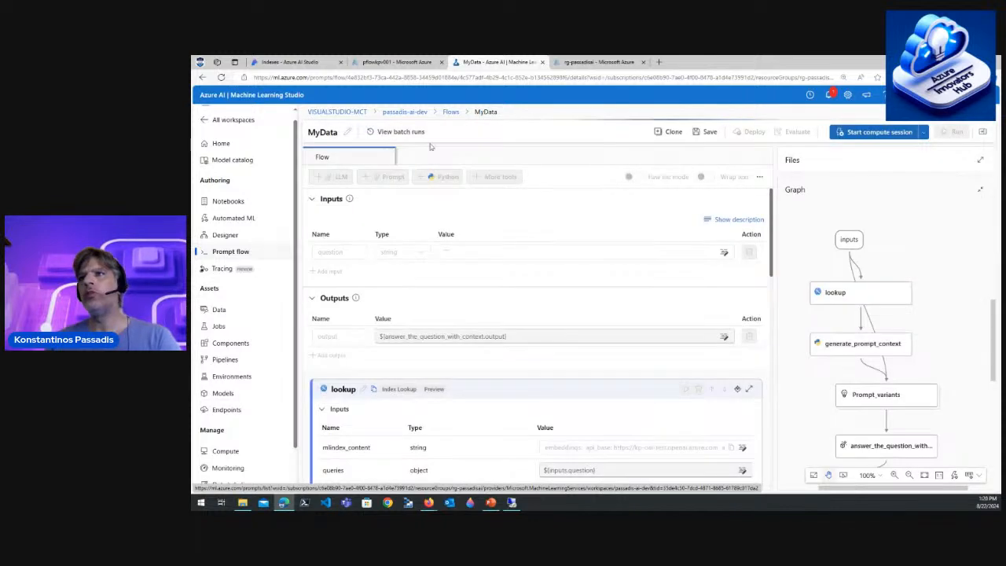
{"action": "left_click", "coordinate": [450, 112]}
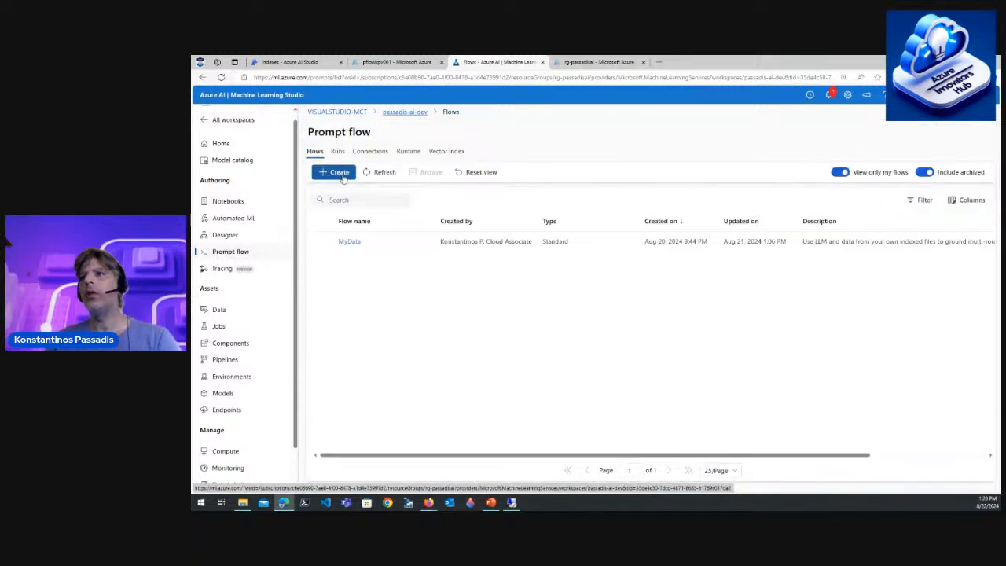
- Clone the Q&A on Your Data sample from the new-flow gallery into a folder named licensebot
{"action": "left_click", "coordinate": [339, 172]}
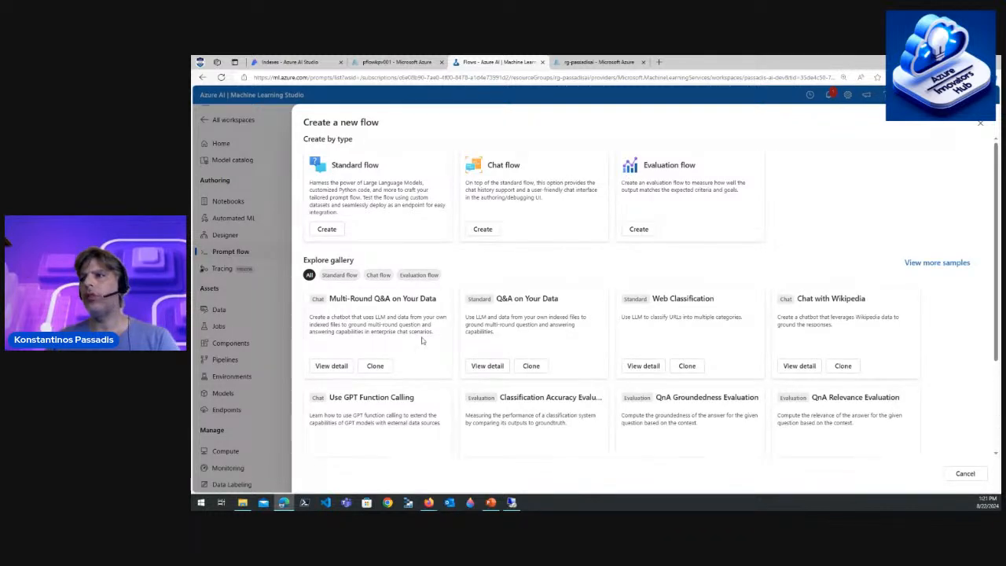
{"action": "left_click_drag", "start_coordinate": [501, 299], "coordinate": [543, 299]}
{"action": "left_click", "coordinate": [560, 299]}
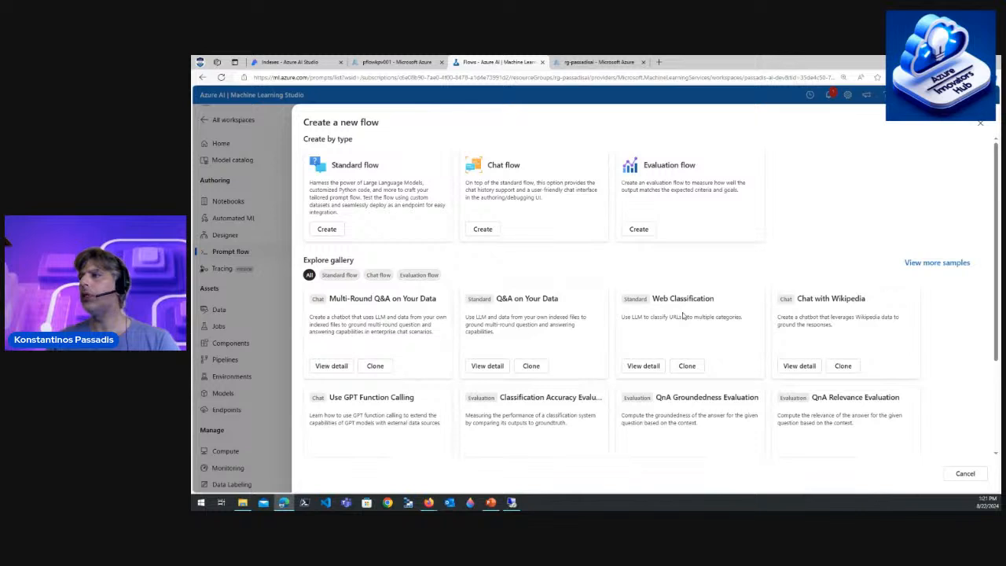
{"action": "scroll", "coordinate": [998, 298], "scroll_direction": "down", "scroll_amount": 2}
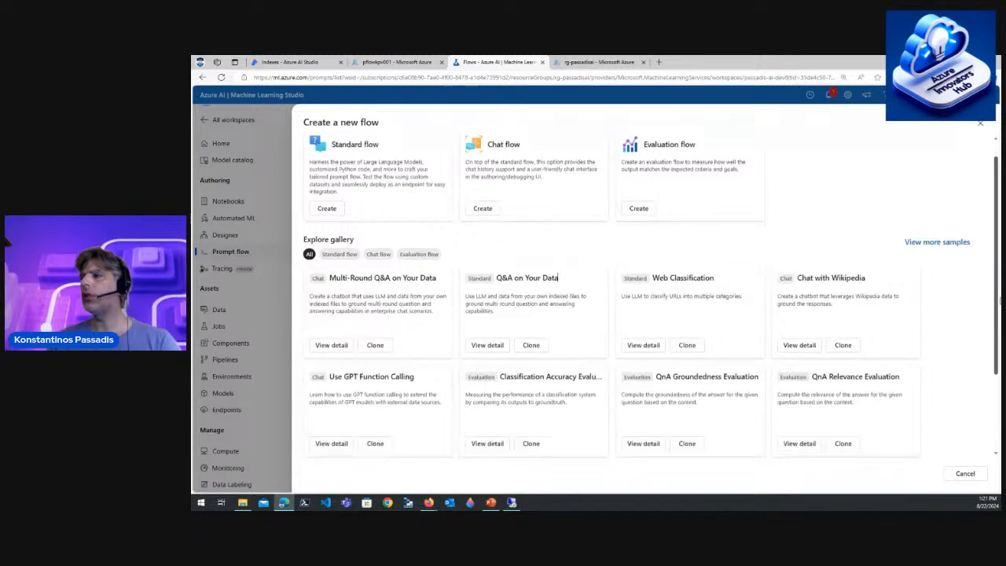
{"action": "left_click_drag", "start_coordinate": [999, 321], "coordinate": [992, 356]}
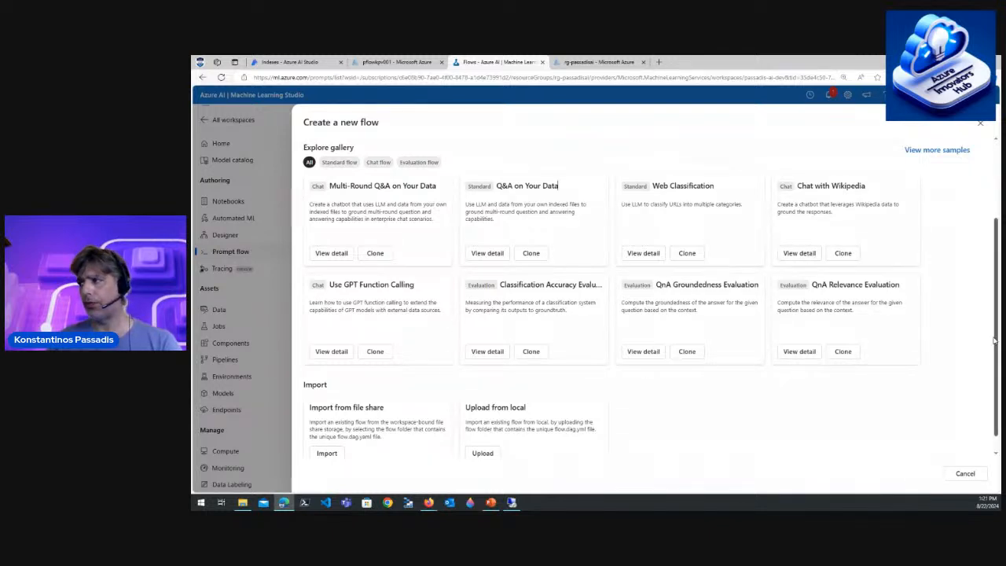
{"action": "left_click_drag", "start_coordinate": [998, 342], "coordinate": [998, 271]}
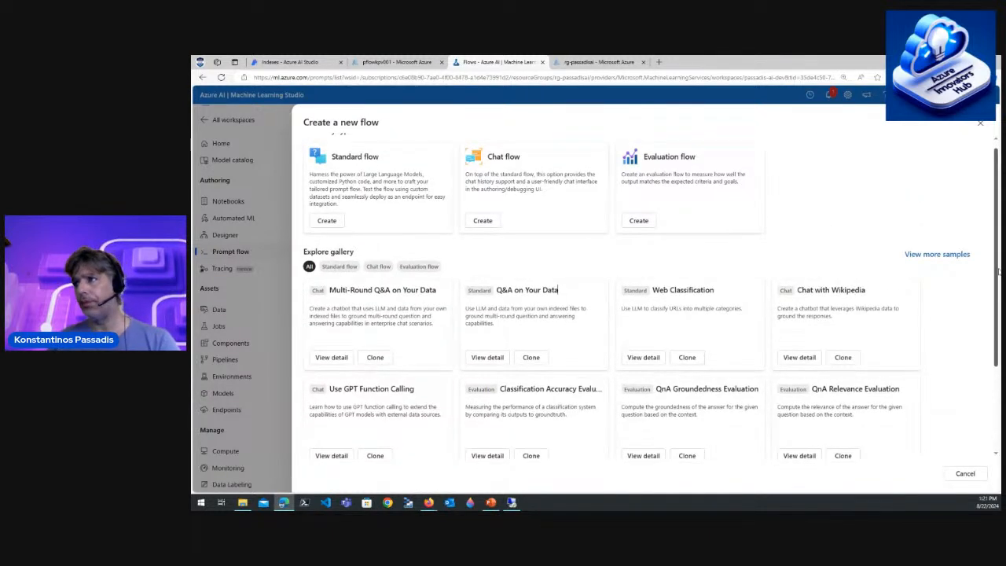
{"action": "left_click", "coordinate": [531, 357]}
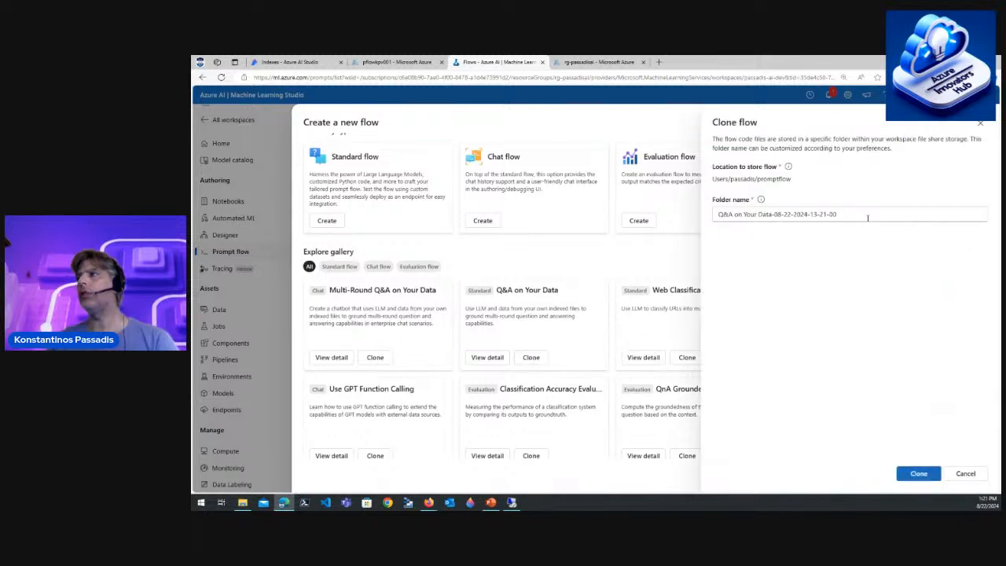
{"action": "left_click_drag", "start_coordinate": [869, 218], "coordinate": [698, 221]}
{"action": "type", "text": "l"}
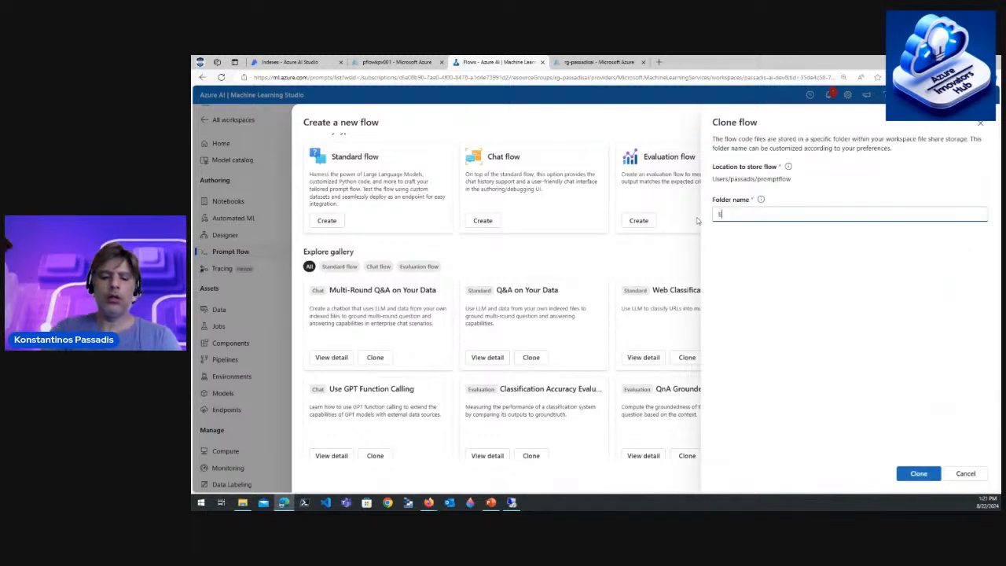
{"action": "type", "text": "icense"}
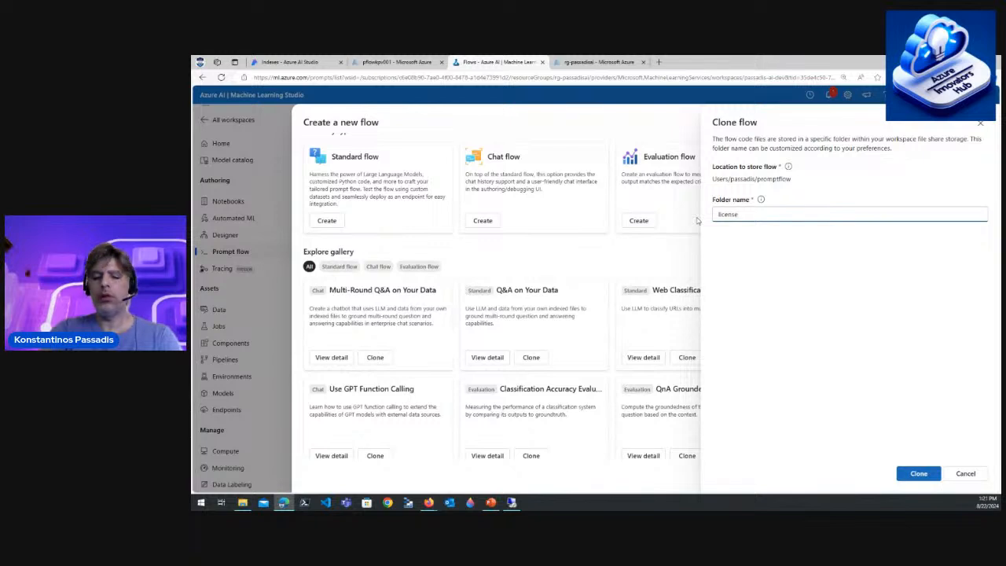
{"action": "type", "text": "bot"}
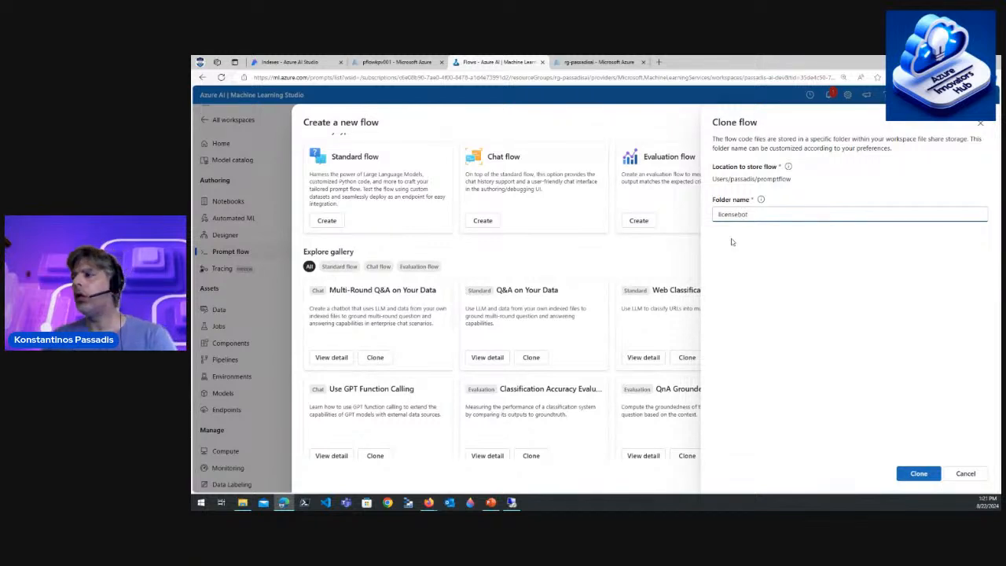
{"action": "left_click", "coordinate": [918, 473]}
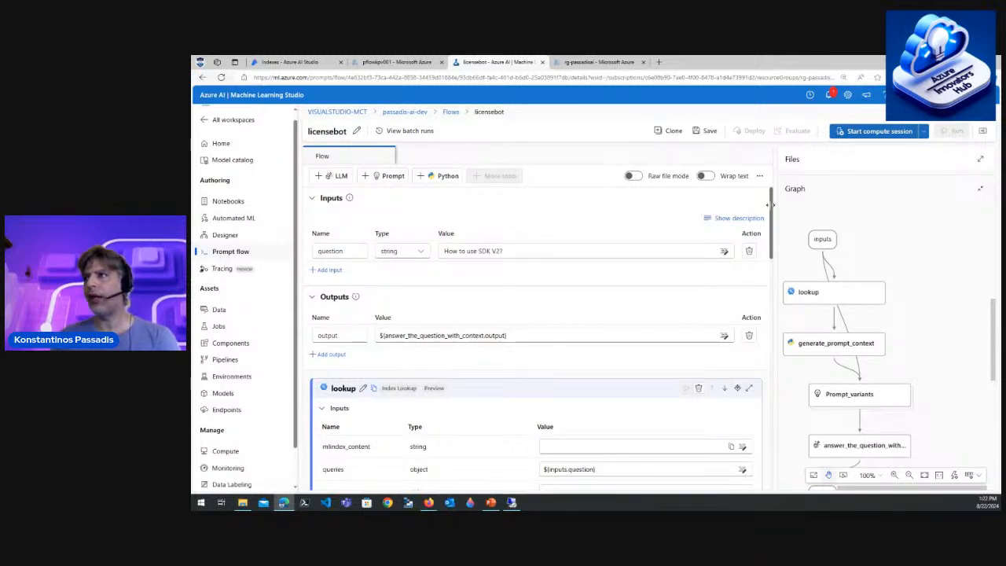
{"action": "left_click_drag", "start_coordinate": [771, 201], "coordinate": [772, 233]}
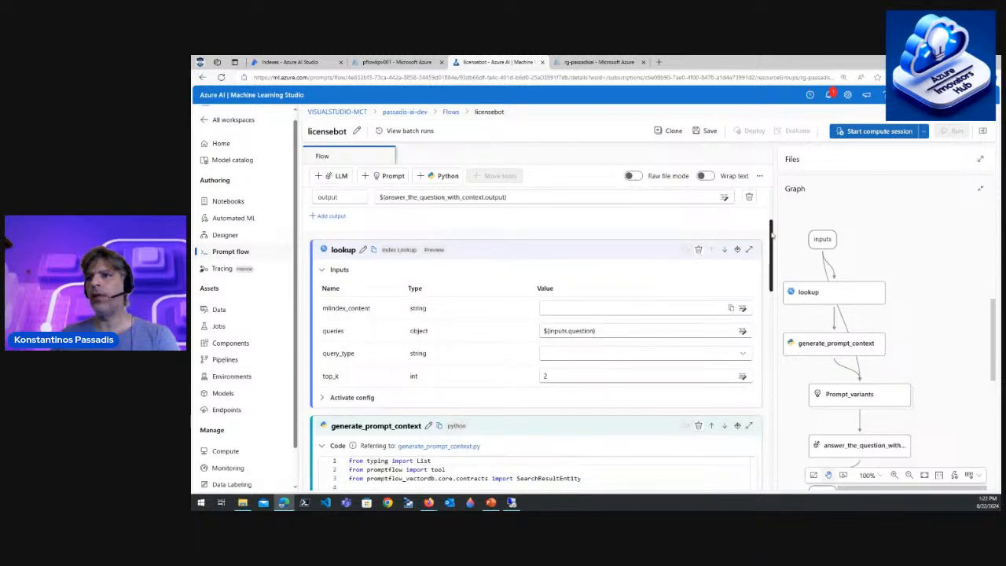
{"action": "left_click", "coordinate": [678, 308]}
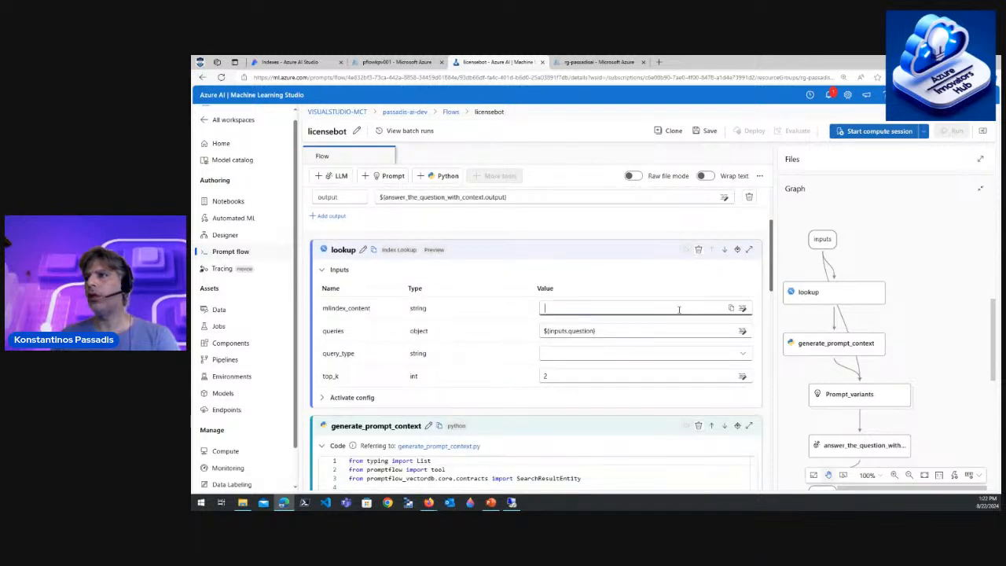
{"action": "left_click", "coordinate": [731, 307]}
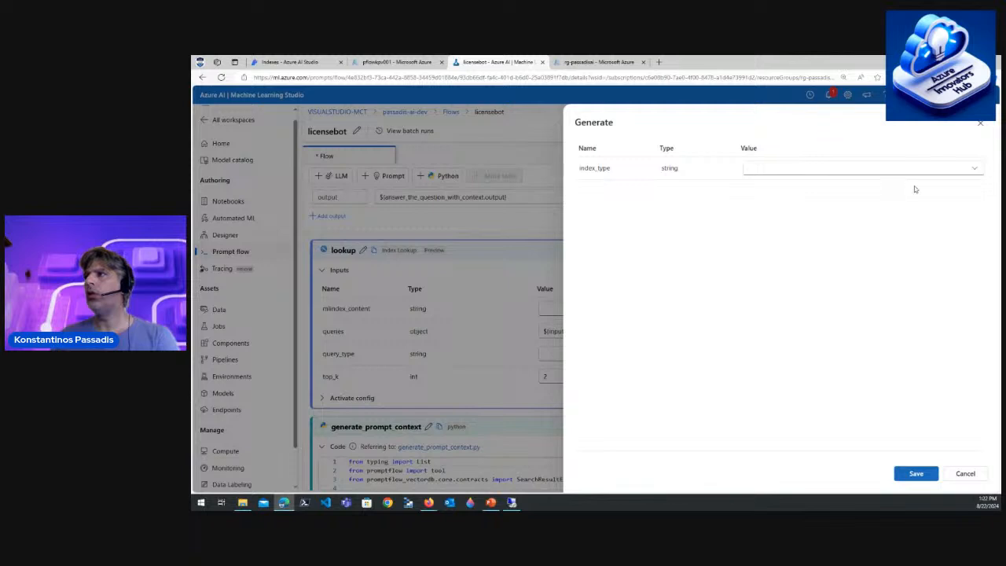
{"action": "left_click", "coordinate": [973, 170]}
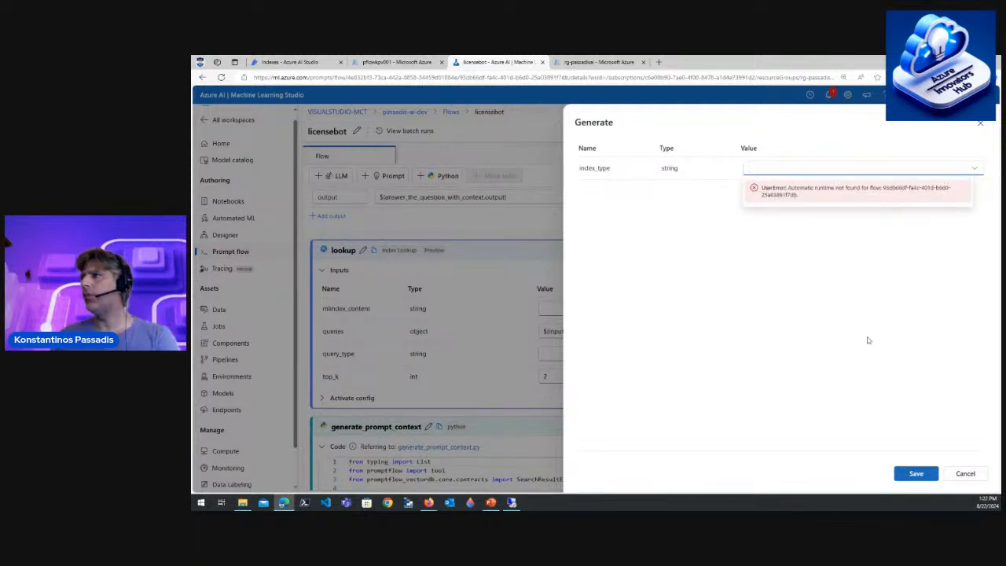
{"action": "left_click", "coordinate": [965, 473]}
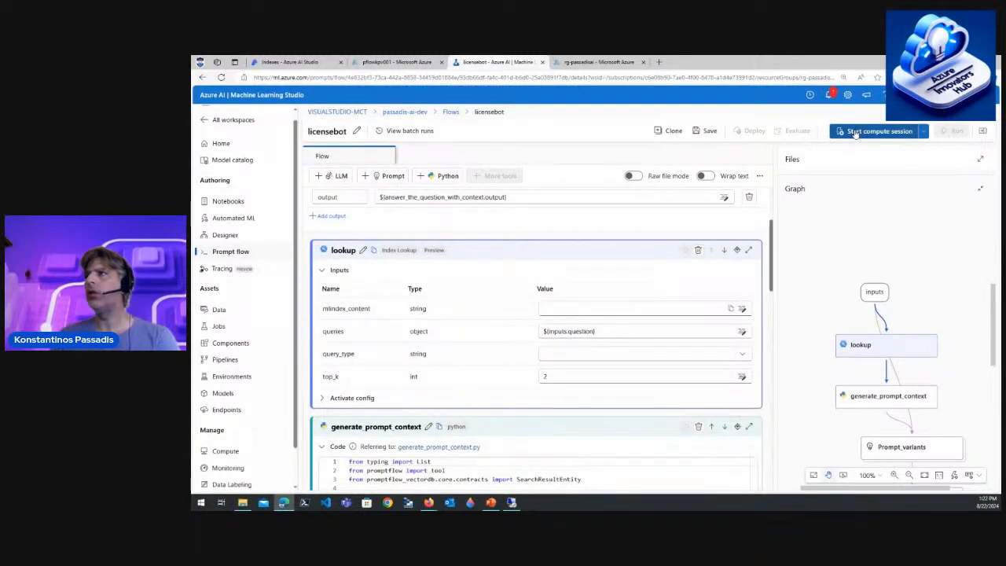
- Start a compute session and generate the lookup node's mlindex_content from the Registered Index licensing:1
{"action": "left_click", "coordinate": [856, 133]}
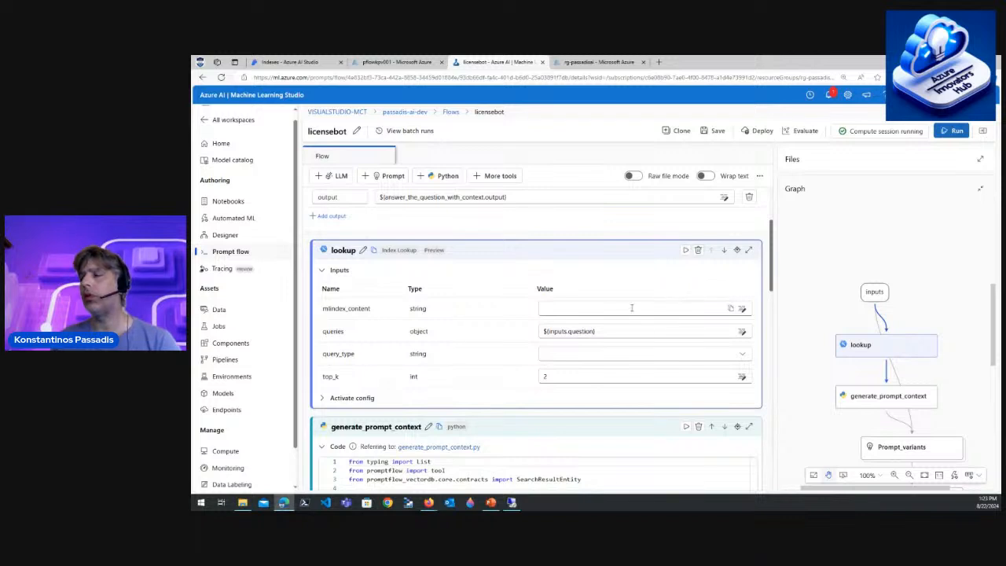
{"action": "left_click", "coordinate": [630, 310]}
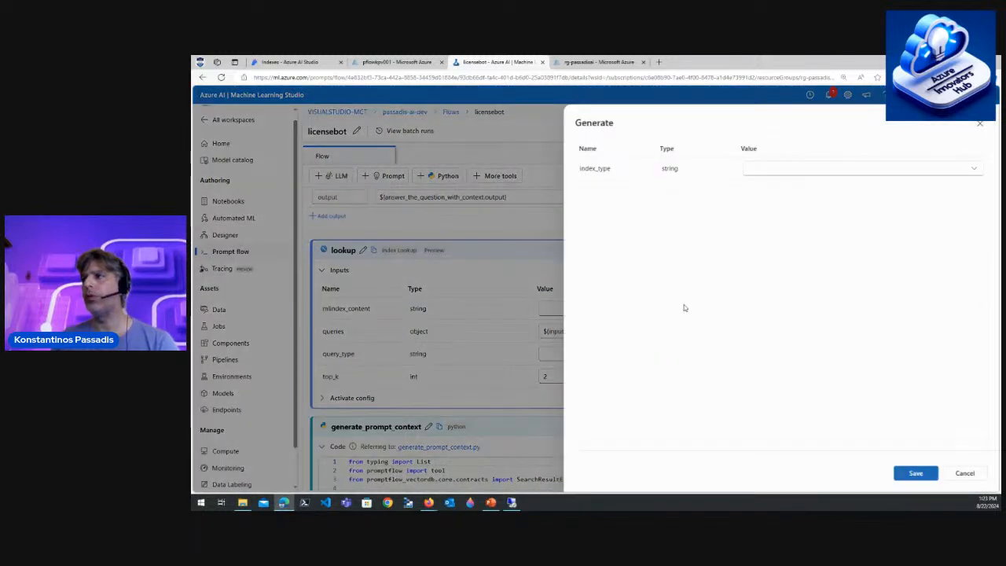
{"action": "left_click", "coordinate": [978, 168]}
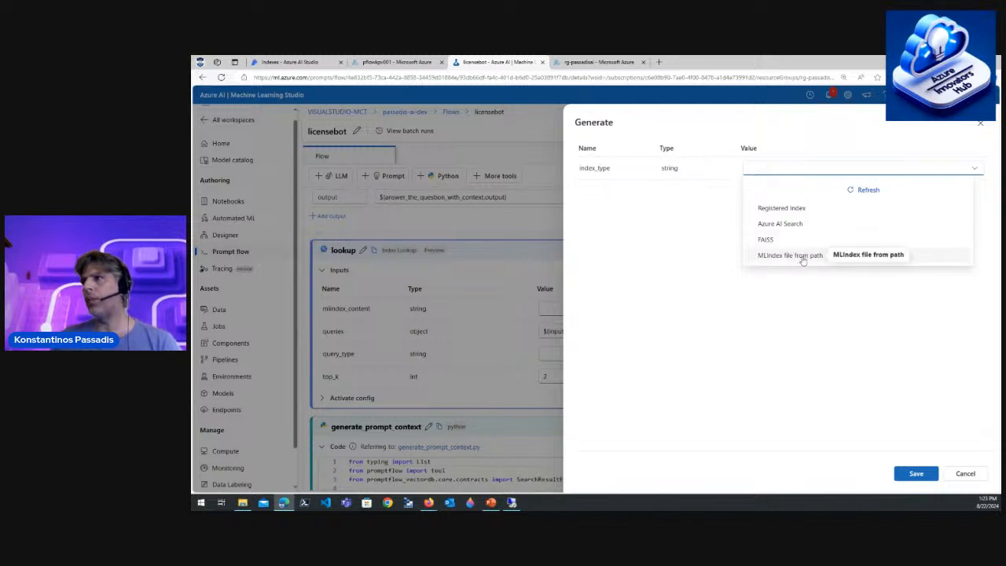
{"action": "left_click", "coordinate": [788, 208]}
{"action": "left_click", "coordinate": [974, 192]}
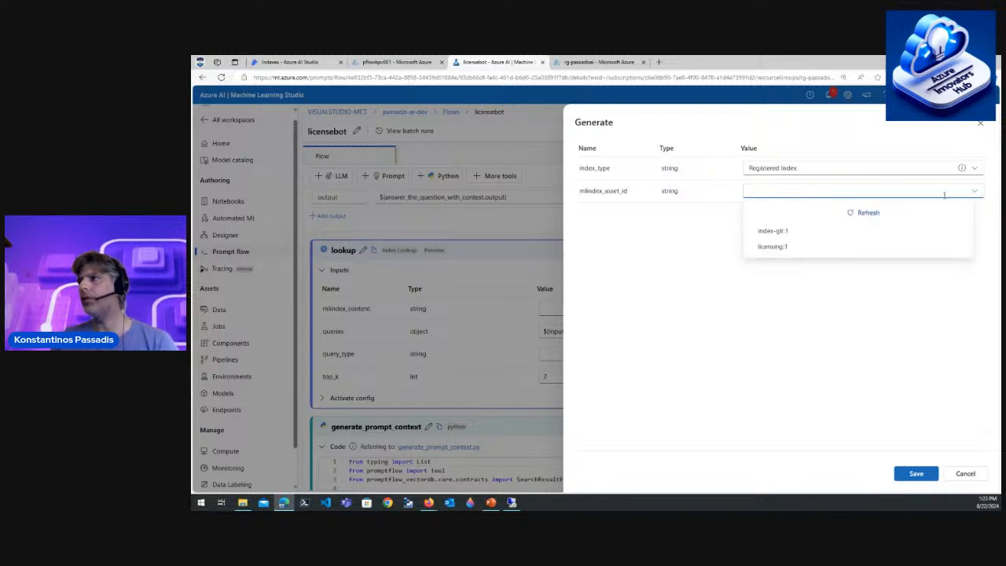
{"action": "left_click", "coordinate": [816, 247]}
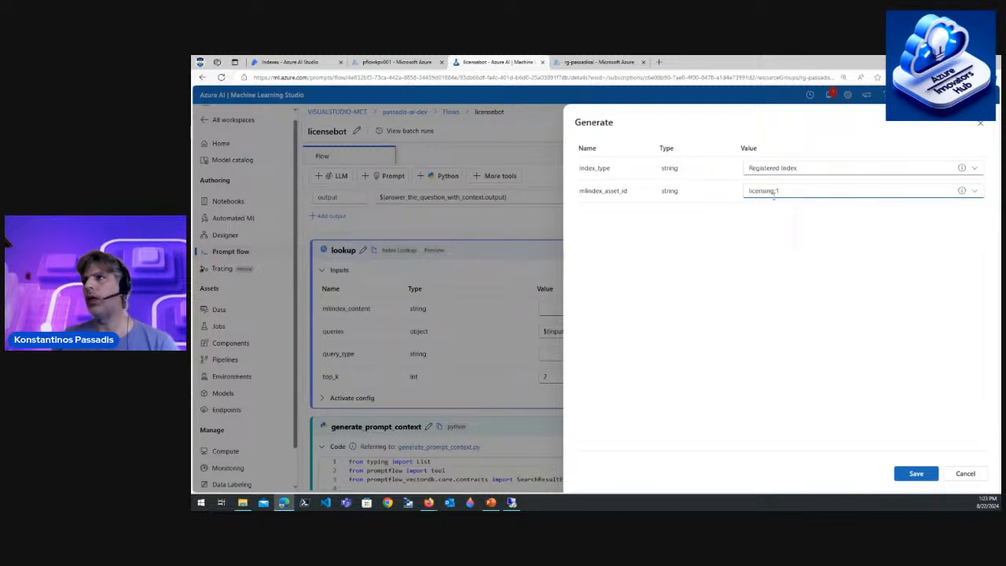
{"action": "left_click", "coordinate": [914, 473]}
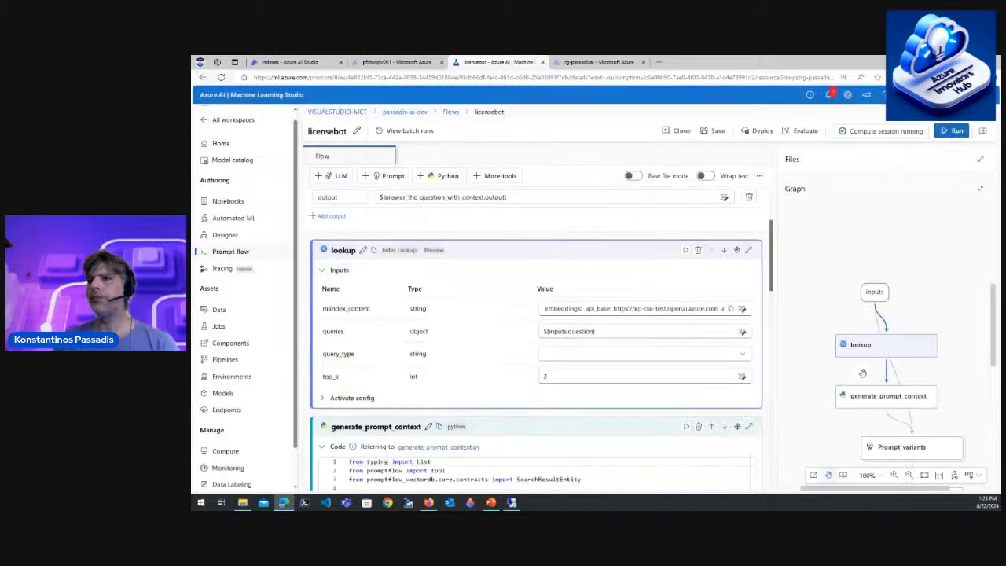
- Set the lookup node's query_type to Hybrid (vector + keyword) and save the flow
{"action": "left_click", "coordinate": [743, 355]}
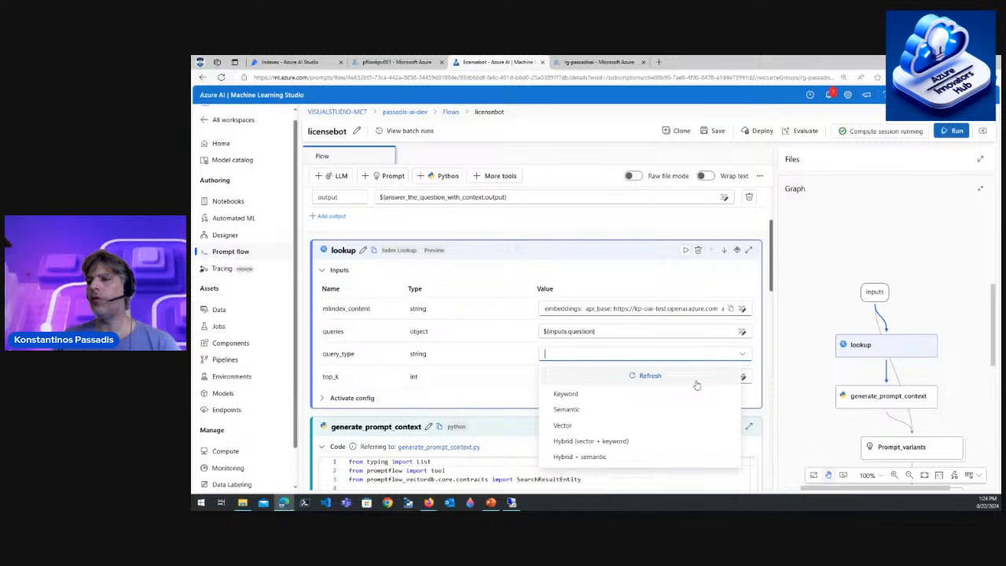
{"action": "left_click", "coordinate": [583, 445]}
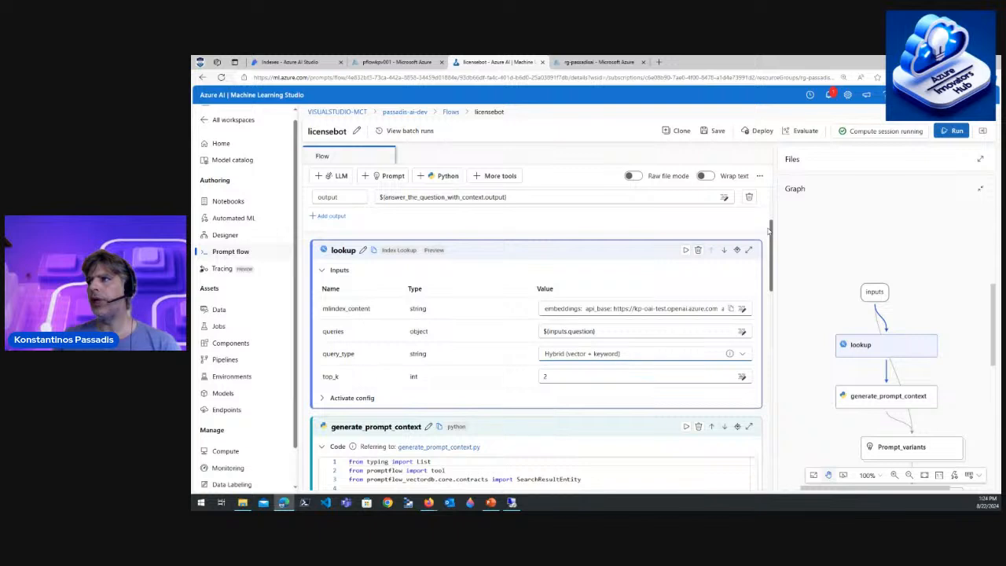
{"action": "left_click", "coordinate": [717, 132]}
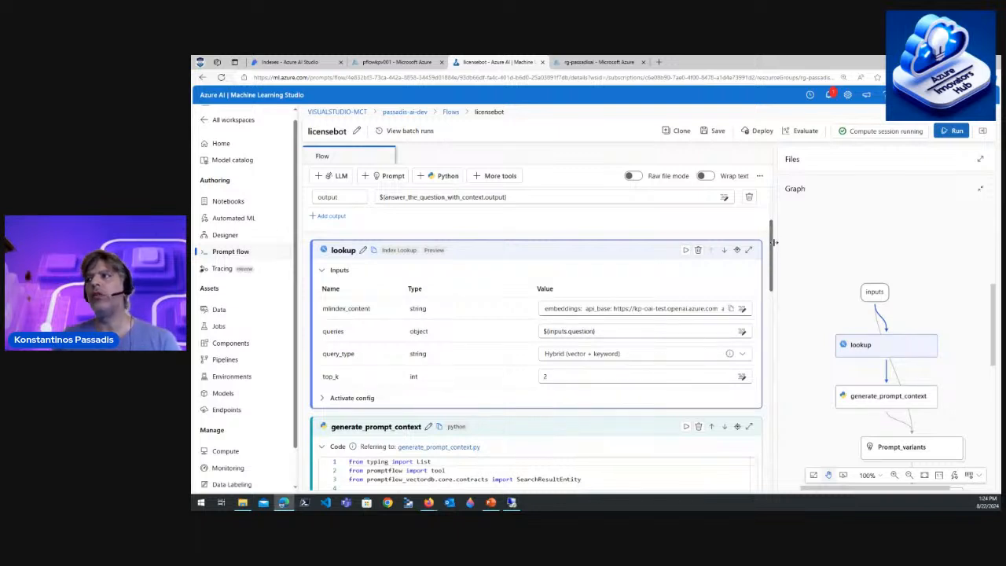
{"action": "left_click_drag", "start_coordinate": [770, 243], "coordinate": [774, 243]}
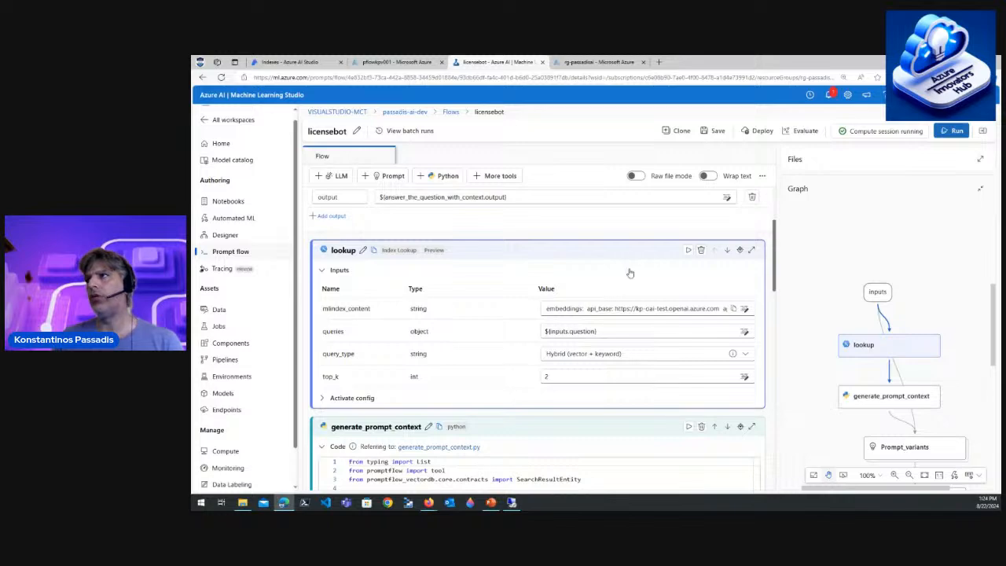
{"action": "scroll", "coordinate": [629, 272], "scroll_direction": "down", "scroll_amount": 3}
{"action": "scroll", "coordinate": [629, 271], "scroll_direction": "up", "scroll_amount": 3}
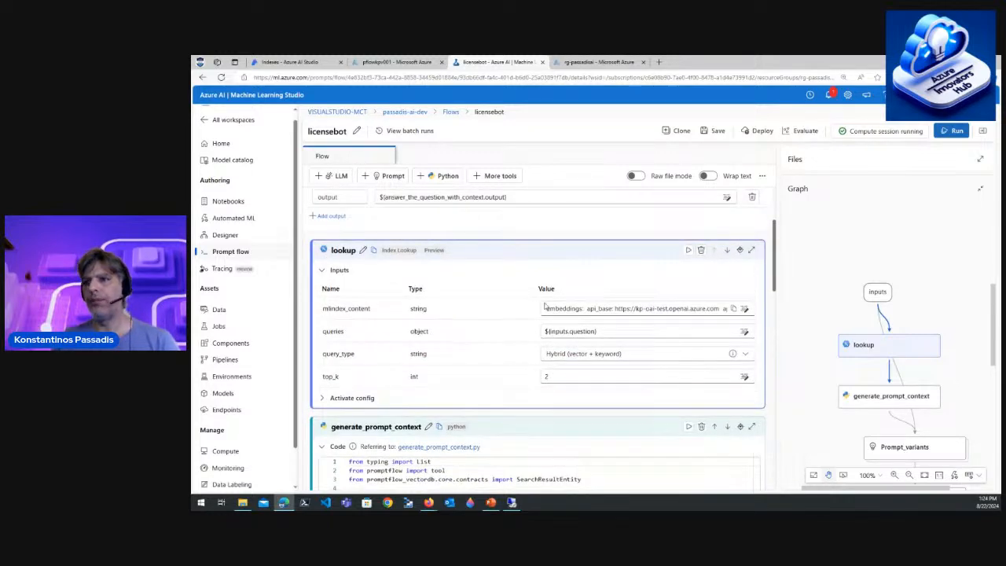
{"action": "scroll", "coordinate": [575, 298], "scroll_direction": "down", "scroll_amount": 3}
{"action": "scroll", "coordinate": [578, 298], "scroll_direction": "up", "scroll_amount": 3}
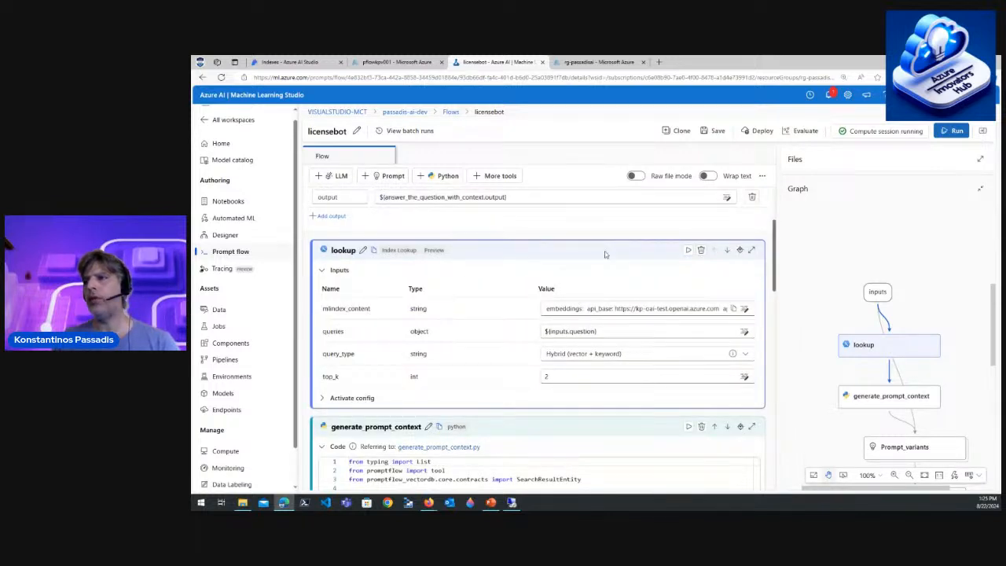
- Set the answer_the_question_with_context node's connection to kpoaitest and its deployment_name to gpt-4o
{"action": "scroll", "coordinate": [606, 258], "scroll_direction": "down", "scroll_amount": 3}
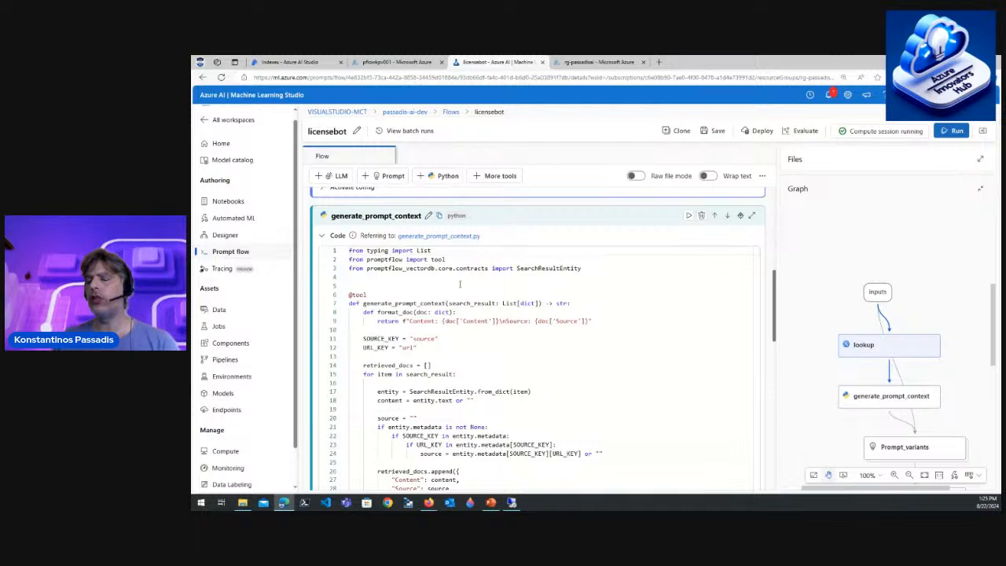
{"action": "scroll", "coordinate": [540, 289], "scroll_direction": "down", "scroll_amount": 5}
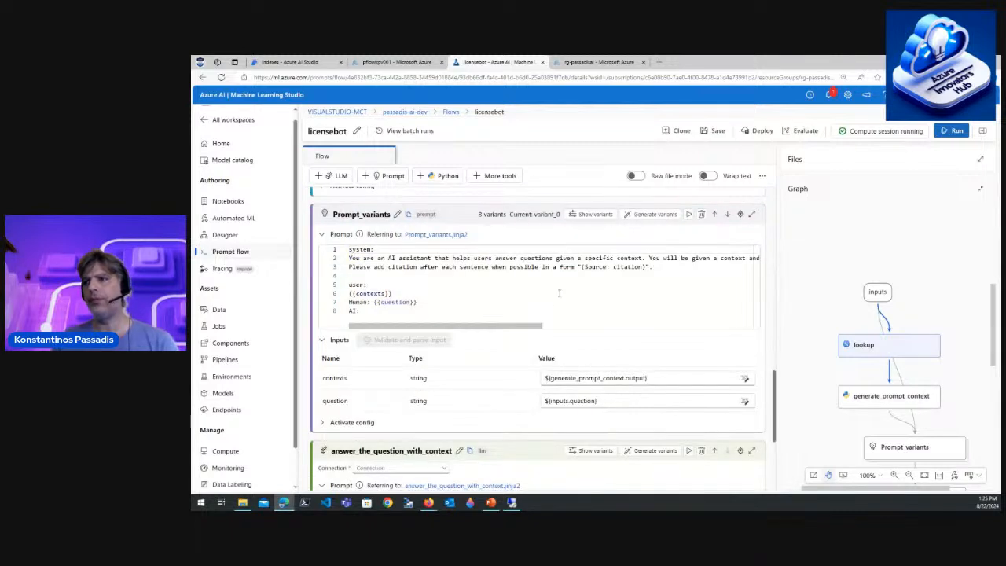
{"action": "scroll", "coordinate": [563, 294], "scroll_direction": "down", "scroll_amount": 3}
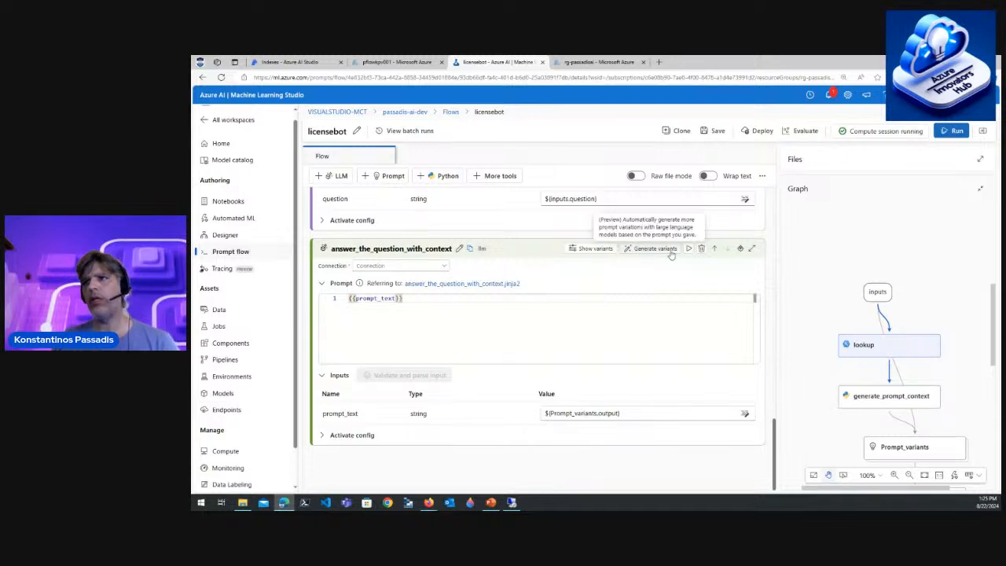
{"action": "left_click", "coordinate": [444, 268]}
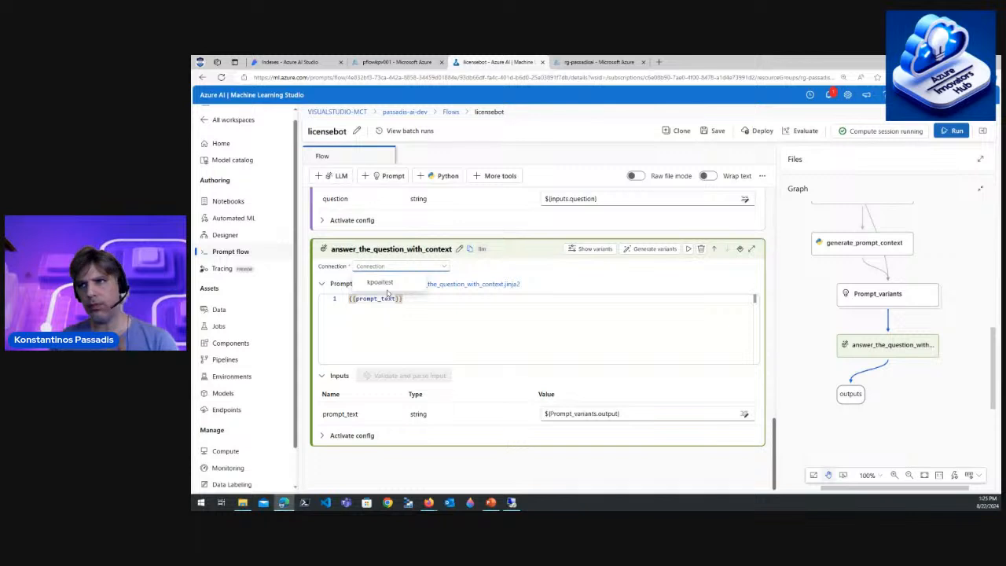
{"action": "left_click", "coordinate": [381, 282]}
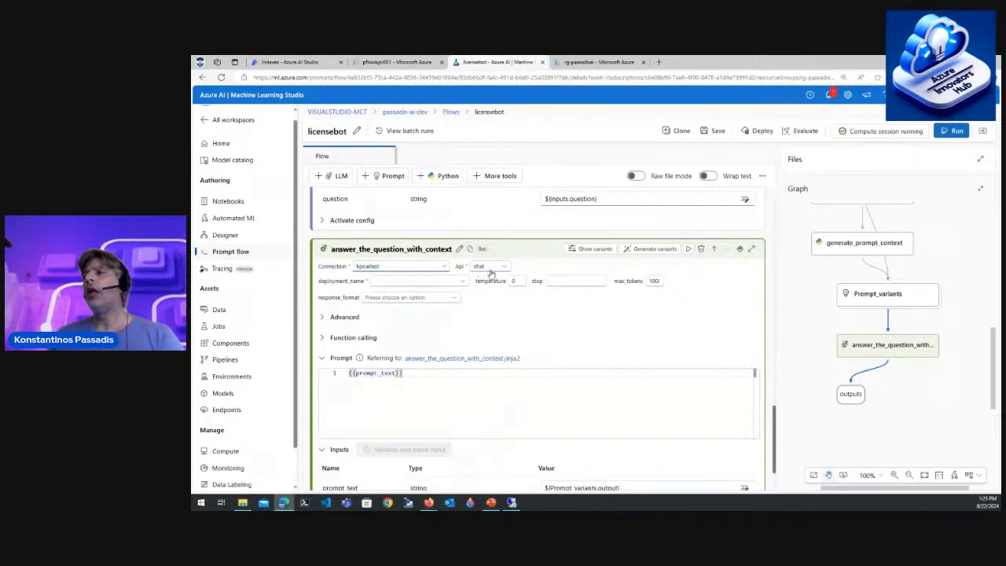
{"action": "left_click", "coordinate": [443, 281]}
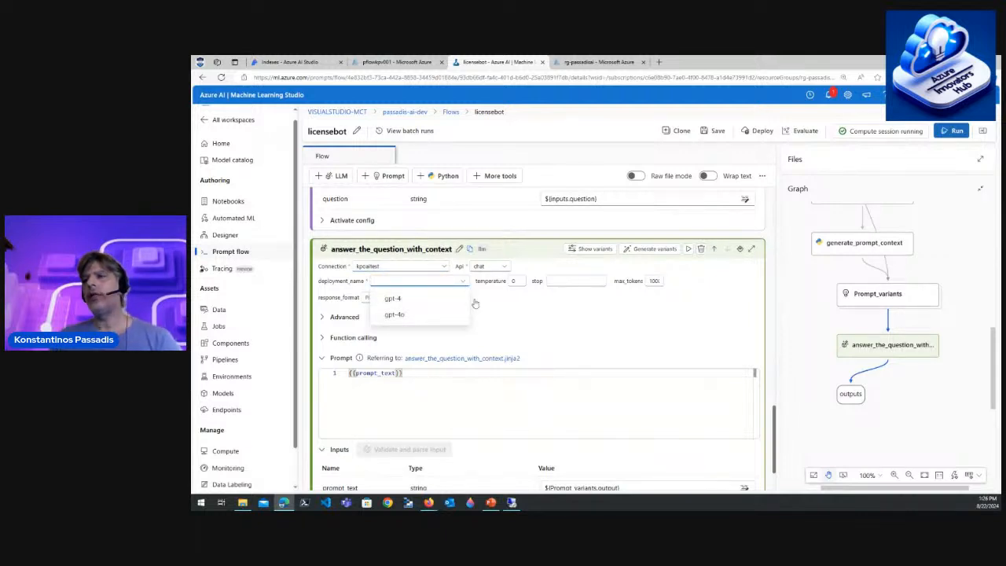
{"action": "left_click", "coordinate": [440, 317]}
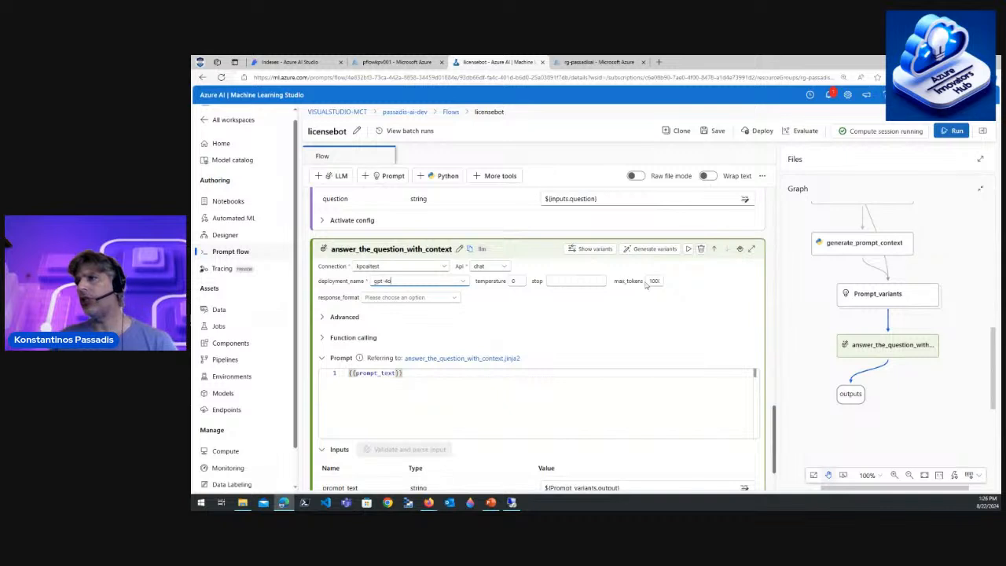
- Set the answer_the_question_with_context node's response_format to {"type":"text"}, check its advanced settings, and save the flow
{"action": "left_click", "coordinate": [454, 298]}
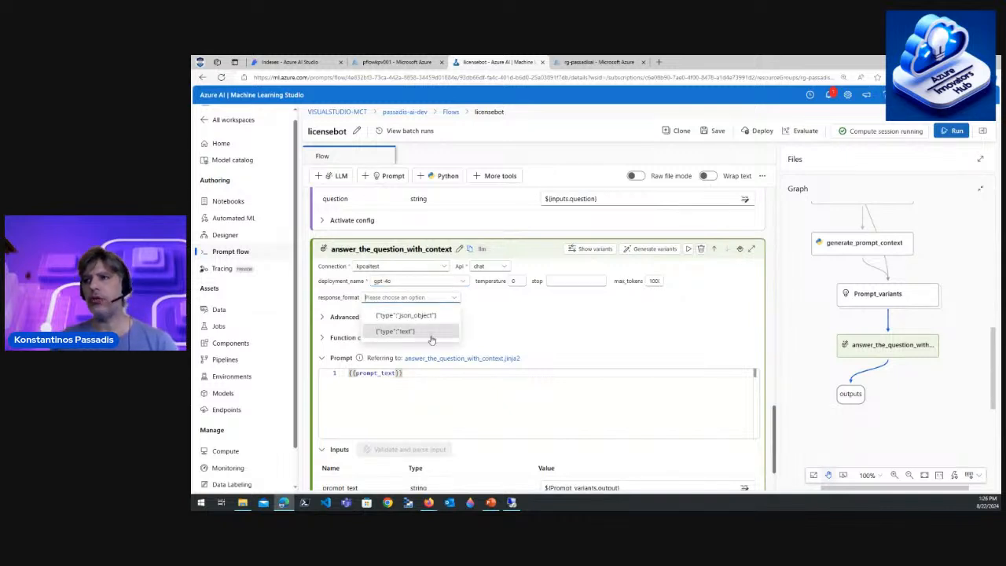
{"action": "left_click", "coordinate": [432, 332]}
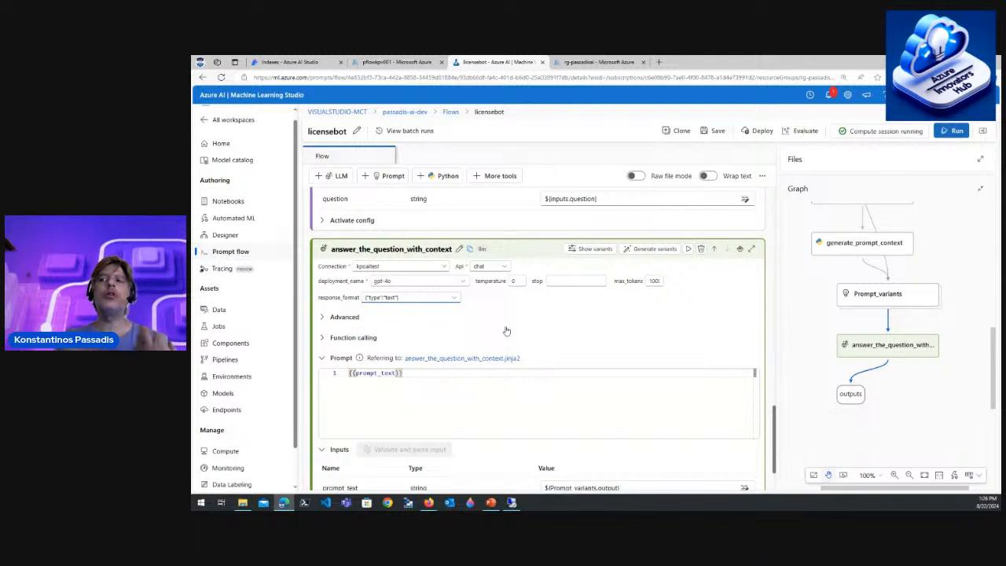
{"action": "left_click", "coordinate": [321, 317]}
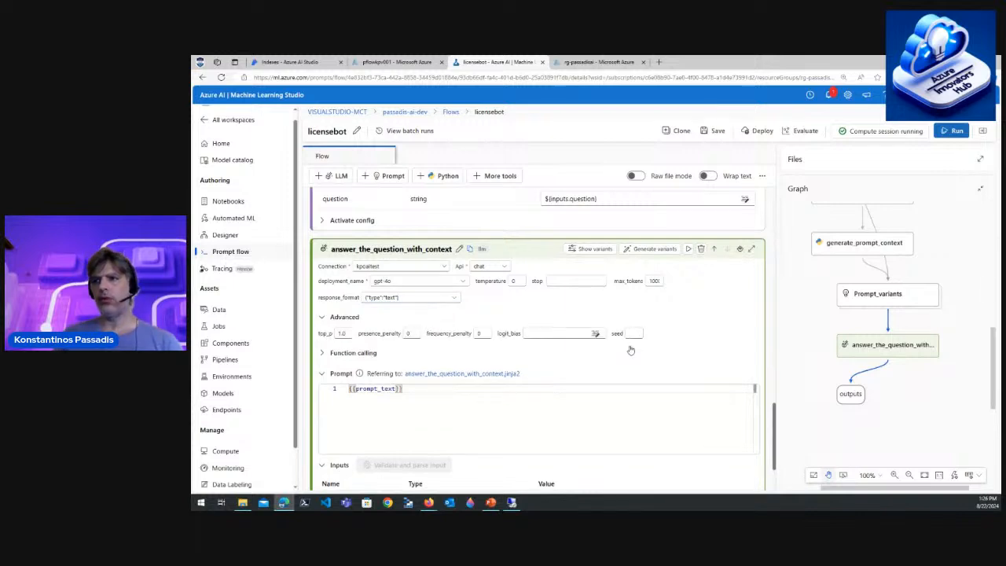
{"action": "scroll", "coordinate": [695, 394], "scroll_direction": "down", "scroll_amount": 2}
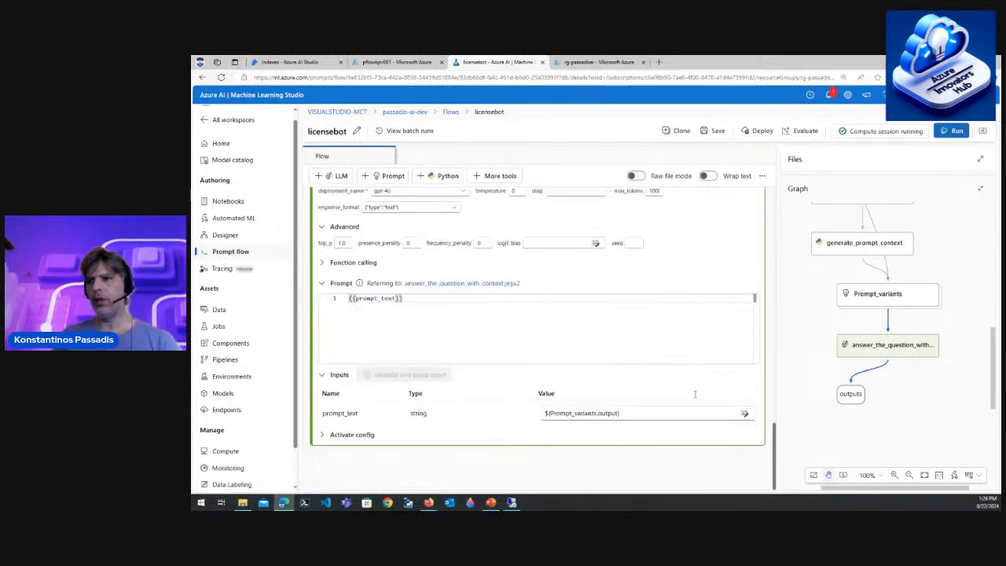
{"action": "left_click", "coordinate": [711, 132]}
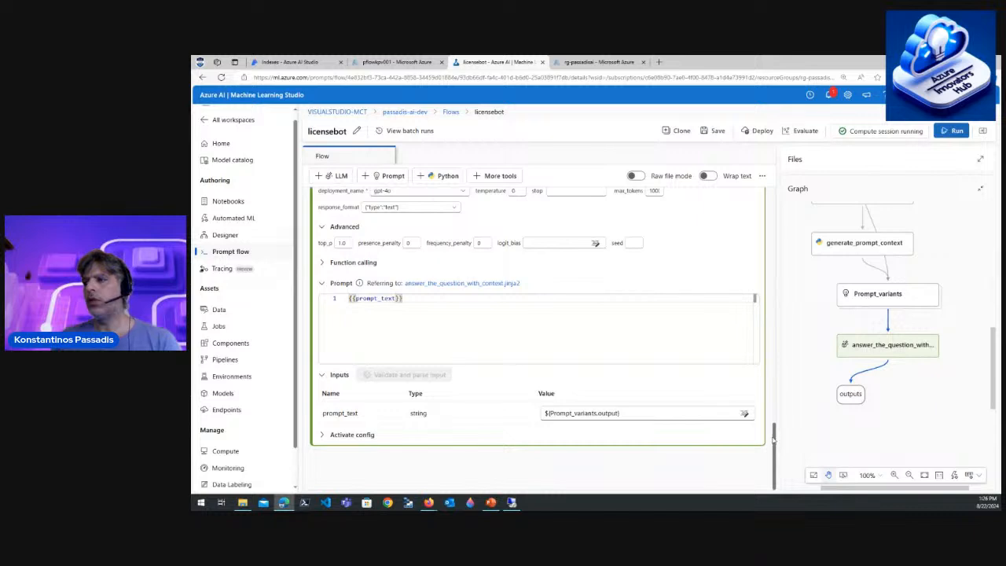
- Read the full prompt of the Prompt_variants node, including the end of its long system instruction
{"action": "left_click_drag", "start_coordinate": [773, 436], "coordinate": [773, 428]}
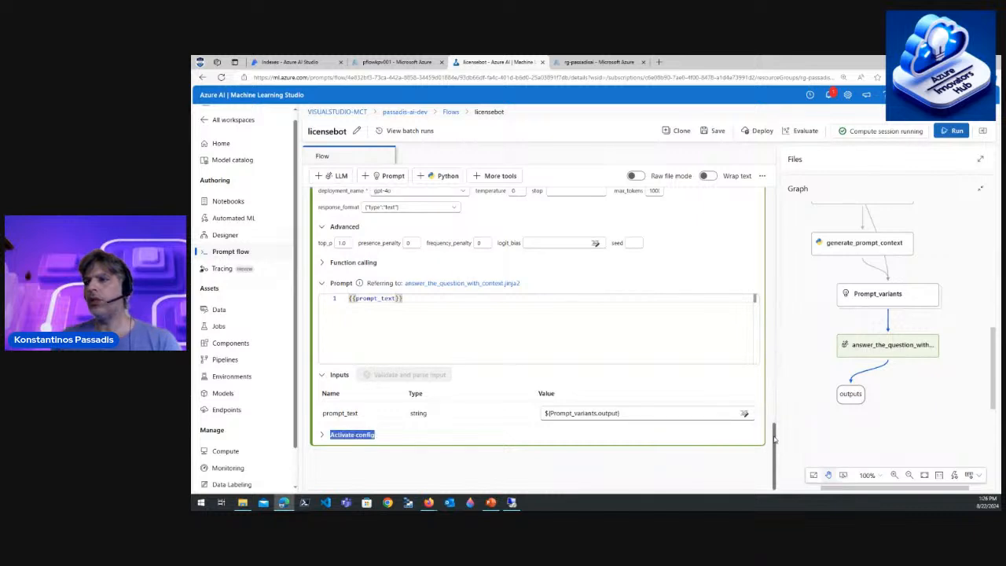
{"action": "scroll", "coordinate": [682, 352], "scroll_direction": "up", "scroll_amount": 10}
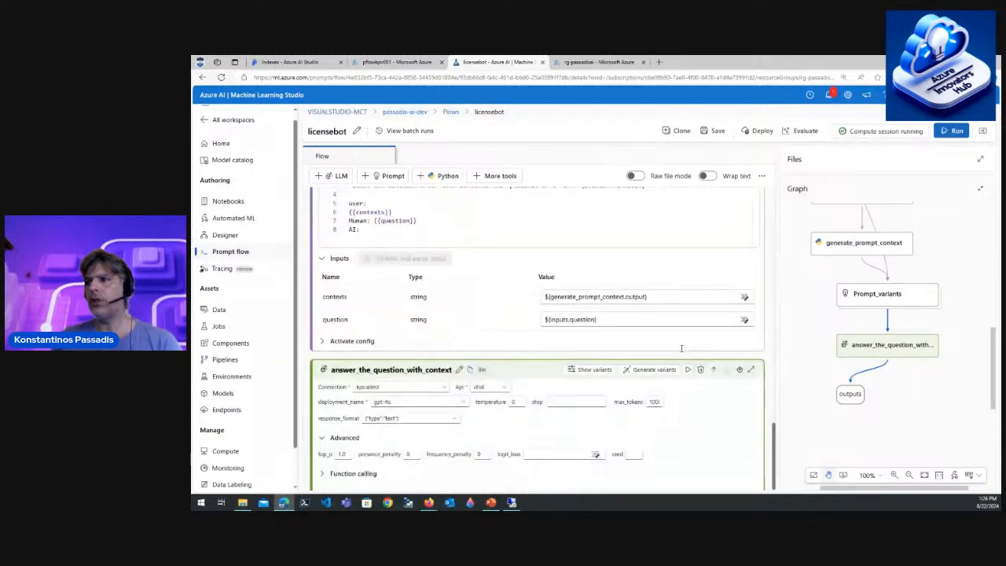
{"action": "scroll", "coordinate": [681, 352], "scroll_direction": "down", "scroll_amount": 3}
{"action": "scroll", "coordinate": [681, 352], "scroll_direction": "up", "scroll_amount": 3}
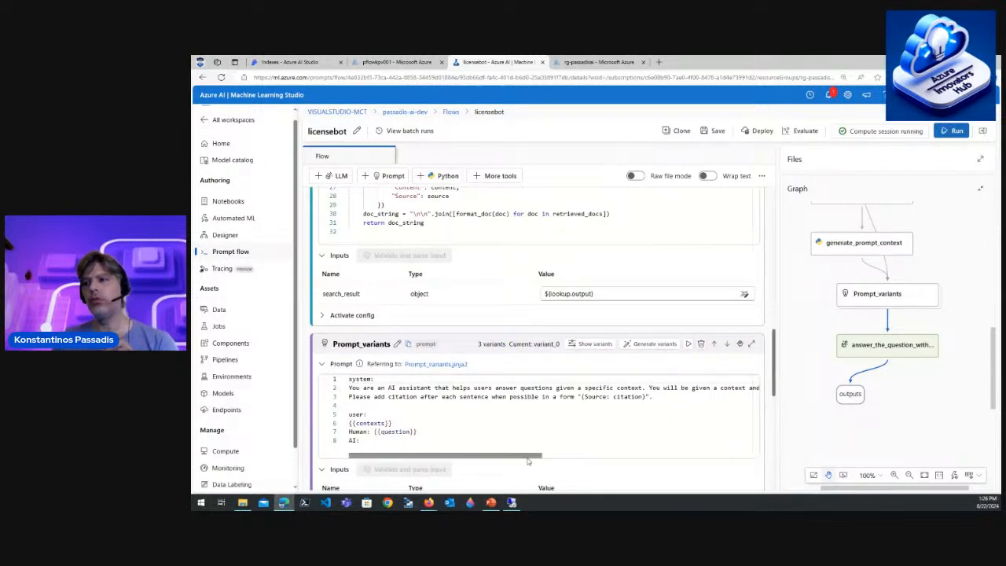
{"action": "left_click_drag", "start_coordinate": [528, 458], "coordinate": [509, 452]}
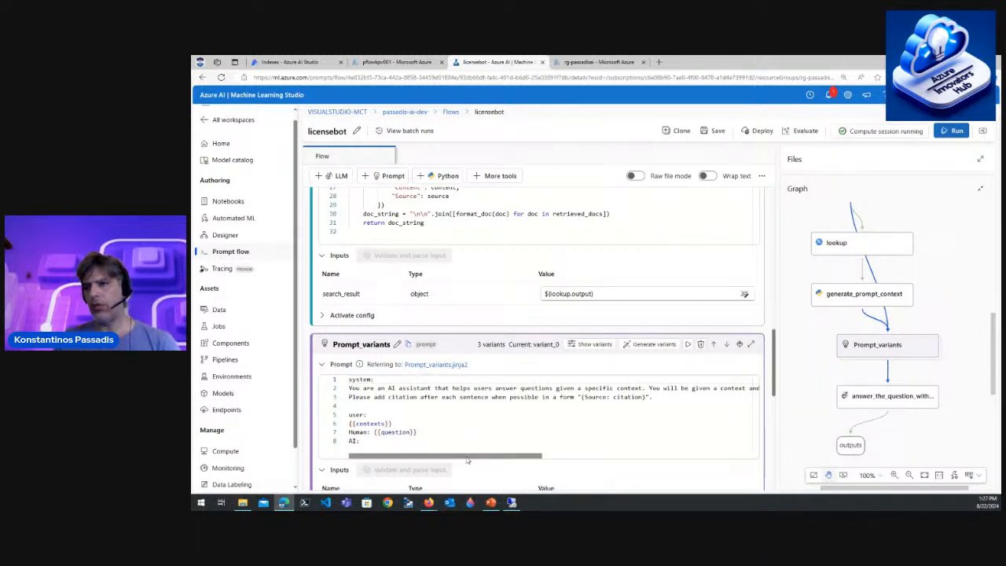
{"action": "left_click_drag", "start_coordinate": [466, 459], "coordinate": [673, 465]}
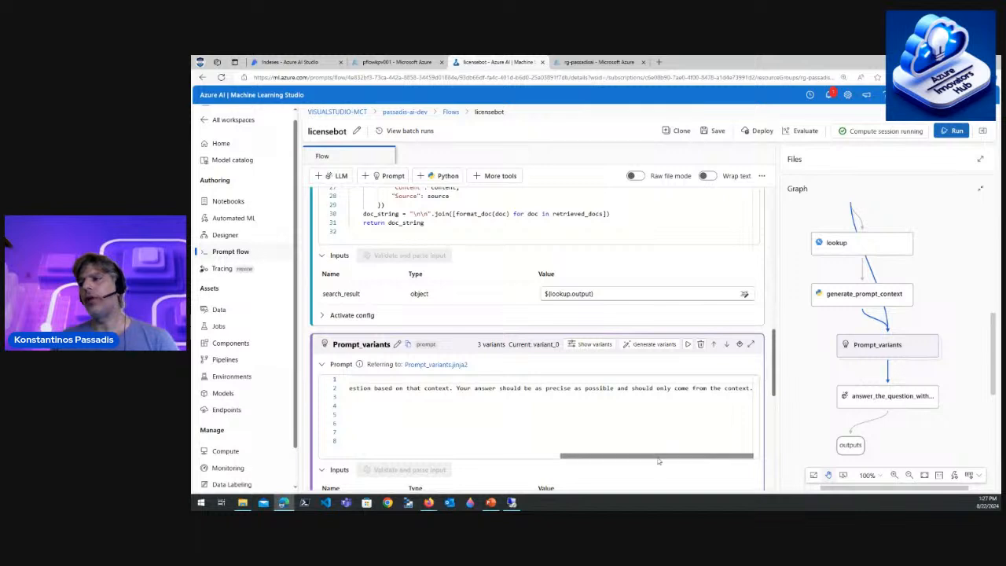
{"action": "left_click_drag", "start_coordinate": [659, 458], "coordinate": [494, 459]}
{"action": "left_click", "coordinate": [486, 450]}
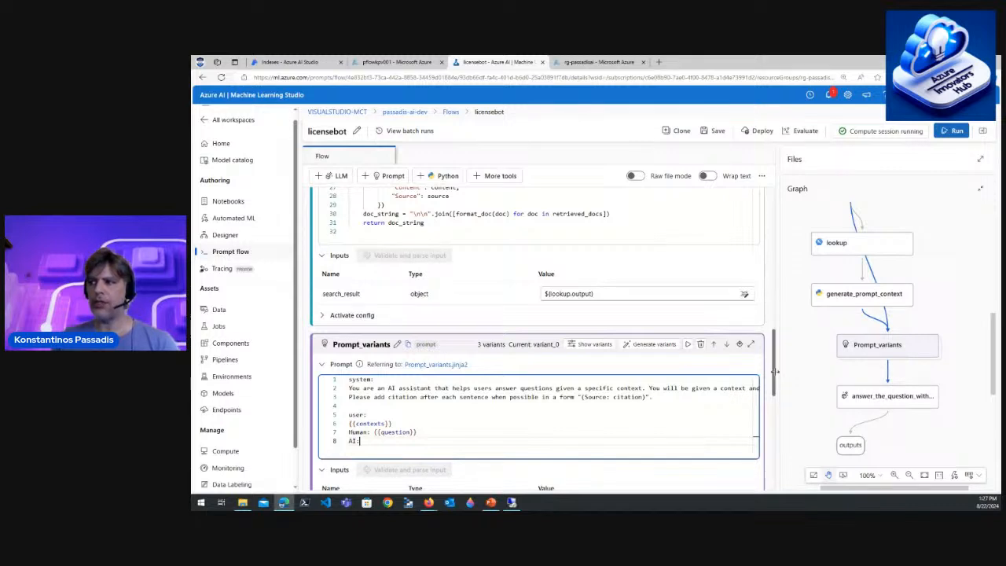
- Copy the heading "Windows Server 2022 Essentials" from the Licensing Windows Server 2022 on-premises PDF for use in the flow's question input
{"action": "scroll", "coordinate": [684, 324], "scroll_direction": "up", "scroll_amount": 15}
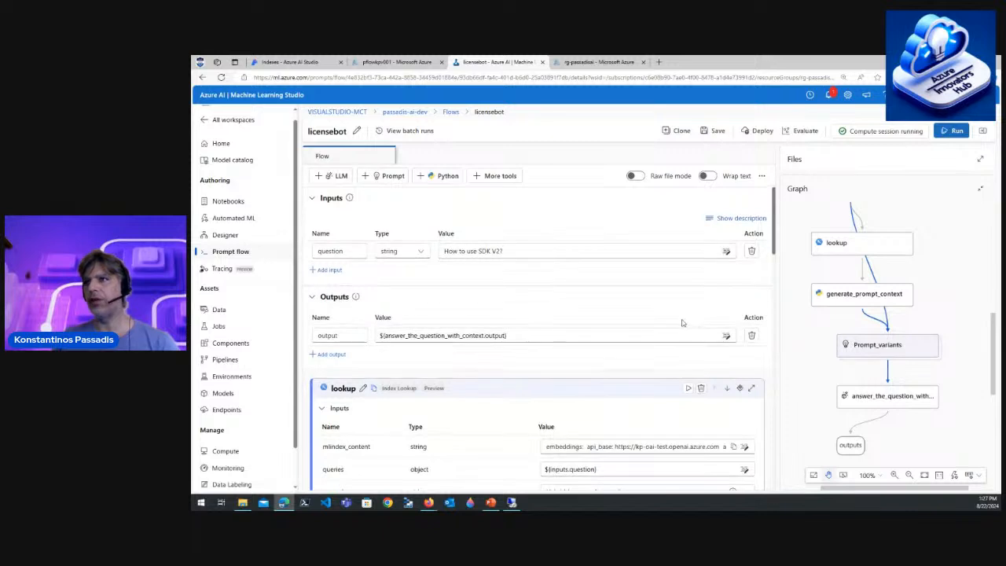
{"action": "left_click_drag", "start_coordinate": [524, 253], "coordinate": [411, 253]}
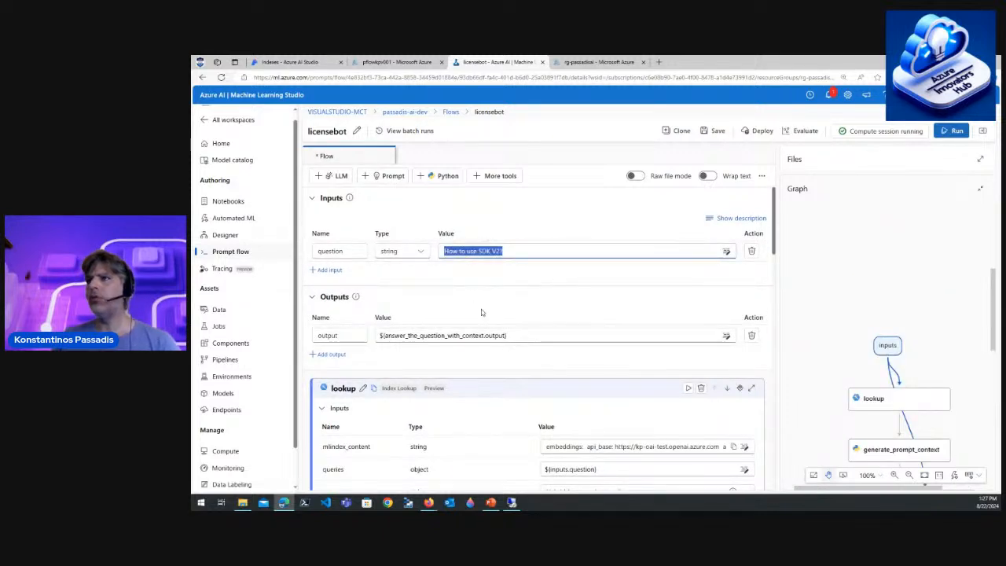
{"action": "left_click", "coordinate": [243, 504]}
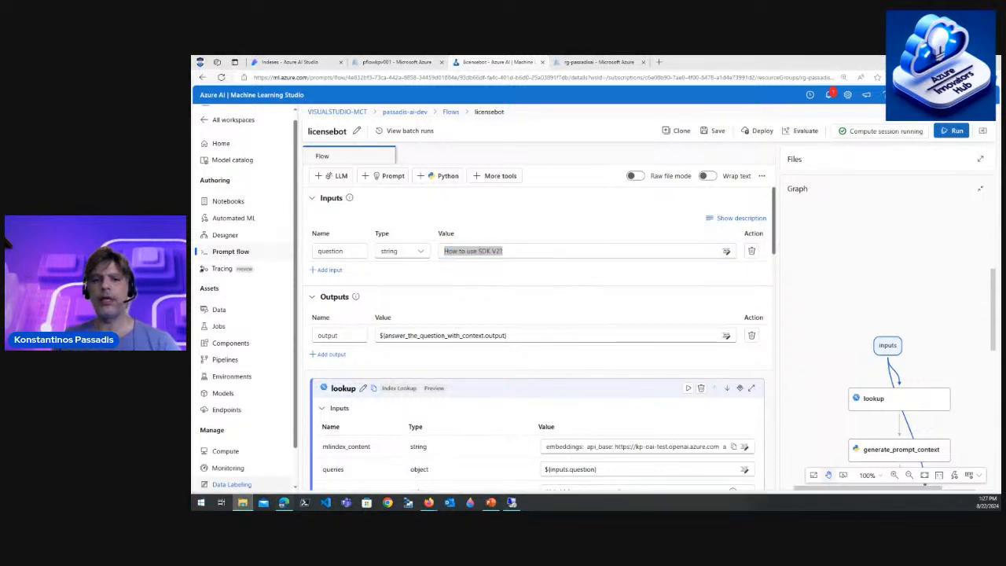
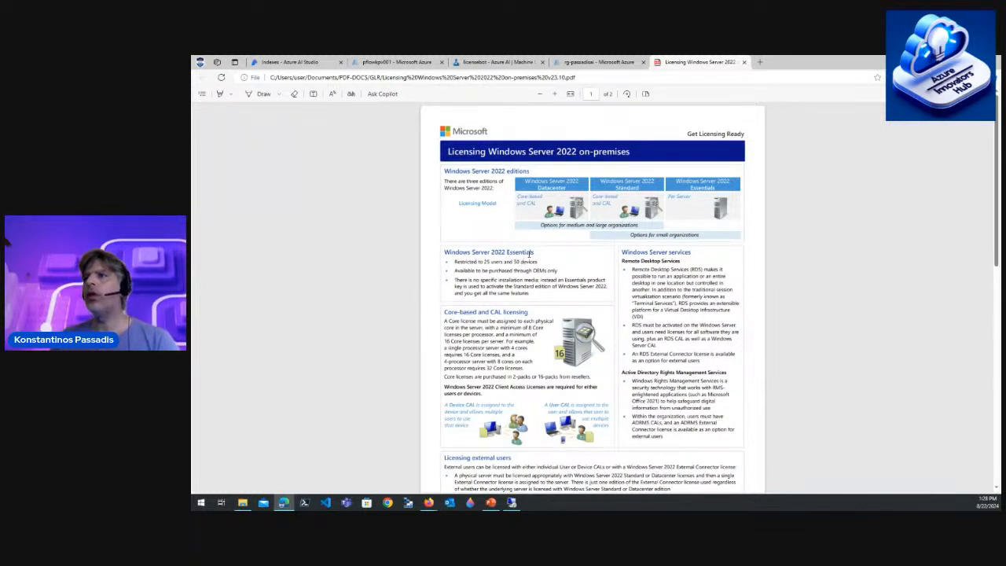
{"action": "left_click_drag", "start_coordinate": [532, 251], "coordinate": [442, 252]}
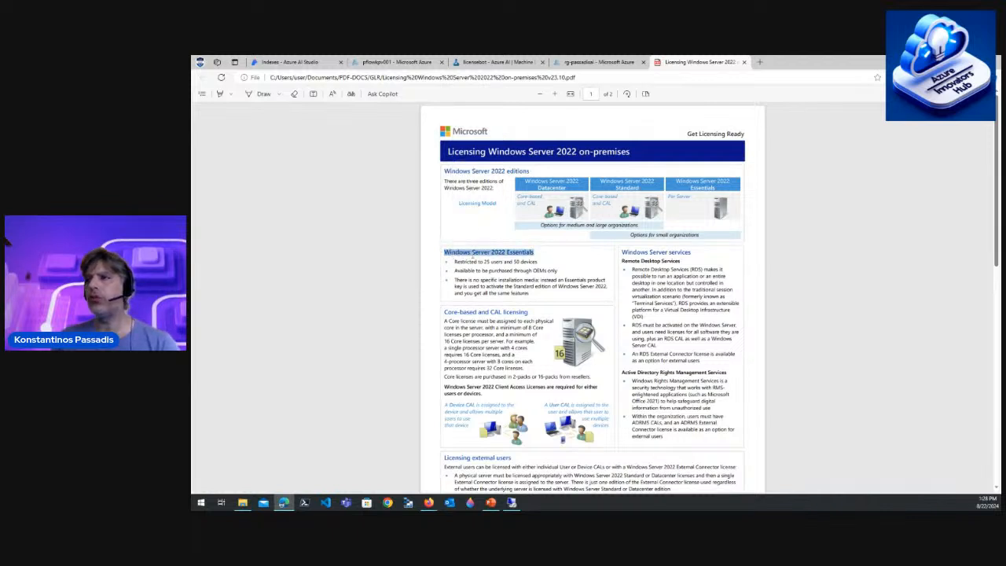
{"action": "right_click", "coordinate": [479, 254]}
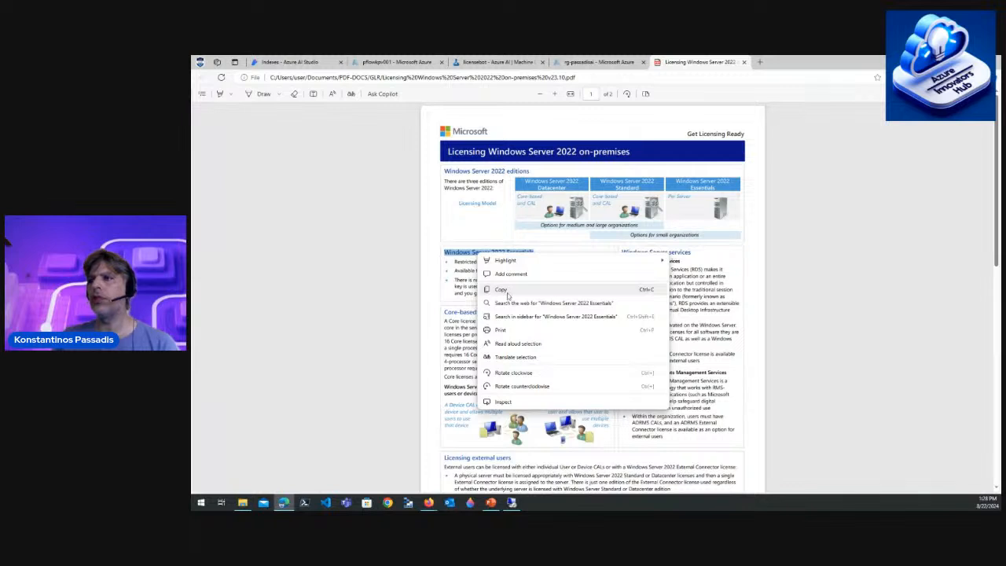
{"action": "left_click", "coordinate": [507, 289]}
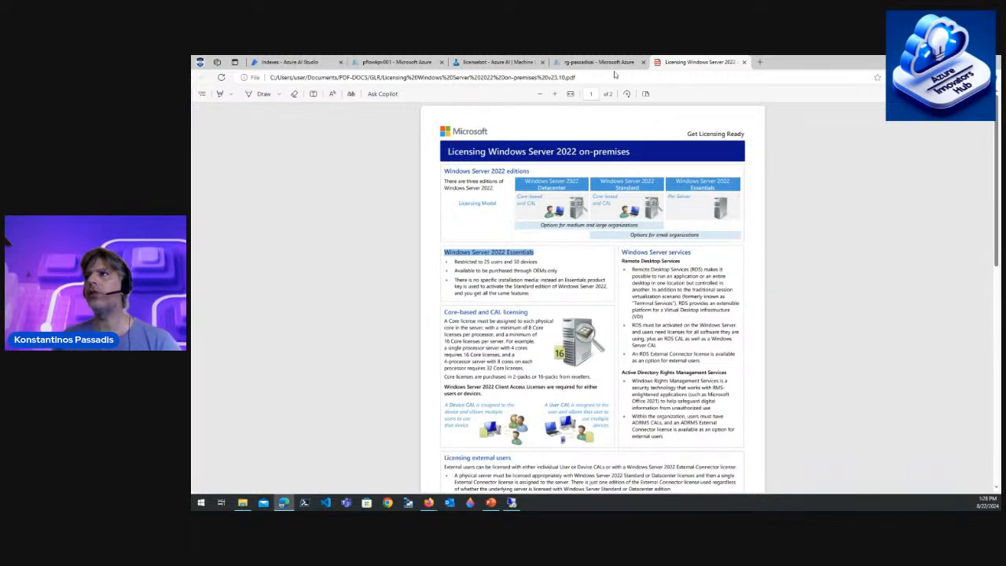
- Return to the licensebot flow and set its question input to "What are the Windows Server 2022 Essentials license options ?"
{"action": "left_click", "coordinate": [613, 62]}
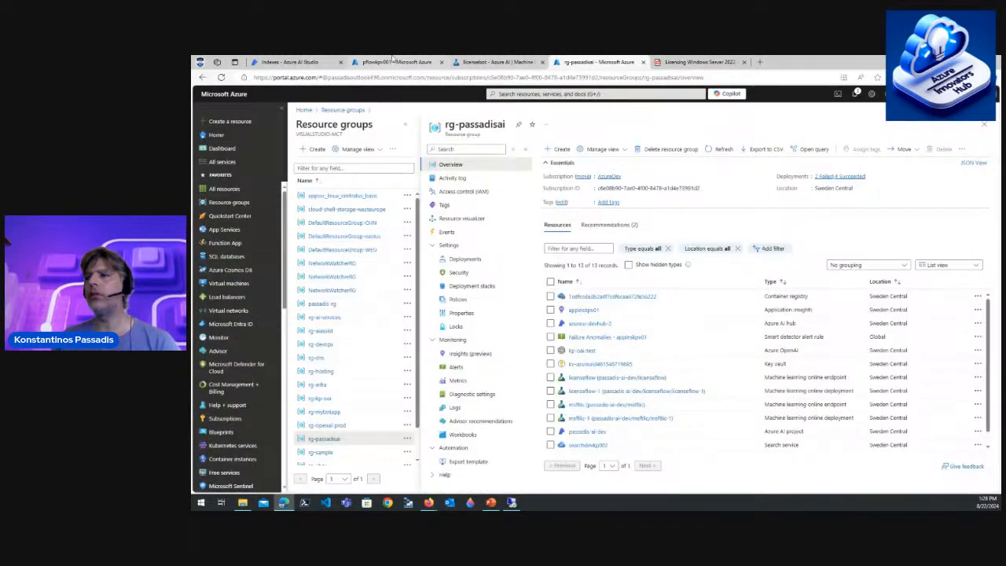
{"action": "left_click", "coordinate": [393, 61]}
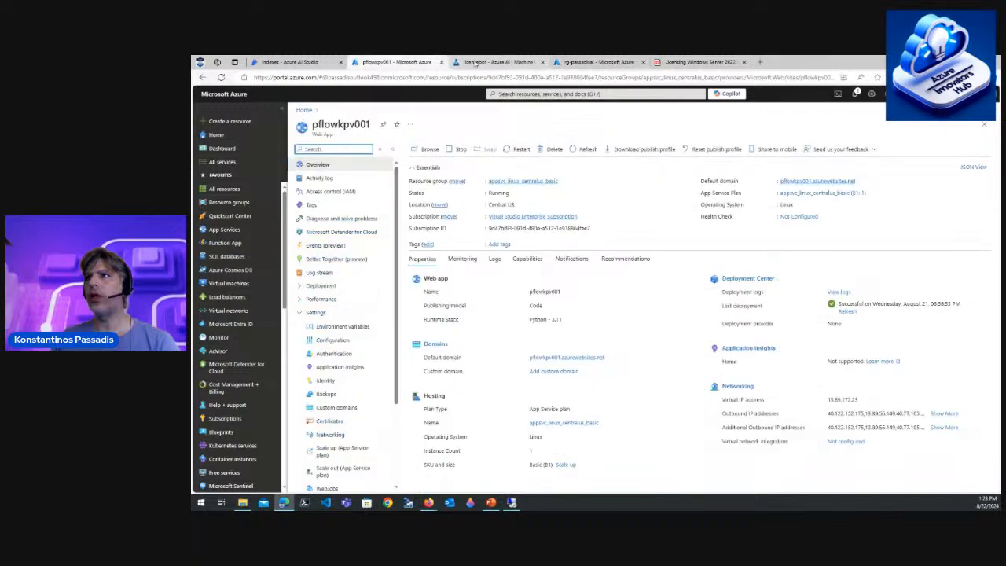
{"action": "left_click", "coordinate": [495, 61]}
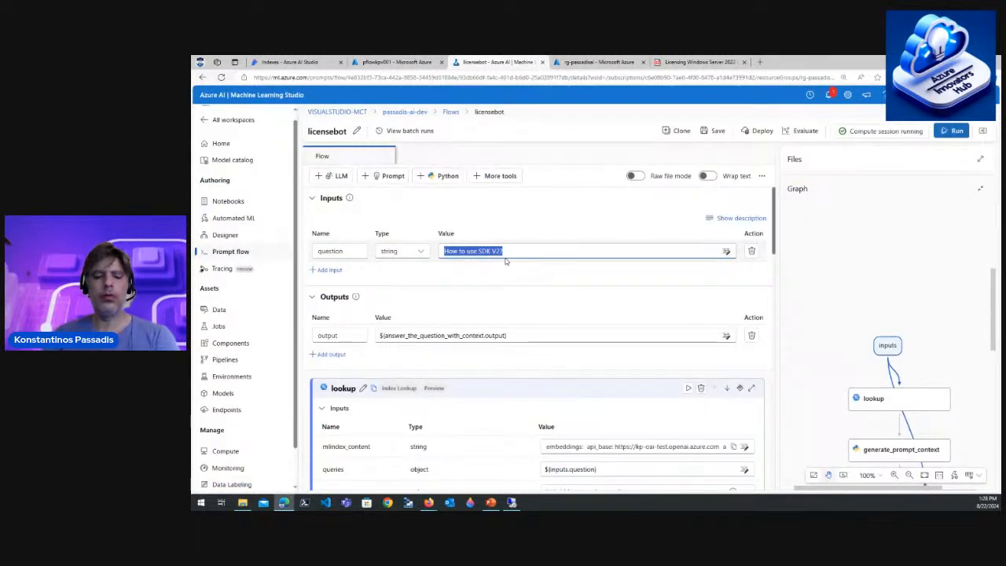
{"action": "type", "text": "What are the"}
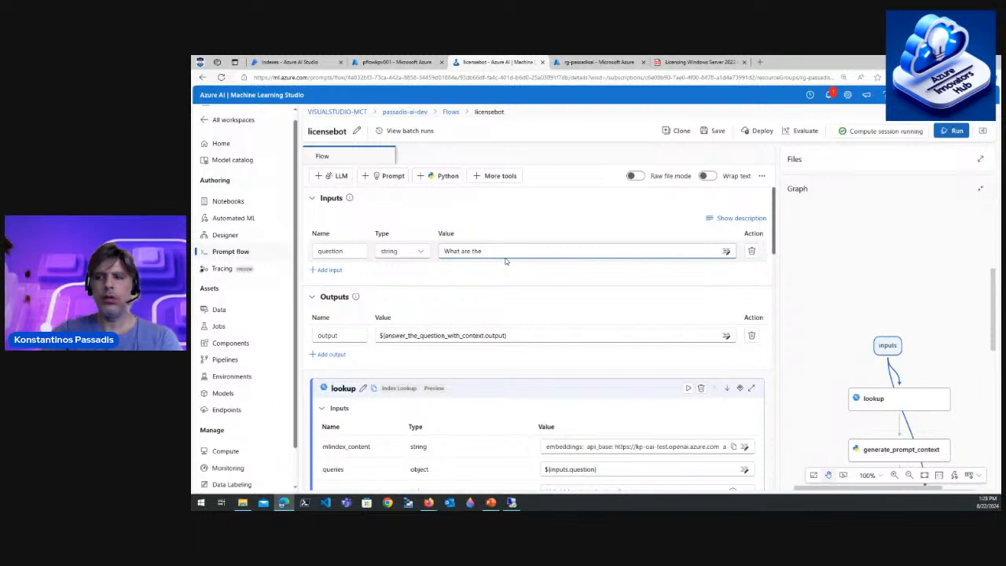
{"action": "type", "text": " Windows Server 2022 Essentials"}
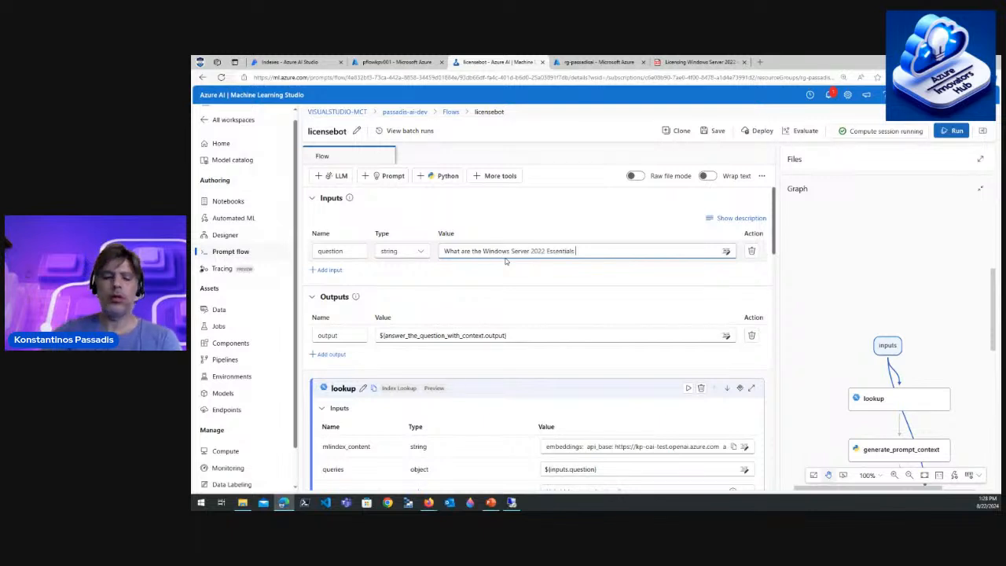
{"action": "type", "text": " licen"}
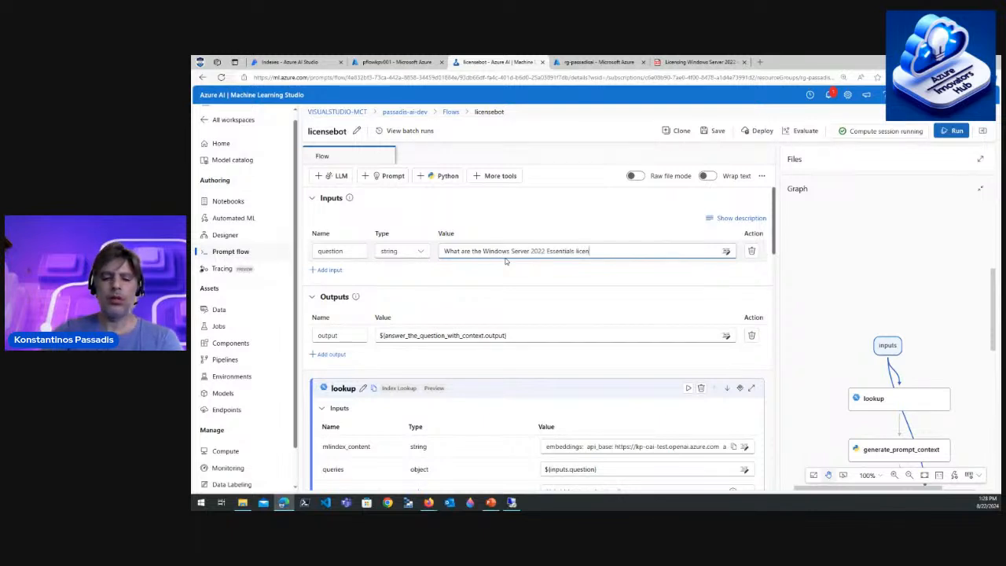
{"action": "type", "text": "se optio"}
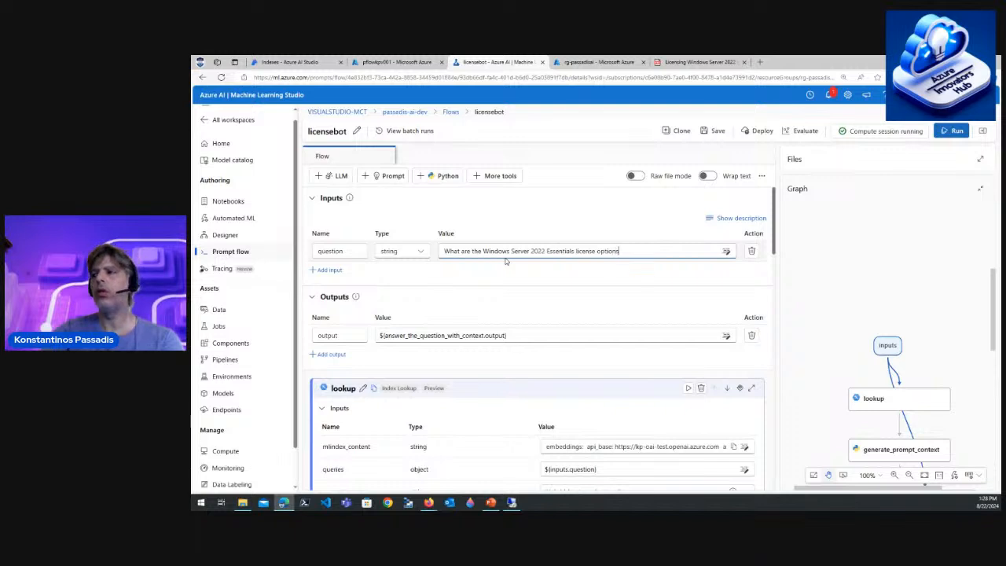
{"action": "type", "text": "ns ?"}
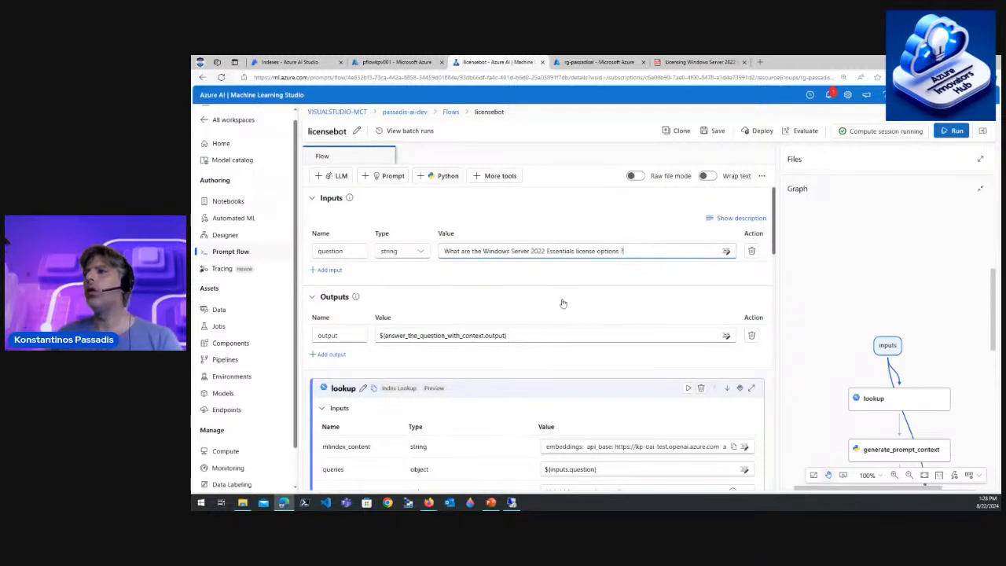
- Save the licensebot flow and submit a run using the default variant for all nodes, following its progress in the graph
{"action": "left_click", "coordinate": [705, 133]}
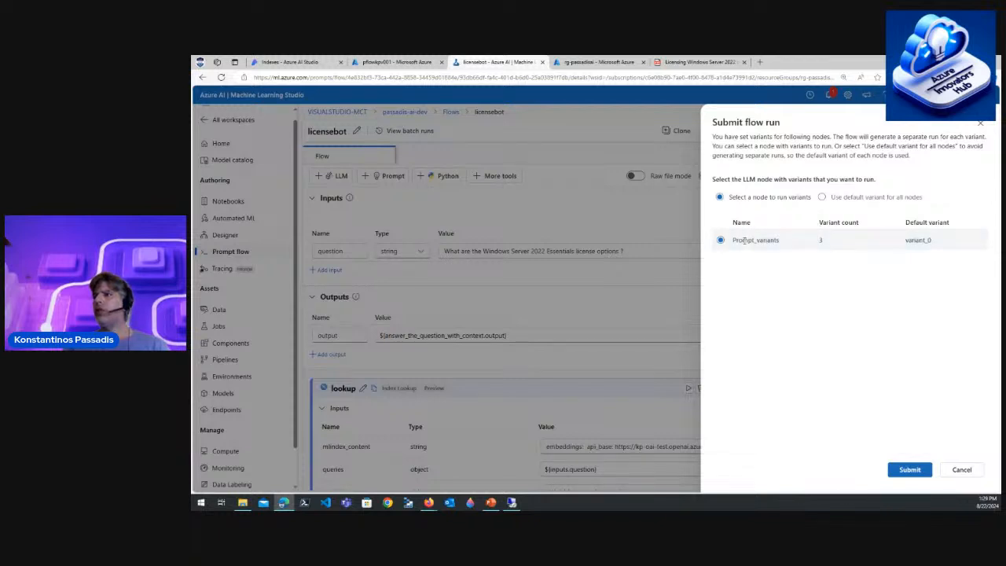
{"action": "double_click", "coordinate": [819, 241]}
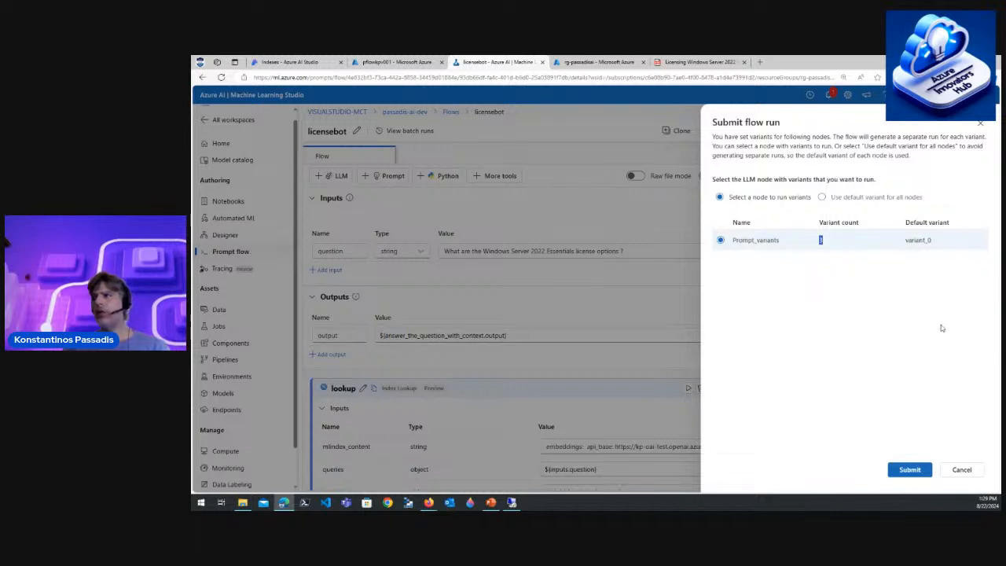
{"action": "left_click", "coordinate": [821, 197]}
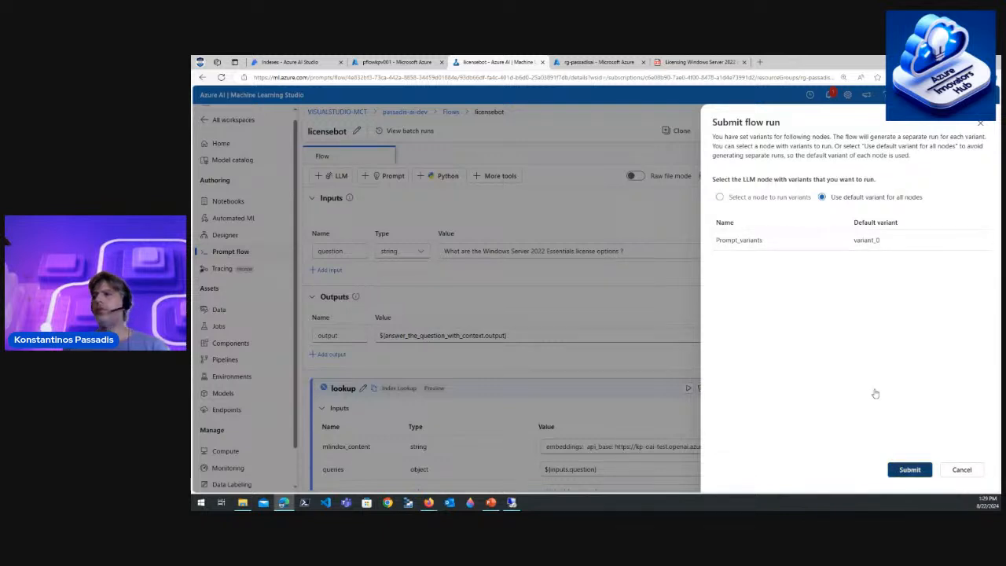
{"action": "left_click", "coordinate": [909, 469]}
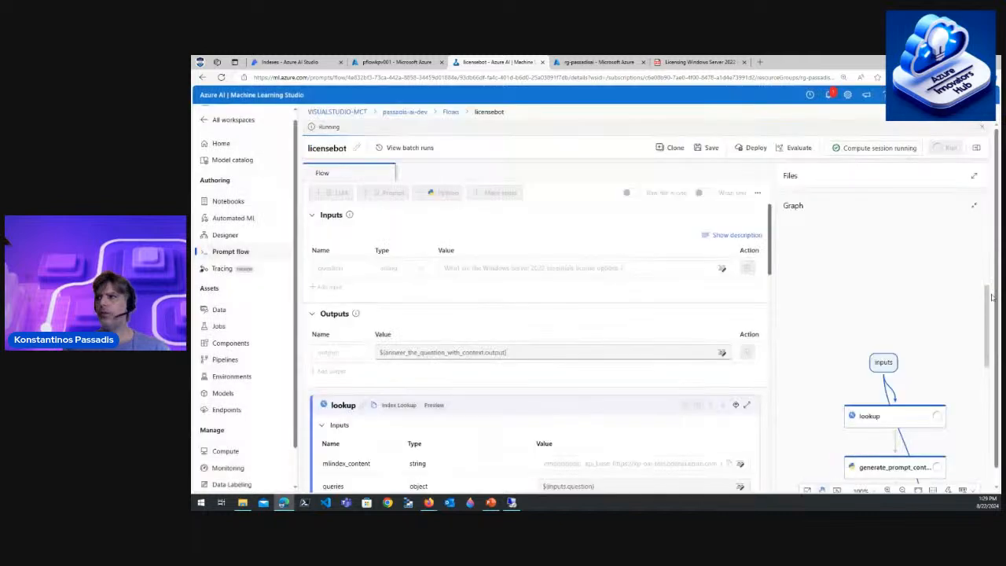
{"action": "scroll", "coordinate": [987, 351], "scroll_direction": "down", "scroll_amount": 2}
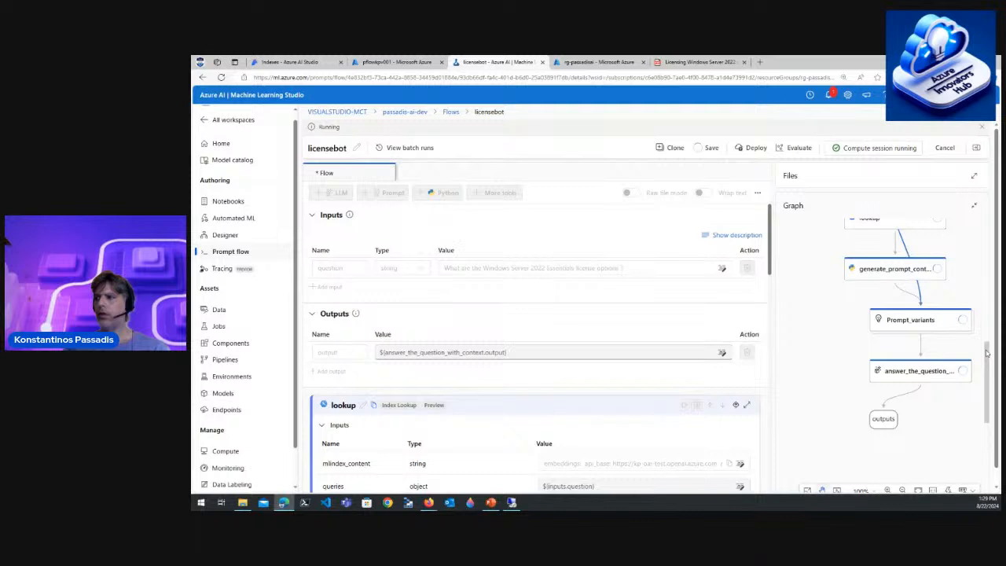
{"action": "left_click_drag", "start_coordinate": [987, 353], "coordinate": [984, 347]}
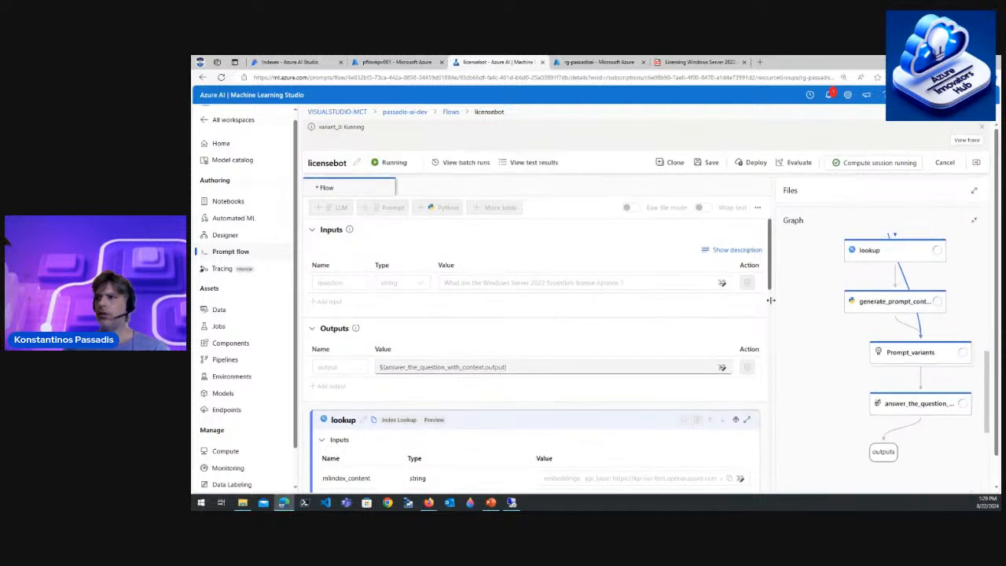
- Read the answer generated in the outputs of the answer_the_question_with_context node
{"action": "scroll", "coordinate": [653, 304], "scroll_direction": "down", "scroll_amount": 10}
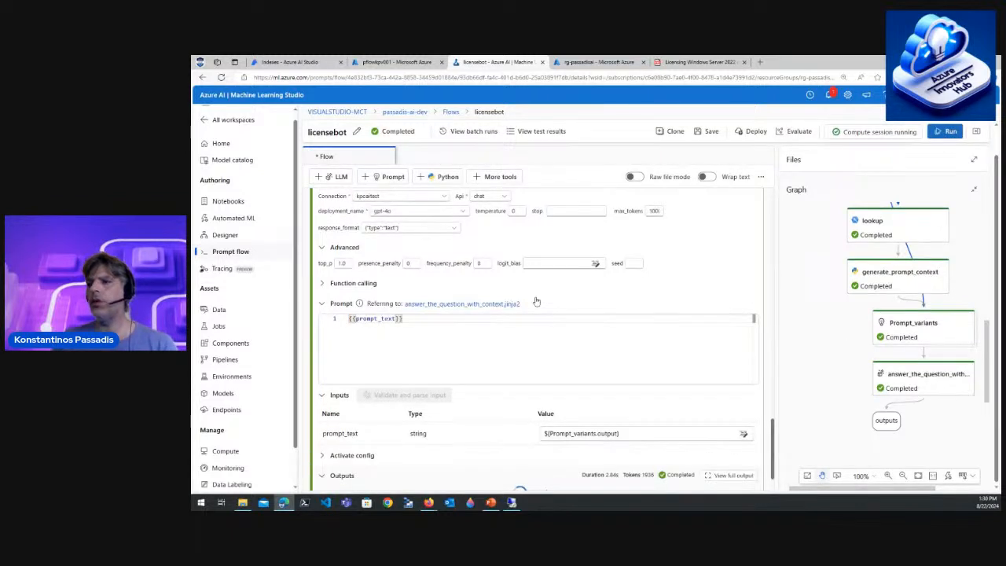
{"action": "scroll", "coordinate": [542, 311], "scroll_direction": "down", "scroll_amount": 3}
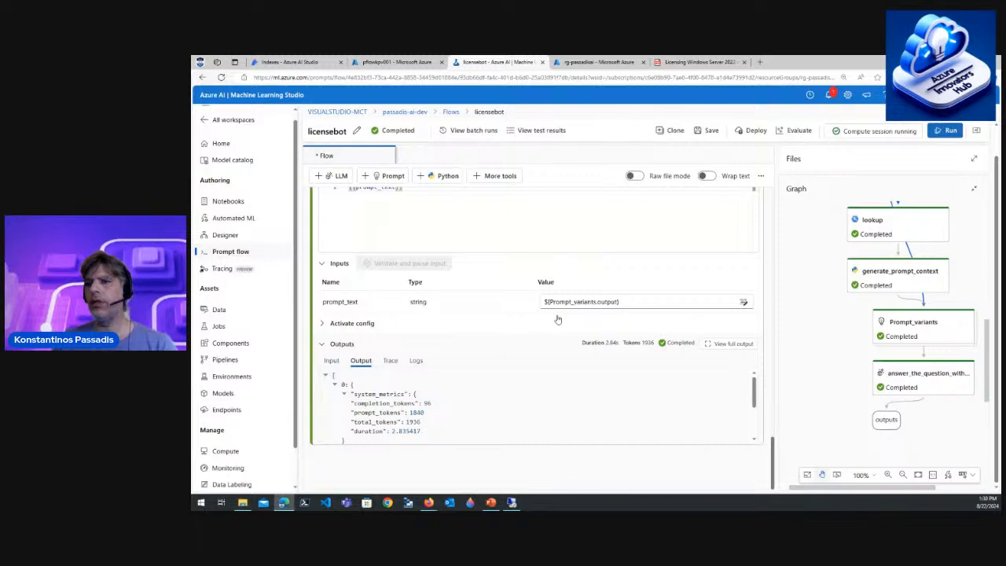
{"action": "scroll", "coordinate": [503, 402], "scroll_direction": "down", "scroll_amount": 5}
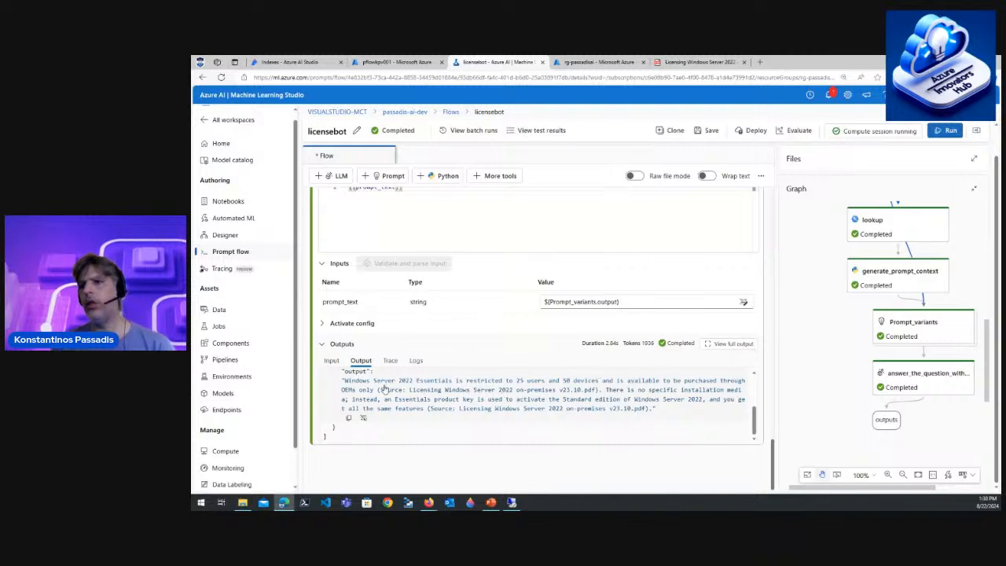
- Compare the generated answer with the Windows Server 2022 Essentials section of the licensing PDF, returning to the flow's output
{"action": "left_click", "coordinate": [447, 389]}
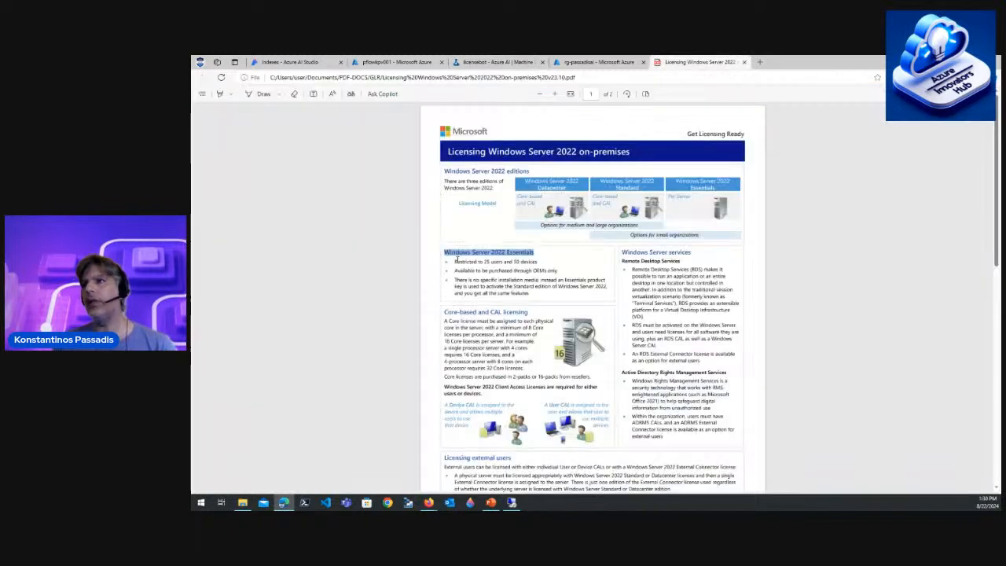
{"action": "left_click_drag", "start_coordinate": [454, 260], "coordinate": [533, 297]}
{"action": "left_click", "coordinate": [532, 295]}
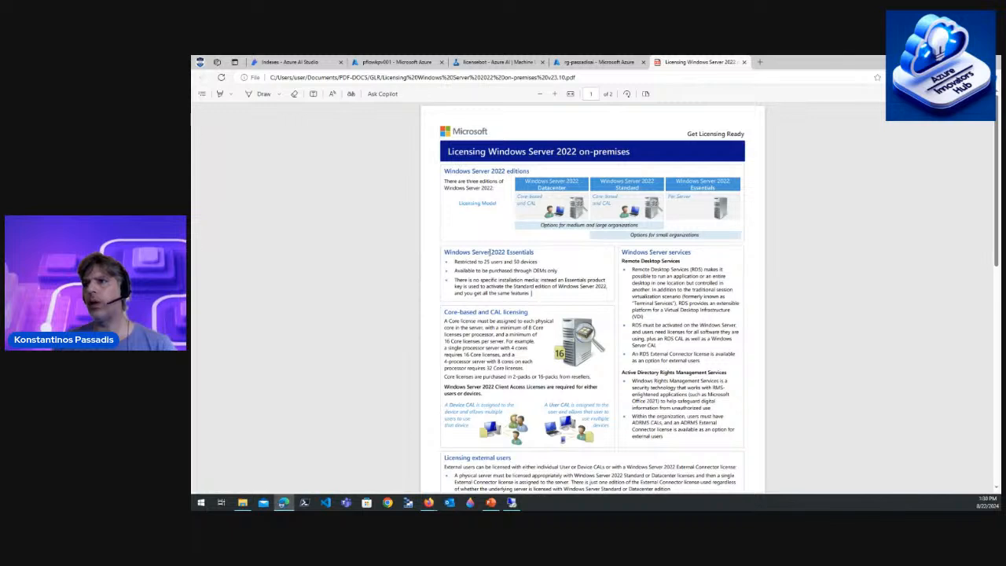
{"action": "scroll", "coordinate": [515, 264], "scroll_direction": "up", "scroll_amount": 2}
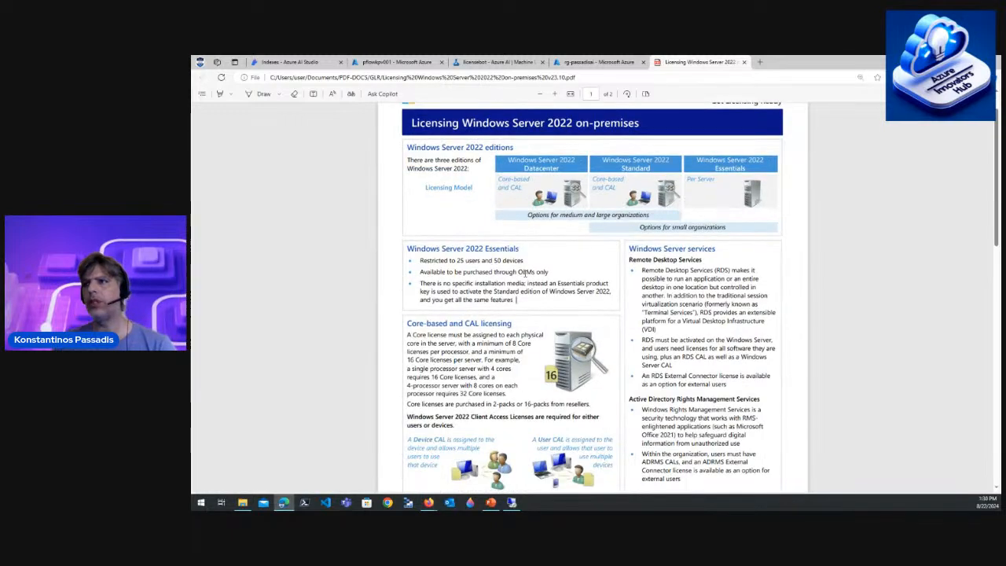
{"action": "left_click", "coordinate": [481, 63]}
{"action": "scroll", "coordinate": [382, 395], "scroll_direction": "down", "scroll_amount": 1}
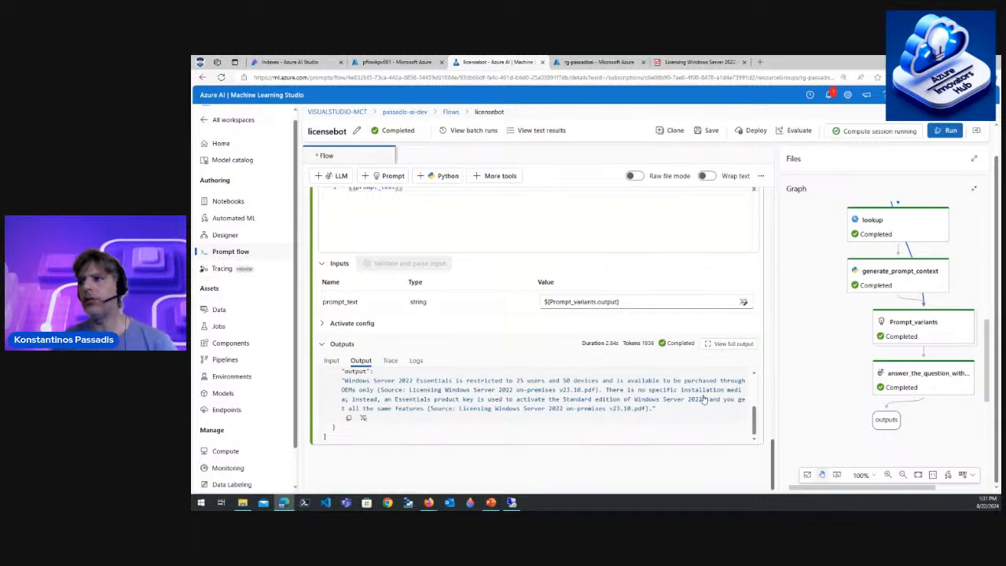
{"action": "scroll", "coordinate": [703, 399], "scroll_direction": "up", "scroll_amount": 1}
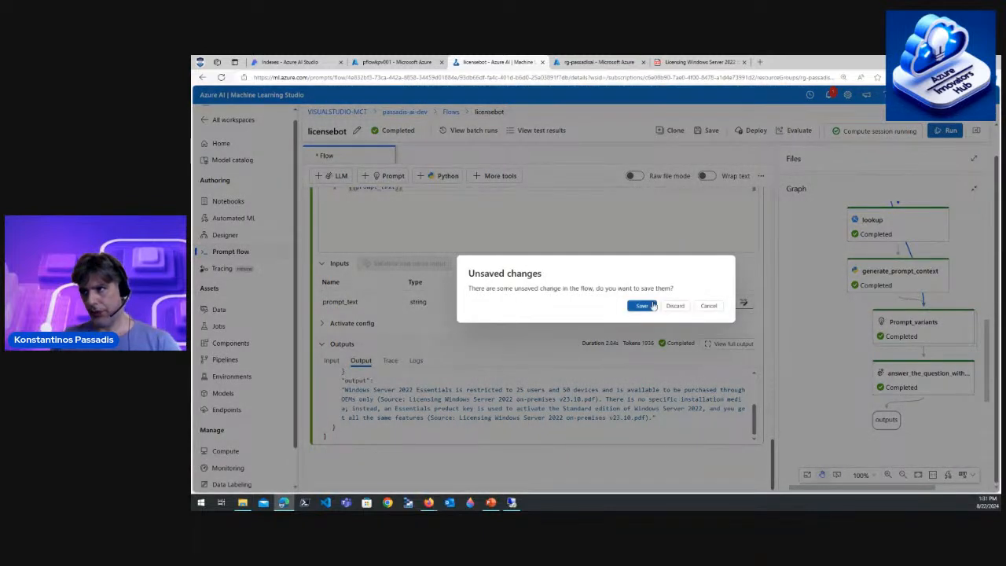
- Save the unsaved flow changes when switching to raw file mode and examine the flow.dag.yaml definition from start to end
{"action": "left_click", "coordinate": [649, 305]}
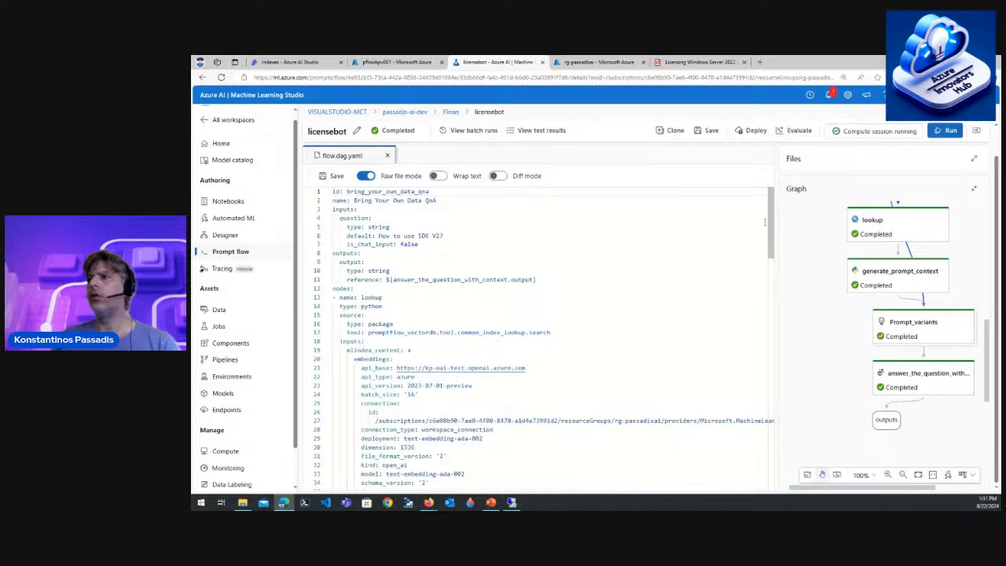
{"action": "scroll", "coordinate": [778, 246], "scroll_direction": "down", "scroll_amount": 2}
{"action": "scroll", "coordinate": [778, 246], "scroll_direction": "down", "scroll_amount": 5}
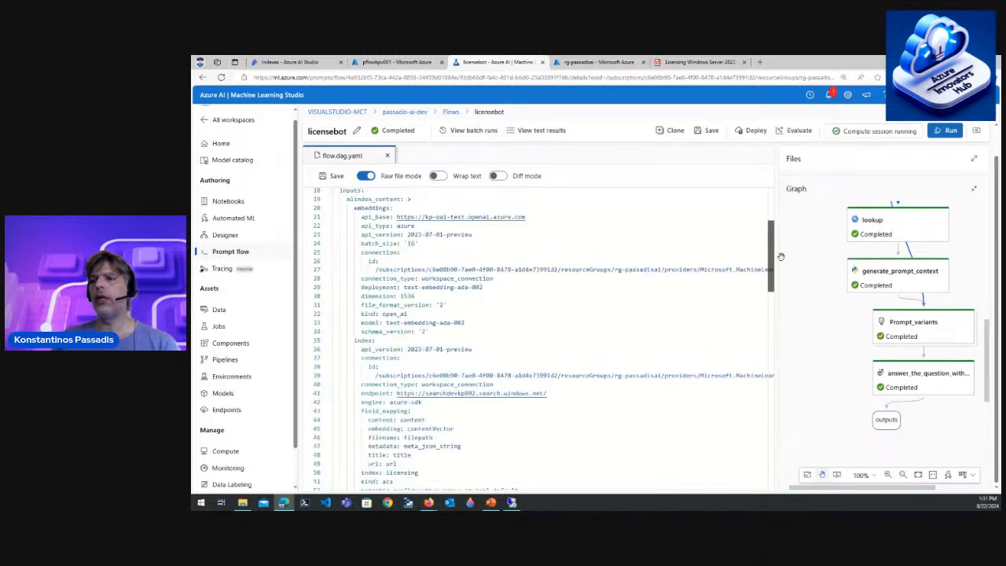
{"action": "left_click_drag", "start_coordinate": [791, 289], "coordinate": [813, 493]}
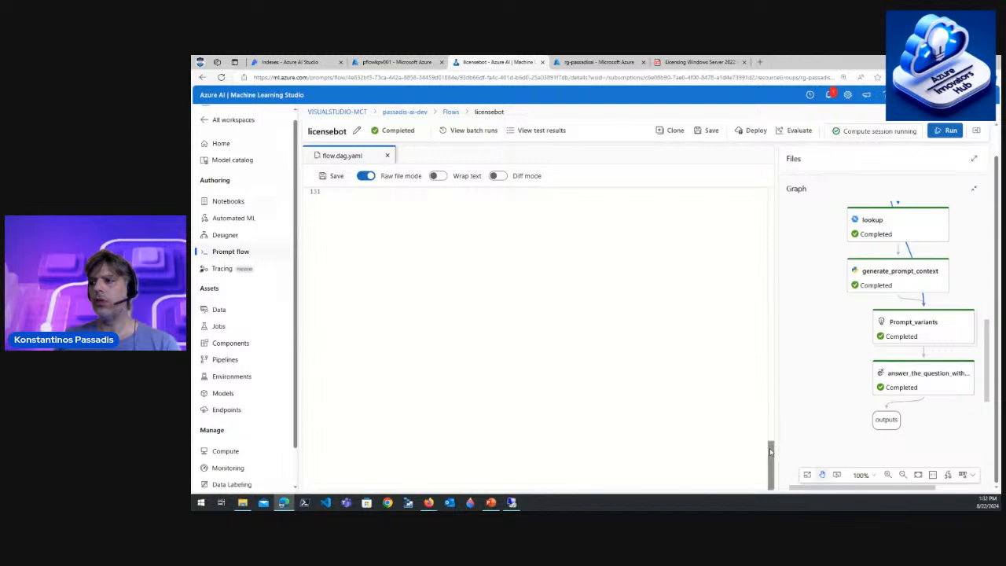
{"action": "scroll", "coordinate": [523, 318], "scroll_direction": "up", "scroll_amount": 4}
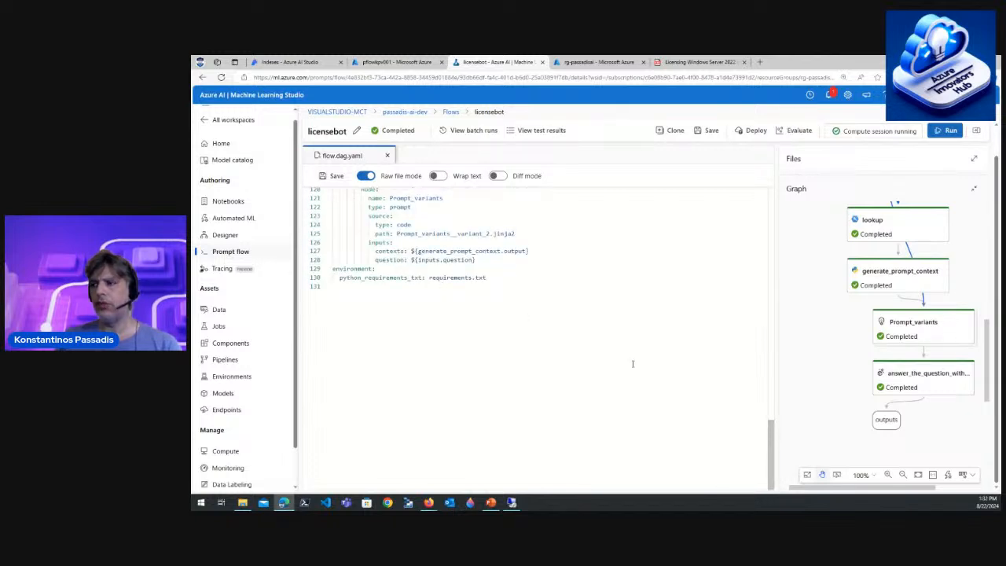
{"action": "left_click_drag", "start_coordinate": [771, 433], "coordinate": [771, 203]}
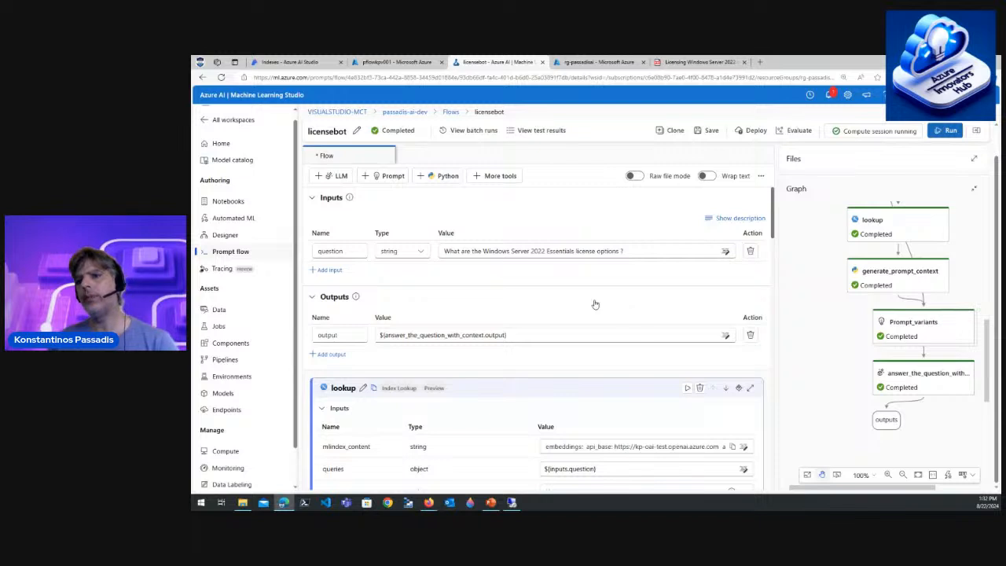
- Try to deploy the licensebot flow to a new endpoint named botlicense, leaving the deployment wizard without creating it
{"action": "left_click", "coordinate": [227, 410]}
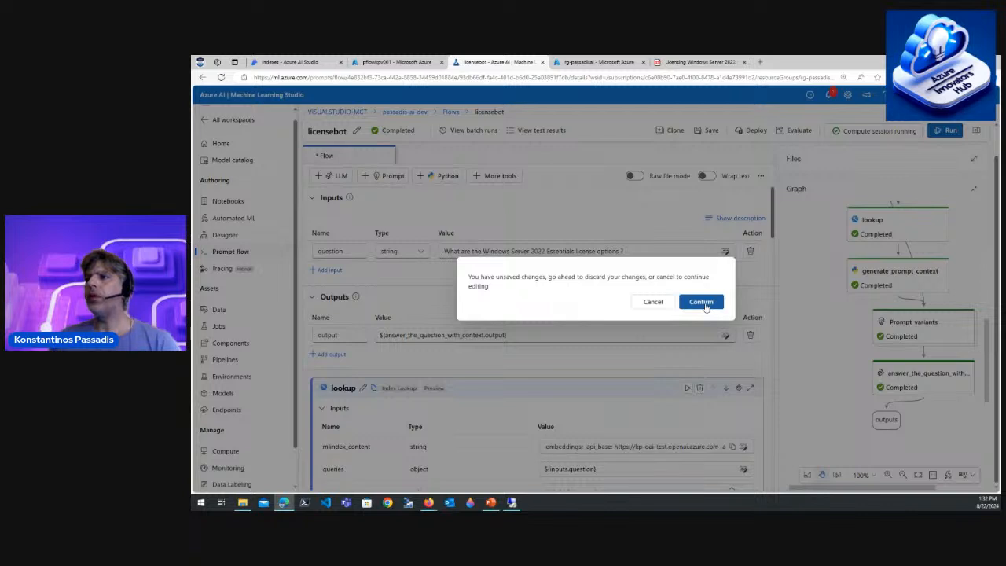
{"action": "left_click", "coordinate": [653, 302]}
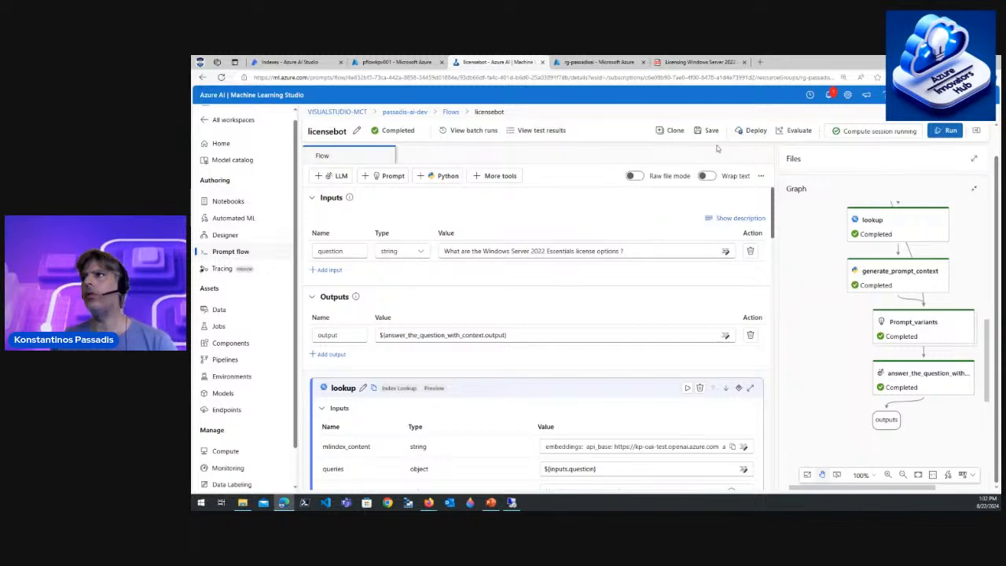
{"action": "left_click", "coordinate": [745, 135]}
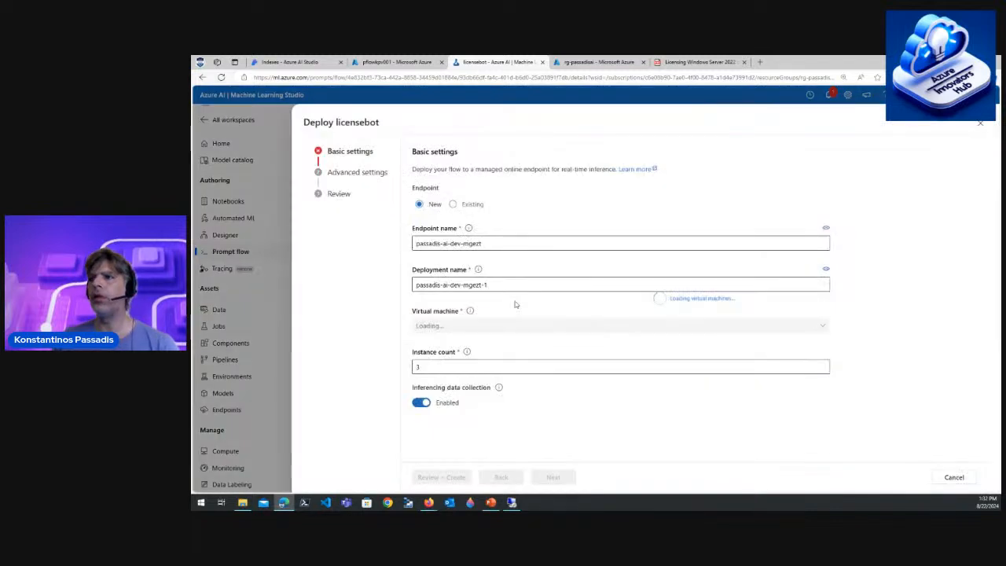
{"action": "left_click", "coordinate": [481, 242]}
{"action": "left_click_drag", "start_coordinate": [481, 243], "coordinate": [410, 243]}
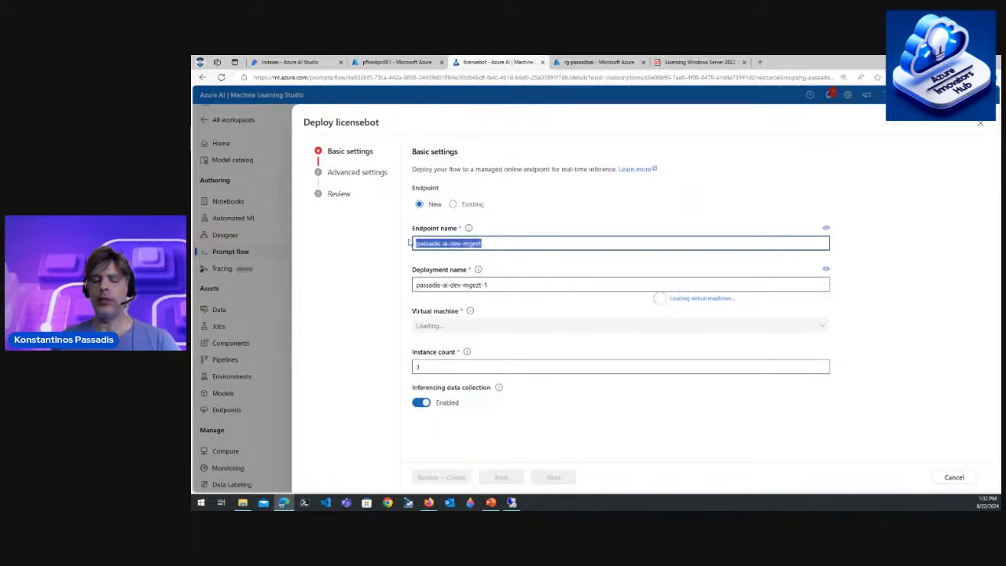
{"action": "type", "text": "bot"}
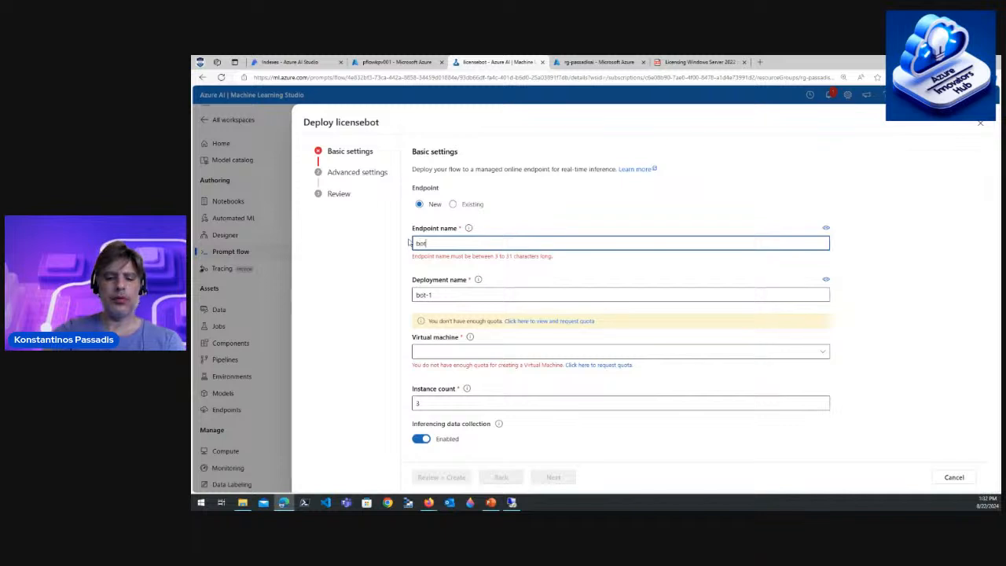
{"action": "type", "text": "license"}
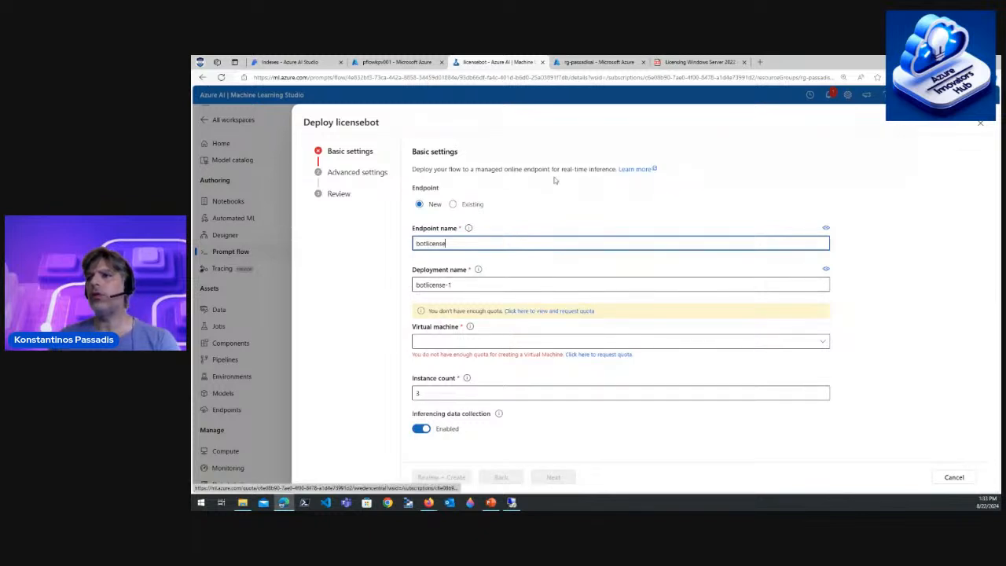
{"action": "left_click", "coordinate": [954, 477]}
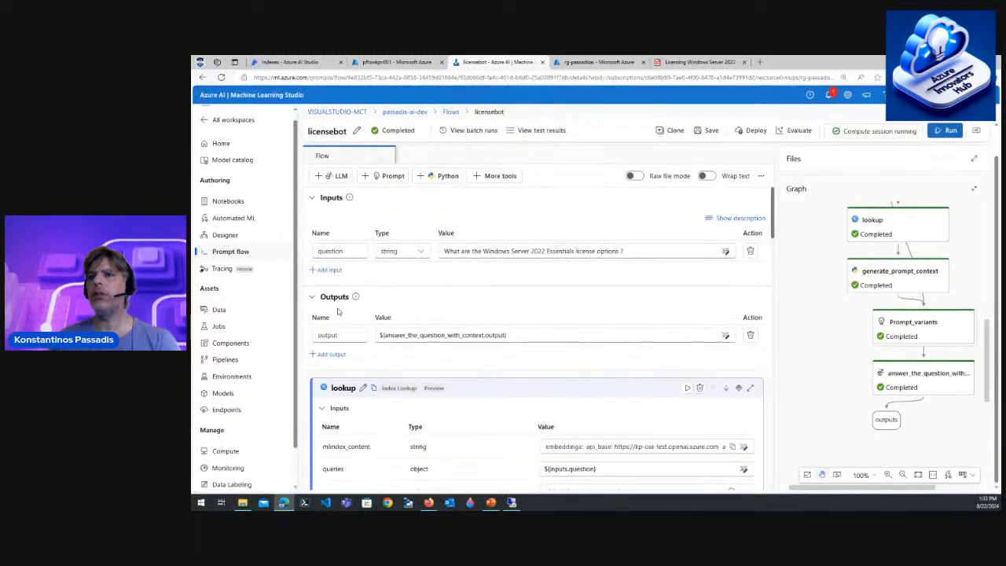
- Delete the existing real-time endpoints licenseflow and msftlic from the workspace
{"action": "left_click", "coordinate": [240, 411]}
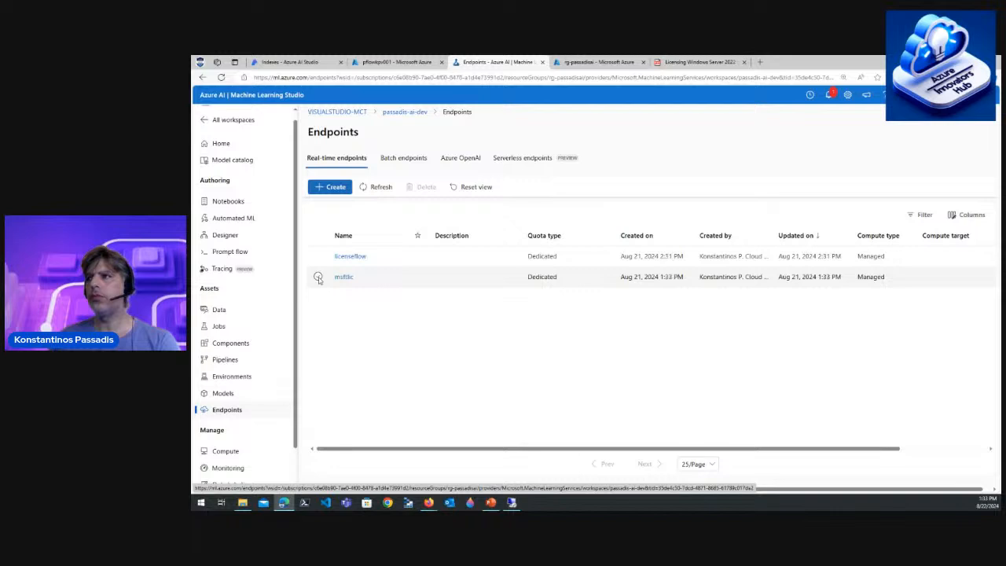
{"action": "left_click", "coordinate": [318, 277]}
{"action": "left_click", "coordinate": [317, 256]}
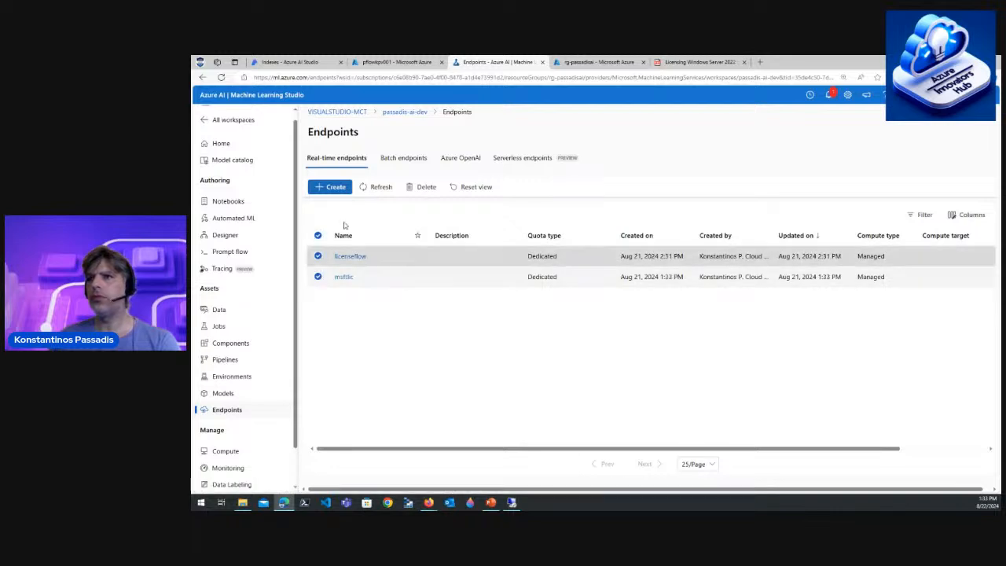
{"action": "left_click", "coordinate": [423, 187]}
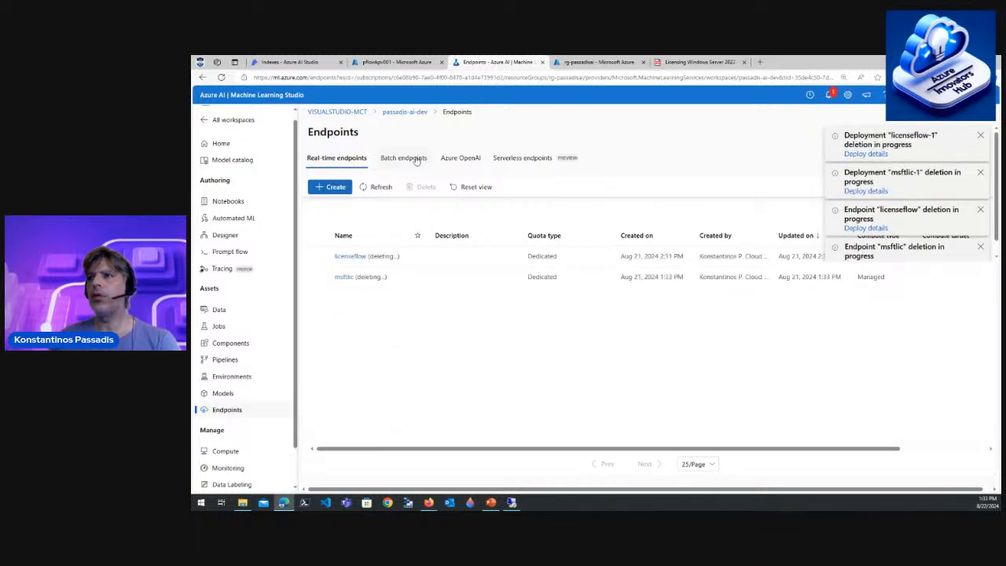
- Return to the licensebot flow, clear the value of its question input, and save the flow
{"action": "left_click", "coordinate": [395, 61]}
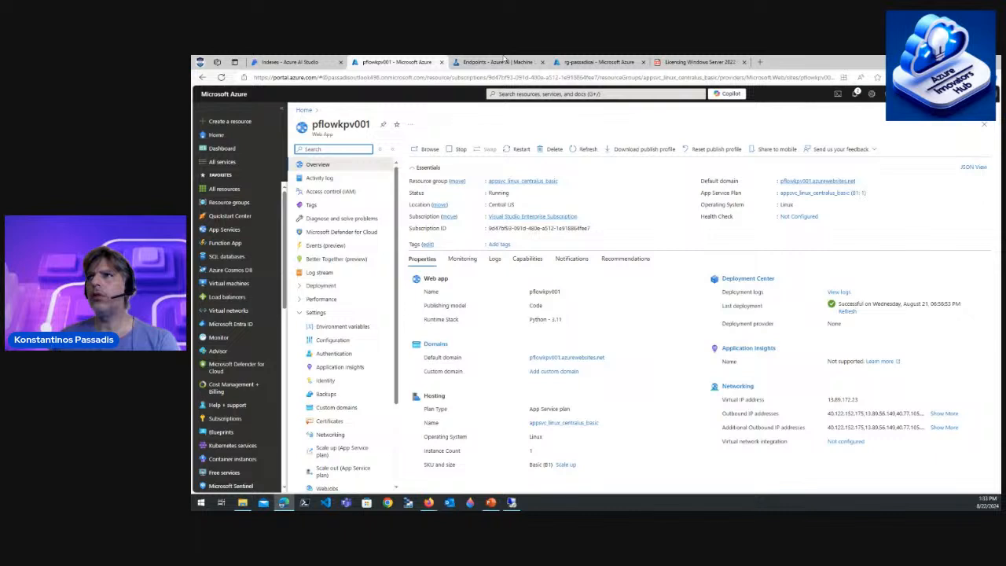
{"action": "left_click", "coordinate": [500, 61]}
{"action": "left_click", "coordinate": [230, 251]}
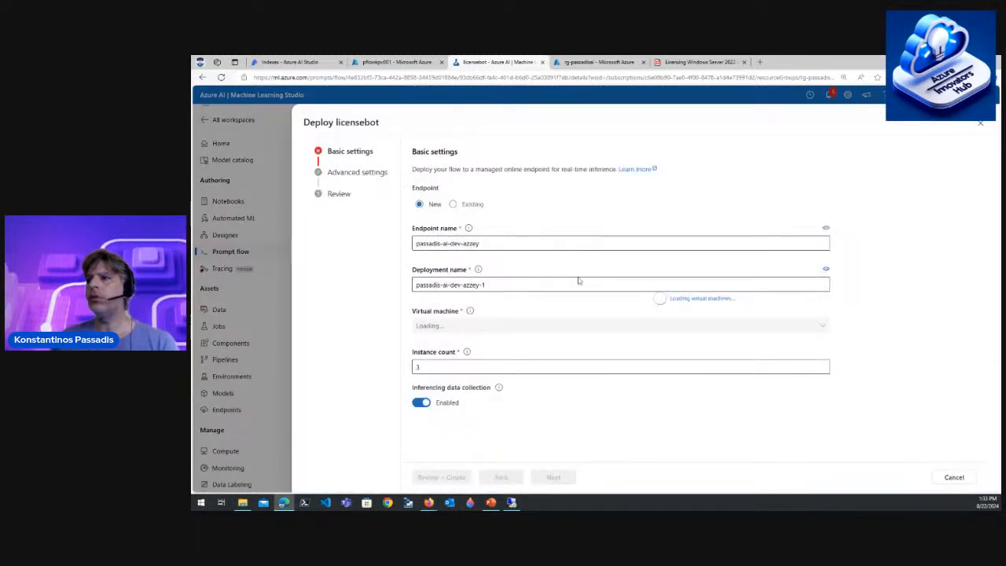
{"action": "left_click", "coordinate": [952, 478]}
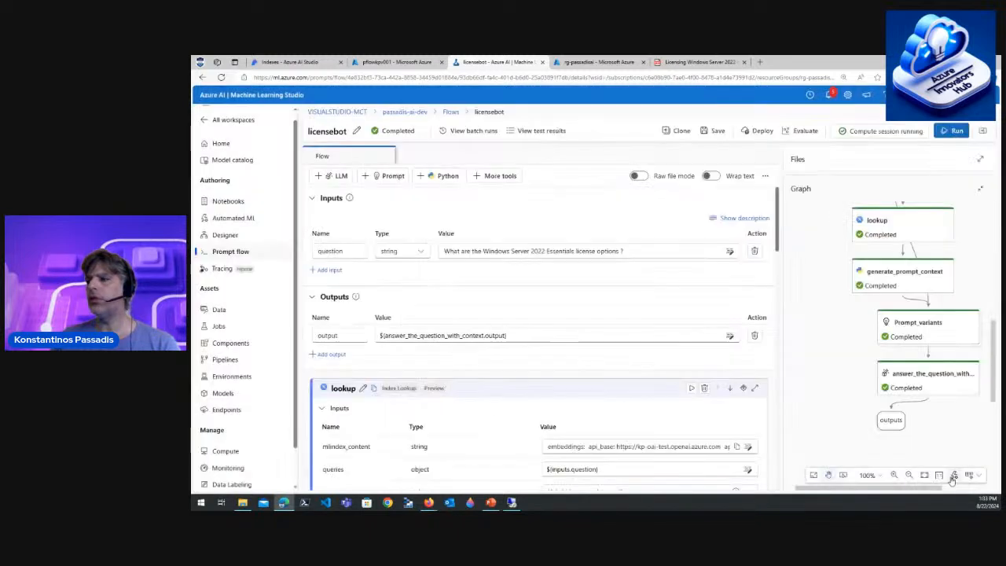
{"action": "left_click_drag", "start_coordinate": [631, 250], "coordinate": [422, 254]}
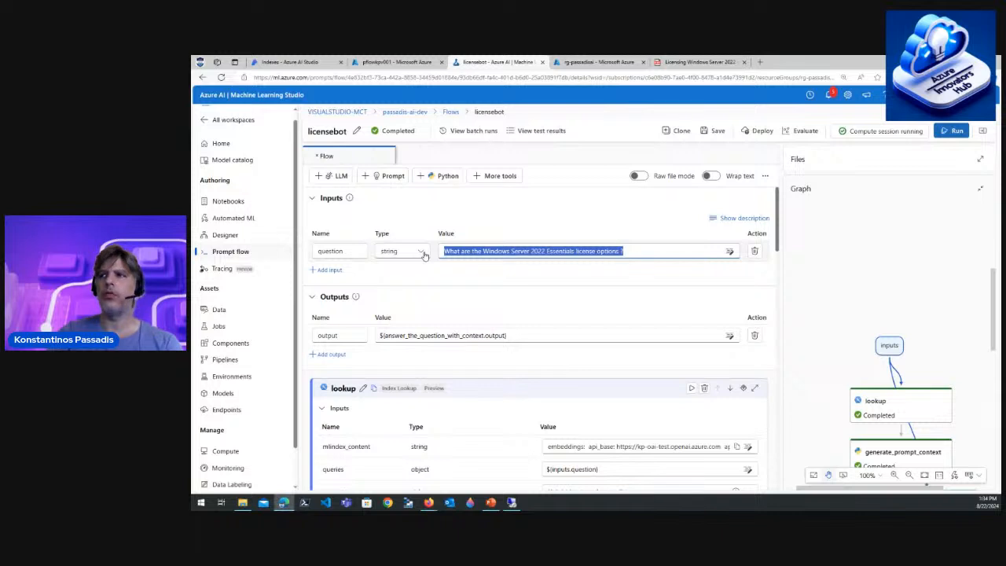
{"action": "key", "text": "BackSpace"}
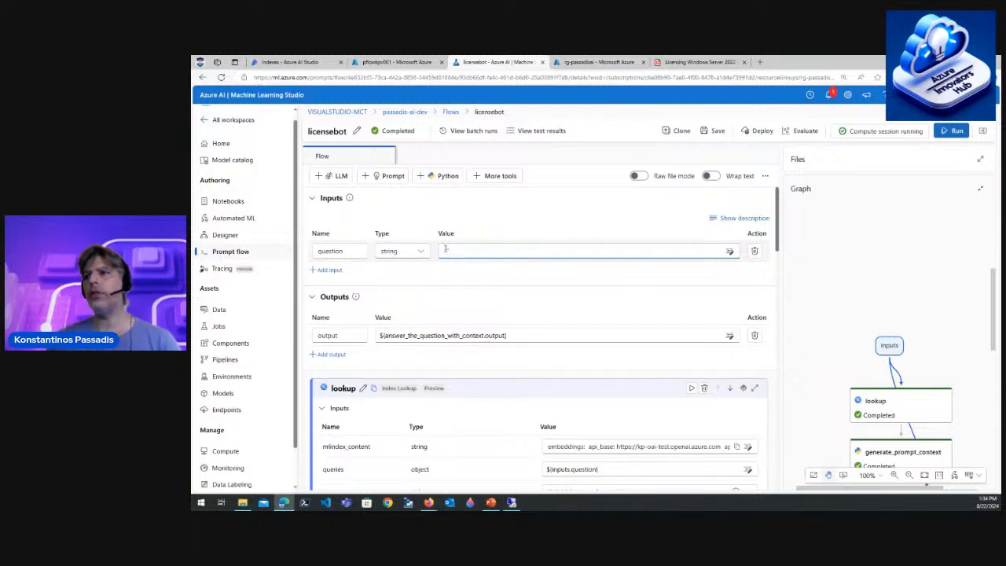
{"action": "left_click", "coordinate": [716, 132]}
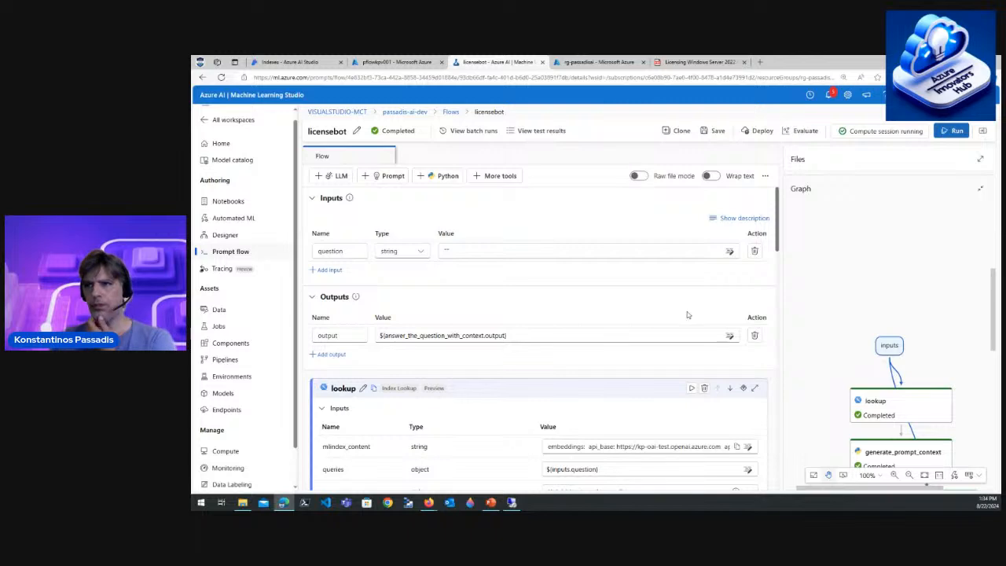
- Check the licensebot flow's nodes from lookup to answer_the_question_with_context and save the flow
{"action": "scroll", "coordinate": [653, 317], "scroll_direction": "down", "scroll_amount": 3}
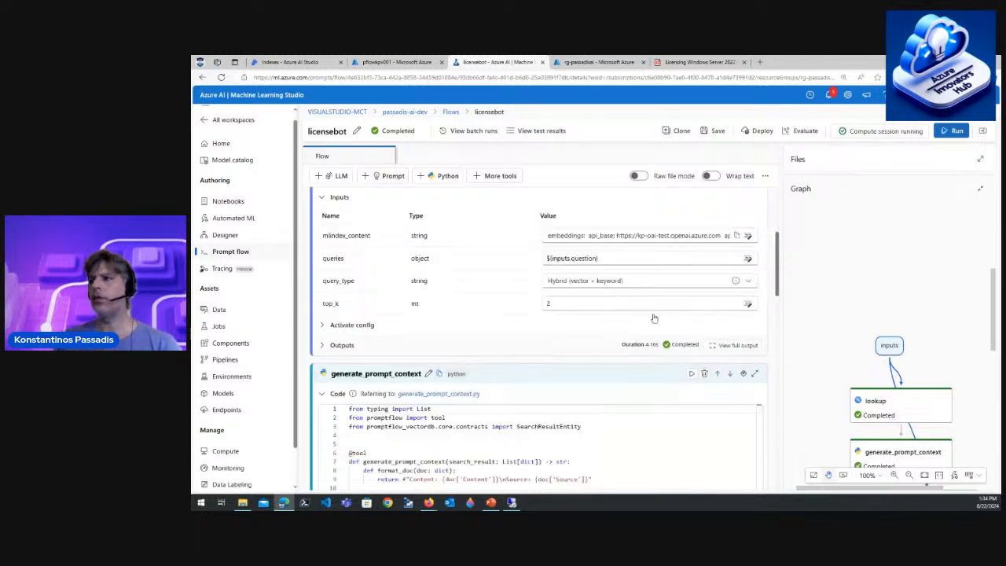
{"action": "scroll", "coordinate": [580, 330], "scroll_direction": "down", "scroll_amount": 8}
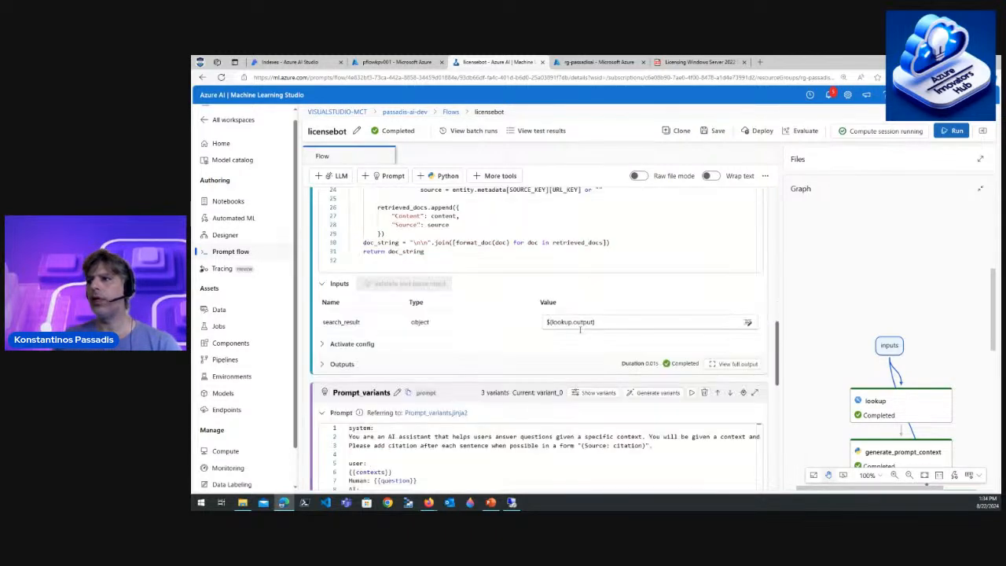
{"action": "scroll", "coordinate": [581, 326], "scroll_direction": "down", "scroll_amount": 5}
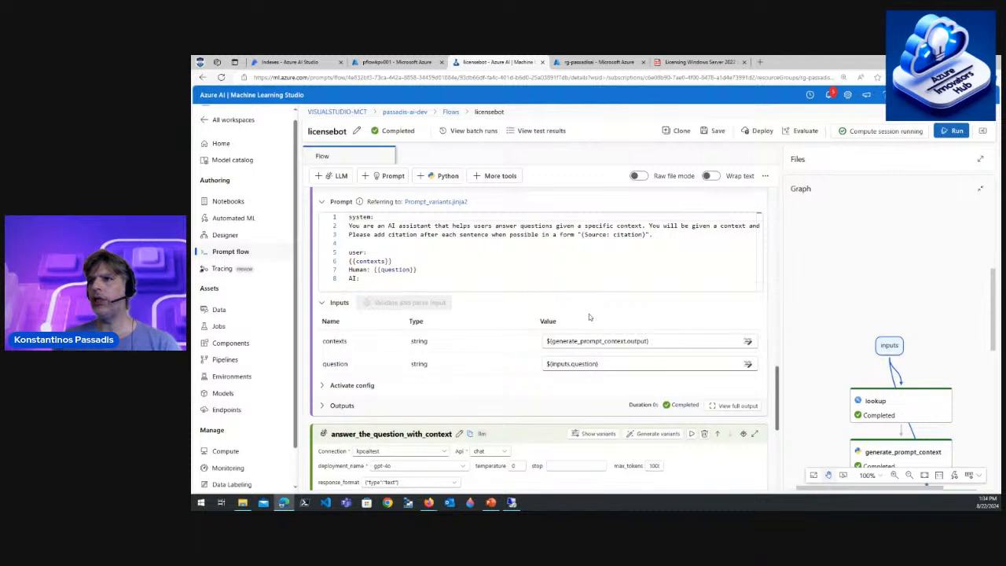
{"action": "scroll", "coordinate": [641, 296], "scroll_direction": "down", "scroll_amount": 3}
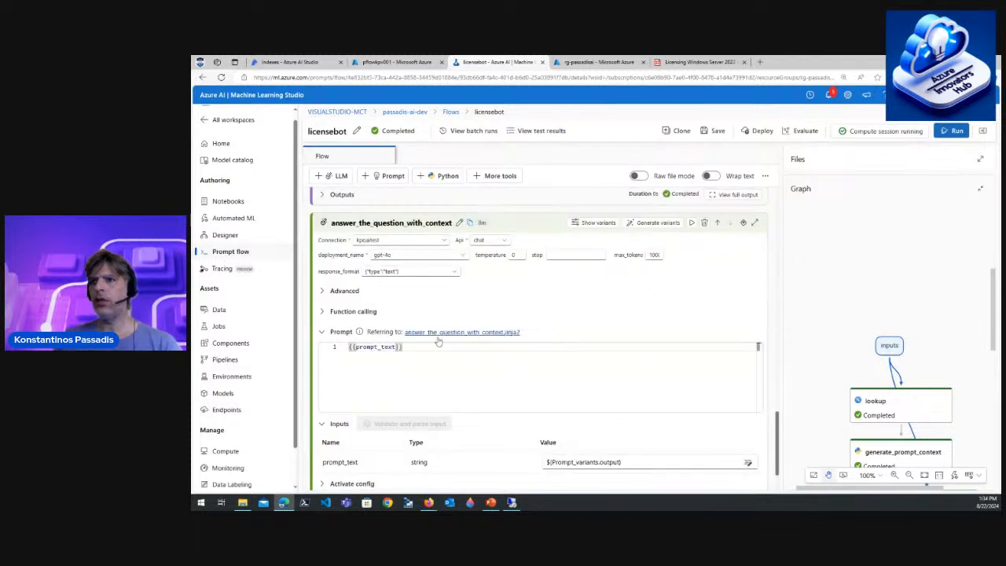
{"action": "scroll", "coordinate": [508, 347], "scroll_direction": "up", "scroll_amount": 10}
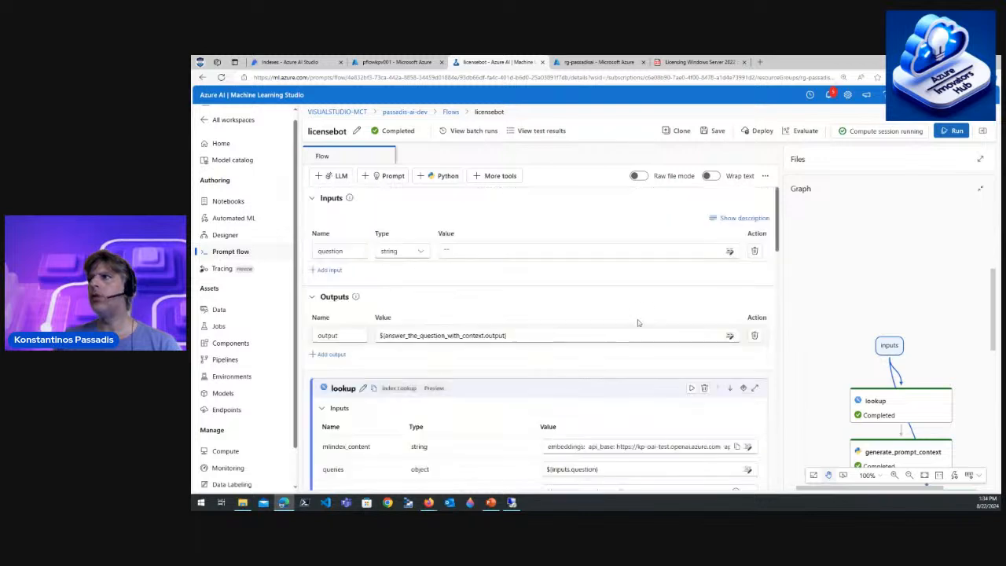
{"action": "left_click", "coordinate": [718, 132]}
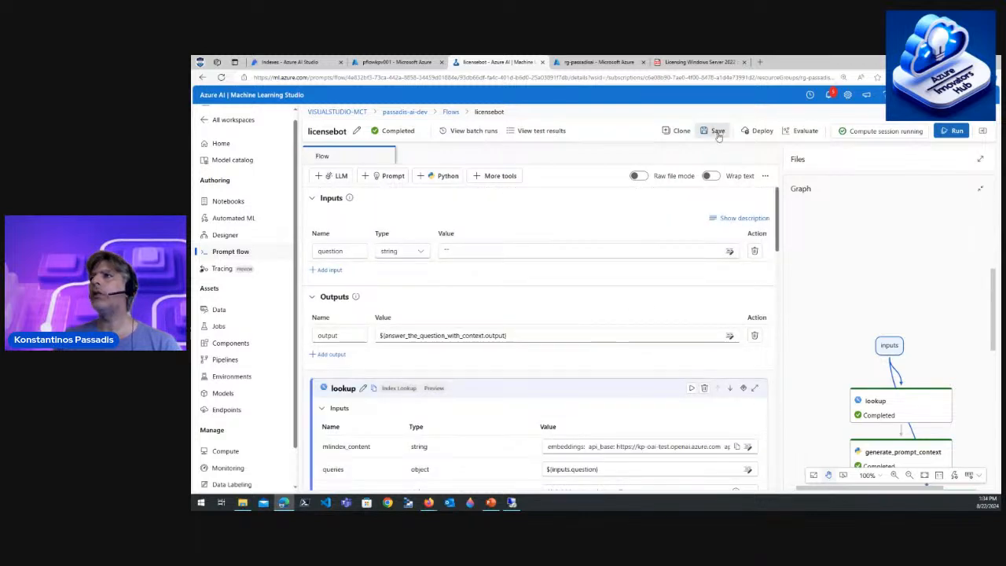
- Start deploying the licensebot flow to a new endpoint named botlicense
{"action": "left_click", "coordinate": [762, 131]}
{"action": "left_click_drag", "start_coordinate": [424, 244], "coordinate": [357, 243]}
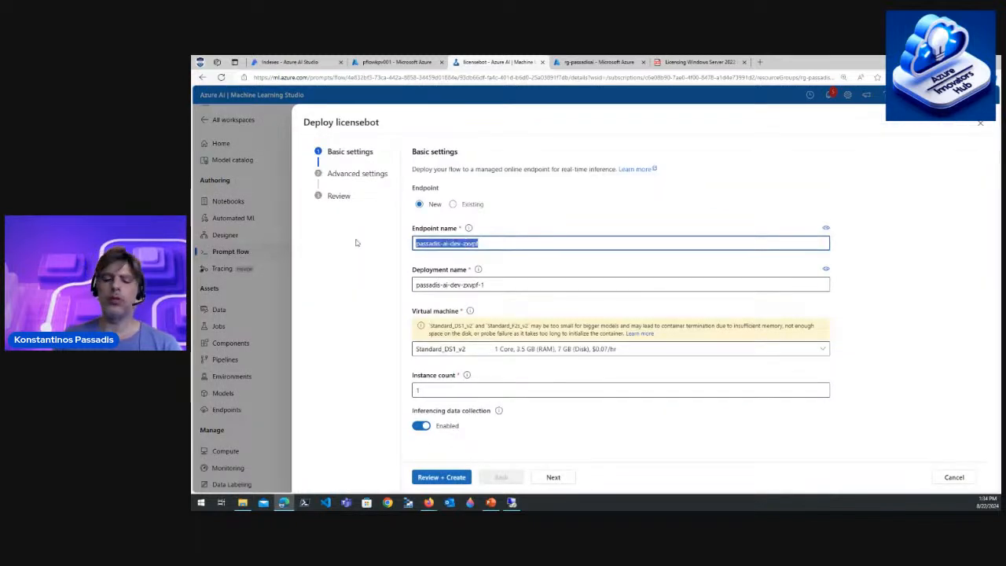
{"action": "type", "text": "bl"}
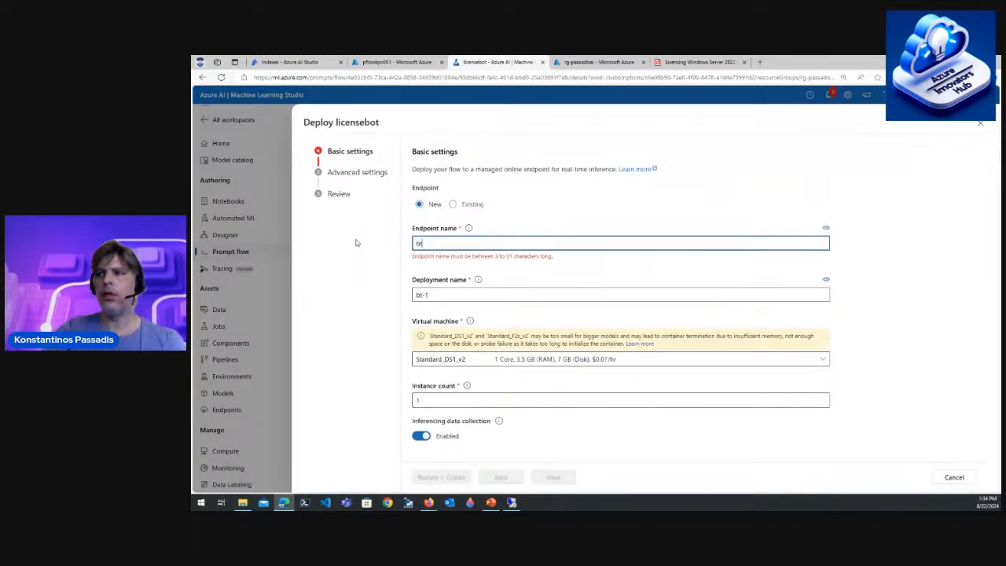
{"action": "key", "text": "BackSpace"}
{"action": "type", "text": "o"}
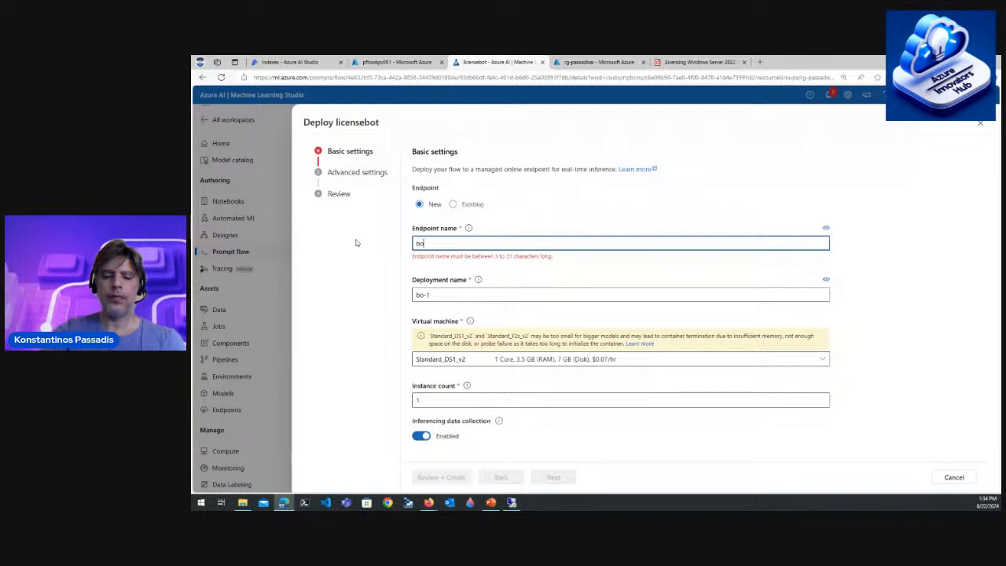
{"action": "type", "text": "tlicense"}
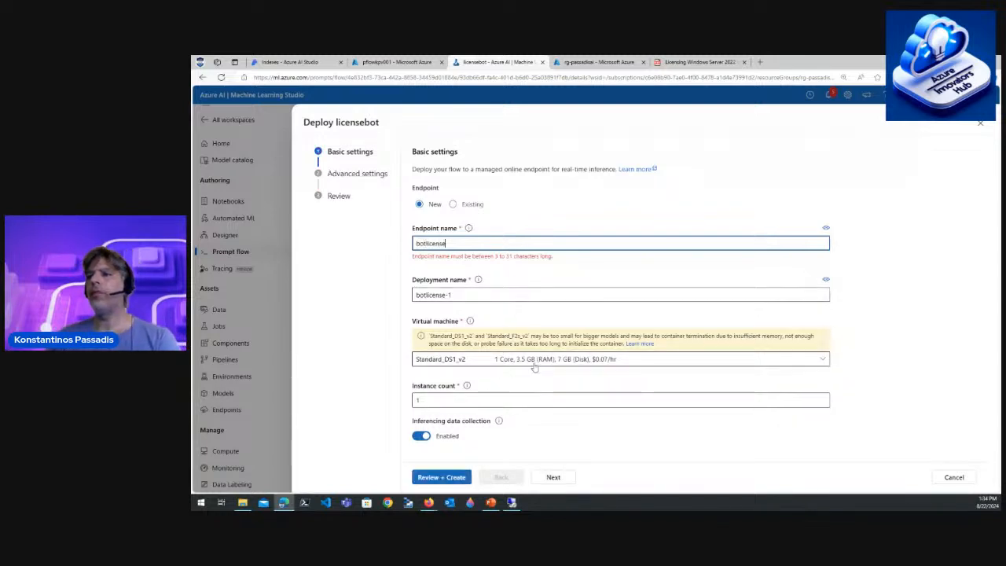
- Choose Standard_E2s_v3 as the deployment's virtual machine size and recheck the available sizes without changing the selection
{"action": "left_click", "coordinate": [824, 349]}
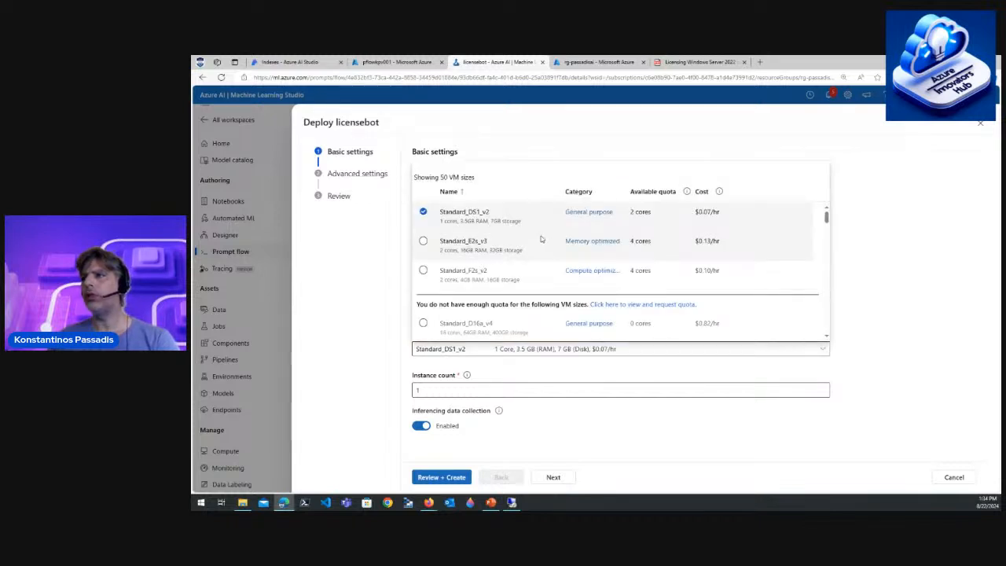
{"action": "left_click", "coordinate": [541, 241]}
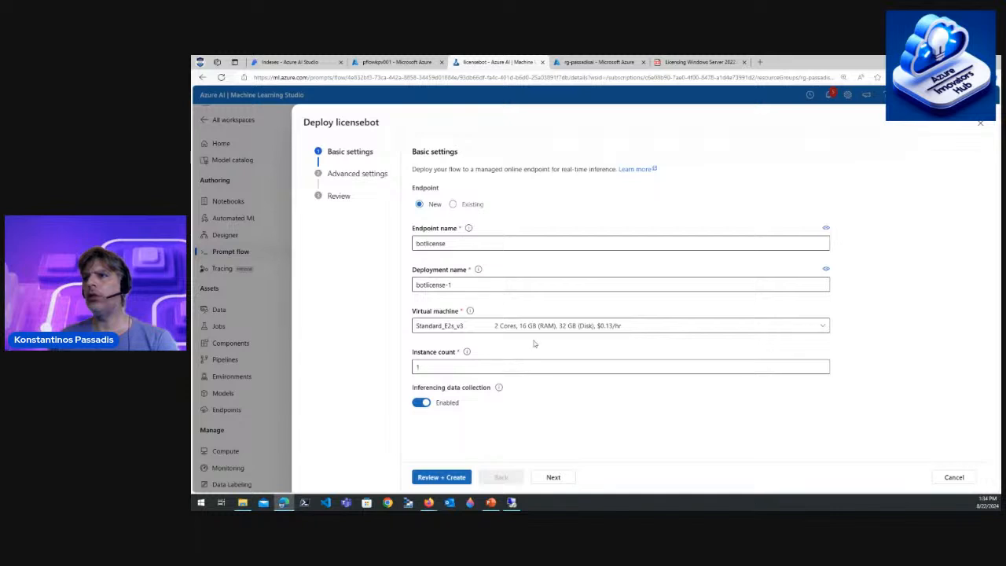
{"action": "left_click", "coordinate": [829, 325]}
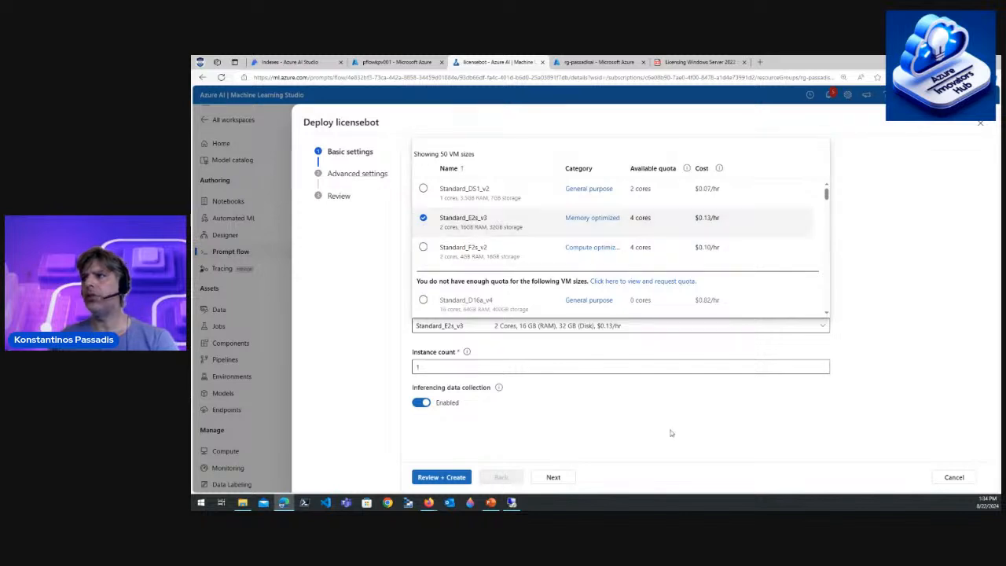
{"action": "left_click", "coordinate": [888, 294]}
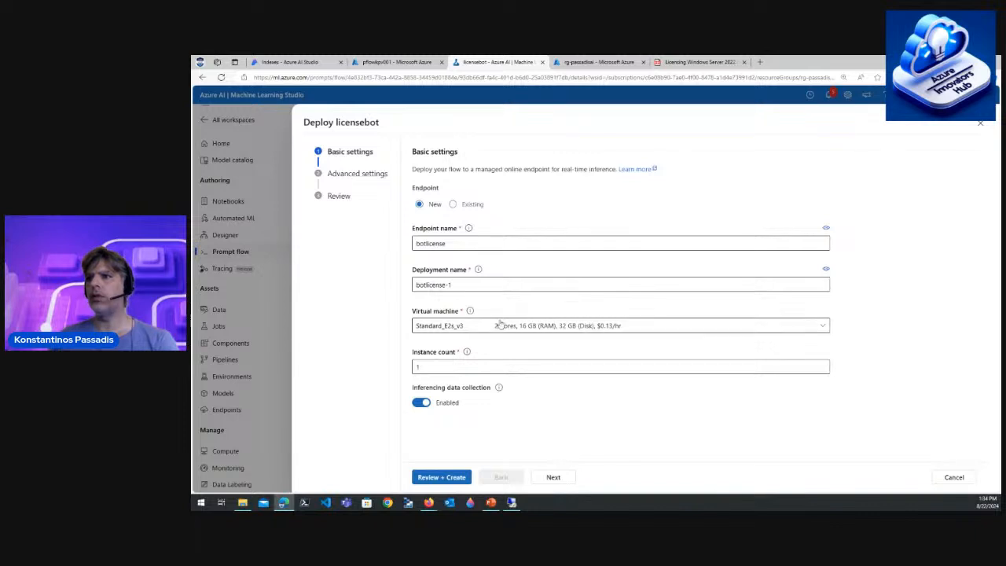
- Try an instance count of 3 for the deployment and return it to 1
{"action": "left_click", "coordinate": [425, 367]}
{"action": "double_click", "coordinate": [425, 366]}
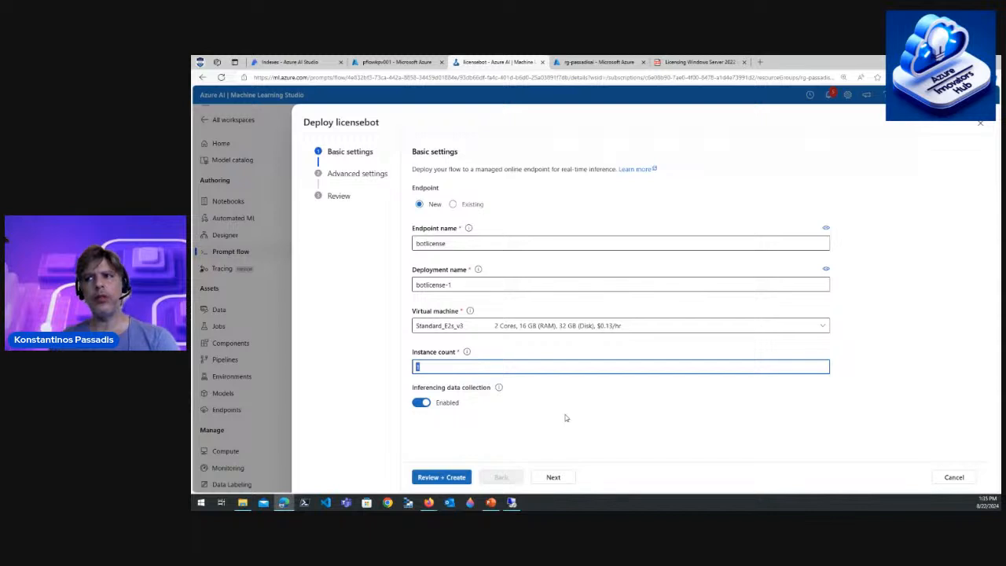
{"action": "type", "text": "3"}
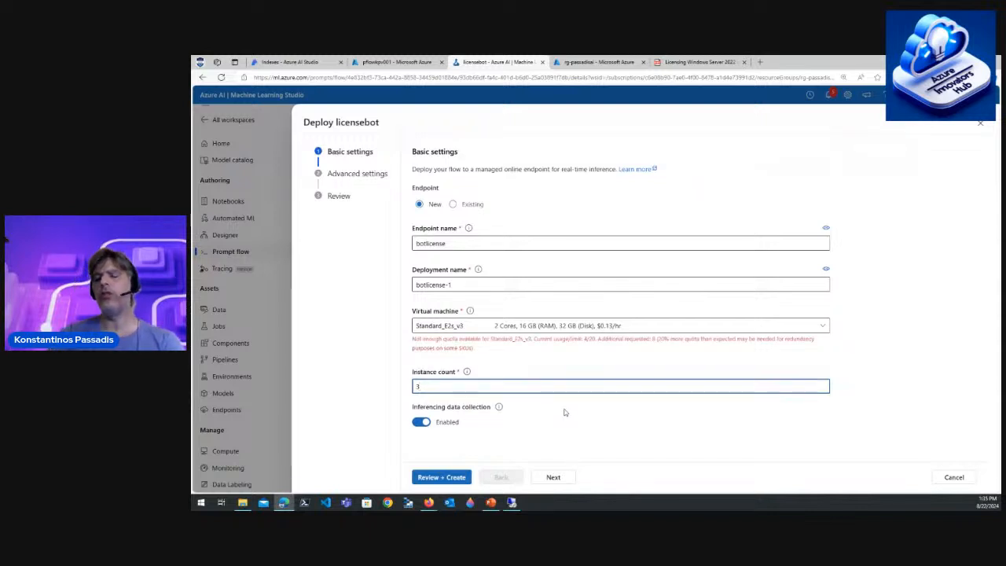
{"action": "key", "text": "BackSpace"}
{"action": "type", "text": "1"}
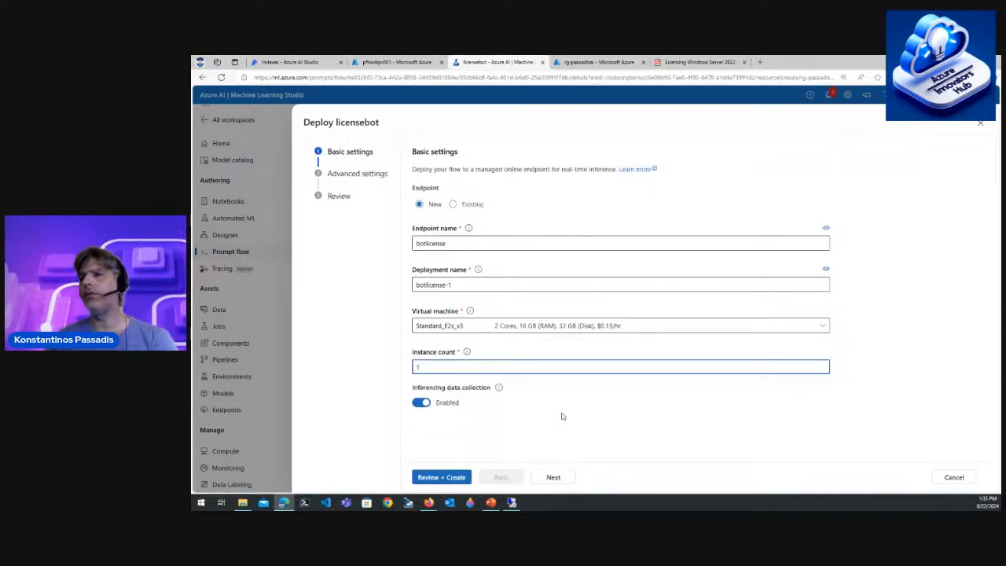
- Proceed through the endpoint, deployment, and outputs and connections settings with their defaults, and examine the deployment review summary
{"action": "left_click", "coordinate": [553, 478]}
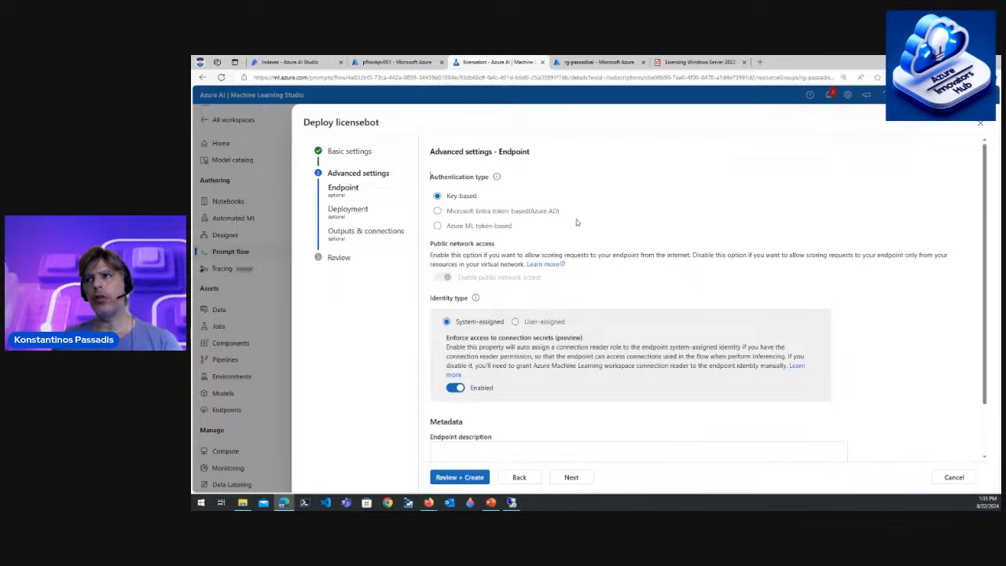
{"action": "scroll", "coordinate": [640, 287], "scroll_direction": "down", "scroll_amount": 1}
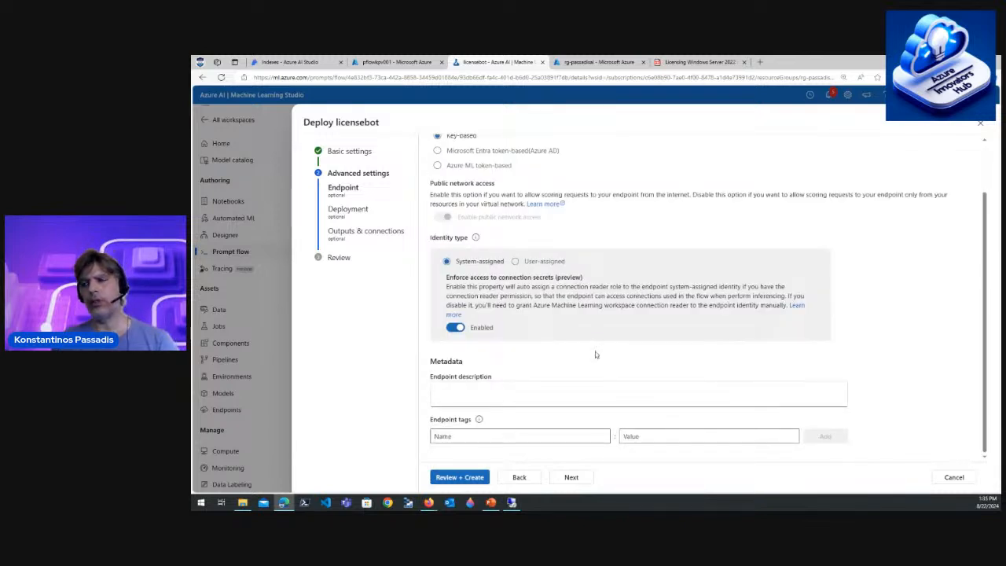
{"action": "left_click", "coordinate": [571, 477]}
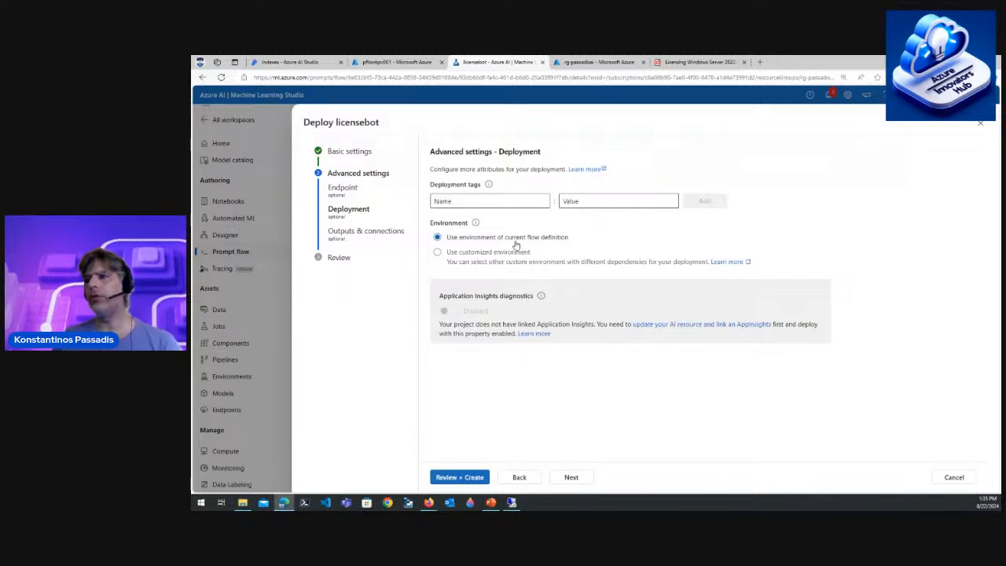
{"action": "left_click", "coordinate": [586, 477]}
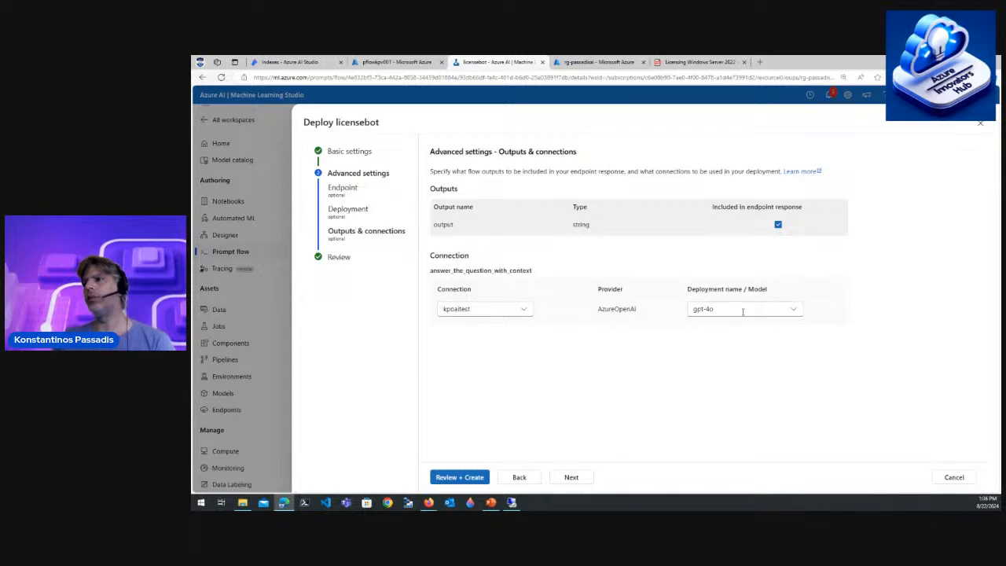
{"action": "left_click", "coordinate": [571, 477]}
{"action": "scroll", "coordinate": [621, 352], "scroll_direction": "down", "scroll_amount": 3}
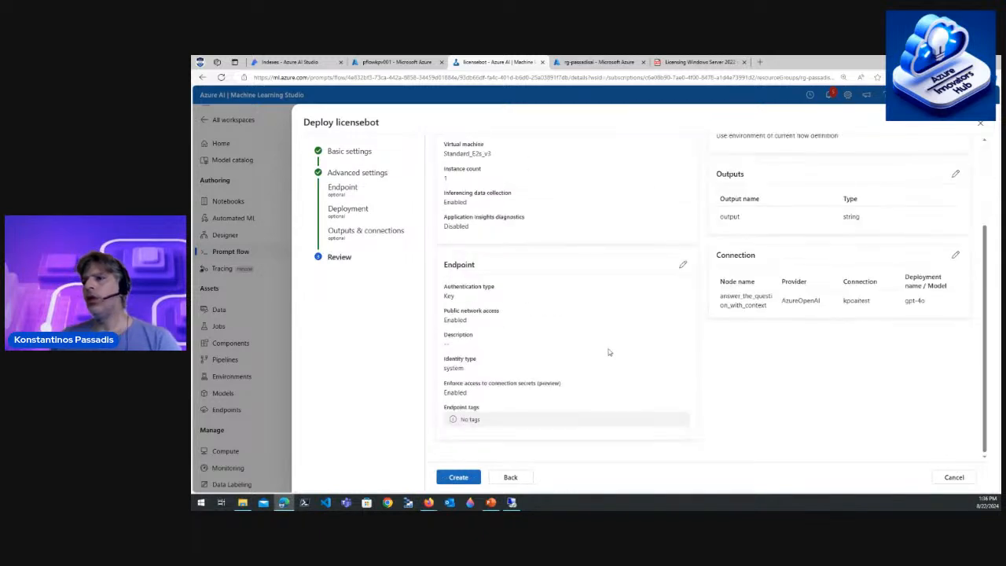
- Create the licensebot deployment with the reviewed settings and open the workspace's real-time endpoints list
{"action": "left_click", "coordinate": [457, 478]}
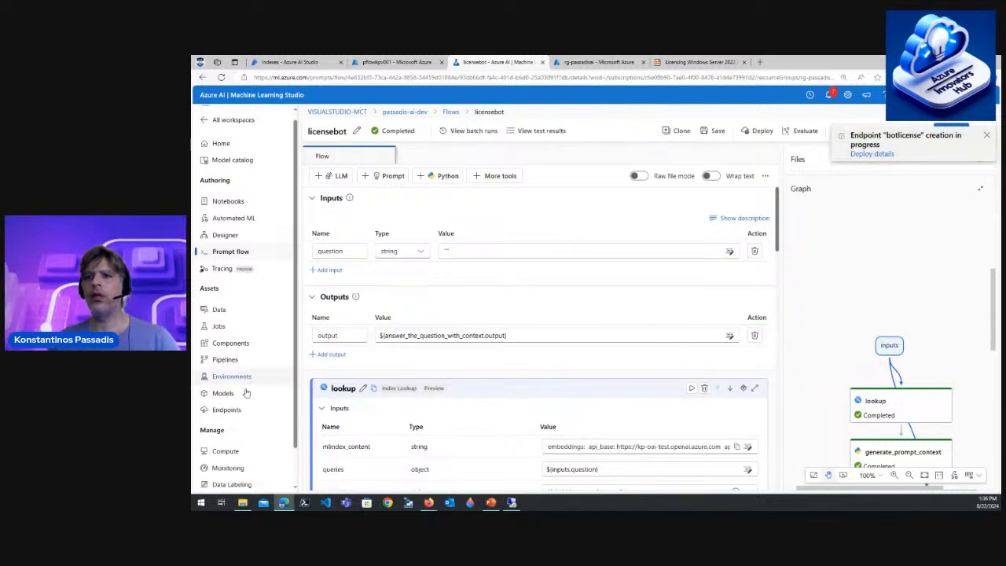
{"action": "left_click", "coordinate": [236, 412]}
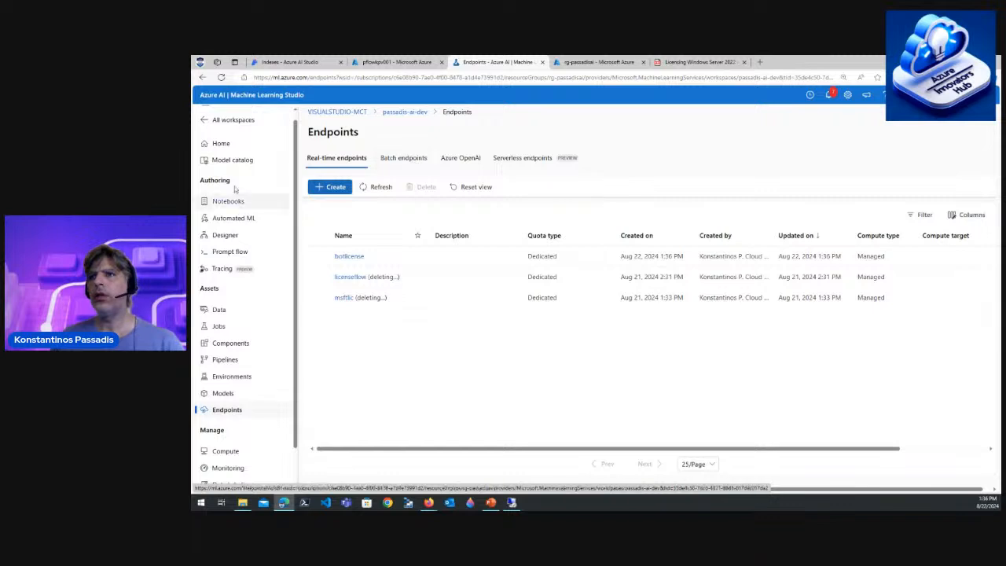
- Switch to the Azure AI Studio project, open the licensebot prompt flow and review its nodes
{"action": "left_click", "coordinate": [383, 63]}
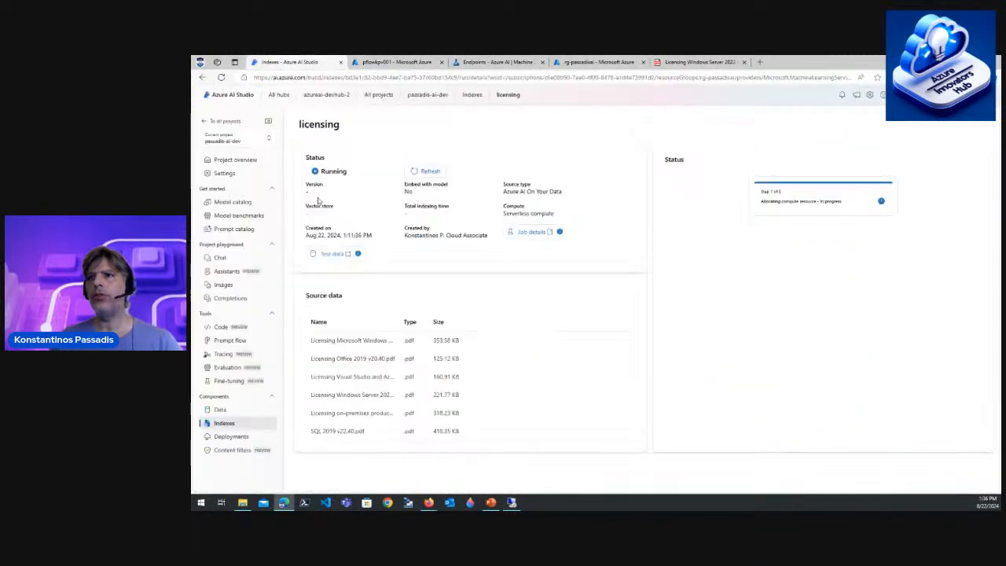
{"action": "left_click", "coordinate": [296, 64]}
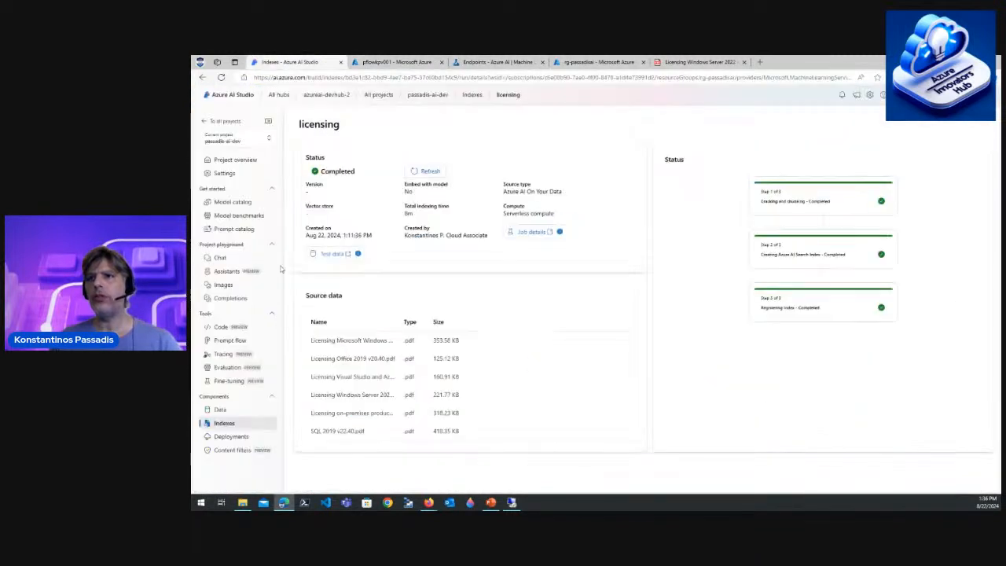
{"action": "left_click", "coordinate": [244, 346]}
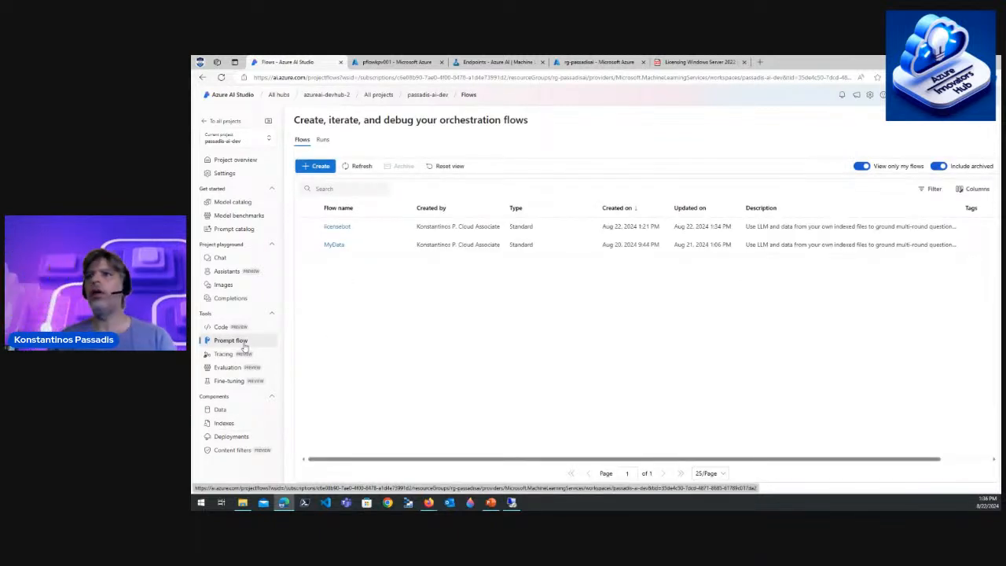
{"action": "left_click", "coordinate": [340, 227]}
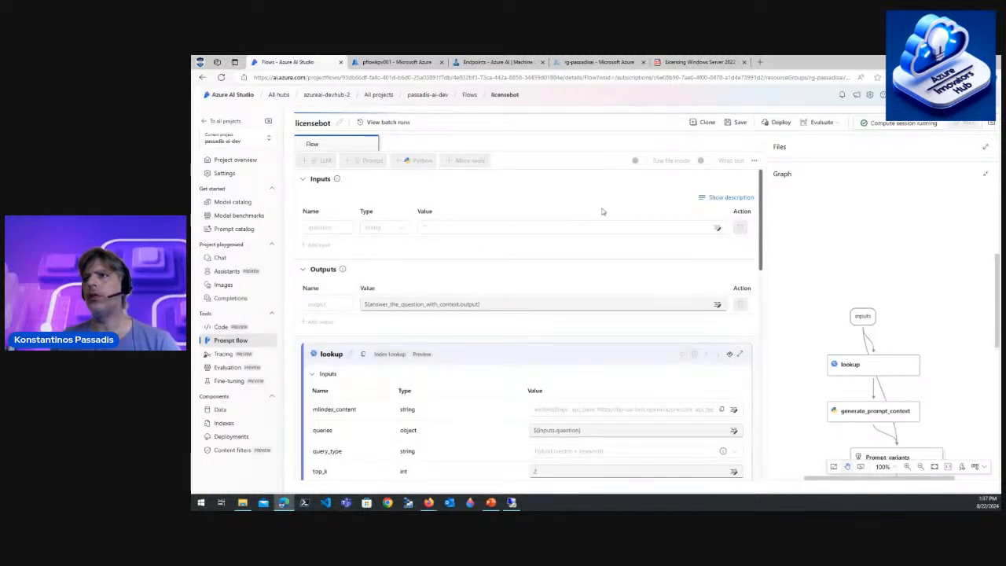
{"action": "scroll", "coordinate": [436, 220], "scroll_direction": "down", "scroll_amount": 5}
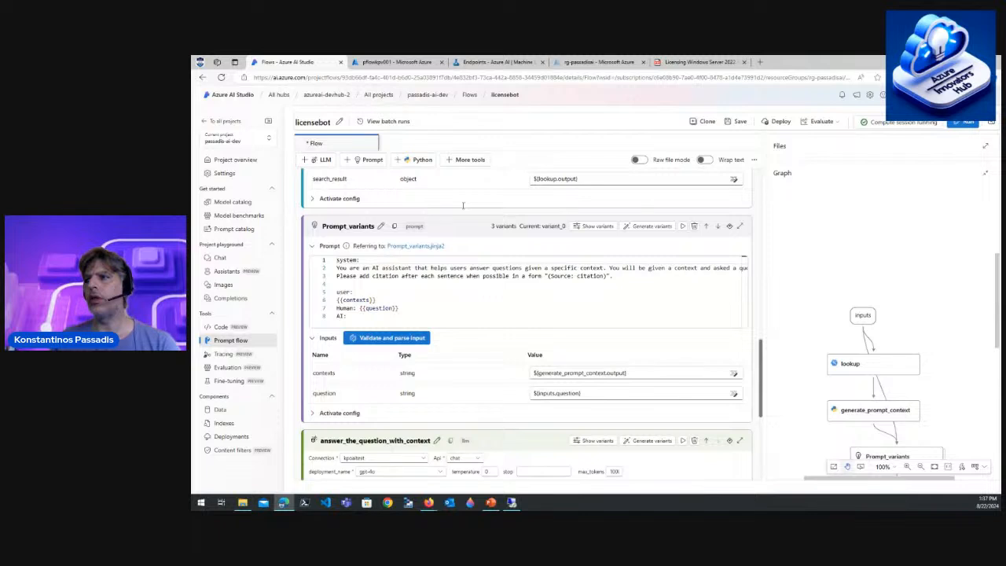
{"action": "scroll", "coordinate": [629, 346], "scroll_direction": "up", "scroll_amount": 6}
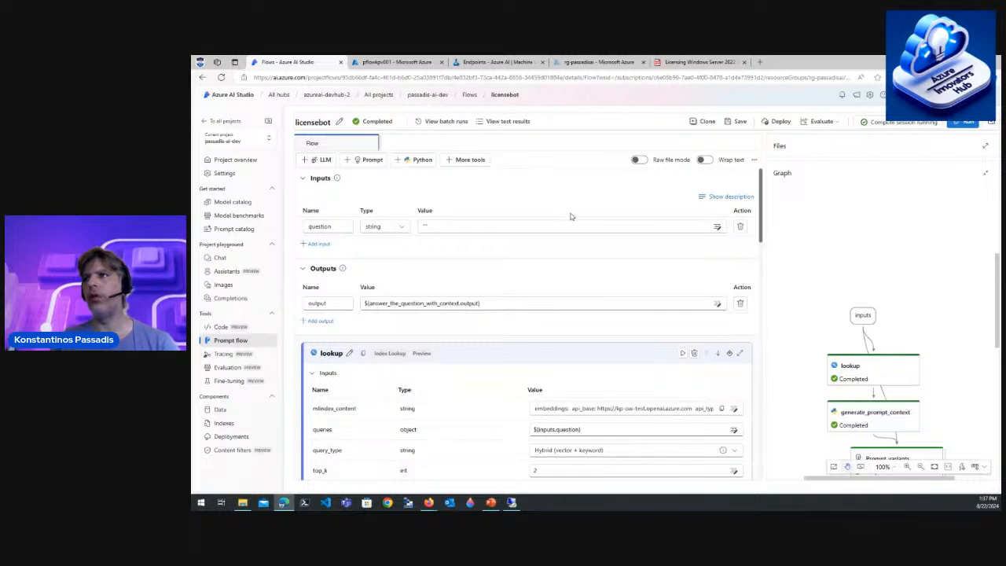
- Return to Machine Learning Studio, refresh the endpoints list and examine the botlicense endpoint's attributes and deployment details
{"action": "left_click", "coordinate": [500, 62]}
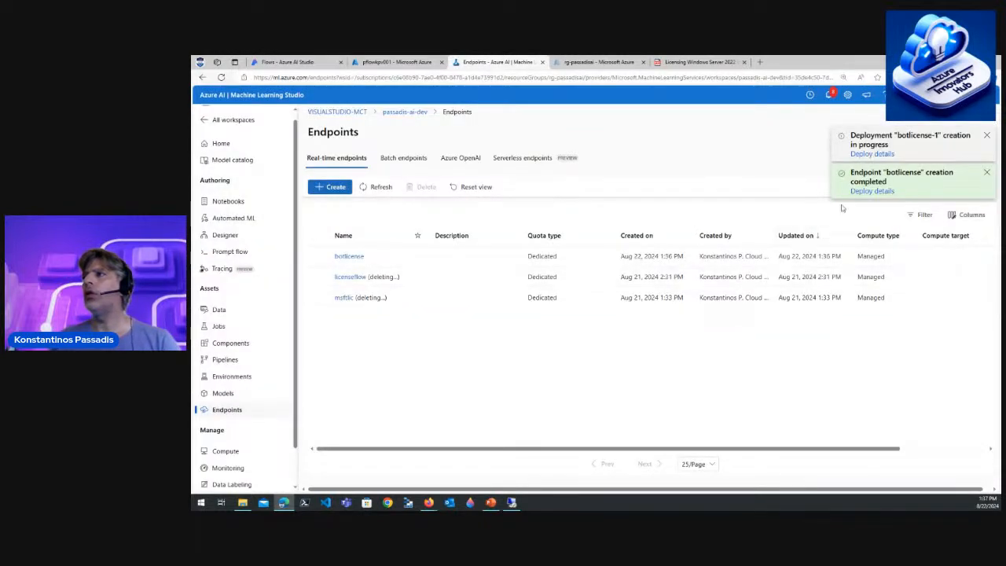
{"action": "left_click", "coordinate": [381, 188]}
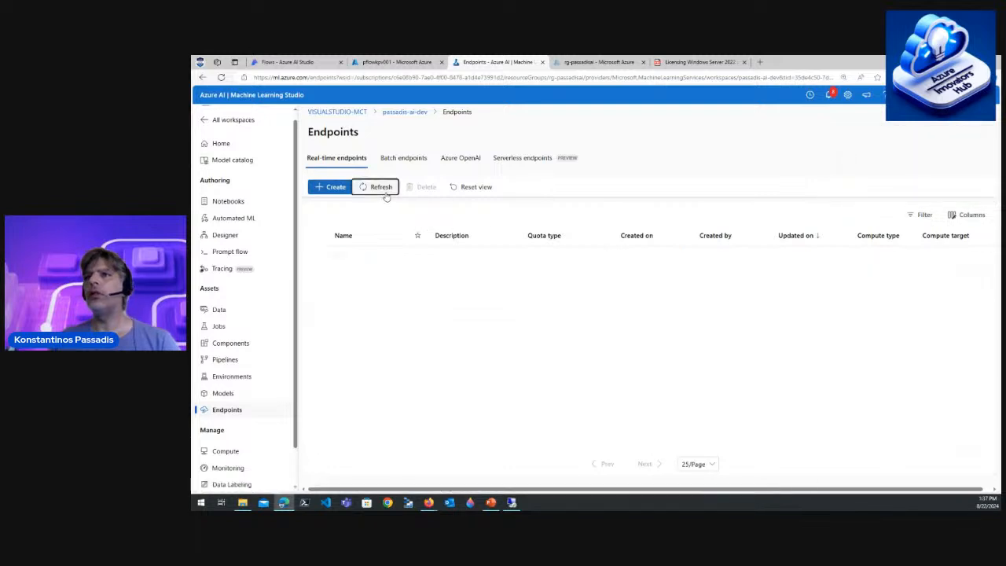
{"action": "left_click", "coordinate": [348, 259]}
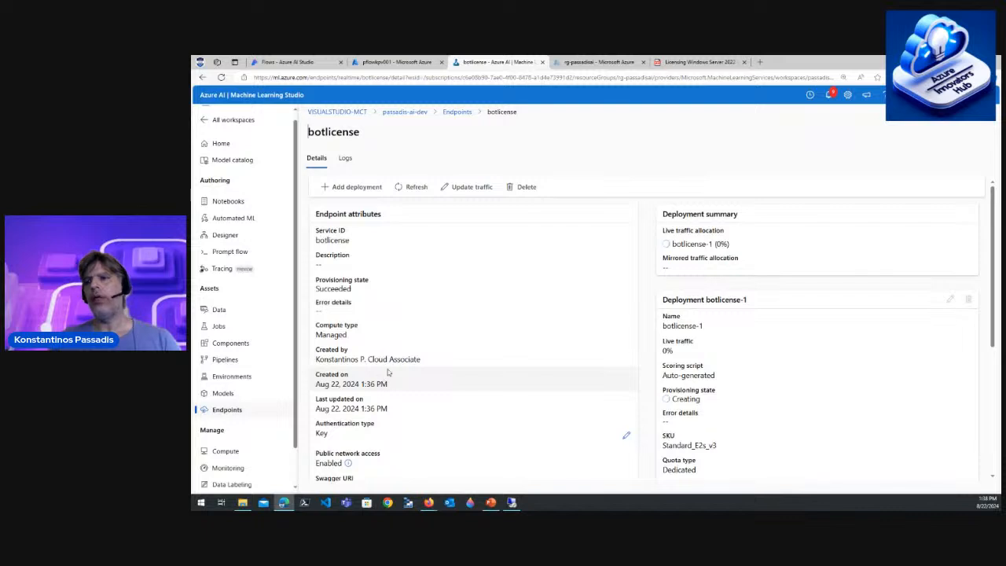
{"action": "scroll", "coordinate": [389, 346], "scroll_direction": "down", "scroll_amount": 3}
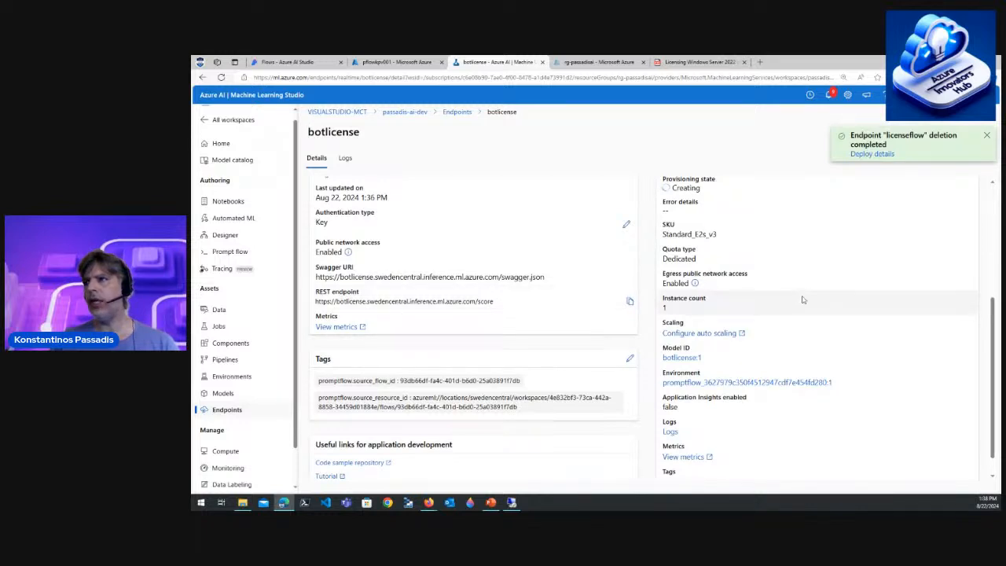
{"action": "scroll", "coordinate": [801, 297], "scroll_direction": "up", "scroll_amount": 3}
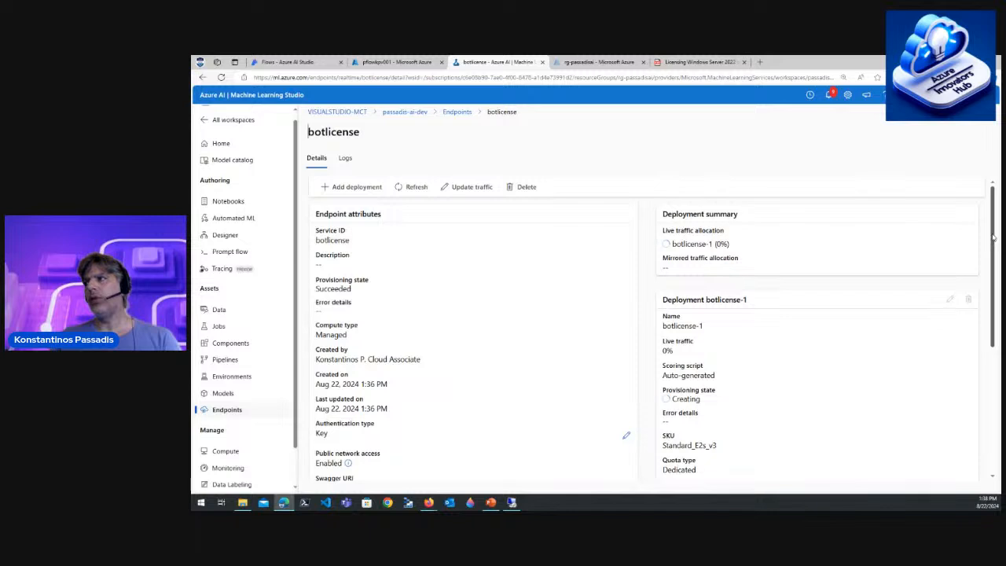
{"action": "scroll", "coordinate": [992, 238], "scroll_direction": "down", "scroll_amount": 2}
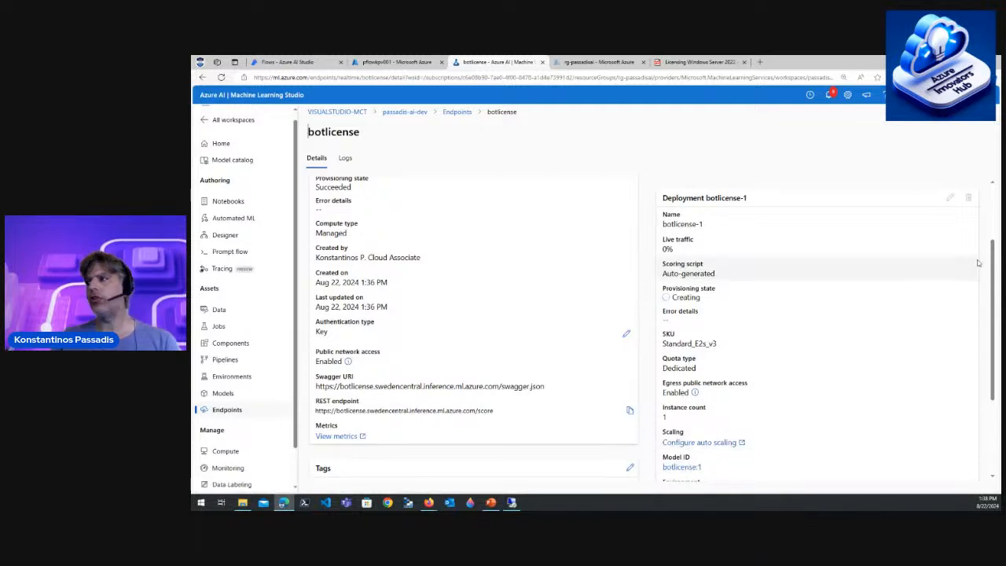
{"action": "scroll", "coordinate": [988, 309], "scroll_direction": "down", "scroll_amount": 2}
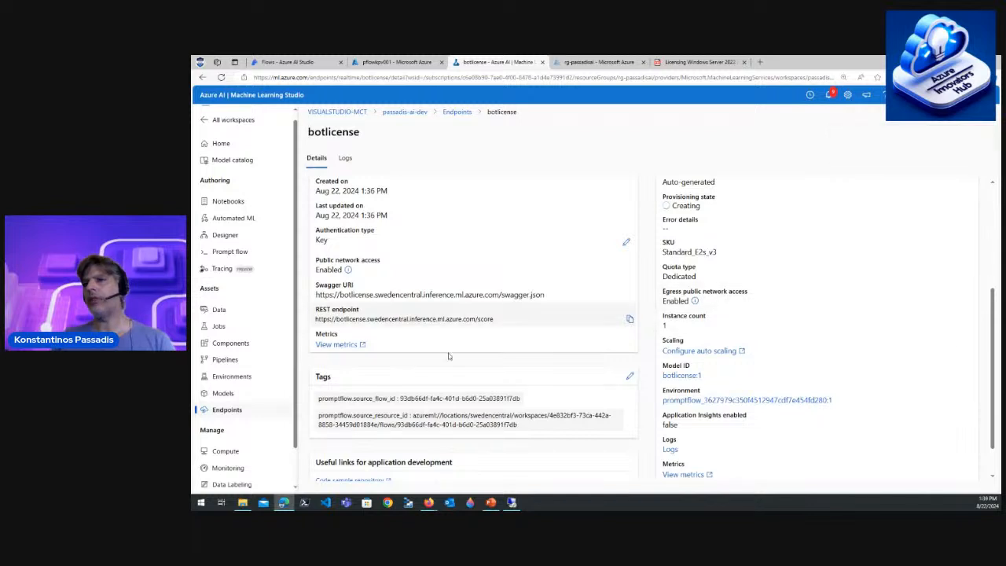
{"action": "scroll", "coordinate": [426, 358], "scroll_direction": "down", "scroll_amount": 1}
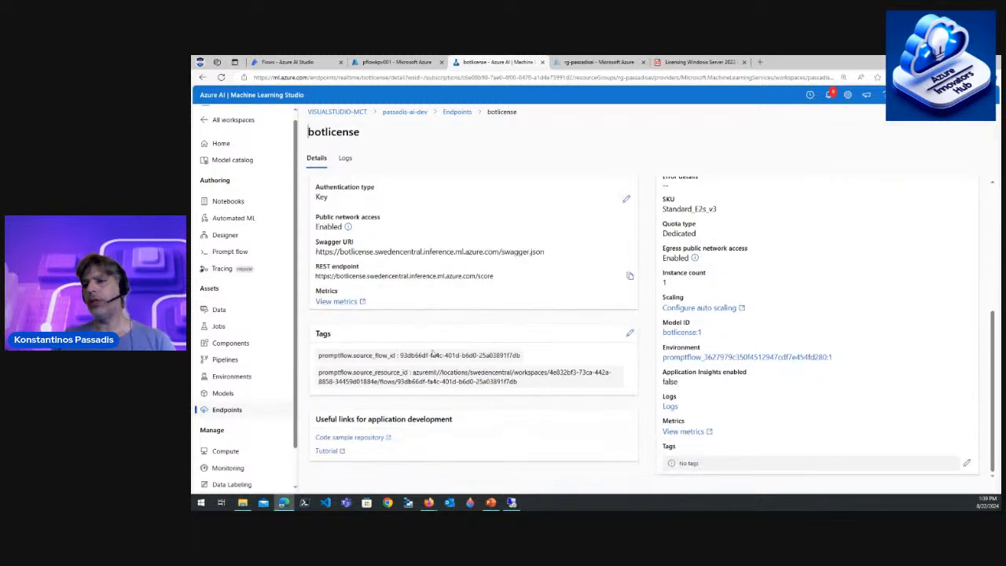
- Open the endpoint's code sample repository and tutorial links in new browser tabs
{"action": "right_click", "coordinate": [339, 437]}
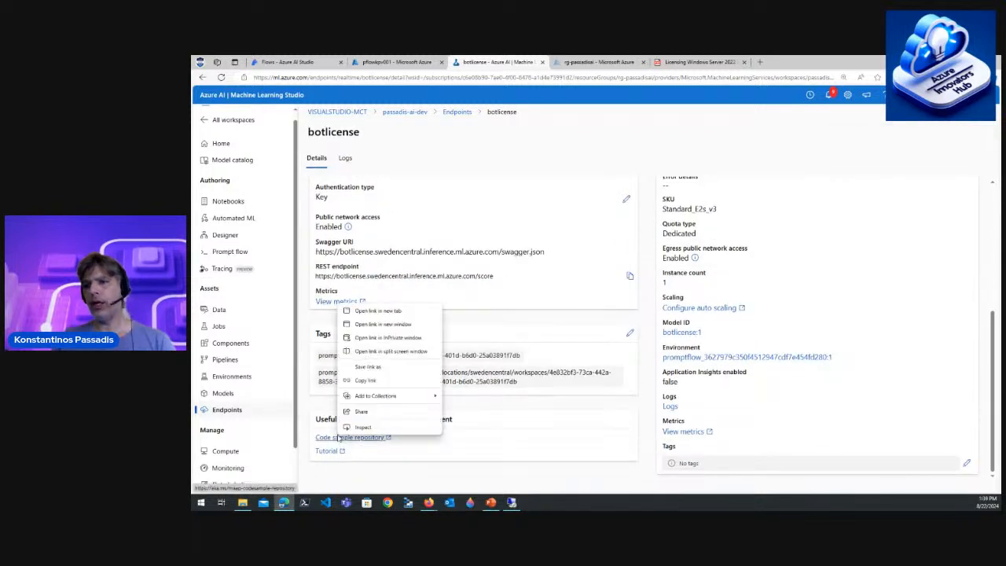
{"action": "left_click", "coordinate": [376, 310]}
{"action": "right_click", "coordinate": [330, 450]}
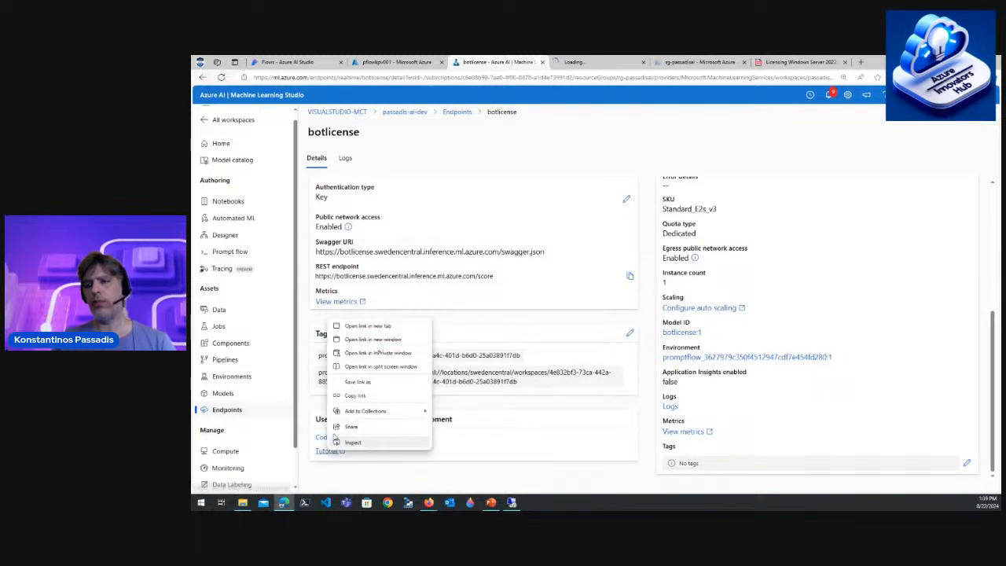
{"action": "left_click", "coordinate": [356, 328]}
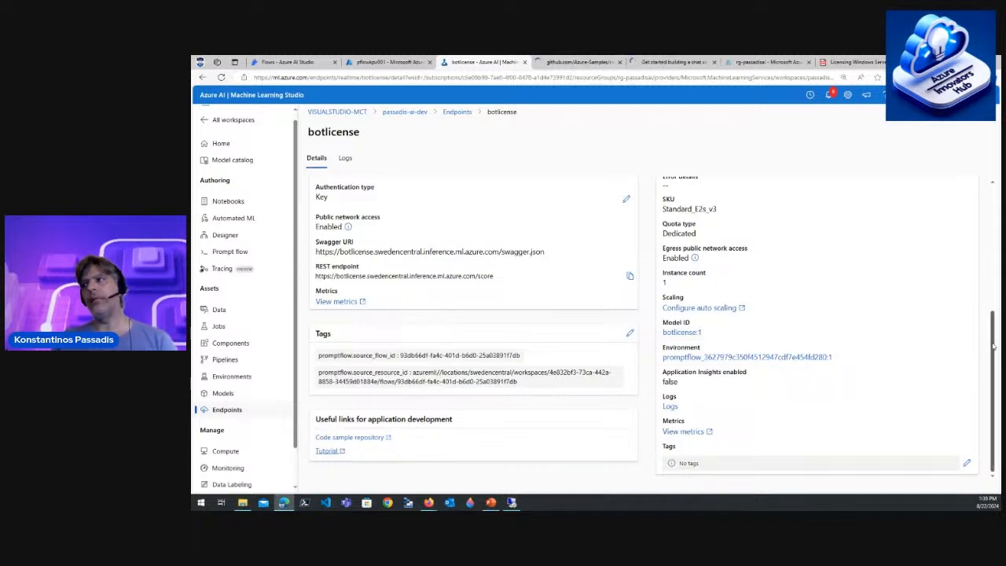
- Refresh the botlicense endpoint and check the provisioning state of deployment botlicense-1
{"action": "left_click_drag", "start_coordinate": [992, 346], "coordinate": [999, 305]}
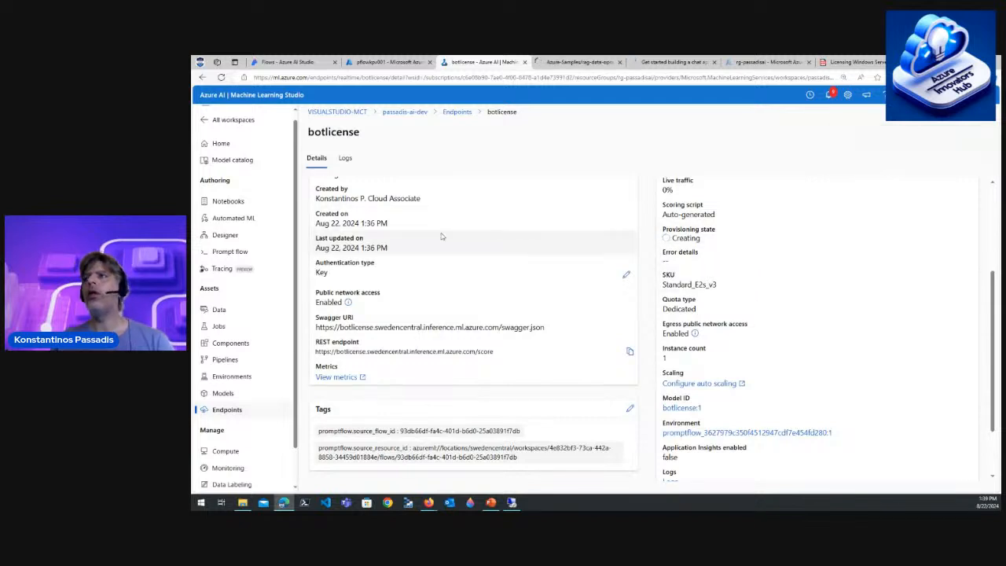
{"action": "scroll", "coordinate": [430, 232], "scroll_direction": "up", "scroll_amount": 5}
{"action": "left_click", "coordinate": [416, 187]}
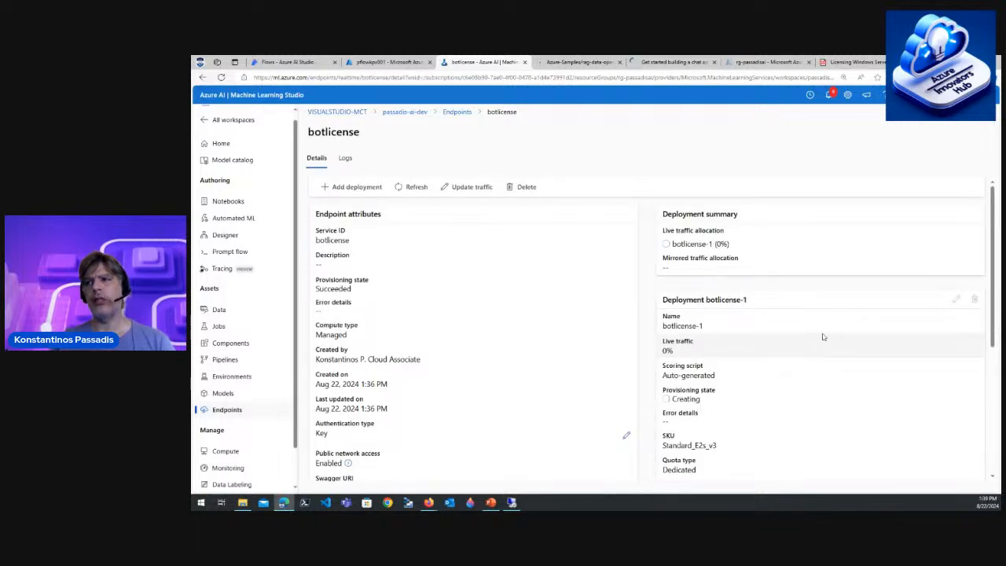
{"action": "left_click_drag", "start_coordinate": [994, 242], "coordinate": [992, 320]}
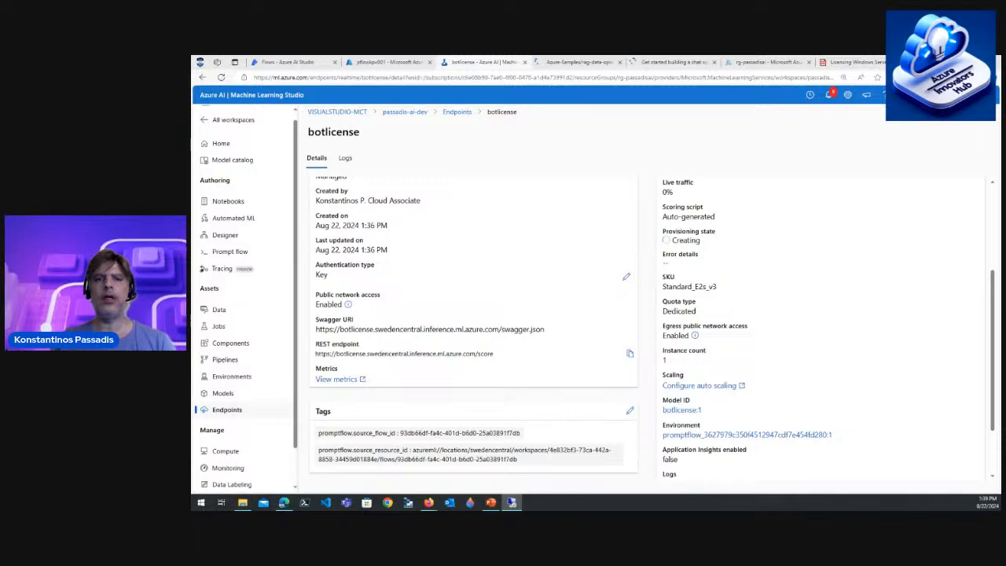
- Switch to the remote desktop, launch Visual Studio Code and review the Flask endpoint code in app.py
{"action": "left_click", "coordinate": [512, 502]}
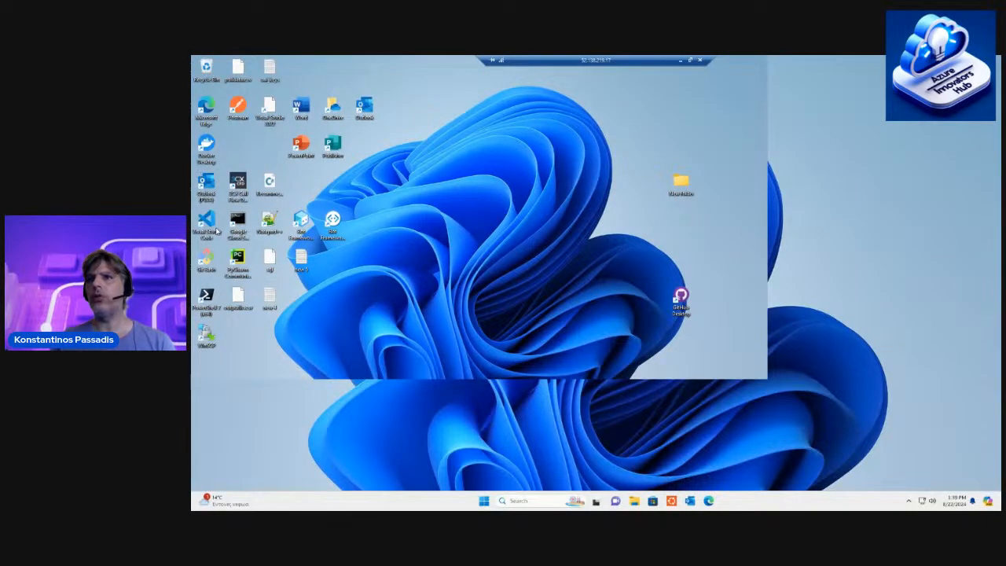
{"action": "double_click", "coordinate": [211, 226]}
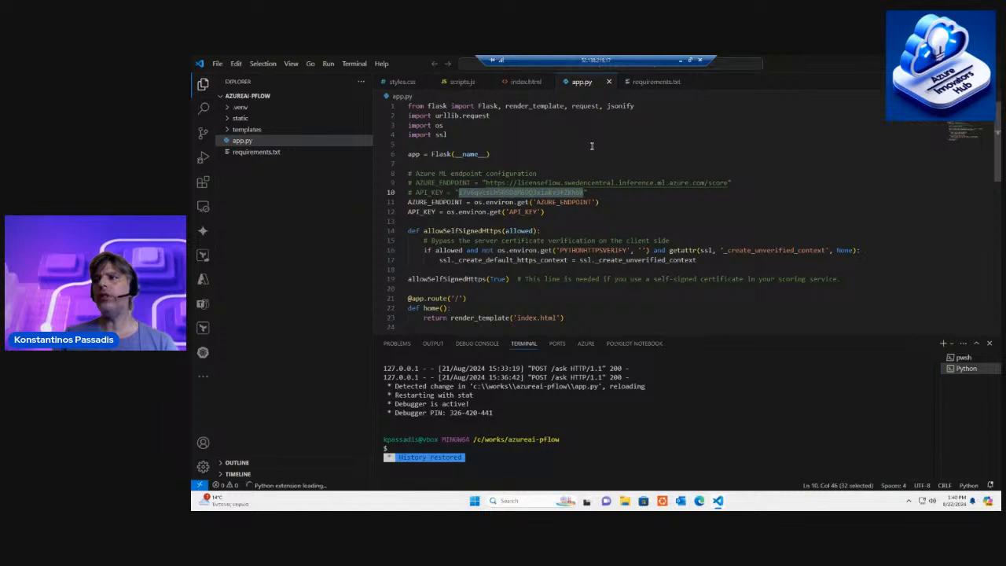
{"action": "scroll", "coordinate": [593, 161], "scroll_direction": "down", "scroll_amount": 4}
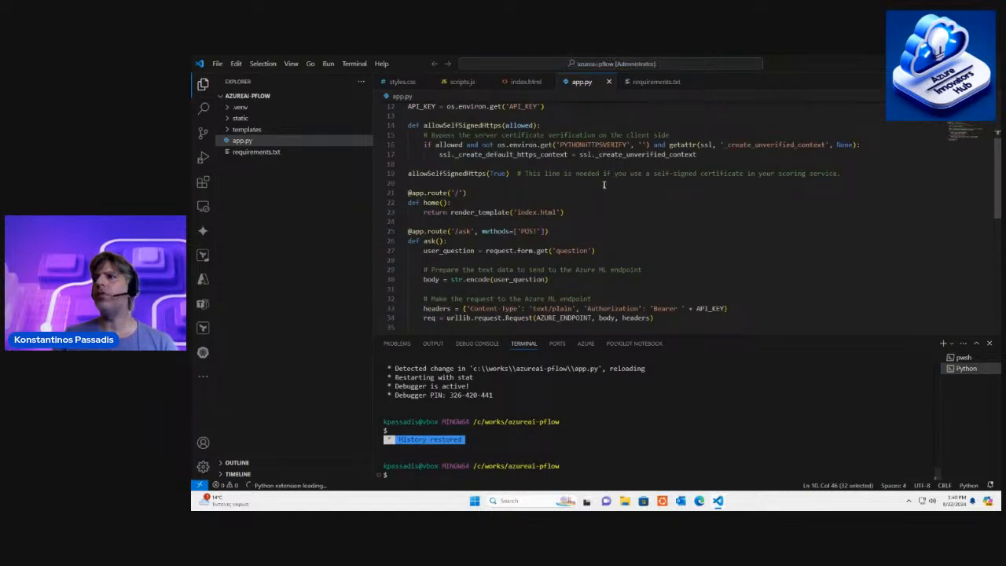
{"action": "scroll", "coordinate": [621, 179], "scroll_direction": "down", "scroll_amount": 4}
{"action": "scroll", "coordinate": [603, 187], "scroll_direction": "up", "scroll_amount": 5}
{"action": "scroll", "coordinate": [604, 186], "scroll_direction": "up", "scroll_amount": 2}
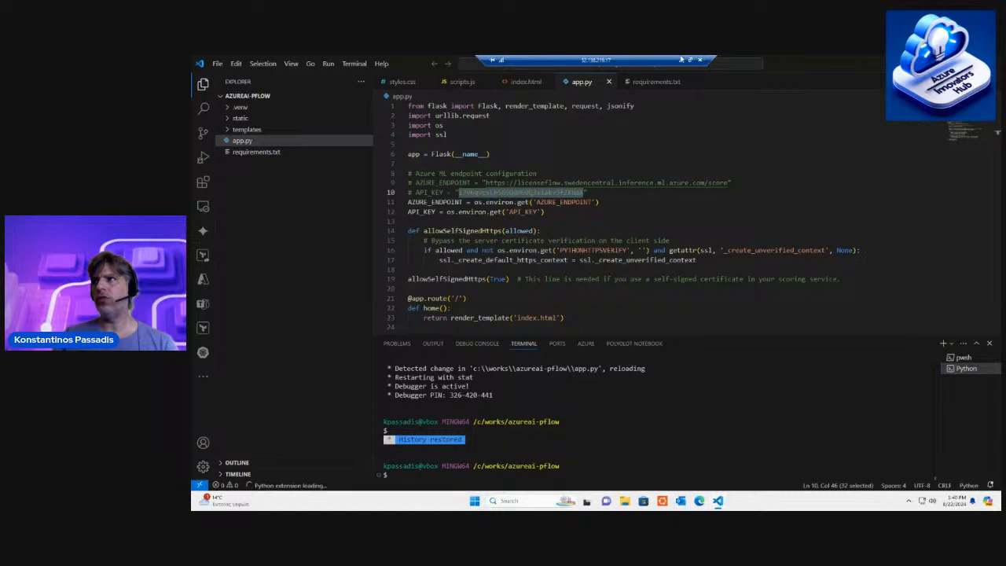
- Return to the botlicense endpoint page, refresh it and dismiss the prepare_image command job notification
{"action": "left_click", "coordinate": [680, 60]}
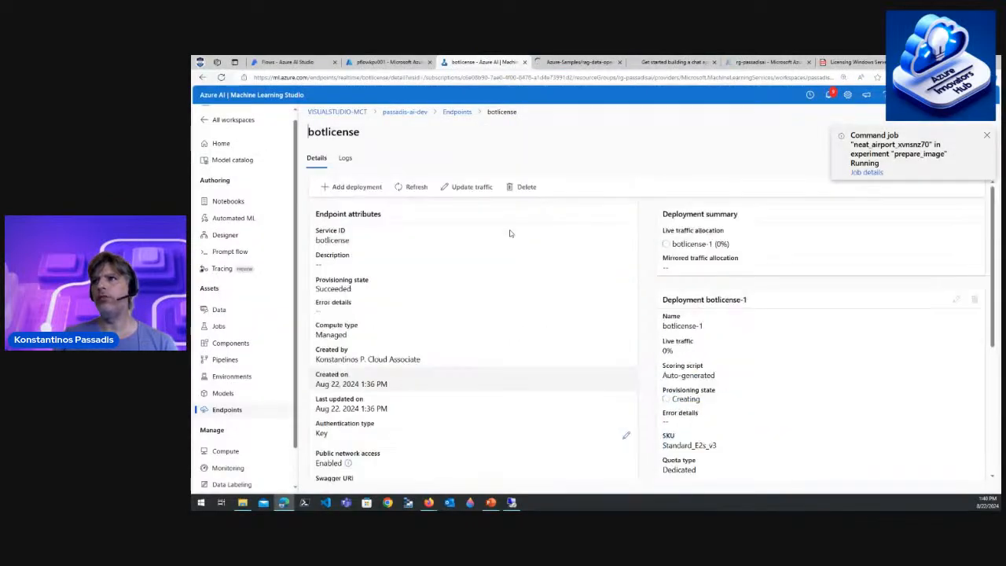
{"action": "left_click", "coordinate": [413, 187]}
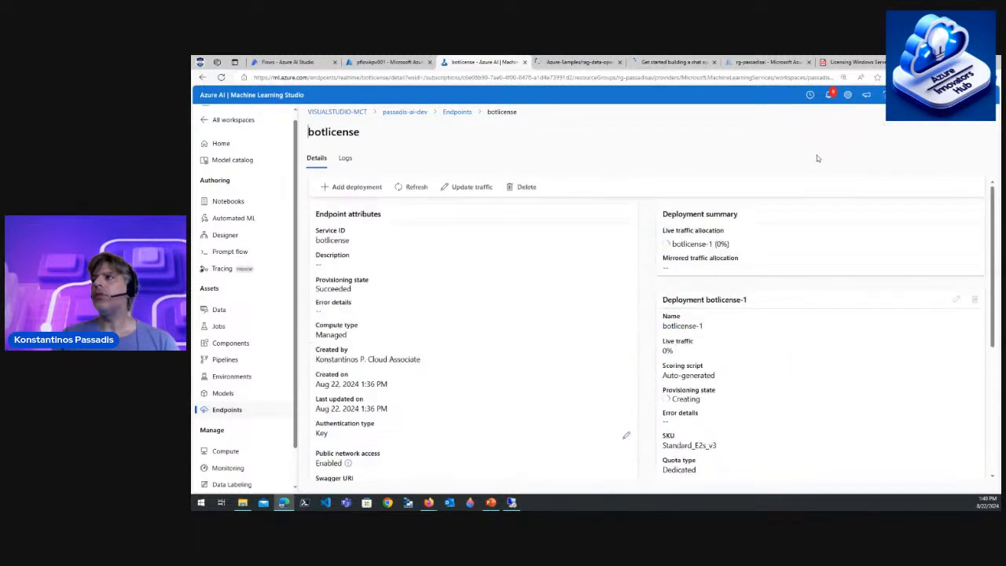
{"action": "left_click", "coordinate": [828, 95]}
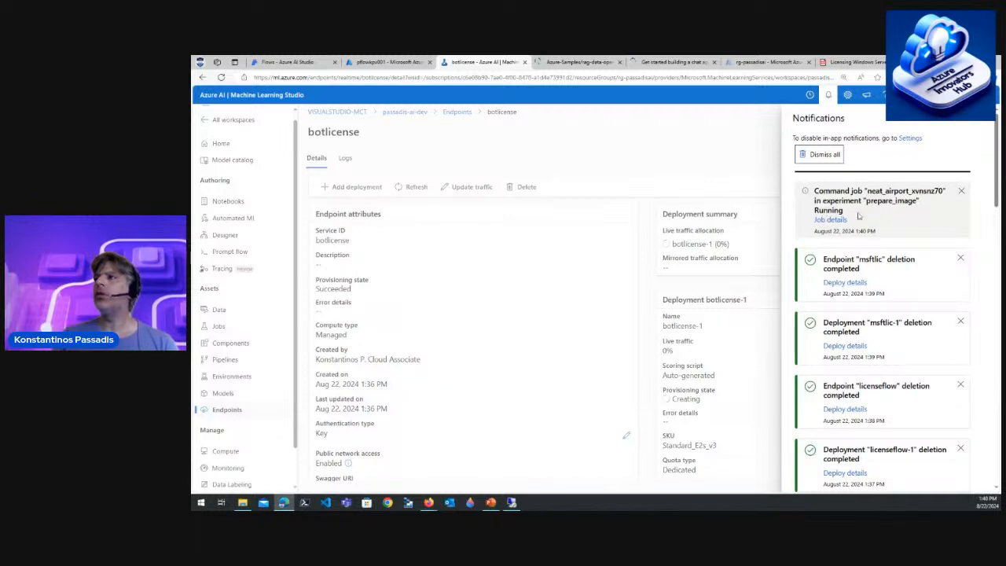
{"action": "left_click", "coordinate": [960, 194]}
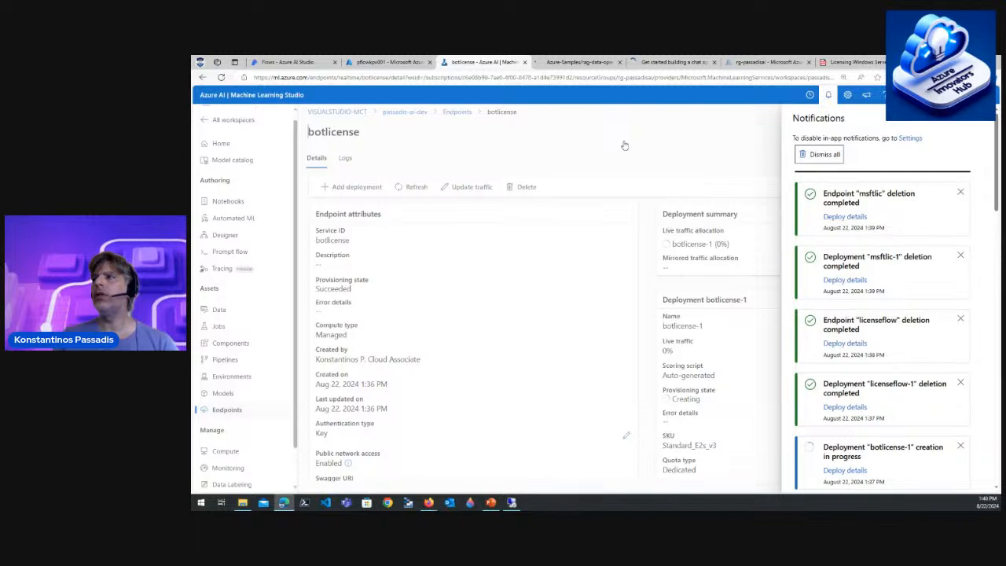
{"action": "left_click", "coordinate": [353, 115]}
- Refresh and recheck the botlicense endpoint details, and refresh the workspace's real-time endpoints list
{"action": "left_click", "coordinate": [427, 188]}
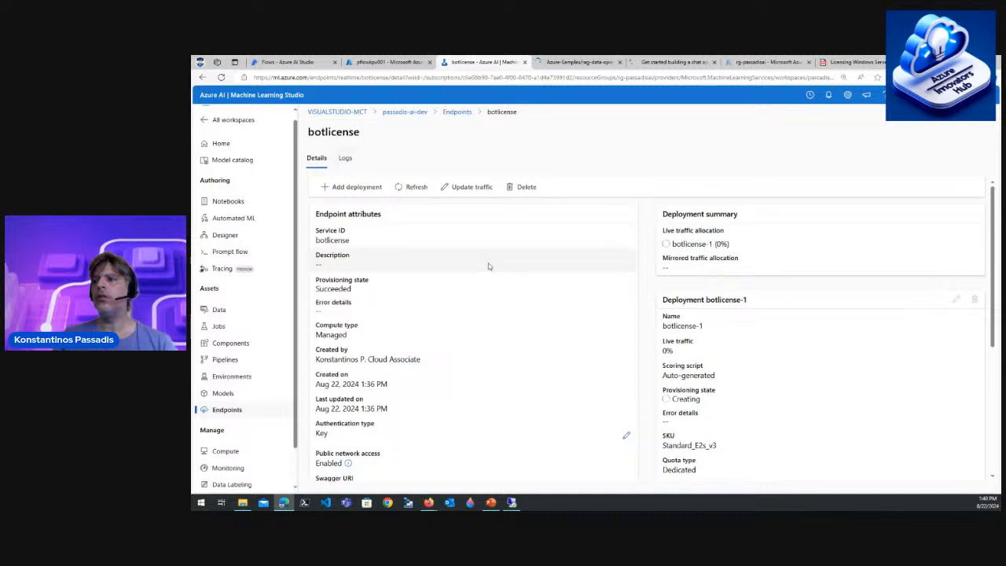
{"action": "scroll", "coordinate": [748, 365], "scroll_direction": "down", "scroll_amount": 3}
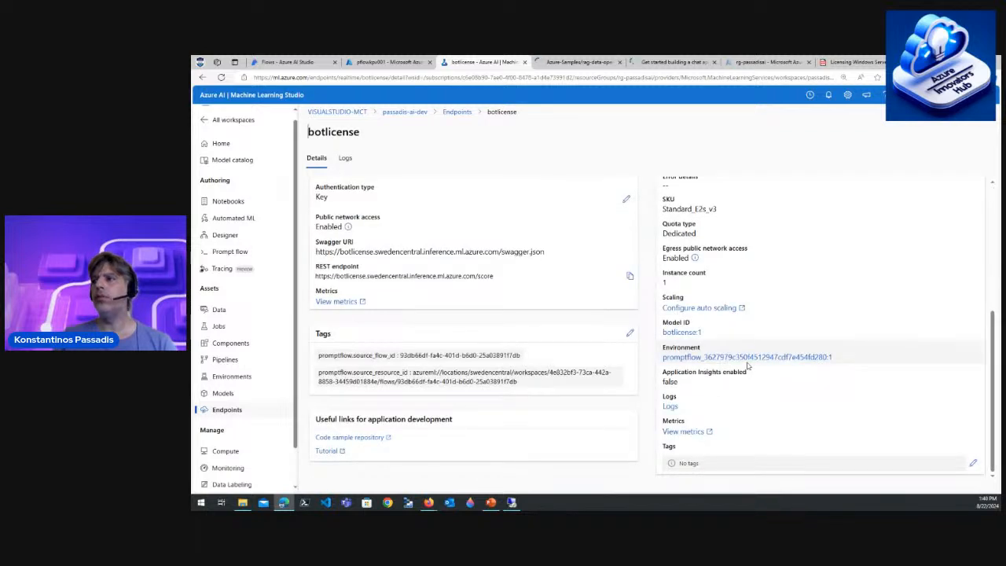
{"action": "scroll", "coordinate": [747, 363], "scroll_direction": "up", "scroll_amount": 3}
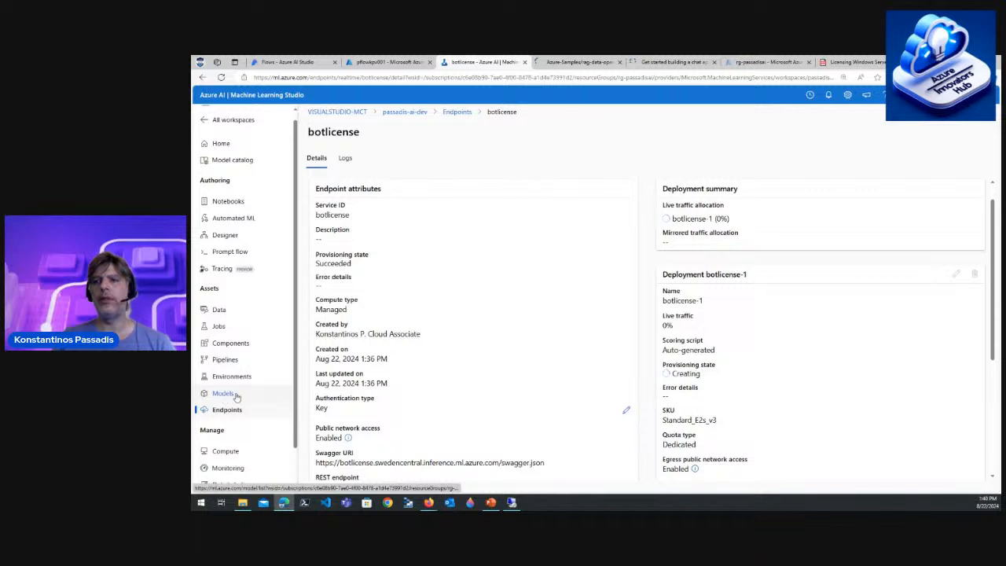
{"action": "left_click", "coordinate": [446, 115]}
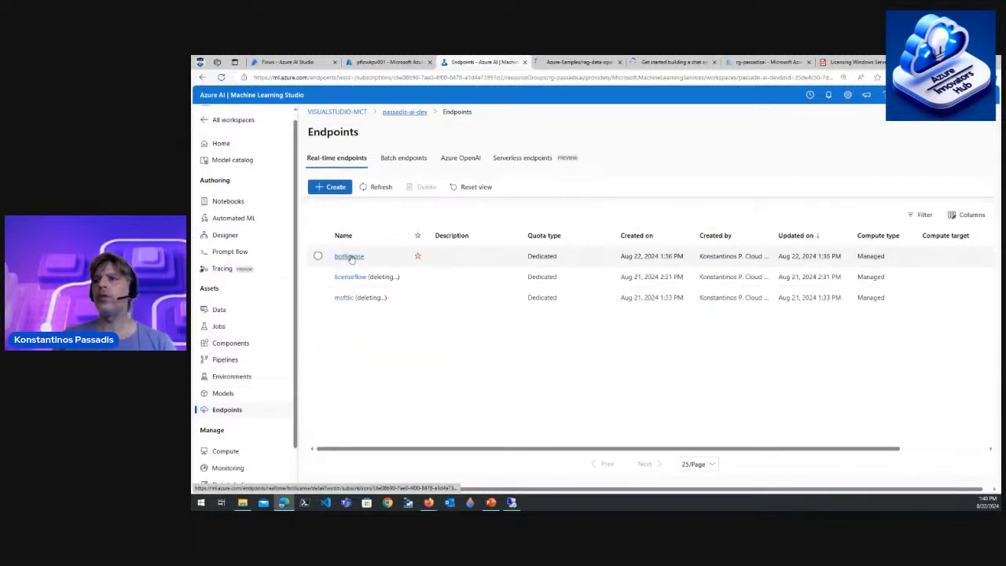
{"action": "left_click", "coordinate": [379, 187]}
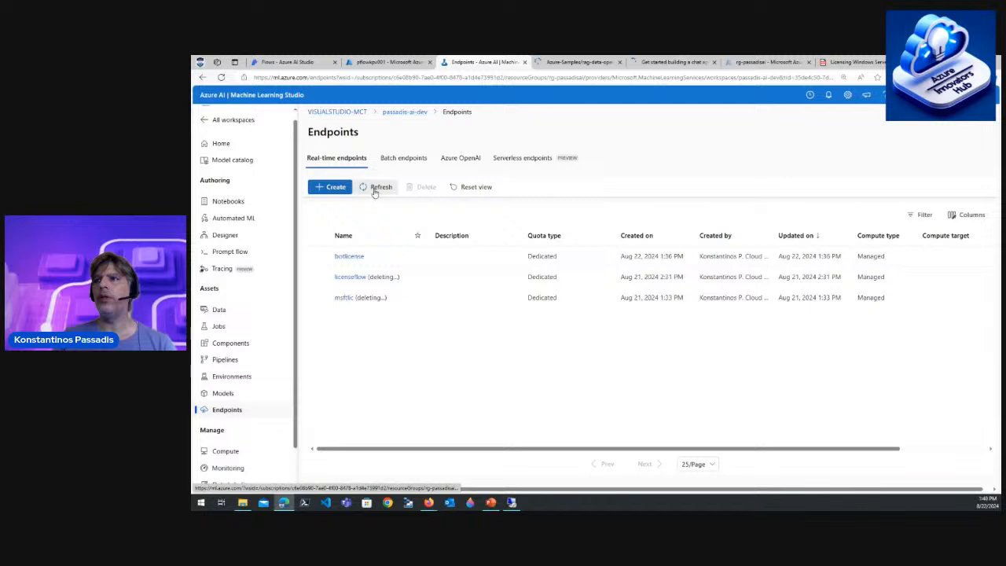
- Open the botlicense real-time endpoint and refresh its details to recheck the deployment's provisioning state
{"action": "left_click", "coordinate": [349, 256]}
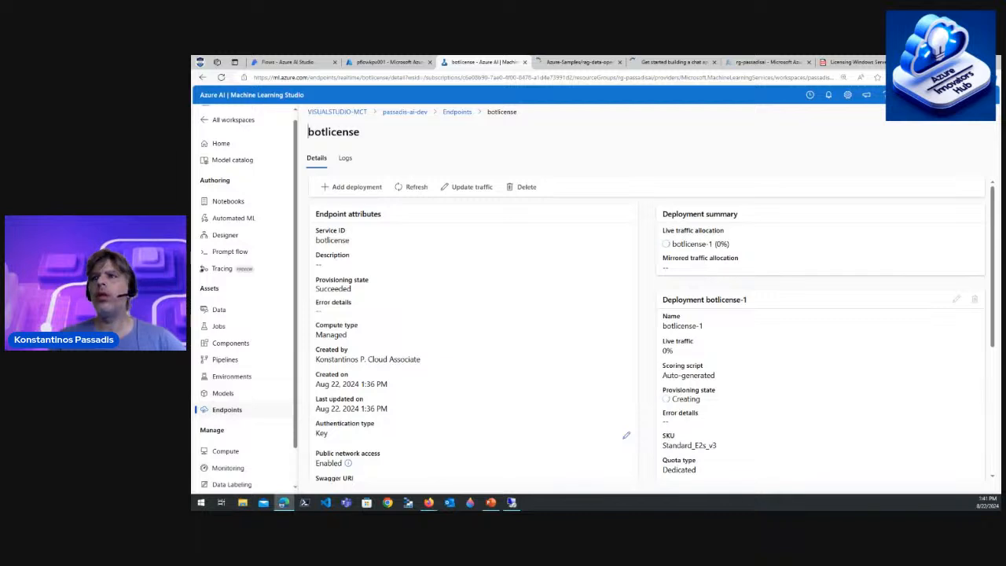
{"action": "left_click", "coordinate": [405, 187]}
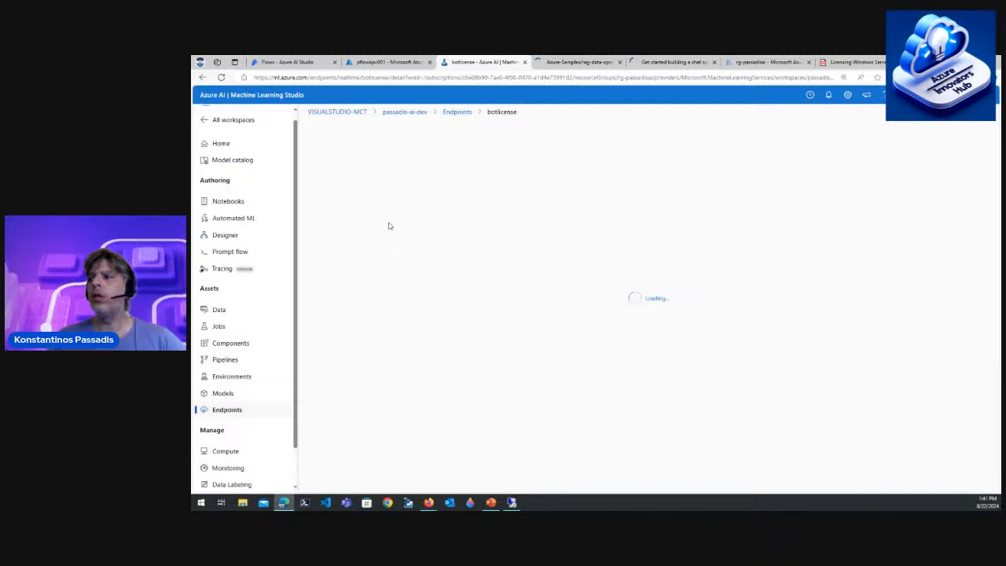
- Close the GitHub sample repository page and the Microsoft Learn chat app quickstart page
{"action": "left_click", "coordinate": [573, 62]}
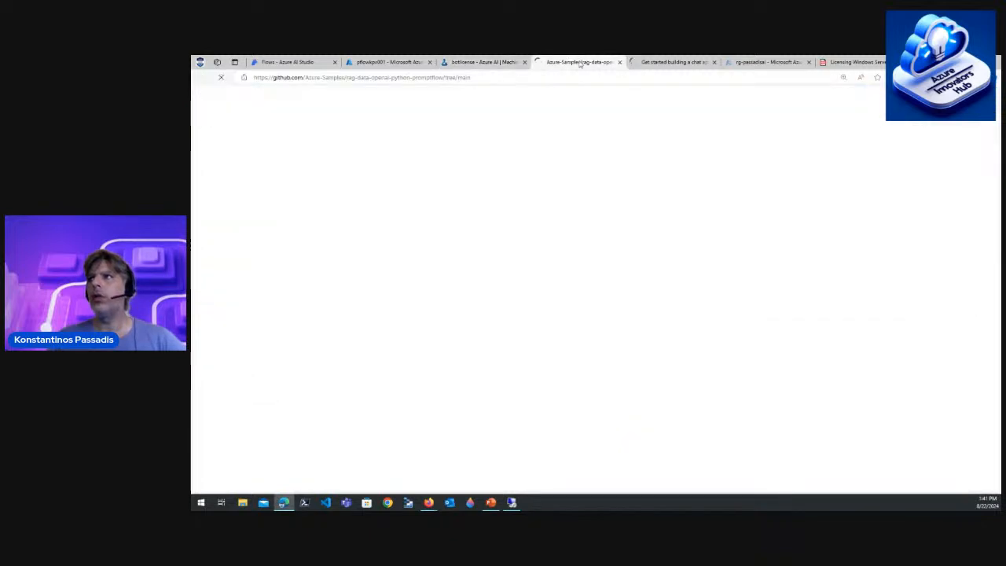
{"action": "left_click", "coordinate": [620, 62]}
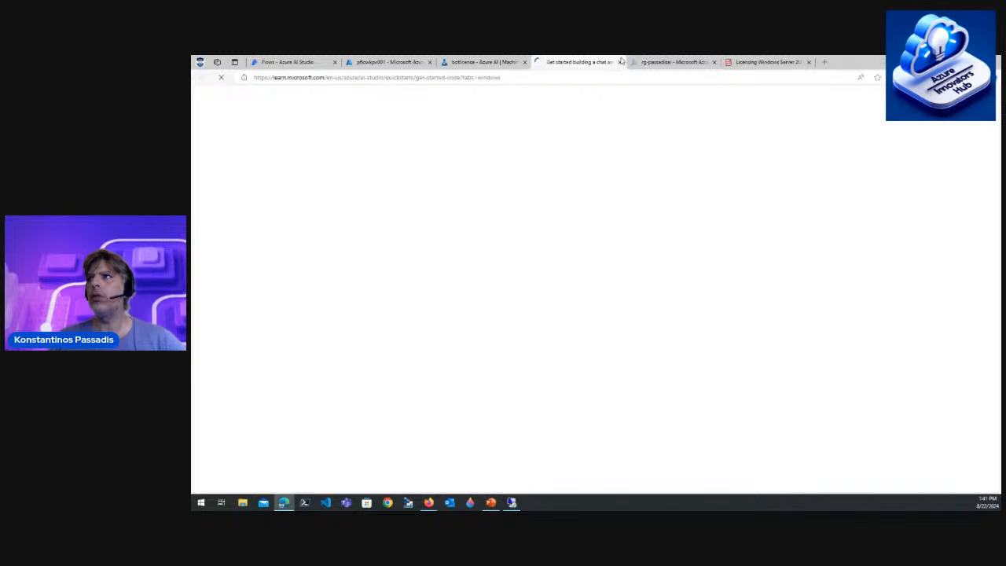
{"action": "left_click", "coordinate": [620, 62]}
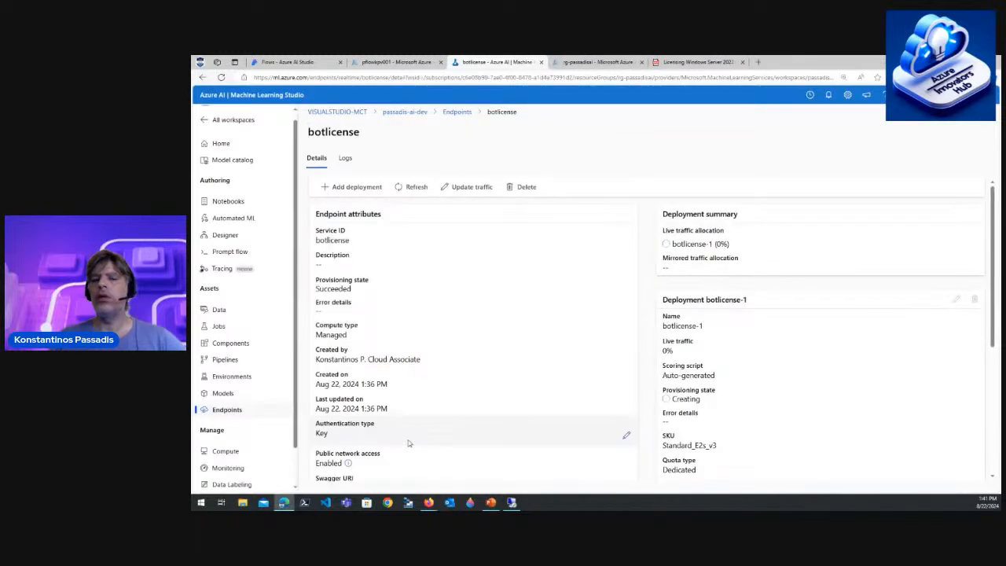
- View the pflowkpv001 web app overview, and switch to Visual Studio Code on the remote desktop to review the endpoint request code in app.py
{"action": "left_click", "coordinate": [404, 63]}
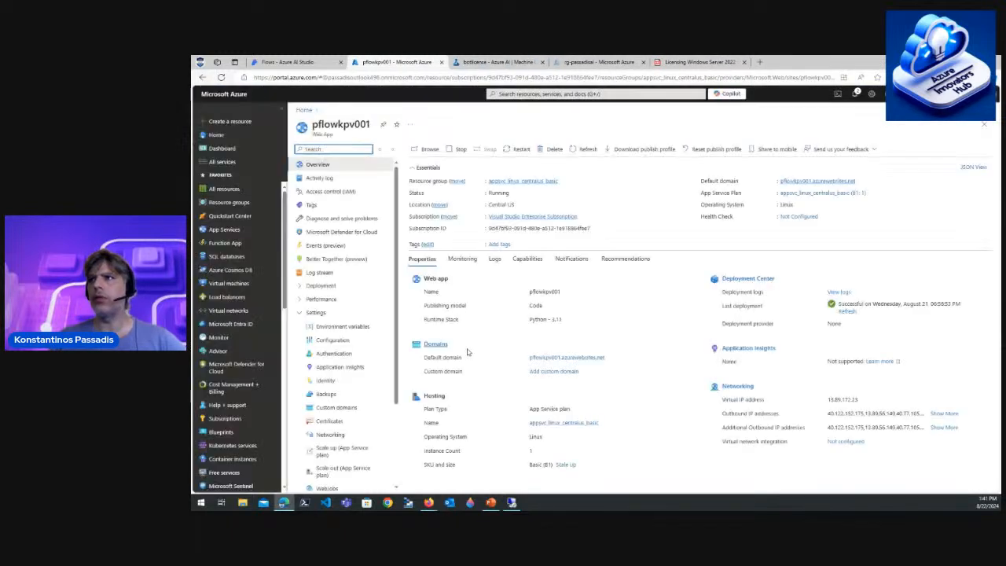
{"action": "left_click", "coordinate": [514, 501]}
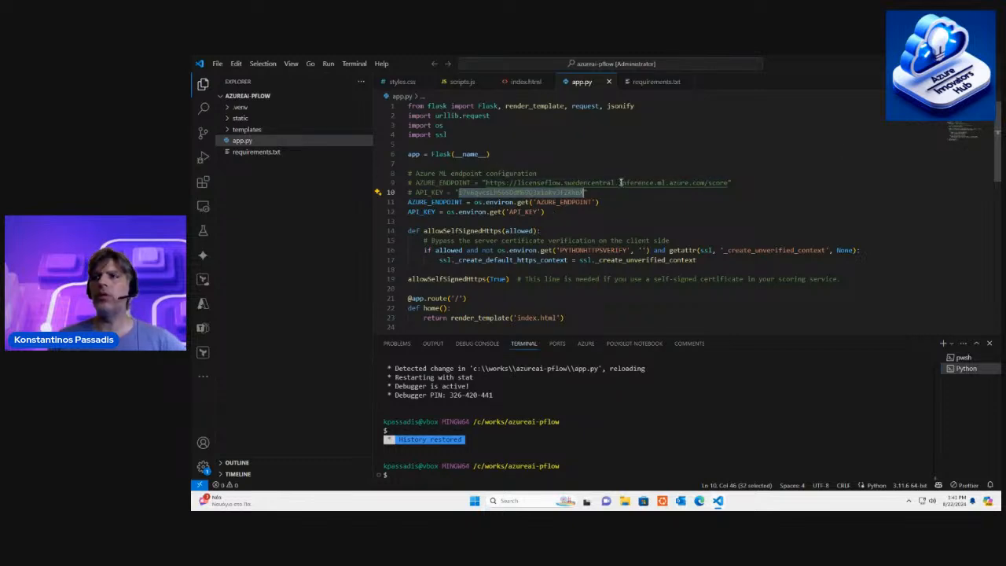
{"action": "scroll", "coordinate": [609, 187], "scroll_direction": "down", "scroll_amount": 4}
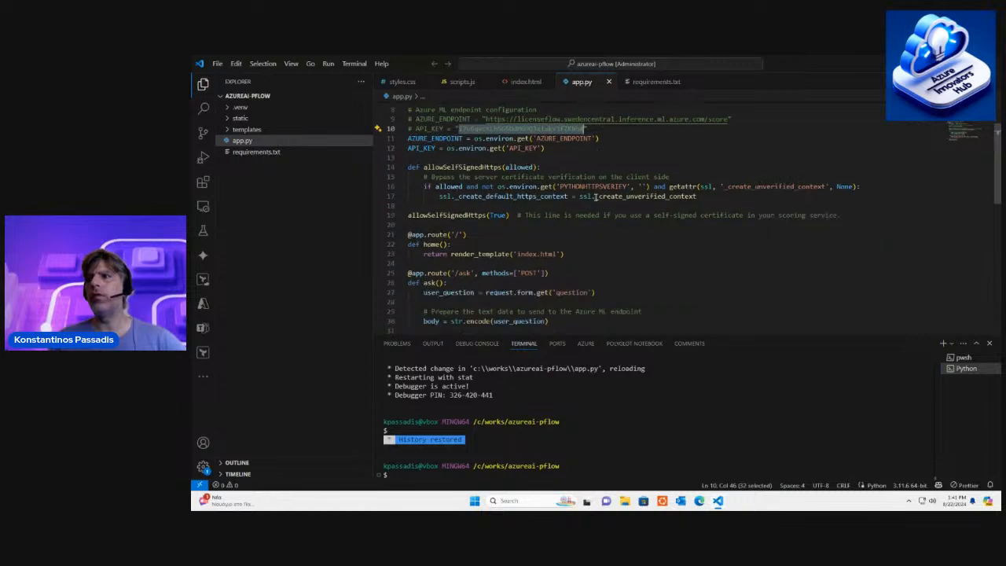
{"action": "scroll", "coordinate": [595, 197], "scroll_direction": "down", "scroll_amount": 2}
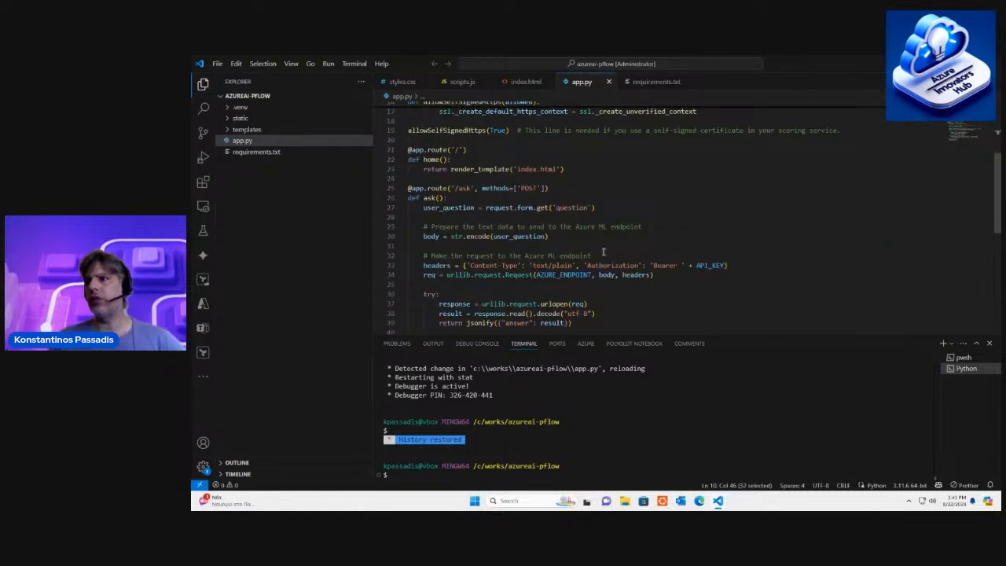
{"action": "scroll", "coordinate": [491, 191], "scroll_direction": "up", "scroll_amount": 5}
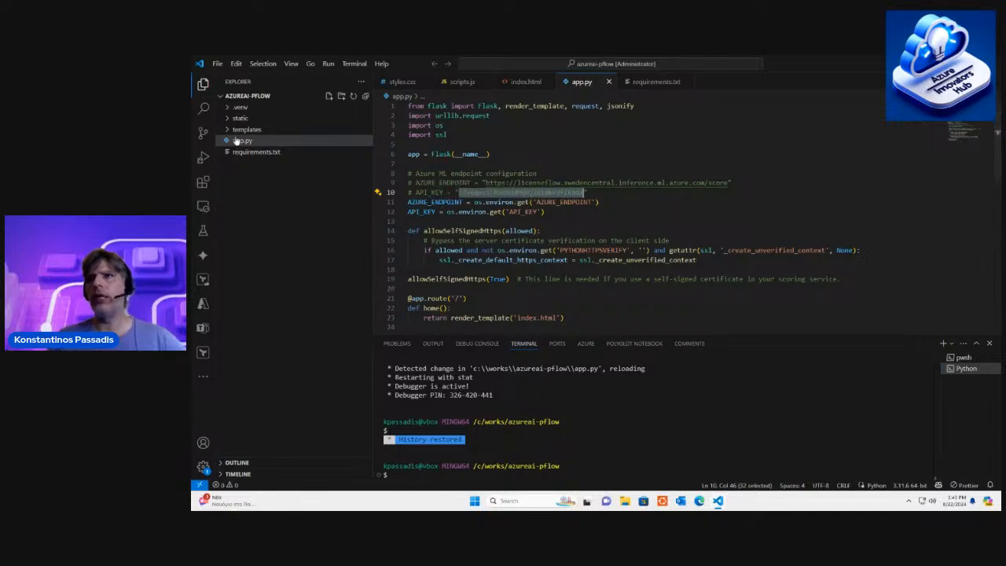
- Expand the static, css, js and templates folders of the azureai-pflow project and open index.html for review
{"action": "left_click", "coordinate": [226, 119]}
{"action": "left_click", "coordinate": [230, 130]}
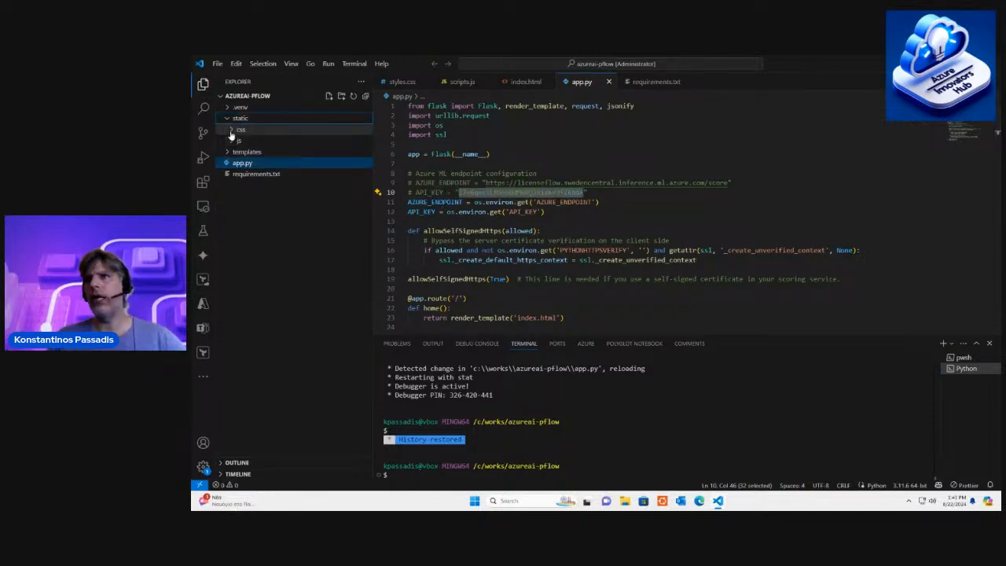
{"action": "left_click", "coordinate": [237, 152]}
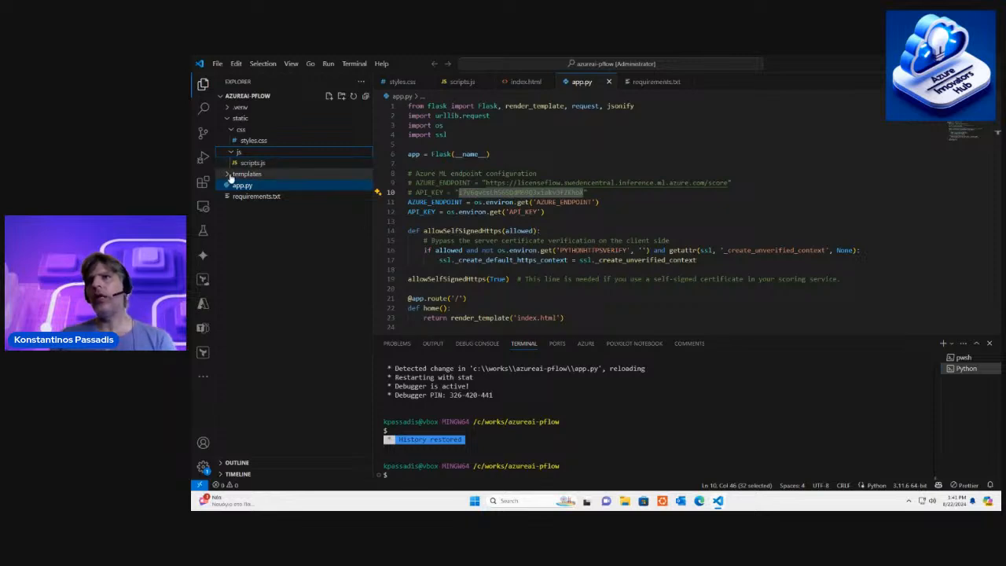
{"action": "left_click", "coordinate": [242, 174]}
{"action": "left_click", "coordinate": [288, 187]}
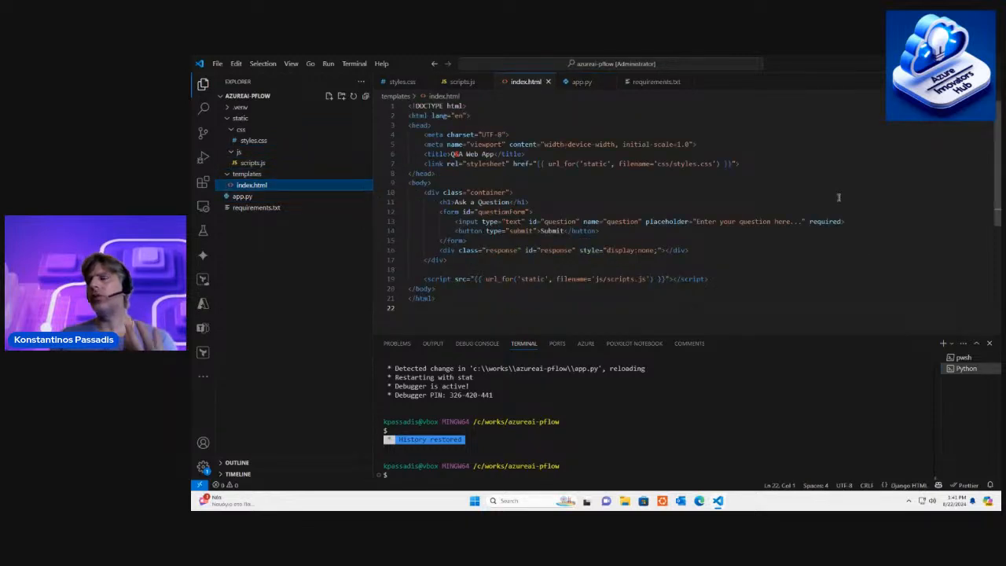
- Leave the remote desktop, return to the botlicense endpoint in Azure Machine Learning Studio, refresh it and examine the deployment details
{"action": "left_click", "coordinate": [952, 63]}
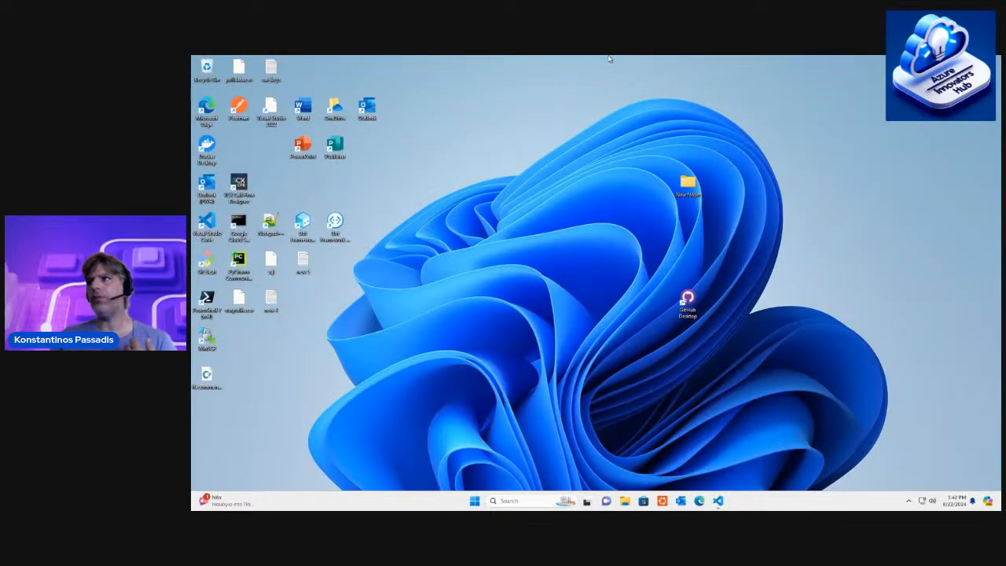
{"action": "mouse_move", "coordinate": [612, 57]}
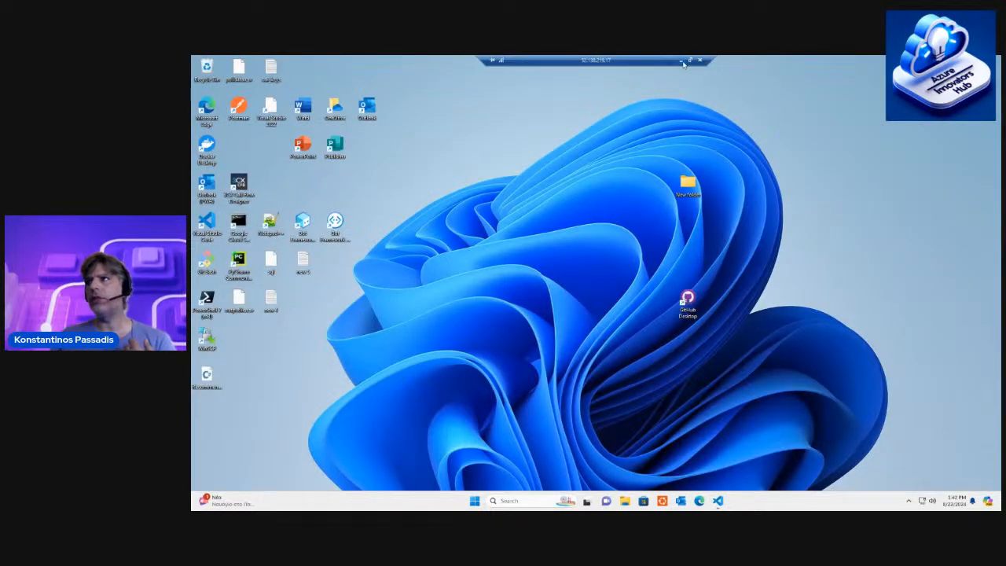
{"action": "left_click", "coordinate": [680, 60]}
{"action": "left_click", "coordinate": [491, 63]}
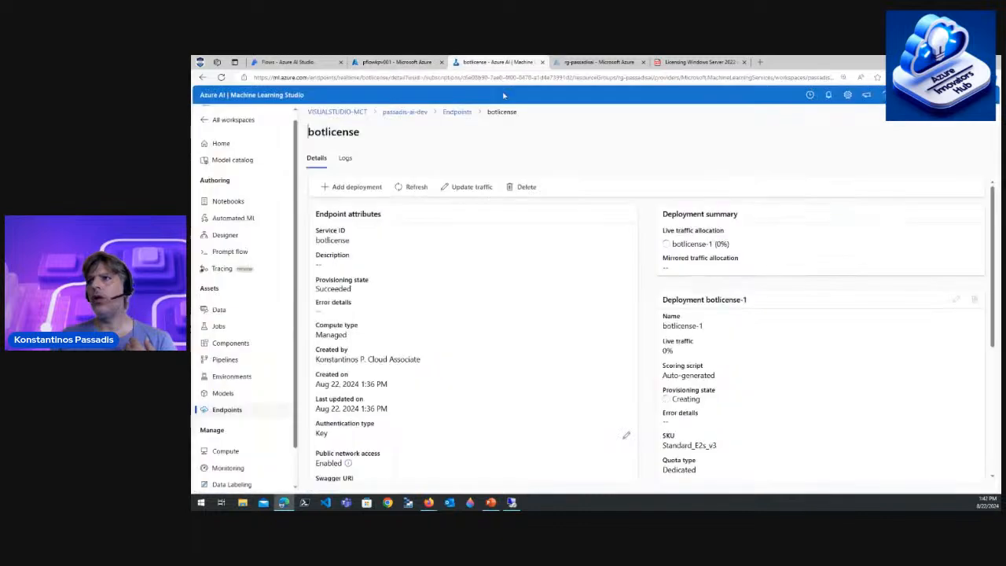
{"action": "left_click", "coordinate": [399, 187]}
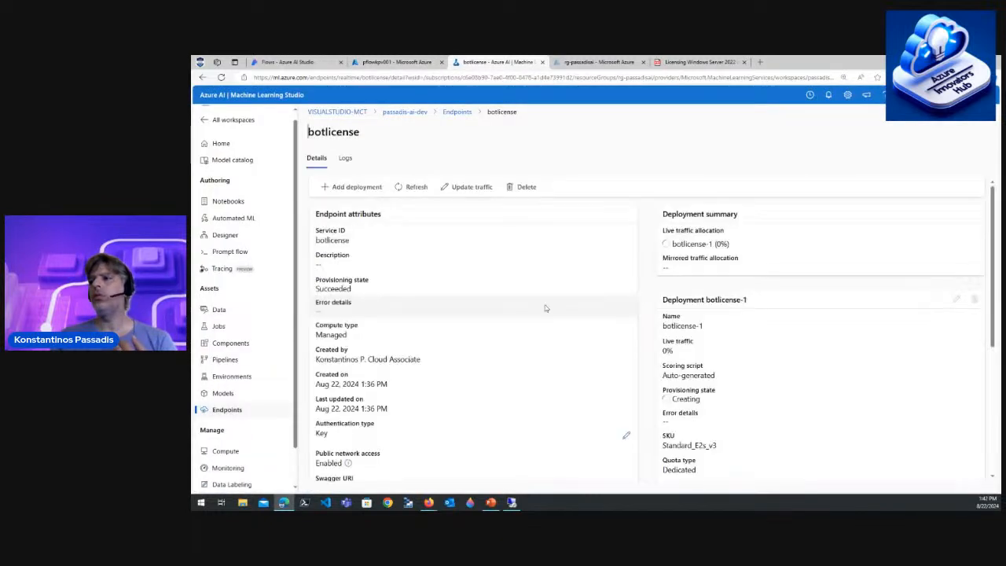
{"action": "scroll", "coordinate": [540, 320], "scroll_direction": "down", "scroll_amount": 3}
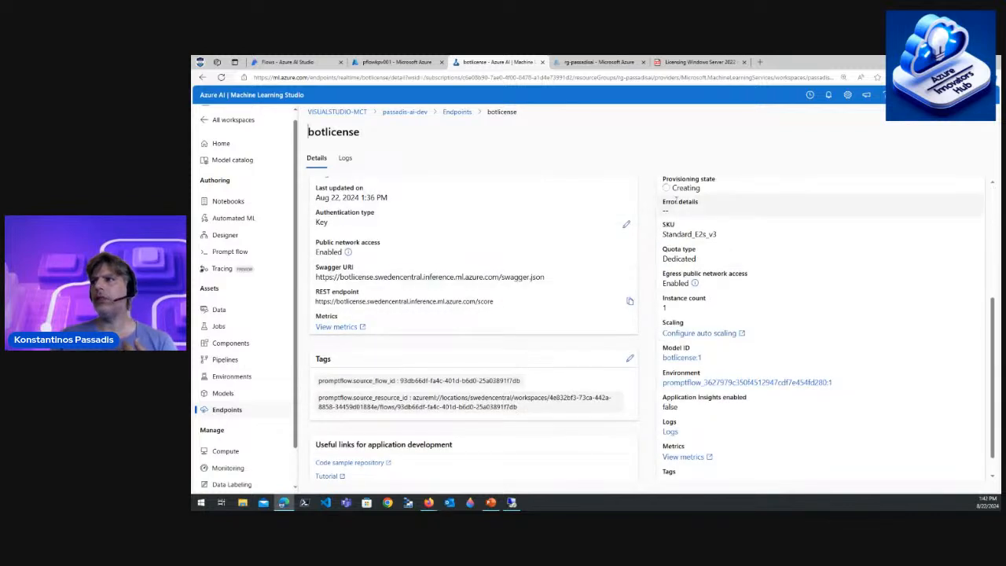
{"action": "scroll", "coordinate": [338, 181], "scroll_direction": "up", "scroll_amount": 3}
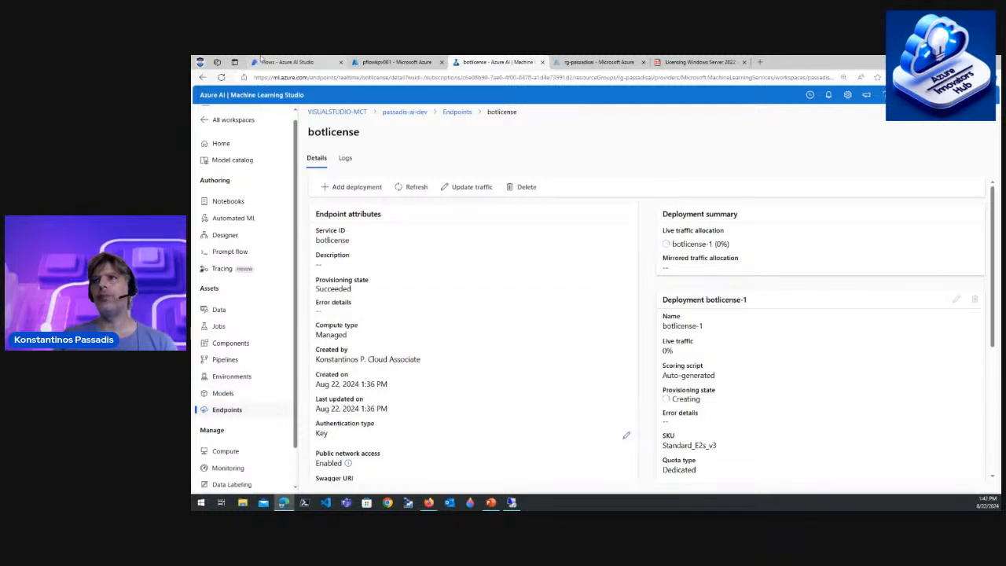
- Glance at the licensebot prompt flow in Azure AI Studio, and refresh and recheck the botlicense endpoint and deployment details
{"action": "left_click", "coordinate": [287, 62]}
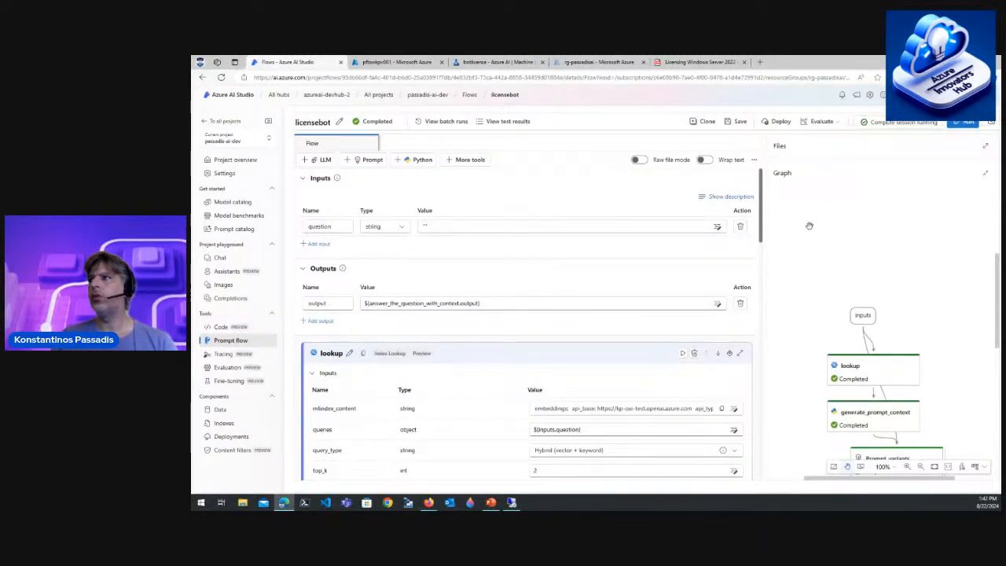
{"action": "left_click", "coordinate": [488, 63]}
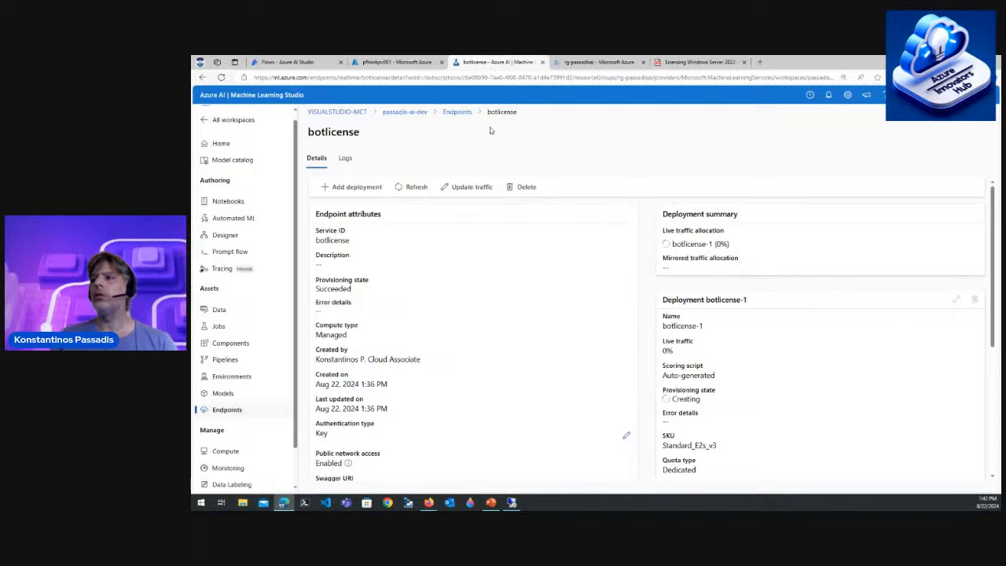
{"action": "left_click", "coordinate": [415, 189]}
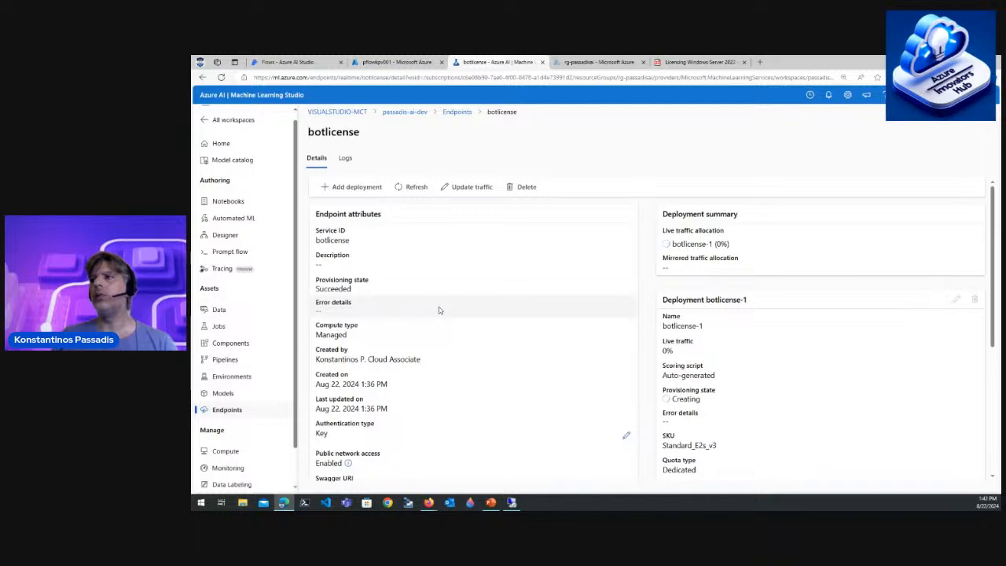
{"action": "scroll", "coordinate": [428, 321], "scroll_direction": "down", "scroll_amount": 3}
{"action": "scroll", "coordinate": [429, 321], "scroll_direction": "down", "scroll_amount": 1}
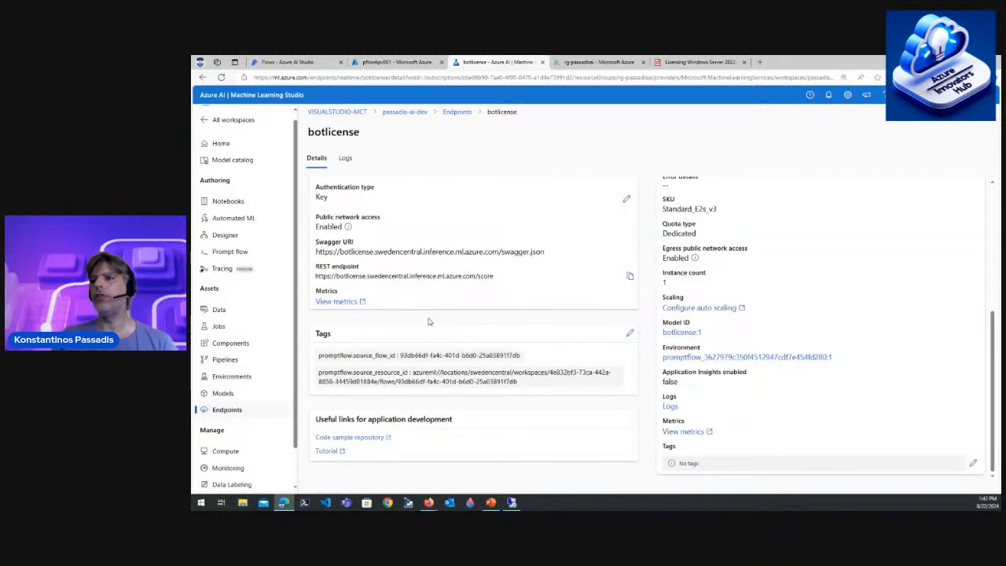
{"action": "scroll", "coordinate": [429, 321], "scroll_direction": "up", "scroll_amount": 5}
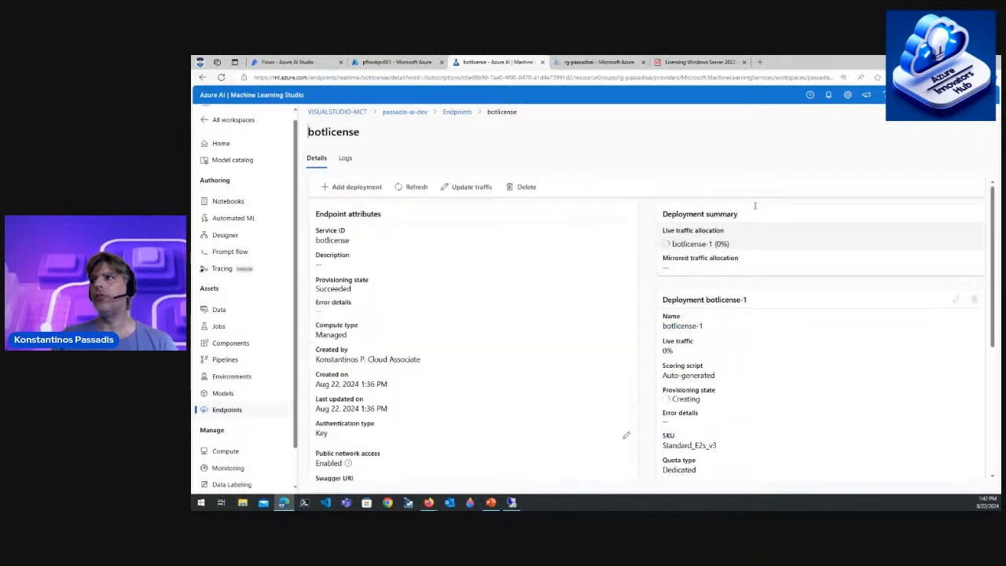
- Close the Licensing Windows Server 2022 document page
{"action": "left_click", "coordinate": [740, 64]}
{"action": "left_click", "coordinate": [744, 62]}
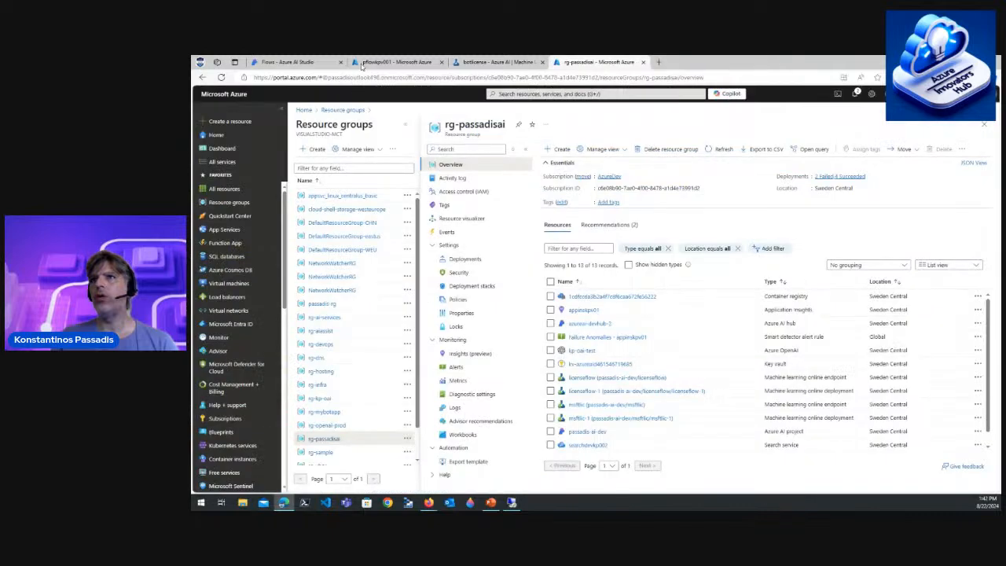
- In Azure AI Studio, view the licensebot project's settings and the azureai-devhub-2 hub overview with its projects and connected resources
{"action": "left_click", "coordinate": [290, 62]}
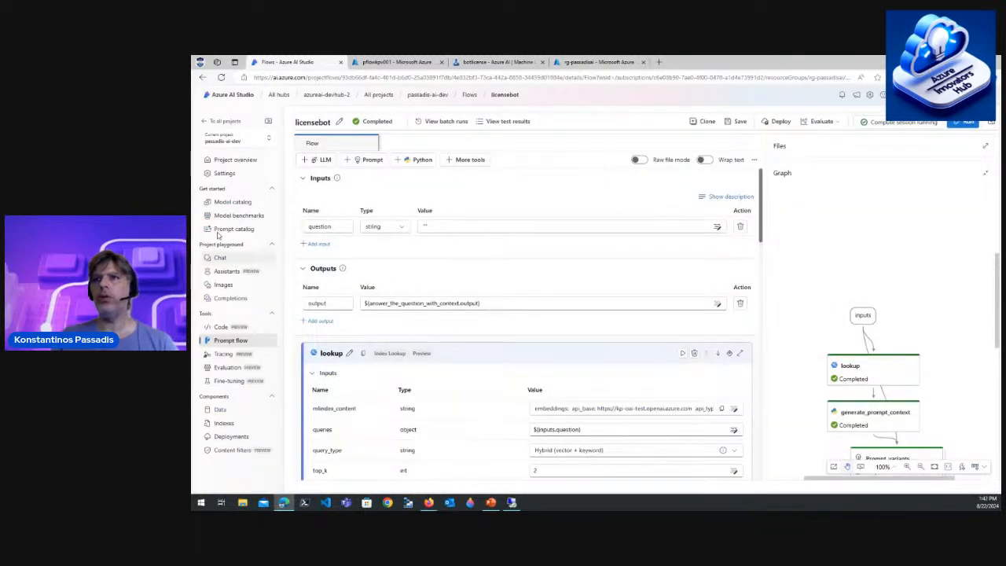
{"action": "left_click", "coordinate": [222, 174]}
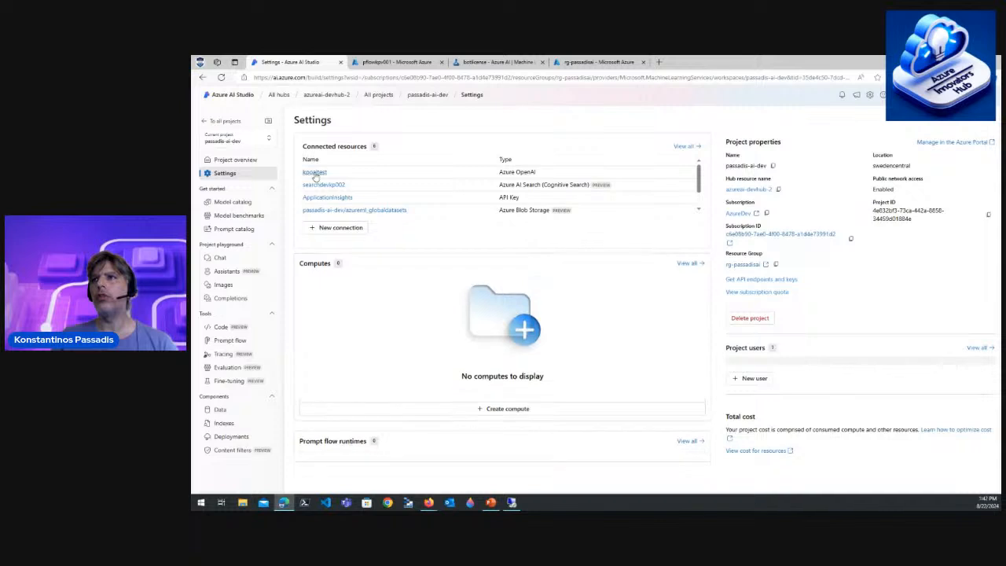
{"action": "left_click", "coordinate": [334, 100]}
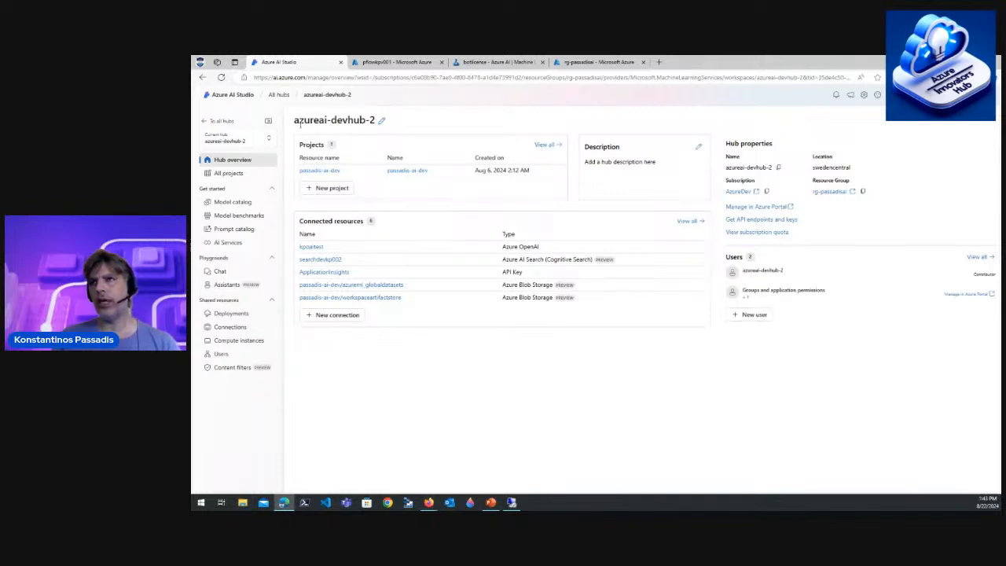
- Open the hub's AI project, go to its settings and view the full list of connected resources
{"action": "left_click", "coordinate": [314, 171]}
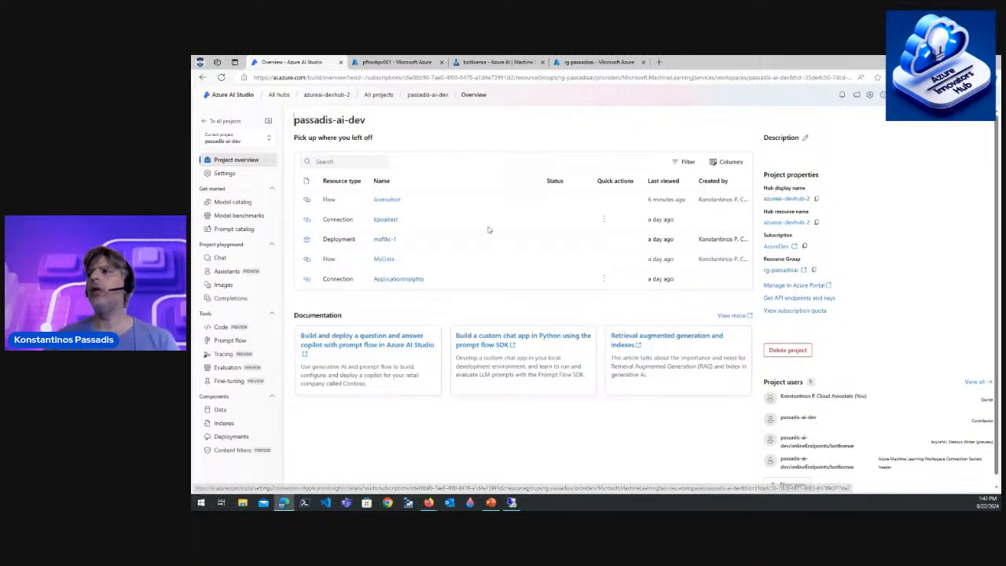
{"action": "left_click", "coordinate": [229, 175]}
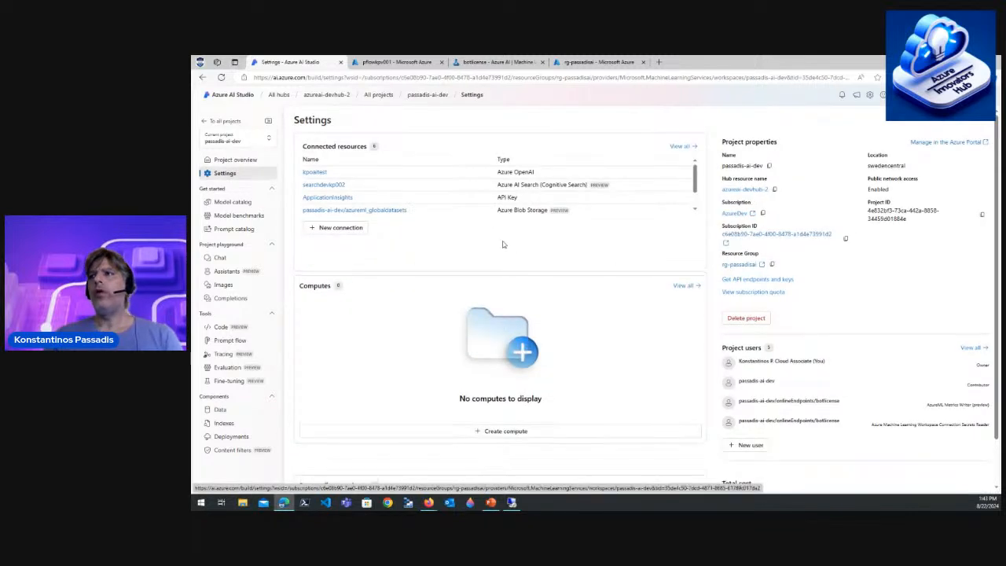
{"action": "left_click", "coordinate": [673, 148]}
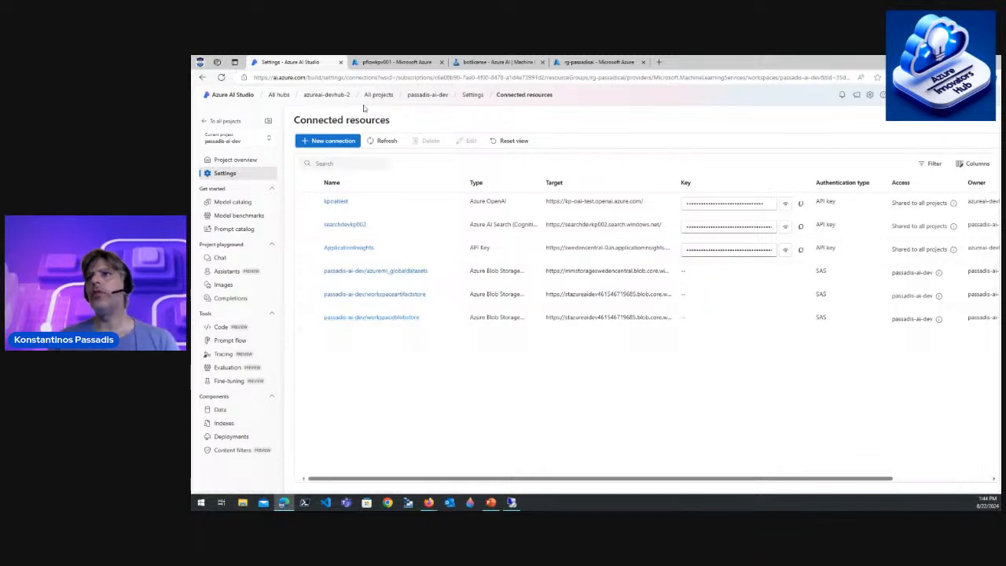
- Check the pflowkpv001 web app in the Azure portal, refresh the AI project's resource group and open its botlicense online endpoint resource
{"action": "left_click", "coordinate": [393, 61]}
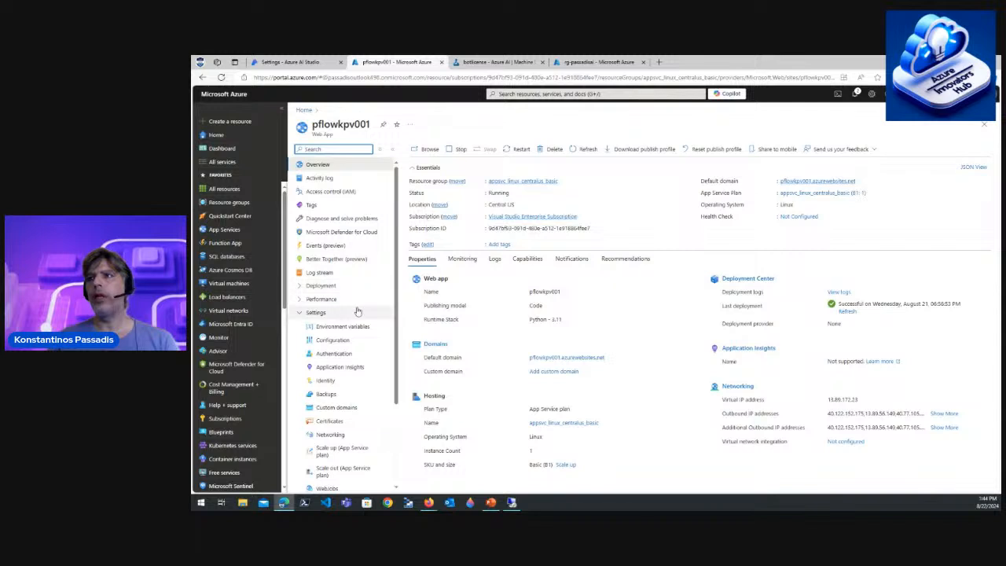
{"action": "left_click", "coordinate": [599, 61]}
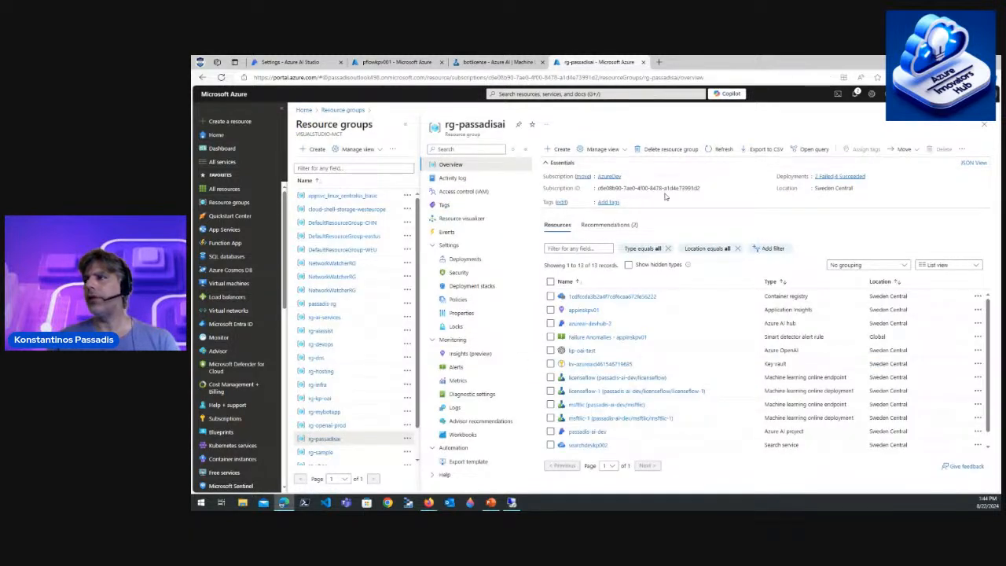
{"action": "left_click", "coordinate": [720, 149]}
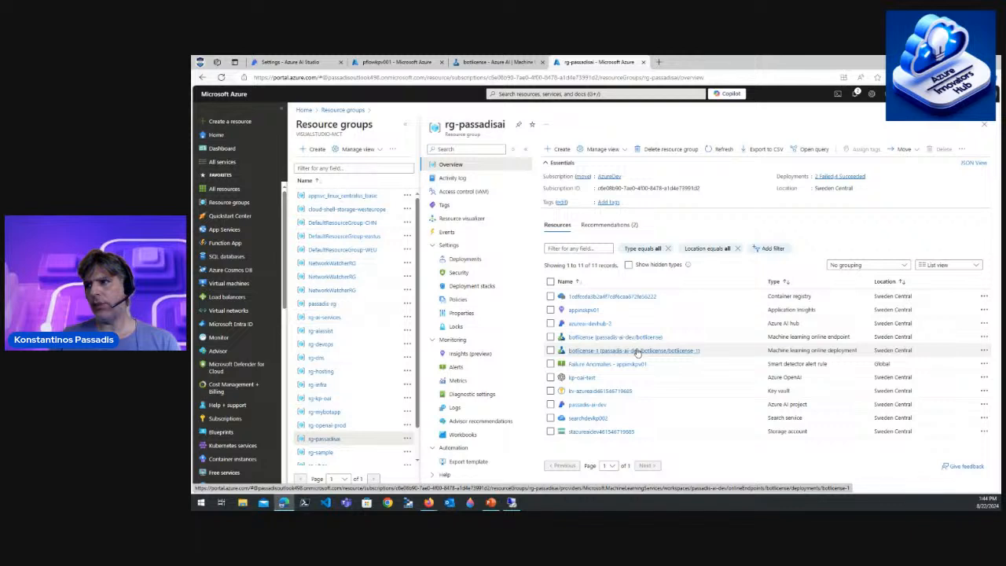
{"action": "left_click", "coordinate": [625, 337]}
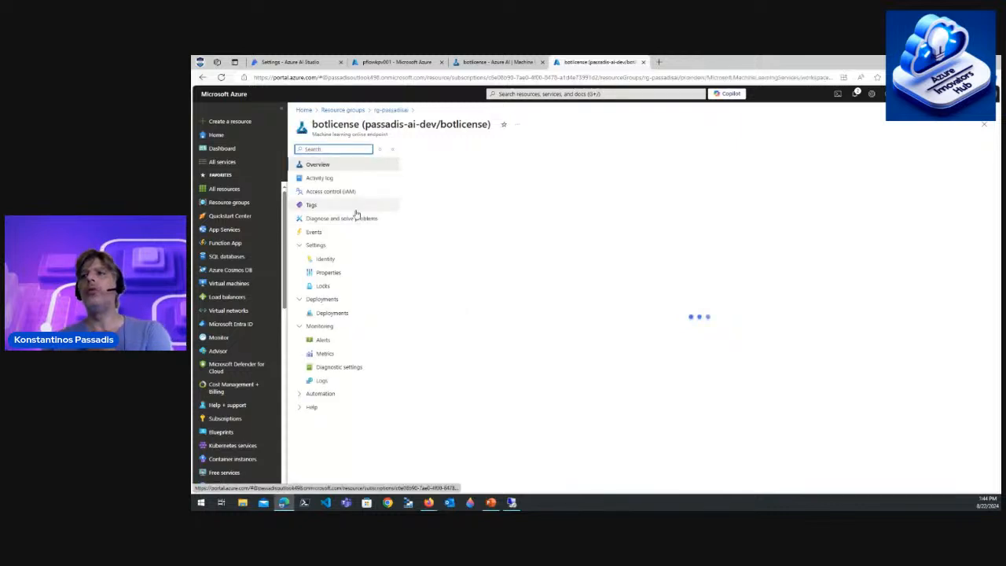
- View the botlicense endpoint's system-assigned identity and its Azure role assignments, widening the Role column to read the full role names
{"action": "left_click", "coordinate": [327, 260]}
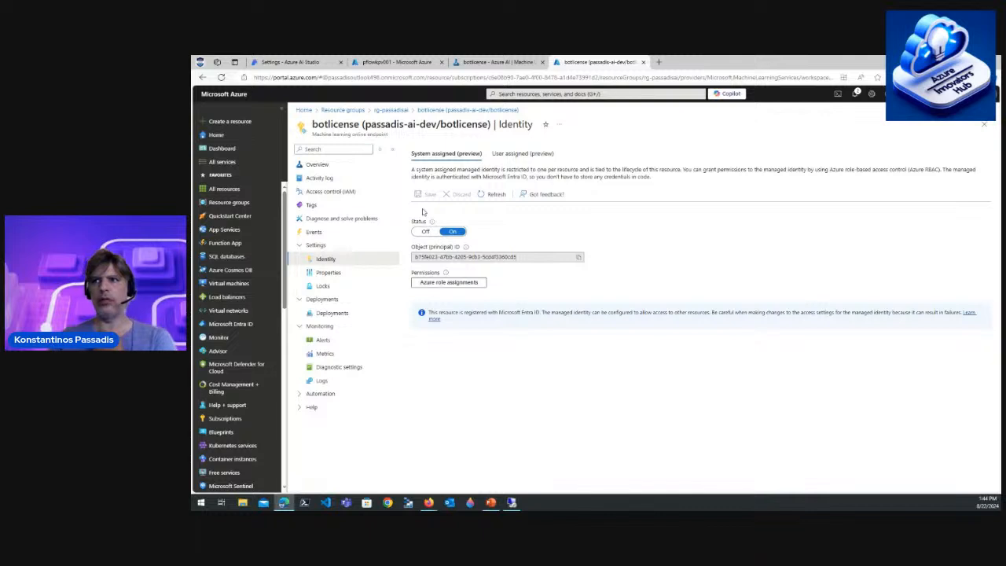
{"action": "left_click", "coordinate": [449, 282]}
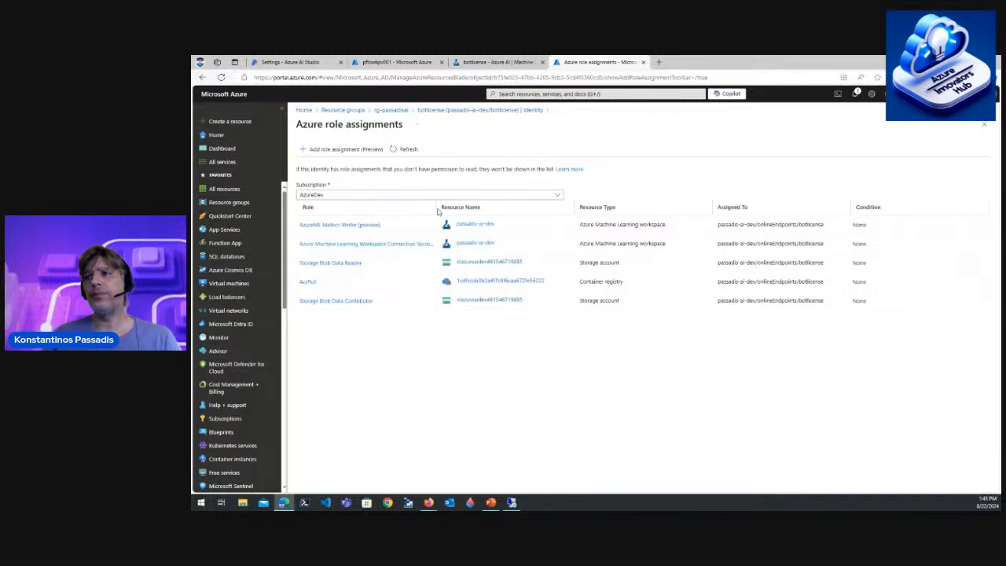
{"action": "left_click_drag", "start_coordinate": [437, 207], "coordinate": [509, 206]}
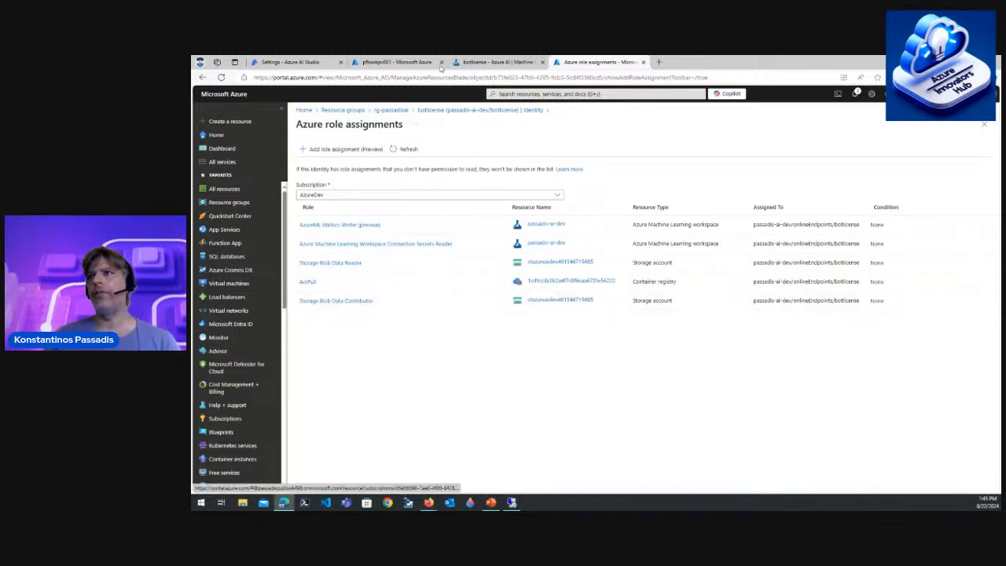
{"action": "left_click", "coordinate": [473, 110]}
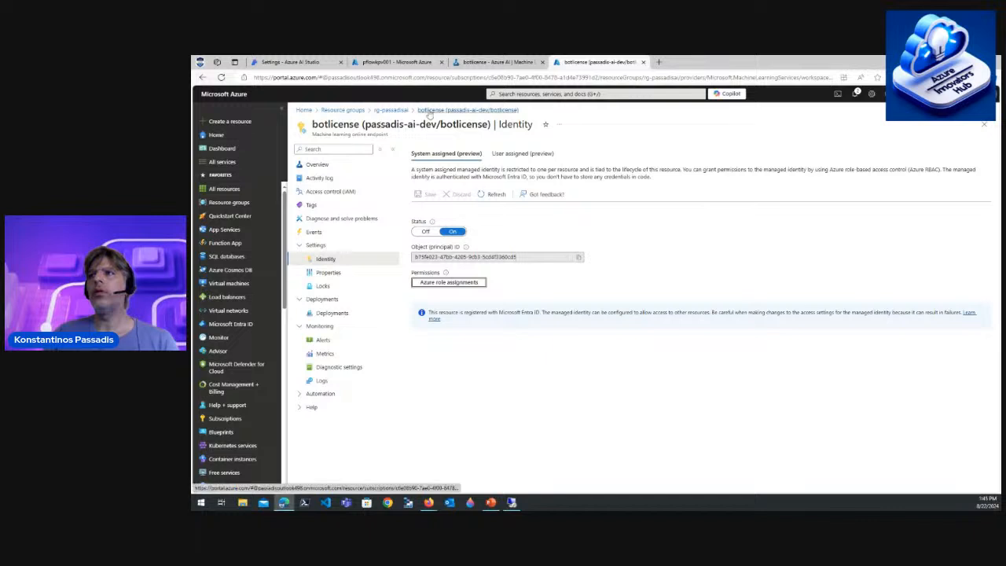
- From the resource group, open the botlicense-1 online deployment and check its scaling settings and overview
{"action": "left_click", "coordinate": [391, 110]}
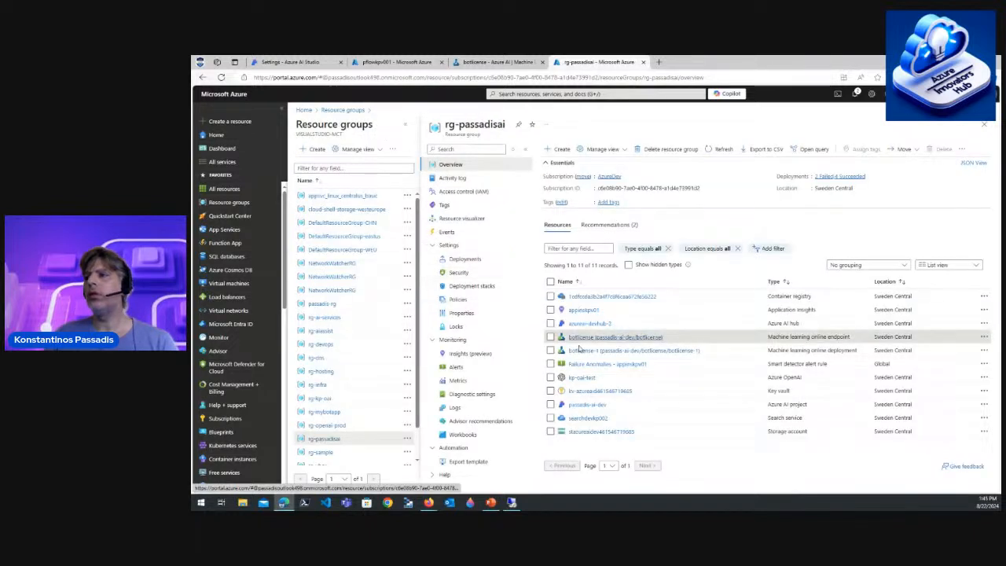
{"action": "left_click", "coordinate": [579, 352]}
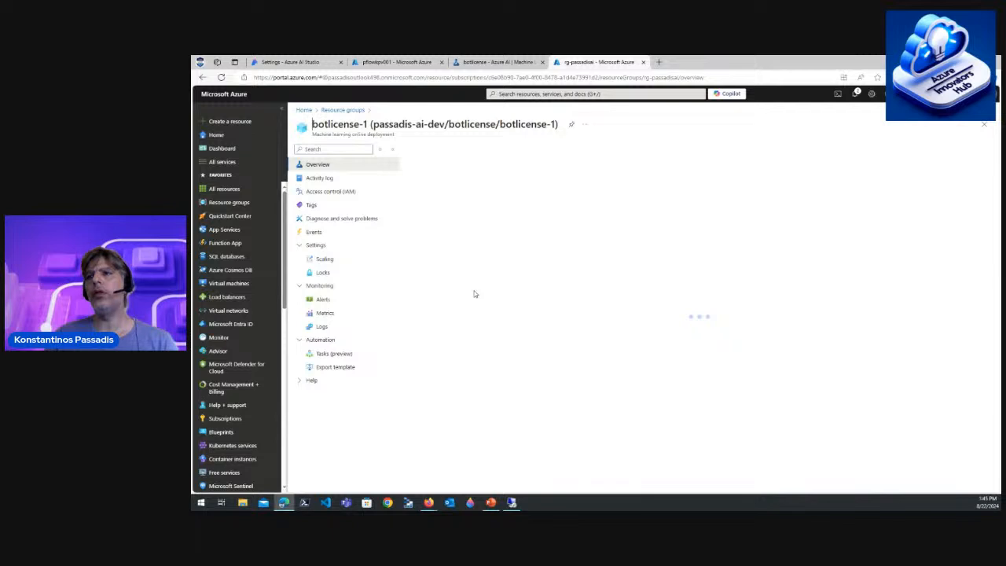
{"action": "left_click", "coordinate": [351, 260]}
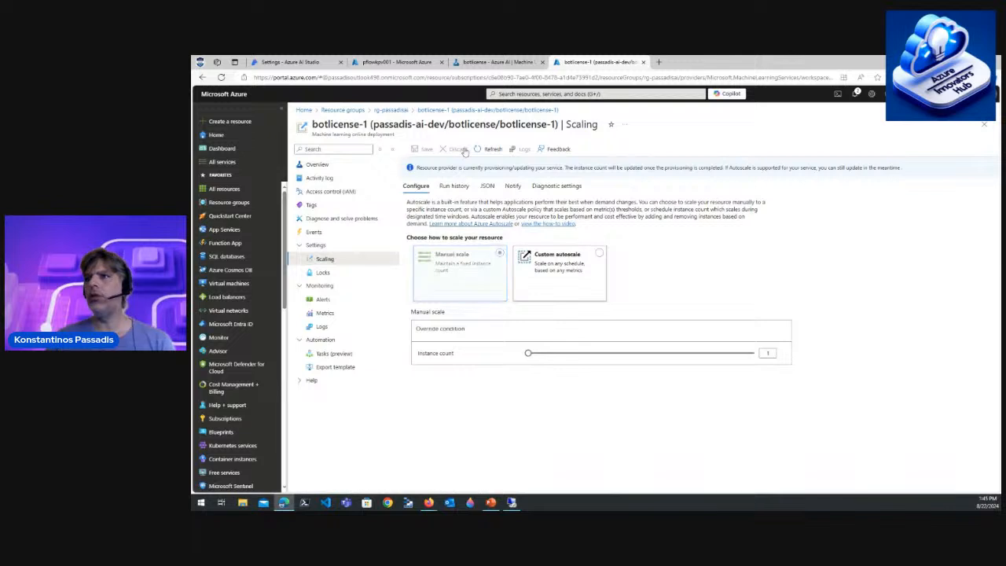
{"action": "left_click", "coordinate": [352, 166]}
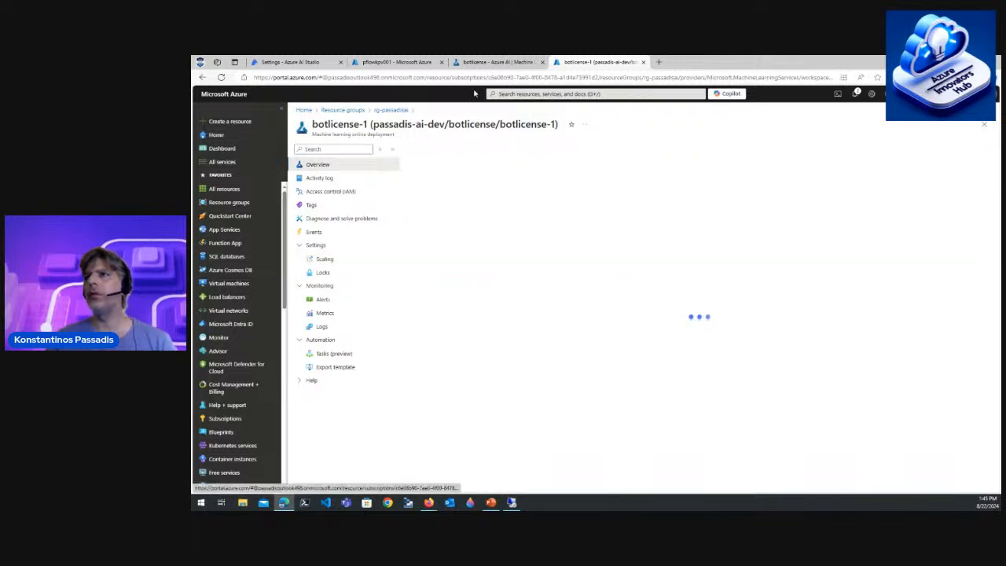
- In Azure Machine Learning Studio, refresh the botlicense endpoint and open the prepare_image job's details from the notifications
{"action": "left_click", "coordinate": [495, 61]}
{"action": "left_click", "coordinate": [411, 189]}
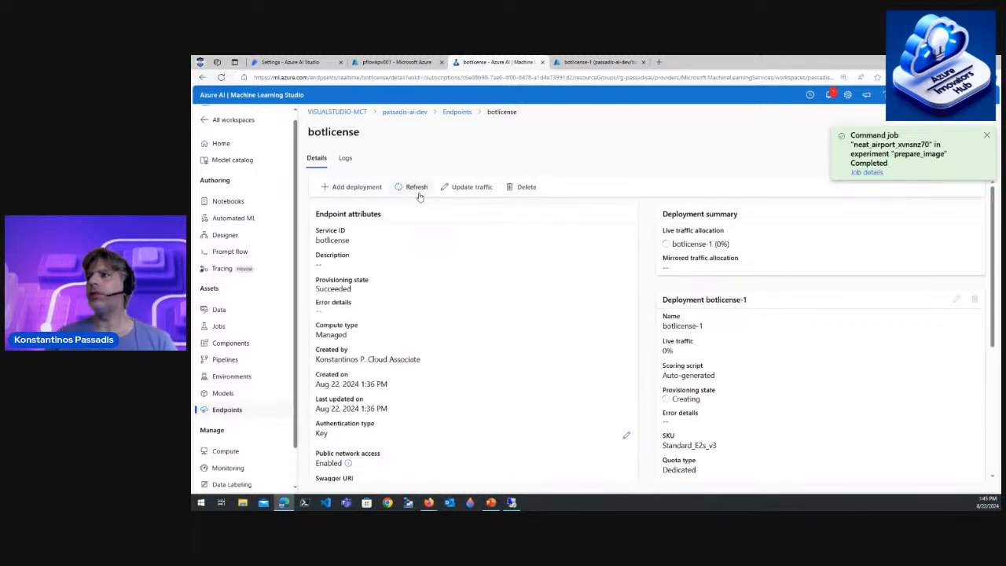
{"action": "left_click", "coordinate": [828, 94]}
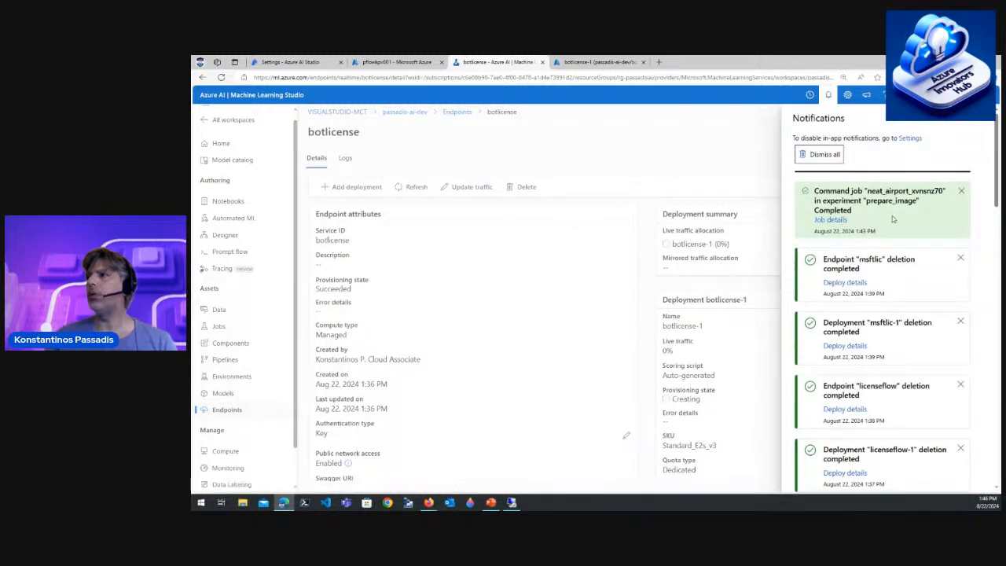
{"action": "left_click", "coordinate": [829, 220]}
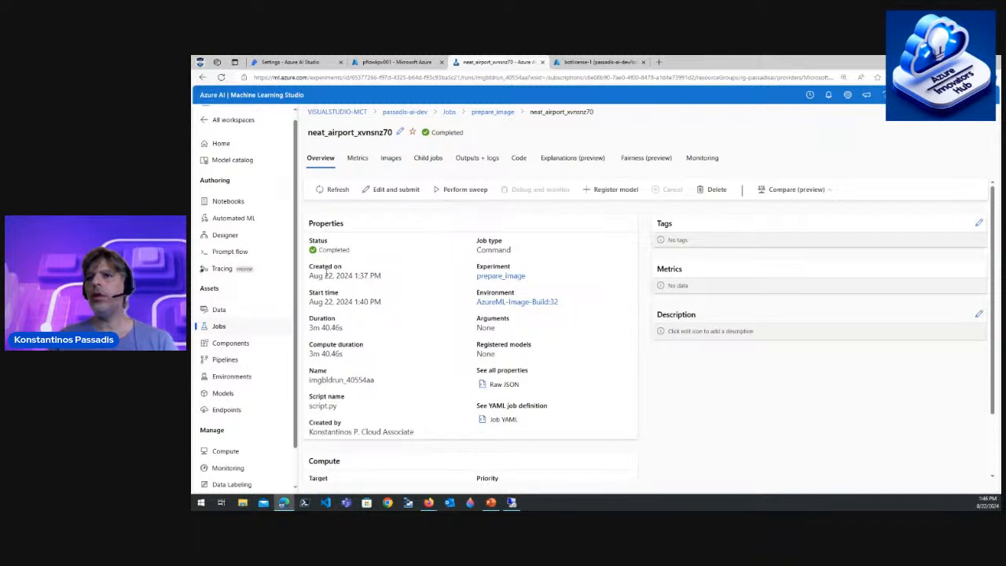
- Return to the botlicense endpoint, refresh and review its deployment details, and check the botlicense-1 ARM error and online deployment logs
{"action": "left_click", "coordinate": [227, 410]}
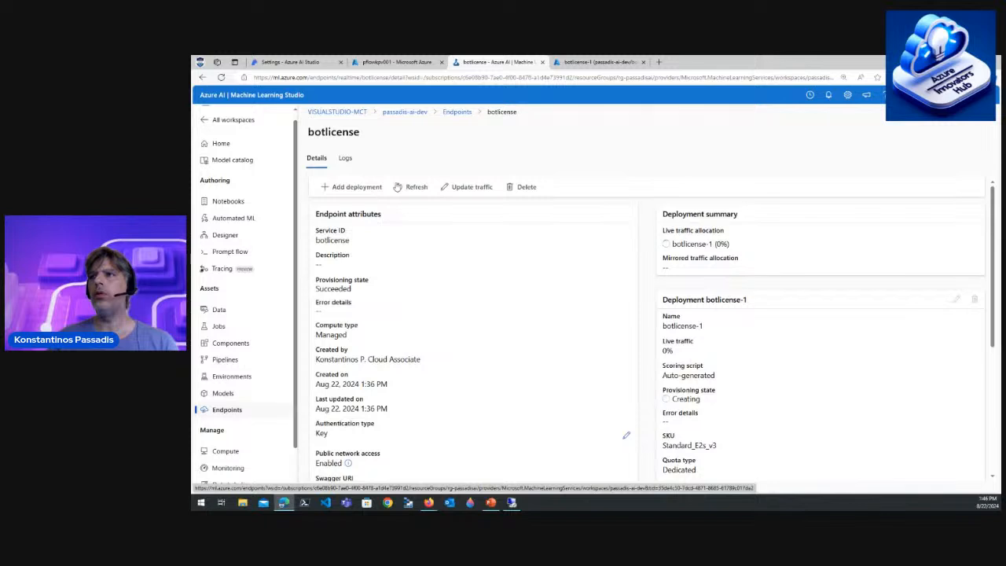
{"action": "left_click", "coordinate": [398, 187]}
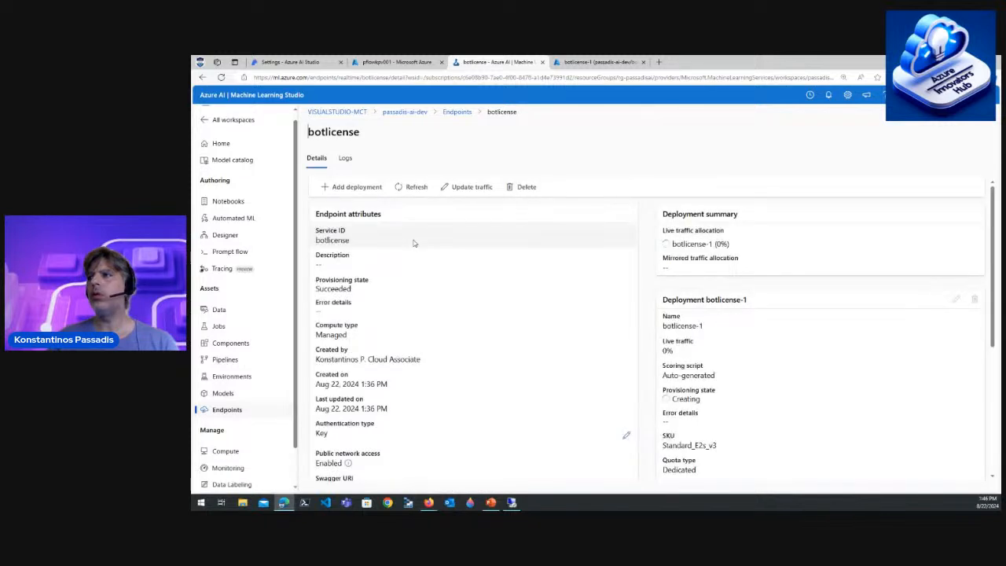
{"action": "scroll", "coordinate": [726, 315], "scroll_direction": "down", "scroll_amount": 5}
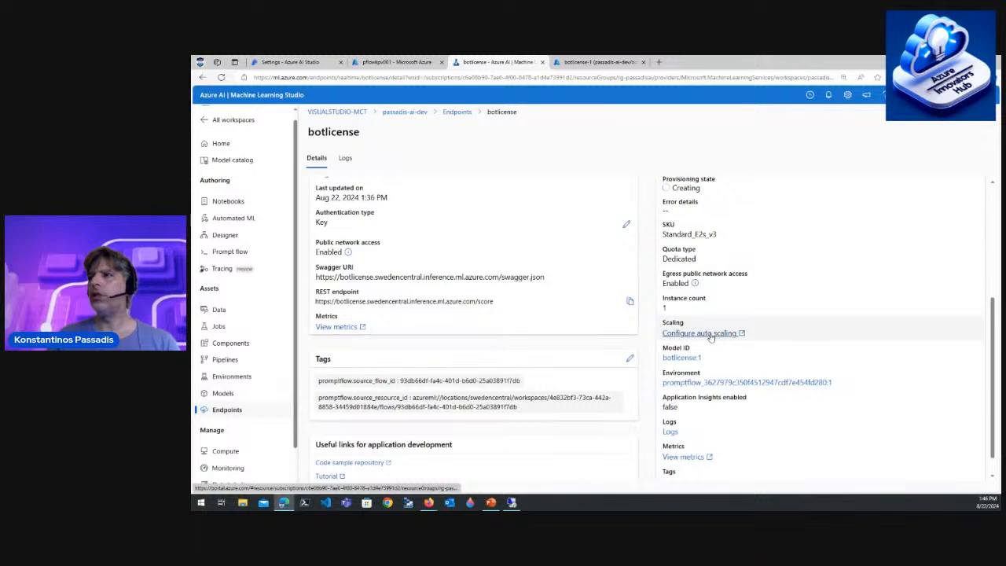
{"action": "scroll", "coordinate": [772, 316], "scroll_direction": "up", "scroll_amount": 5}
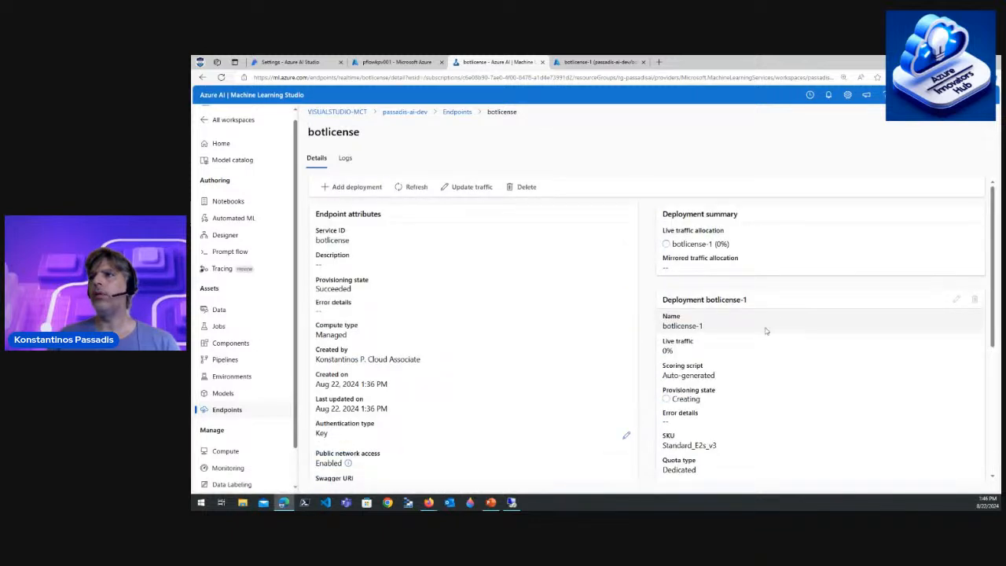
{"action": "left_click", "coordinate": [412, 188]}
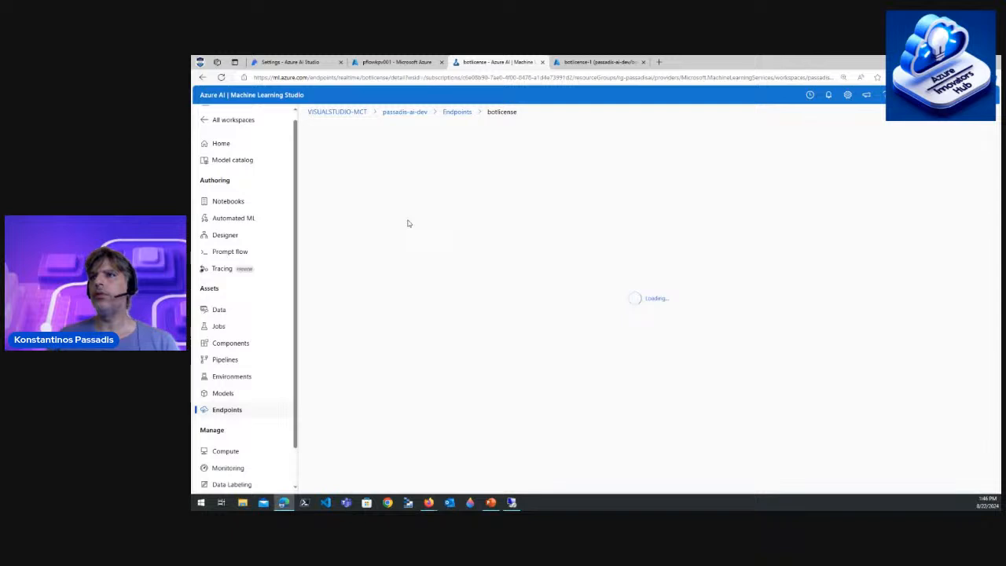
{"action": "left_click", "coordinate": [345, 159]}
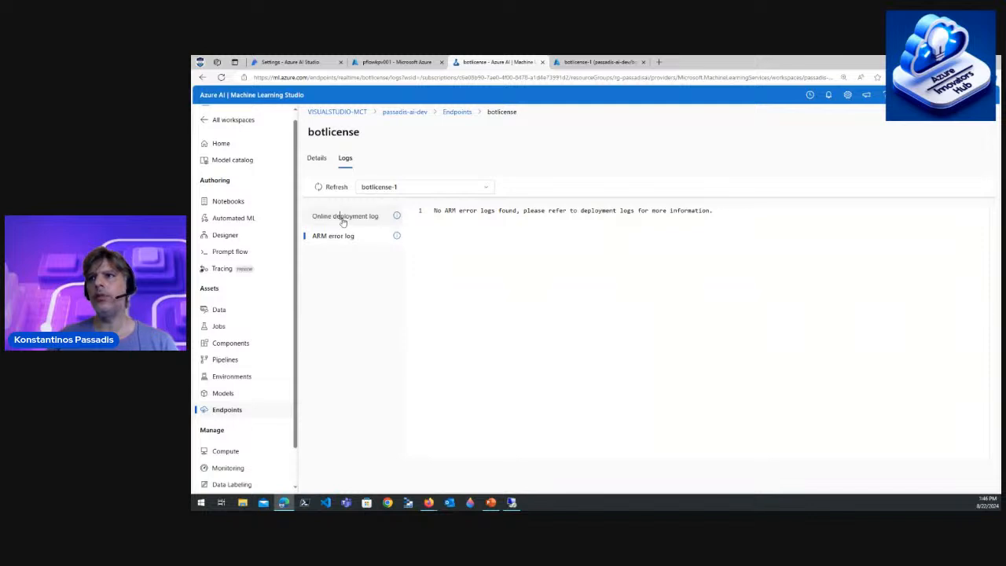
{"action": "left_click", "coordinate": [343, 218]}
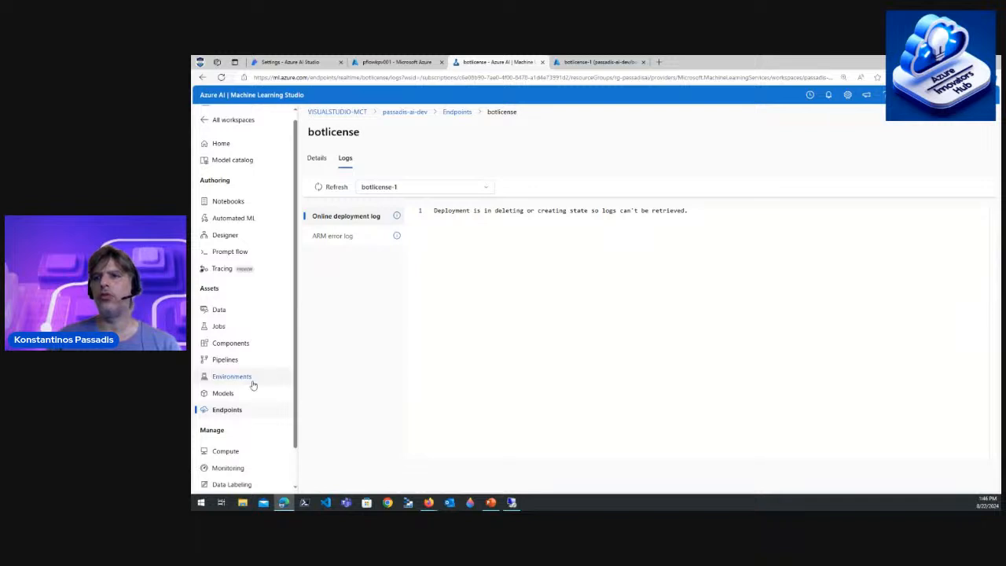
- In the Azure portal, refresh the pflowkpv001 web app overview and check the botlicense-1 deployment overview
{"action": "left_click", "coordinate": [295, 61]}
{"action": "left_click", "coordinate": [389, 61]}
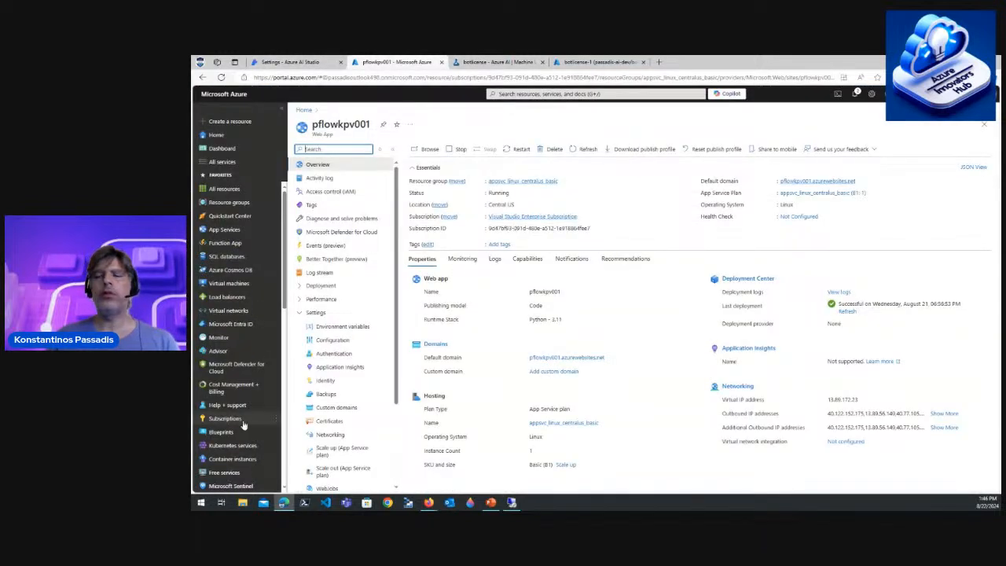
{"action": "left_click", "coordinate": [588, 149]}
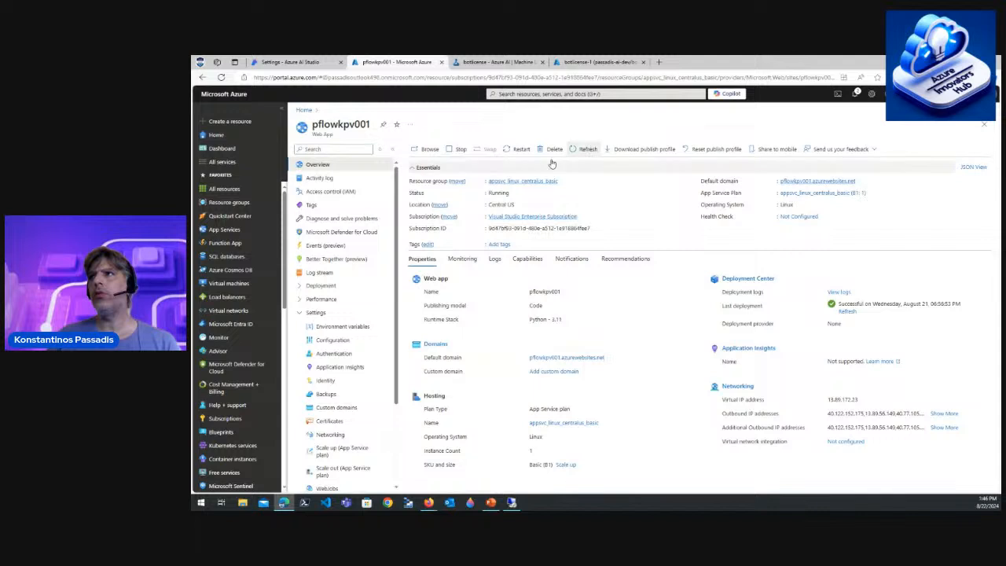
{"action": "left_click", "coordinate": [597, 61]}
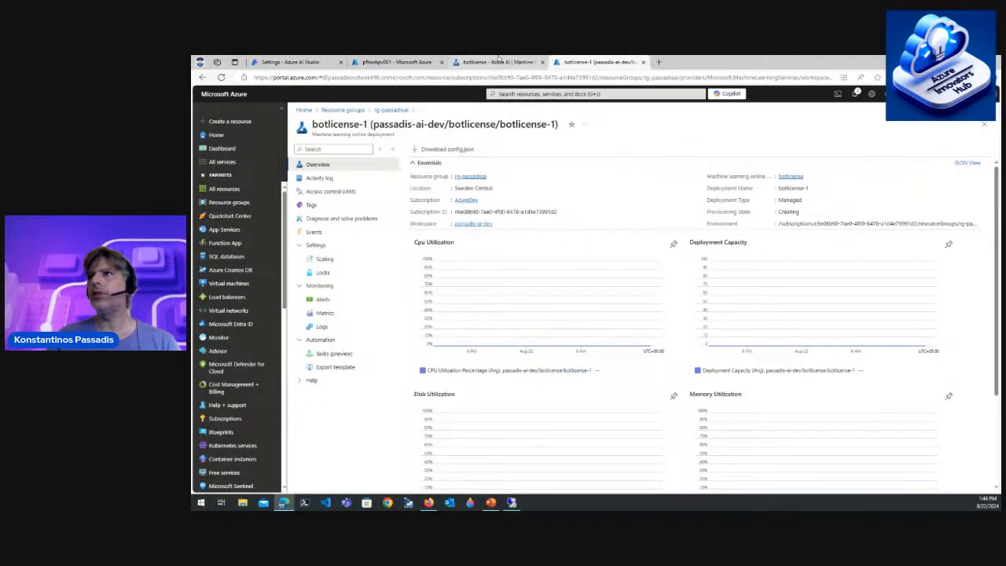
- In Azure Machine Learning Studio, refresh the botlicense details and the real-time endpoints list, and reopen botlicense to check its provisioning
{"action": "left_click", "coordinate": [497, 62]}
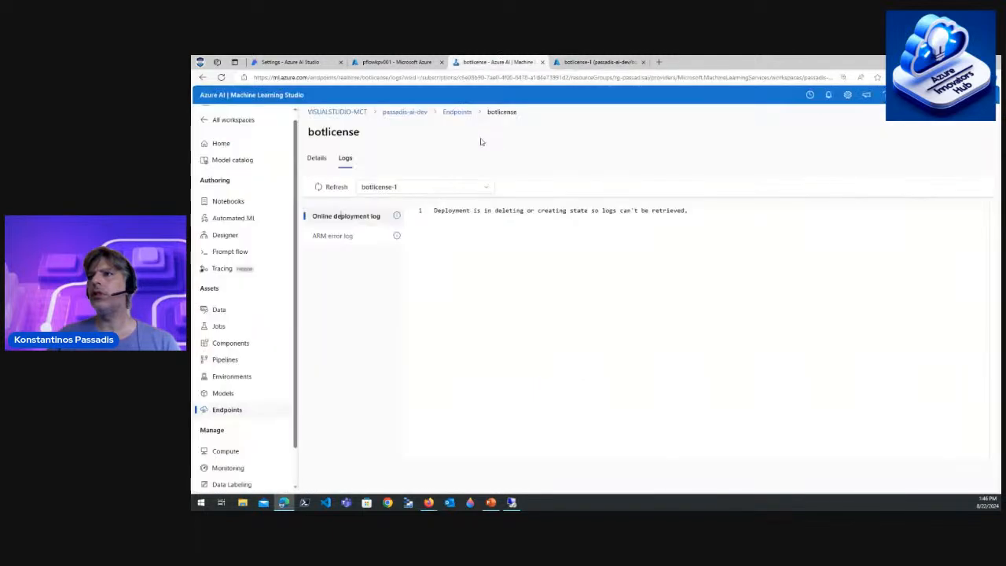
{"action": "left_click", "coordinate": [316, 159]}
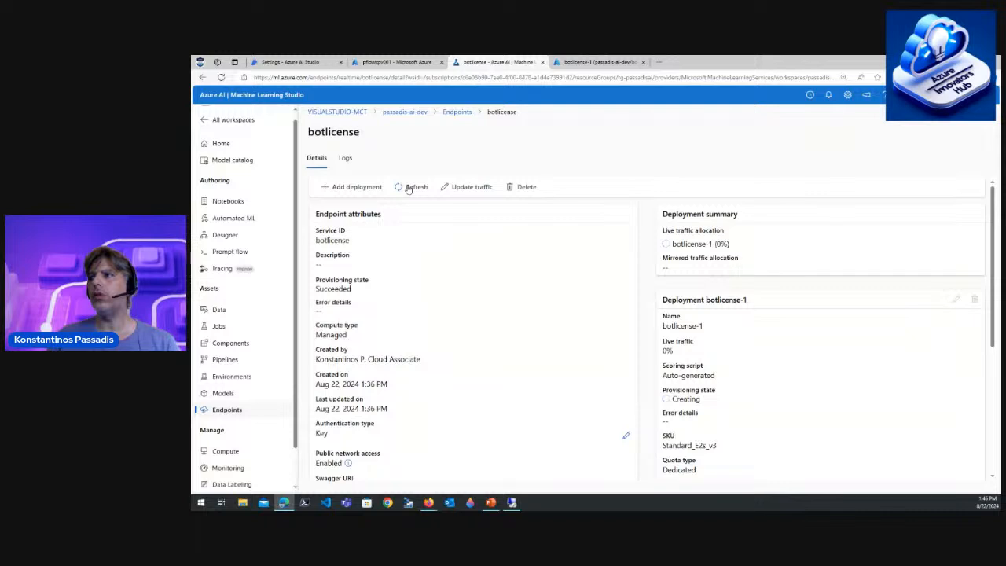
{"action": "left_click", "coordinate": [410, 187]}
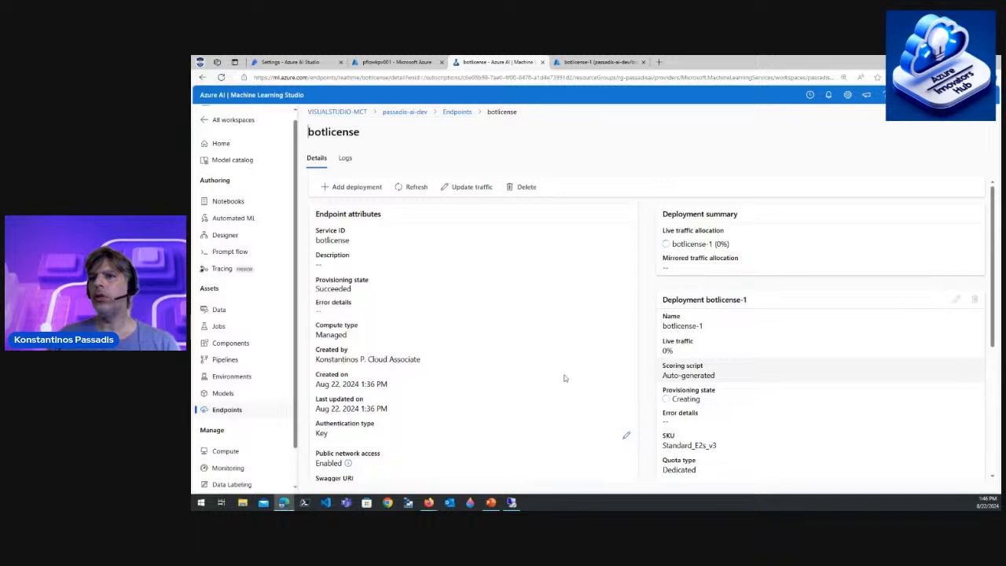
{"action": "left_click", "coordinate": [228, 410]}
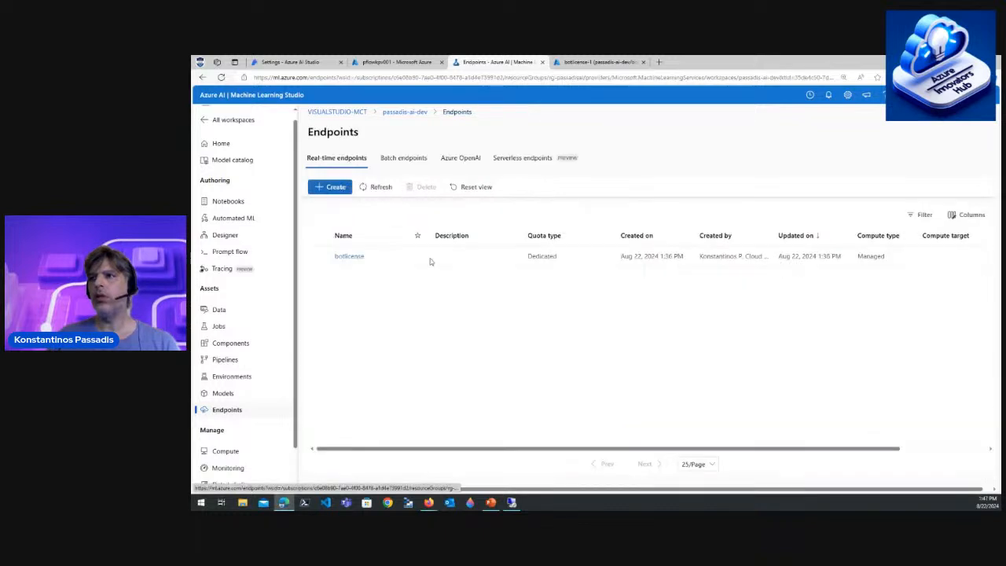
{"action": "left_click", "coordinate": [388, 189]}
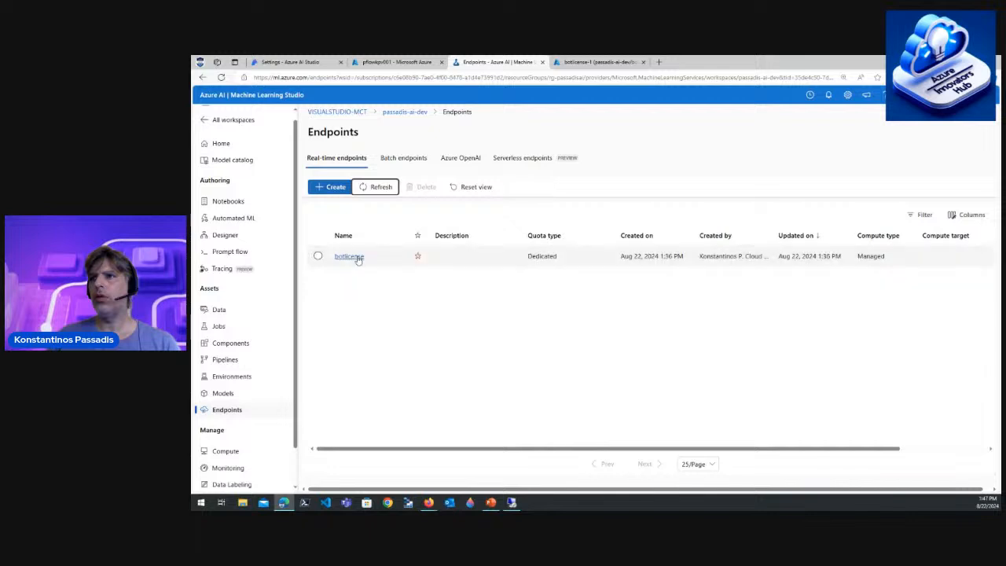
{"action": "left_click", "coordinate": [357, 259]}
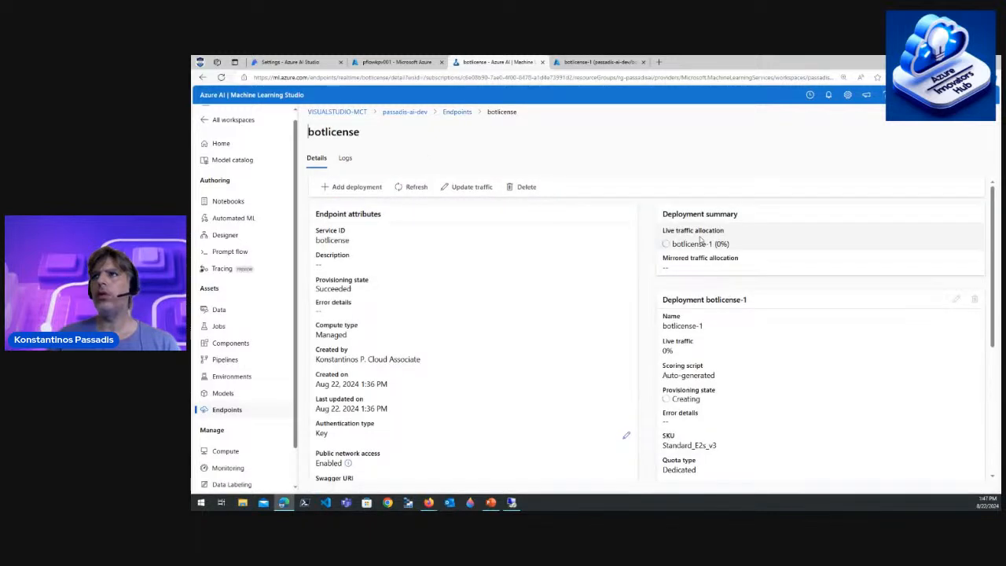
- Switch to Visual Studio Code on the remote desktop, open app.py and highlight the commented Azure ML endpoint configuration lines
{"action": "left_click", "coordinate": [301, 62]}
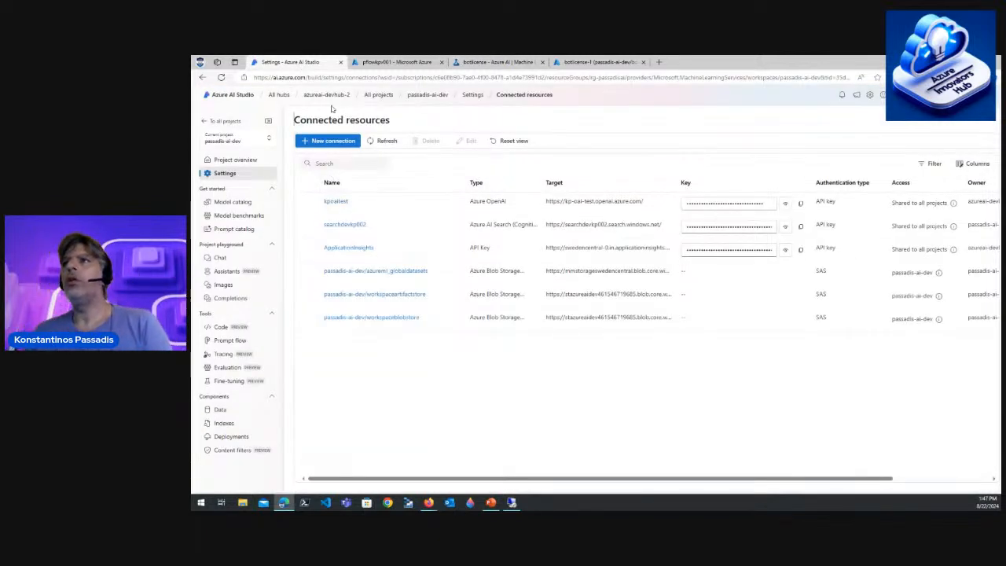
{"action": "left_click", "coordinate": [401, 62]}
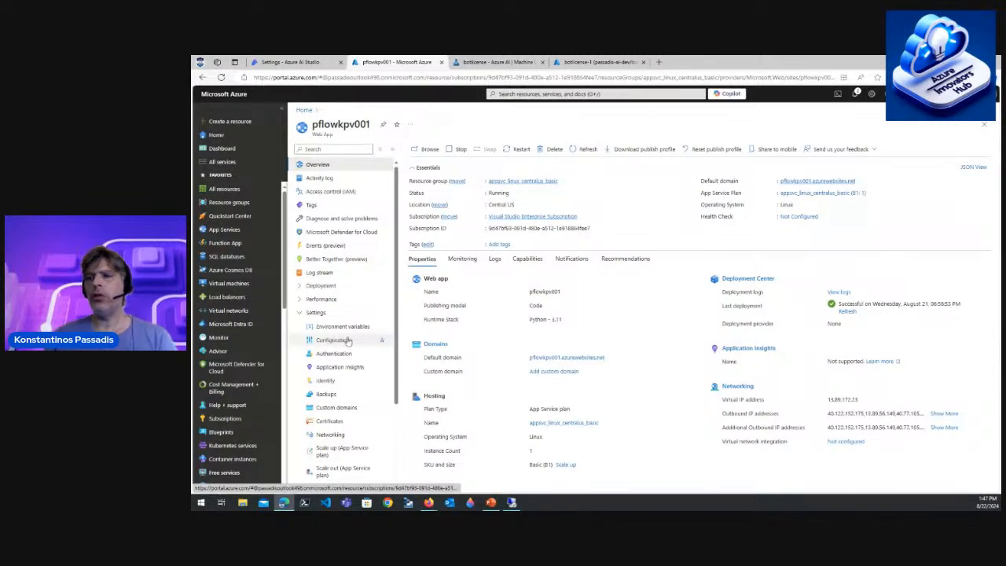
{"action": "left_click", "coordinate": [513, 502]}
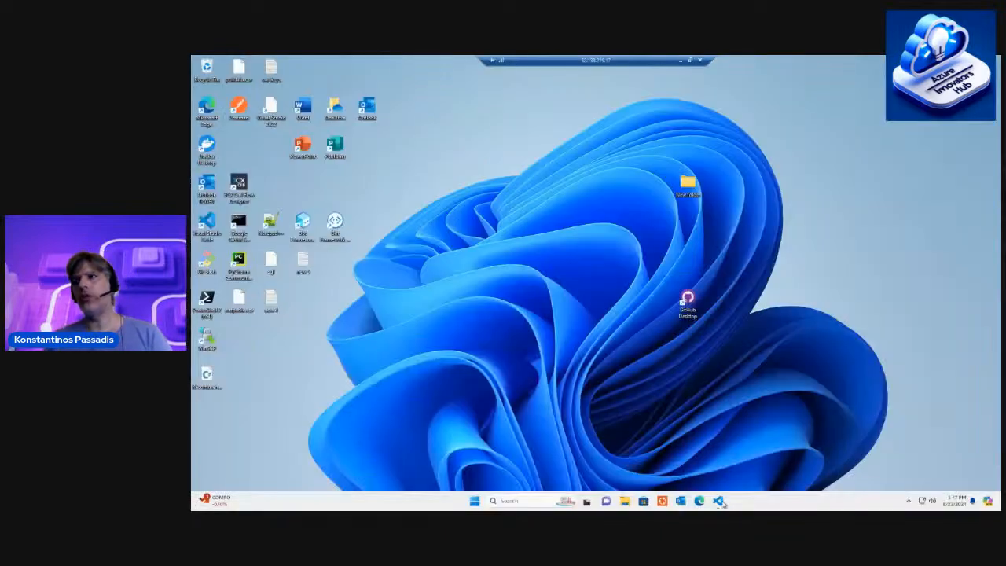
{"action": "left_click", "coordinate": [717, 501]}
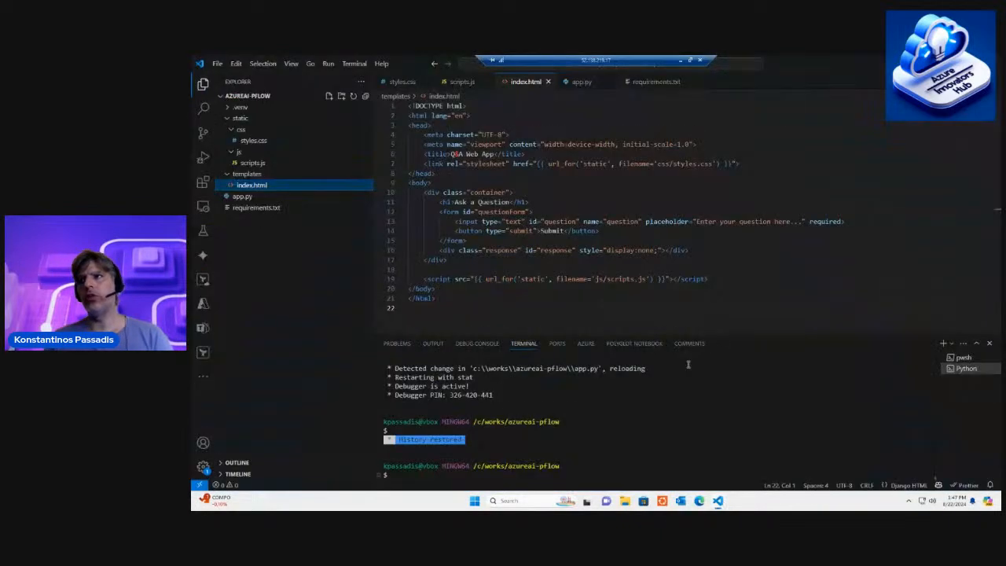
{"action": "left_click", "coordinate": [245, 196]}
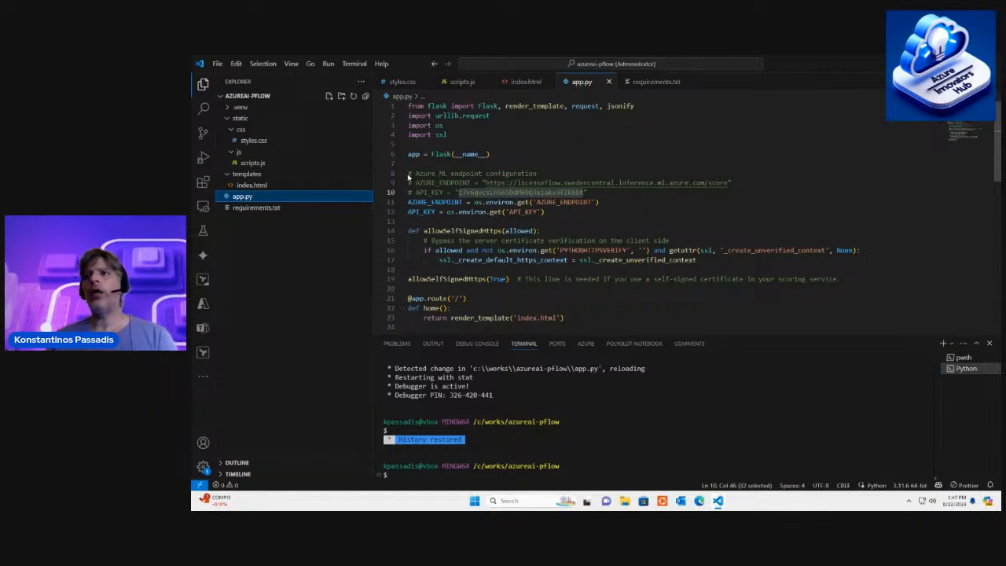
{"action": "left_click_drag", "start_coordinate": [409, 173], "coordinate": [653, 196]}
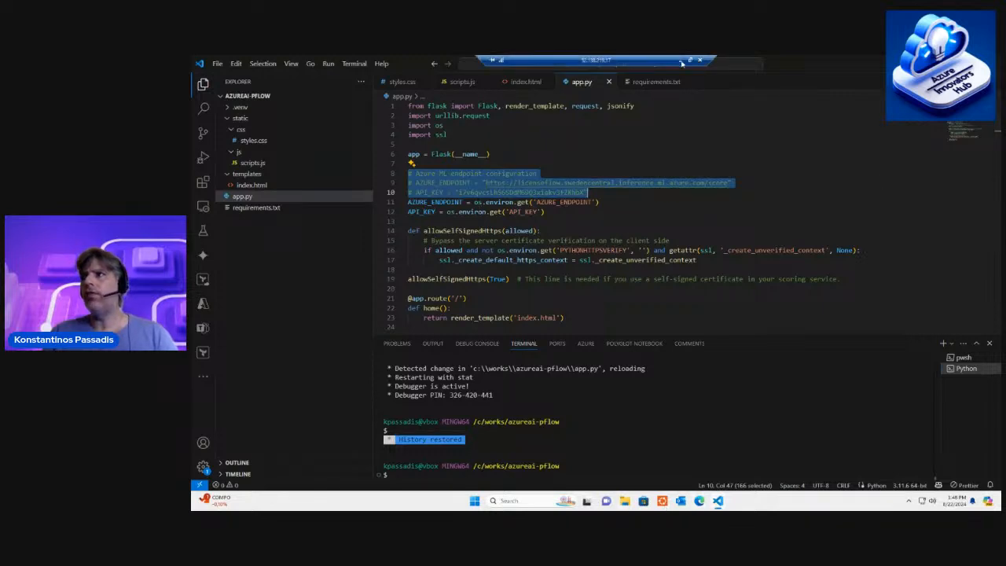
- Return to the Azure portal and open the pflowkpv001 web app's environment variables
{"action": "left_click", "coordinate": [681, 61]}
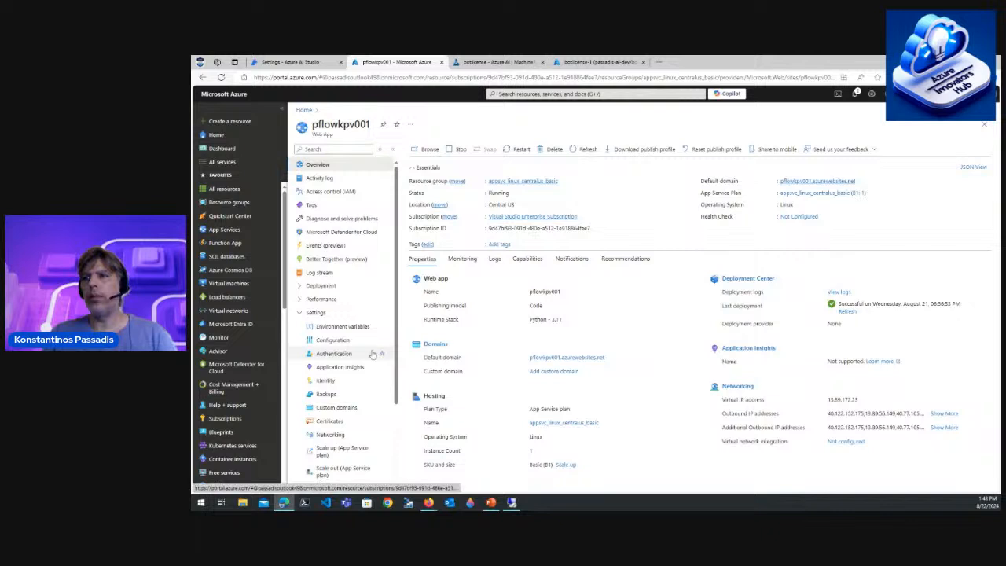
{"action": "left_click", "coordinate": [356, 330]}
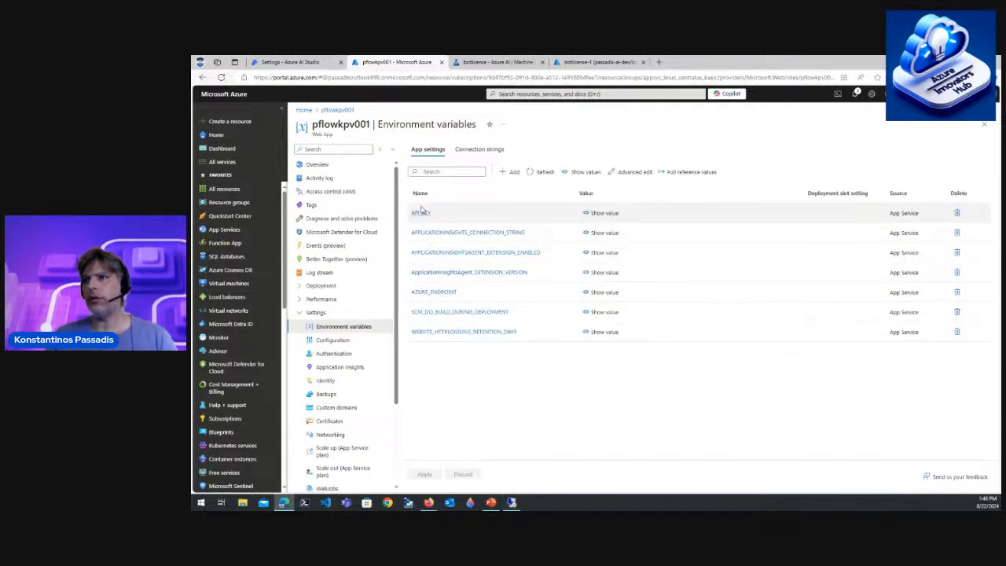
- Switch to Visual Studio Code on the remote desktop and highlight the os.environ.get('AZURE_ENDPOINT') call in app.py
{"action": "left_click", "coordinate": [511, 504]}
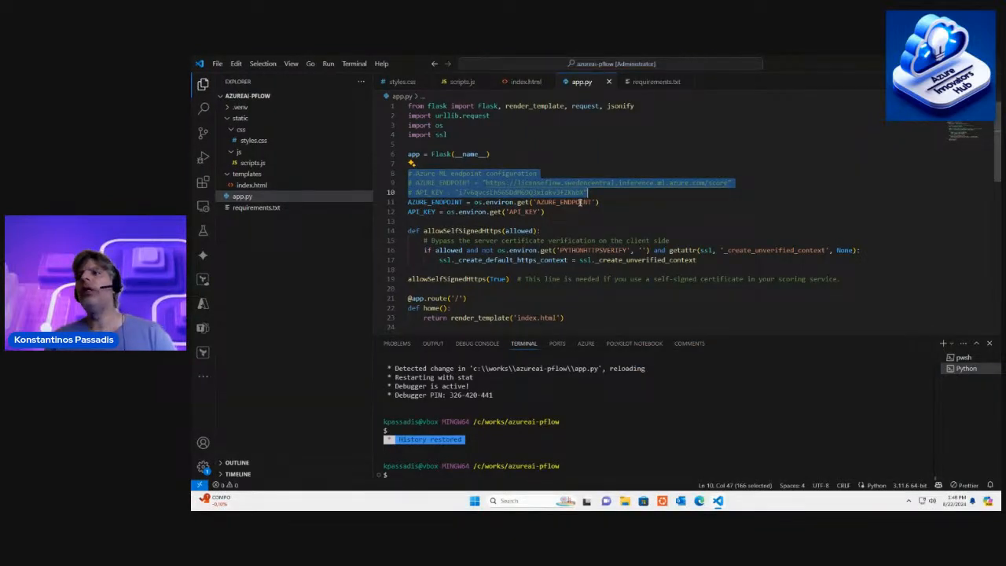
{"action": "left_click_drag", "start_coordinate": [474, 203], "coordinate": [601, 203]}
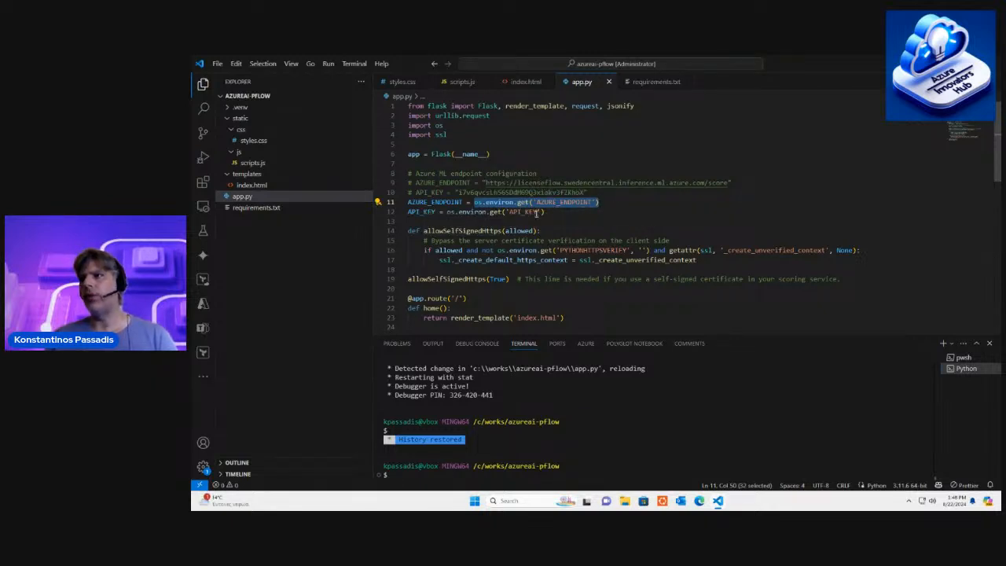
{"action": "left_click", "coordinate": [560, 220]}
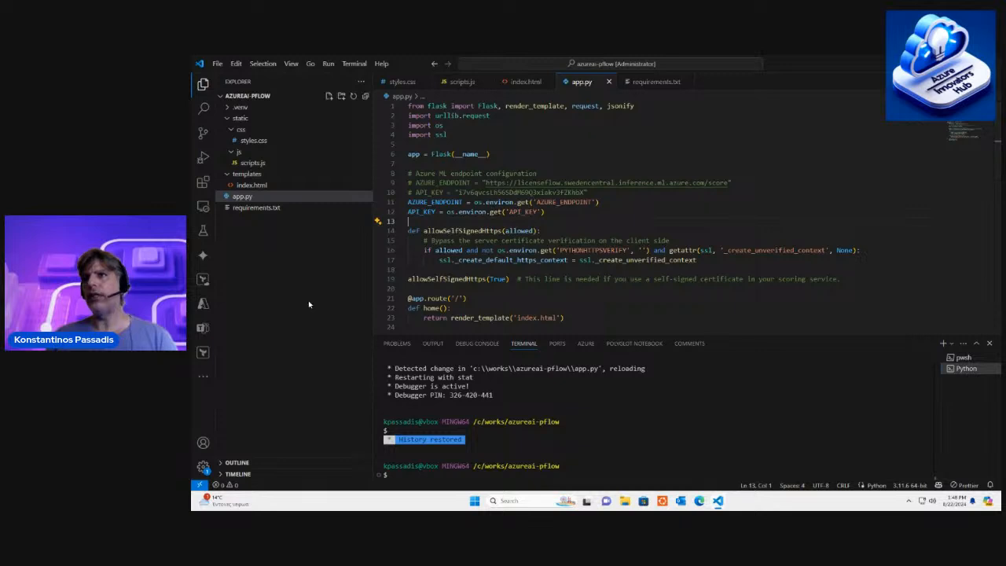
- Expand the Visual Studio Enterprise Subscription in the Azure resources, and bring up the project folder's deployment options in the file explorer
{"action": "left_click", "coordinate": [203, 302]}
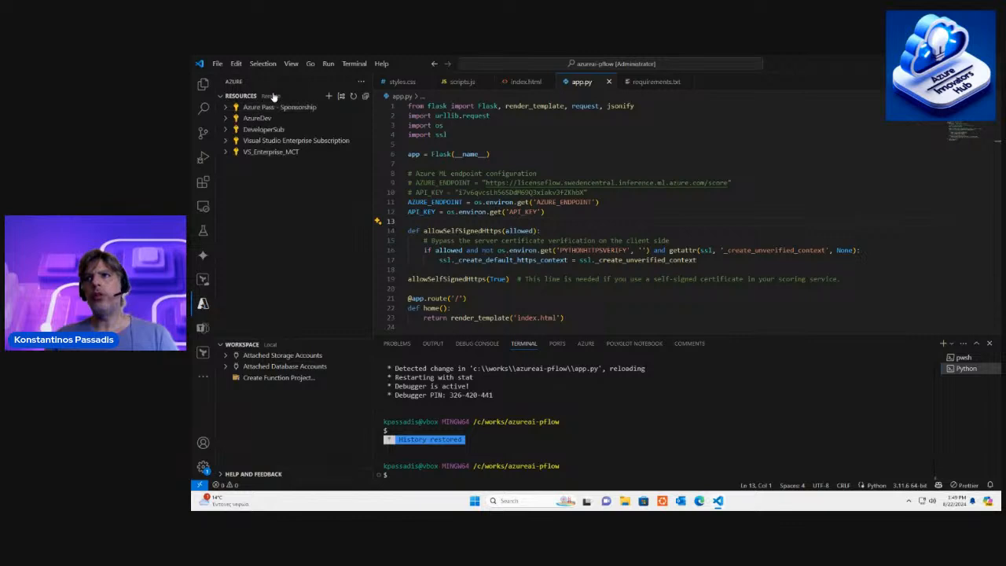
{"action": "left_click", "coordinate": [230, 142]}
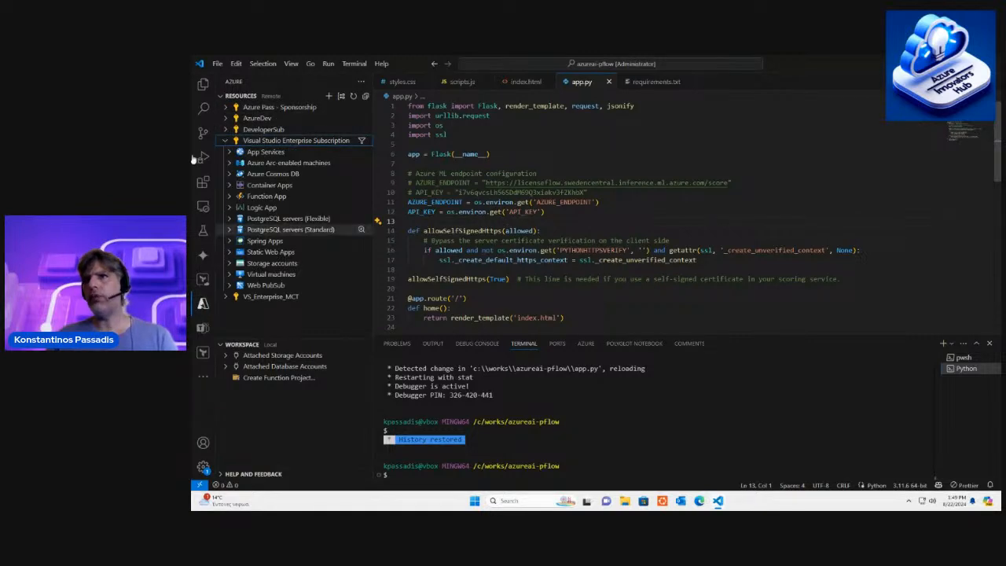
{"action": "left_click", "coordinate": [203, 87]}
{"action": "right_click", "coordinate": [277, 267]}
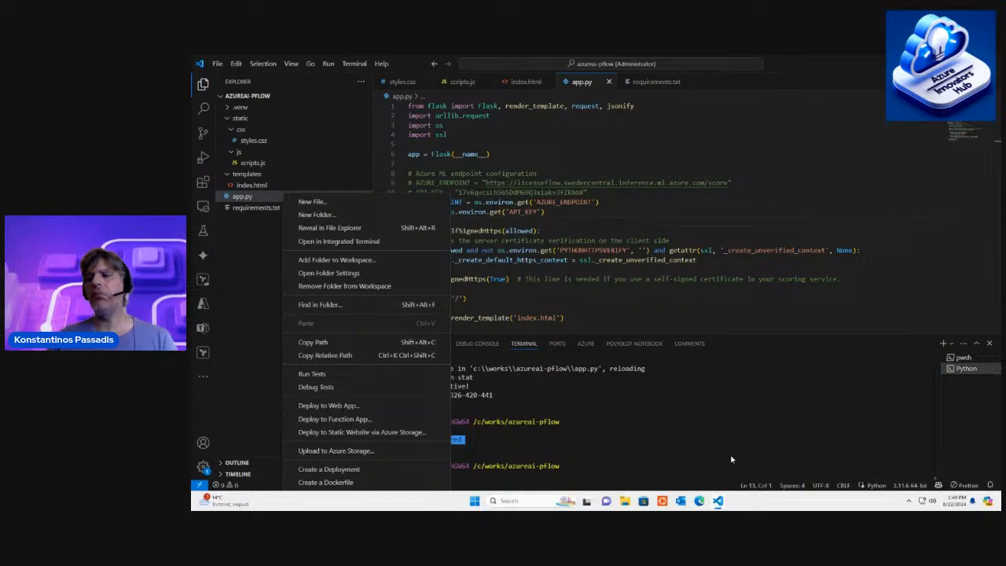
- Leave the remote desktop for Azure Machine Learning Studio and refresh the botlicense endpoint details to check the deployment's provisioning state
{"action": "mouse_move", "coordinate": [718, 503]}
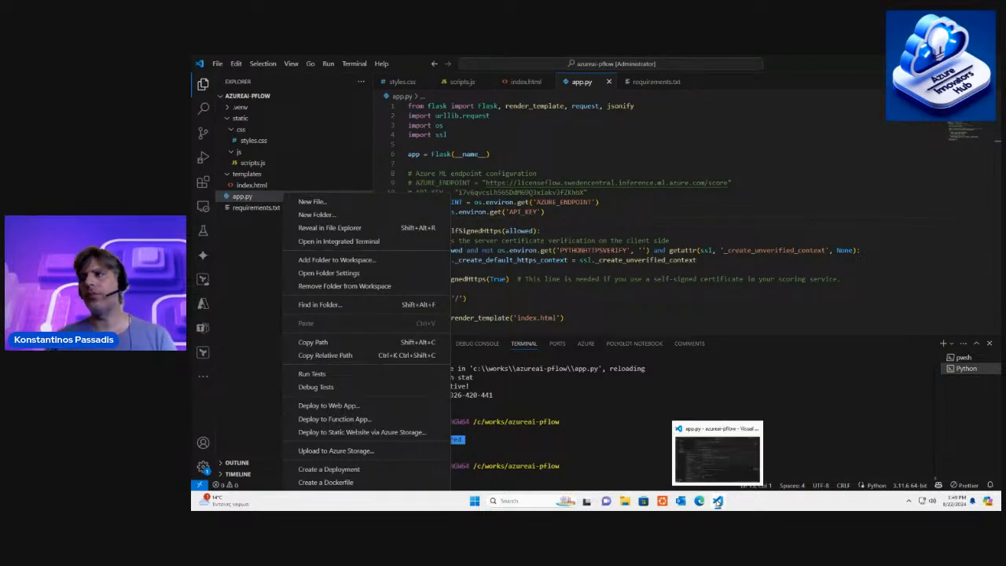
{"action": "mouse_move", "coordinate": [710, 58]}
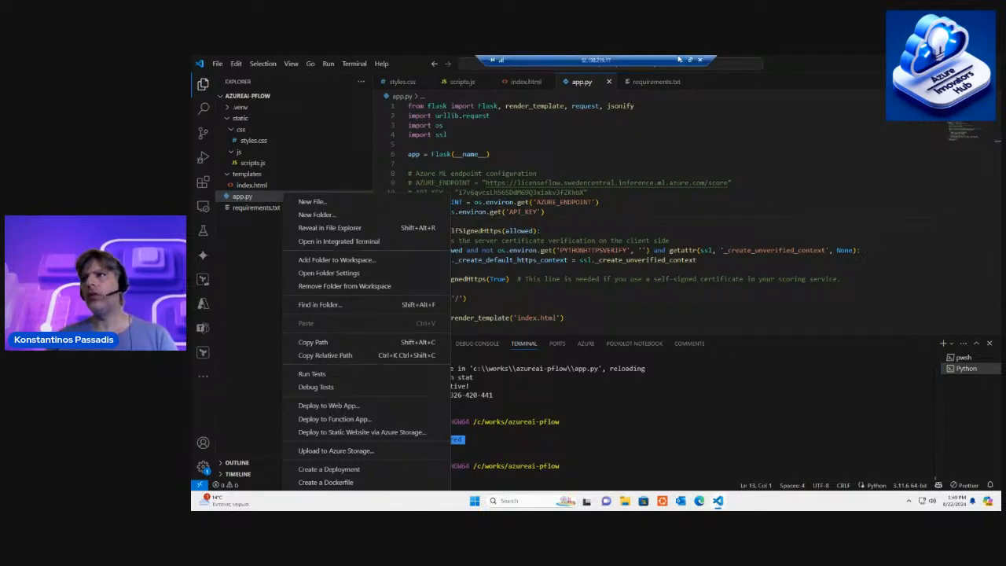
{"action": "left_click", "coordinate": [679, 59]}
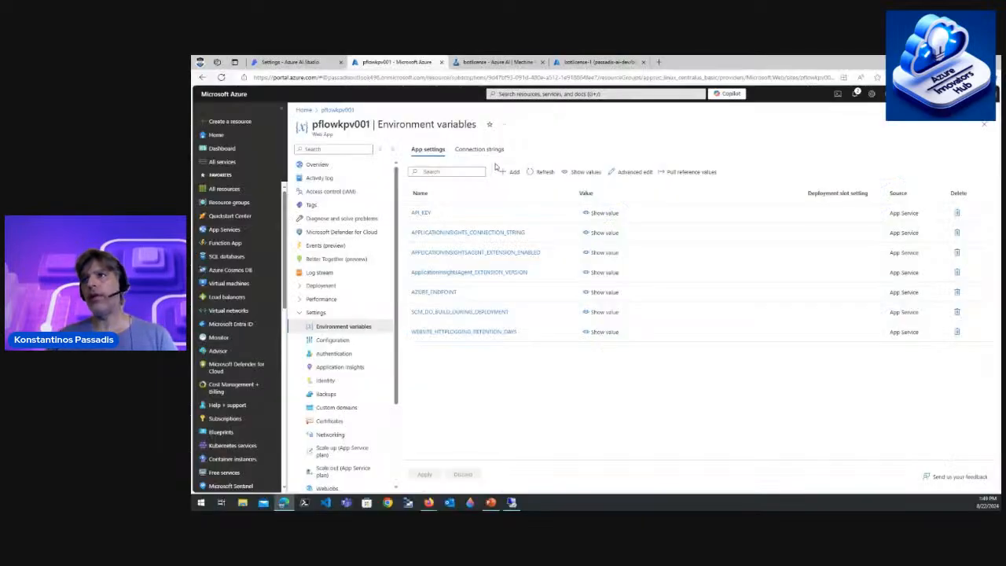
{"action": "left_click", "coordinate": [486, 65]}
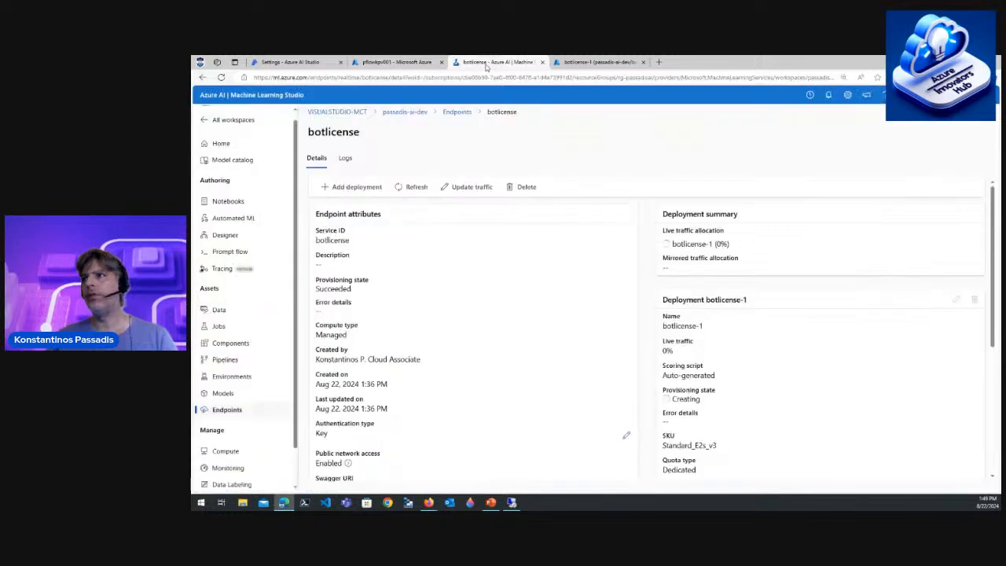
{"action": "left_click", "coordinate": [394, 186]}
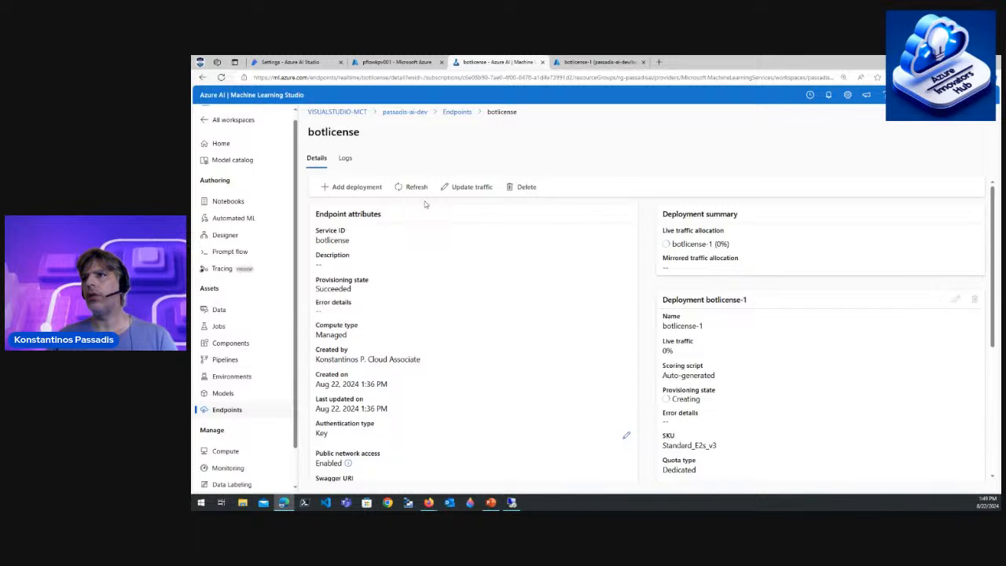
{"action": "left_click", "coordinate": [417, 187]}
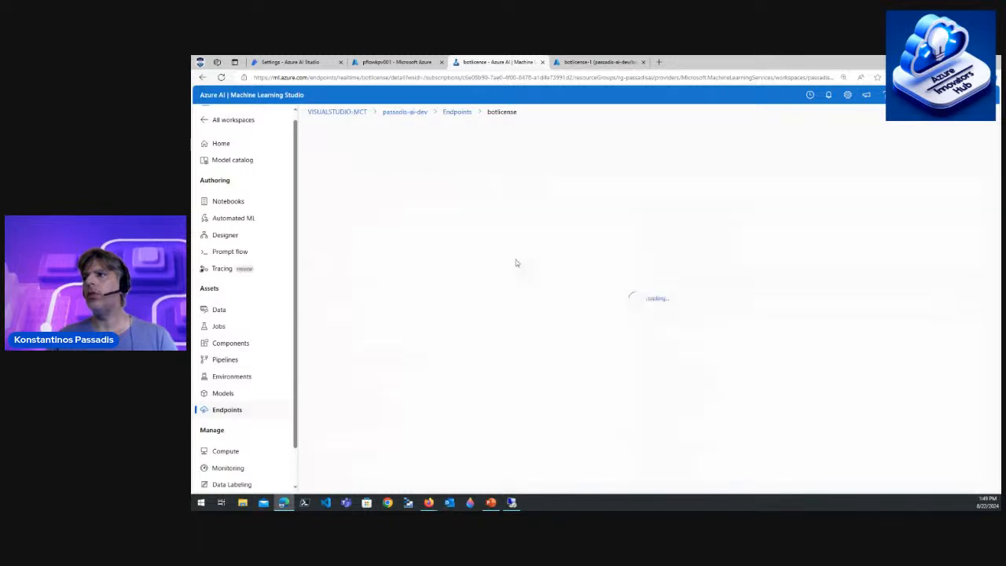
{"action": "scroll", "coordinate": [511, 290], "scroll_direction": "down", "scroll_amount": 5}
{"action": "scroll", "coordinate": [506, 291], "scroll_direction": "up", "scroll_amount": 3}
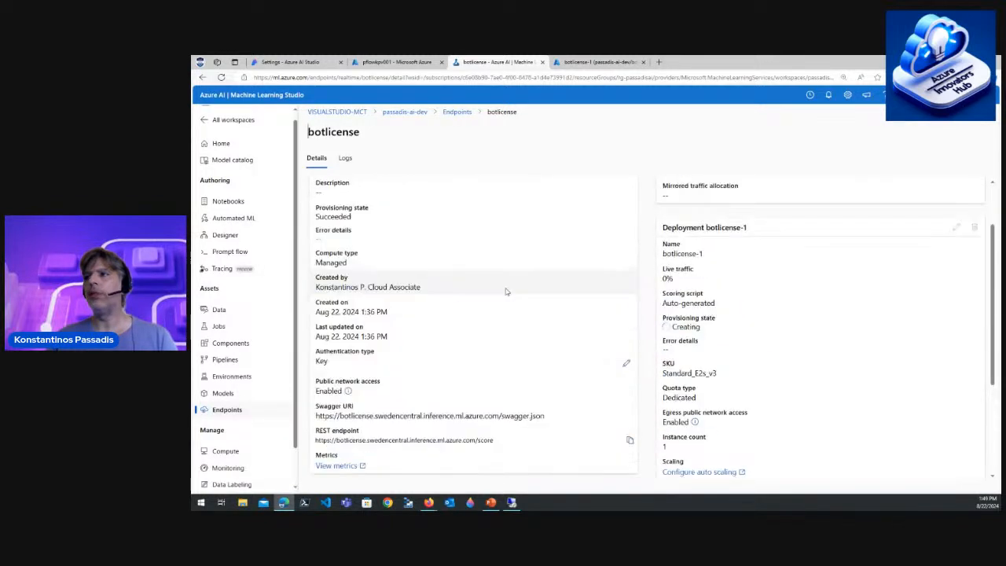
{"action": "scroll", "coordinate": [506, 292], "scroll_direction": "up", "scroll_amount": 1}
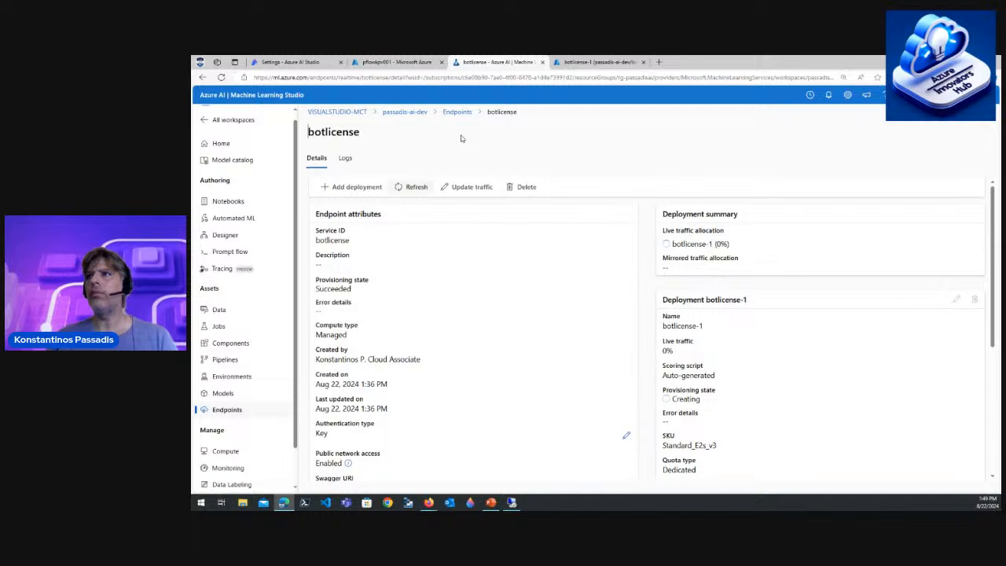
- In the Azure portal, go from the botlicense-1 deployment to its resource group and refresh the resource list
{"action": "left_click", "coordinate": [581, 62]}
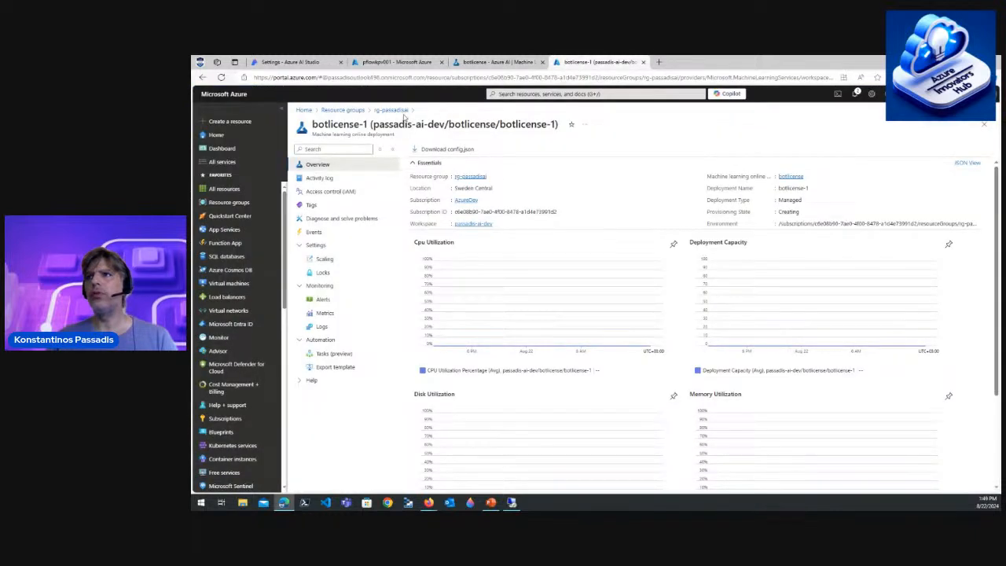
{"action": "left_click", "coordinate": [390, 110]}
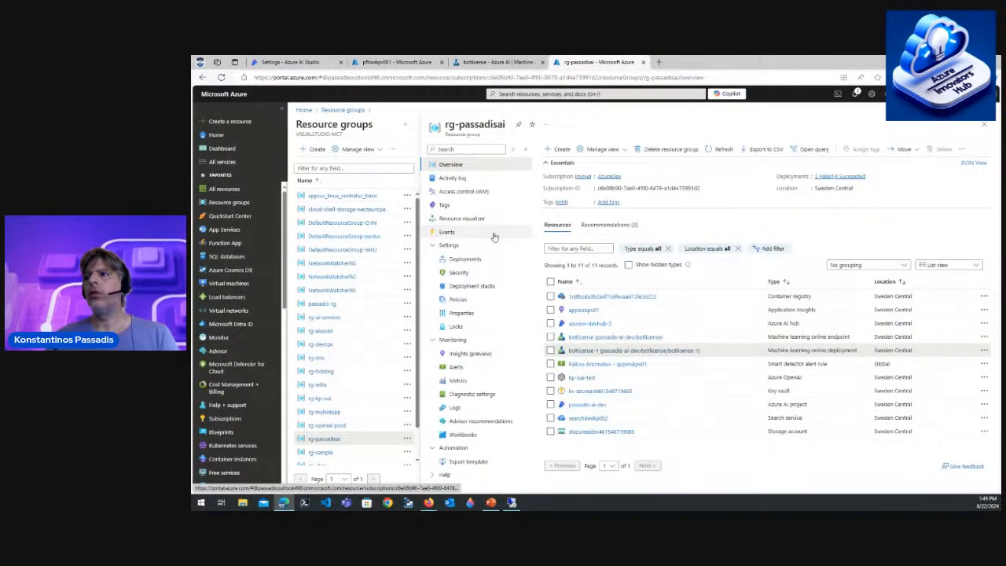
{"action": "left_click", "coordinate": [723, 149]}
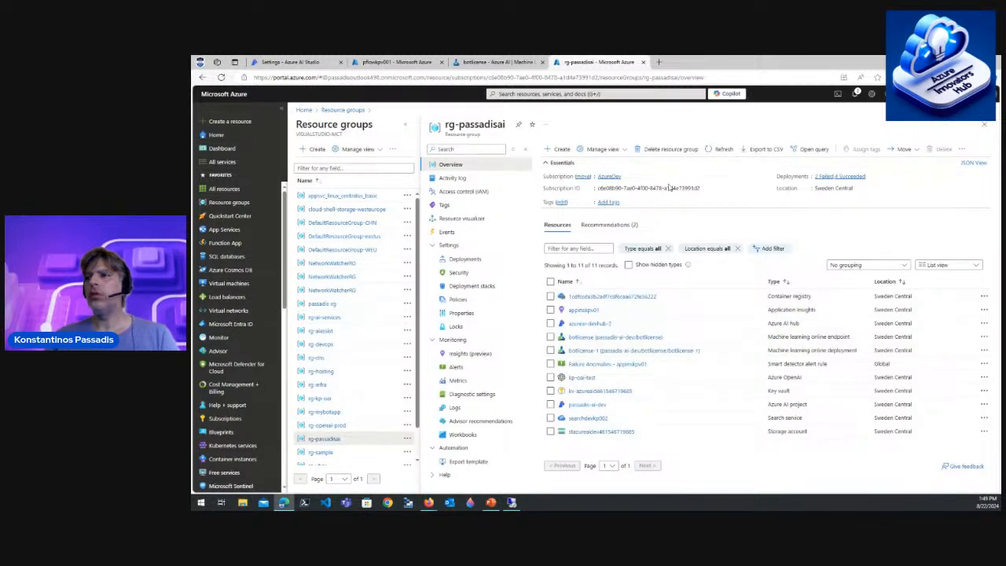
- Refresh the connected resources in Azure AI Studio and view the pflowkpv001 web app's environment variables
{"action": "left_click", "coordinate": [393, 62]}
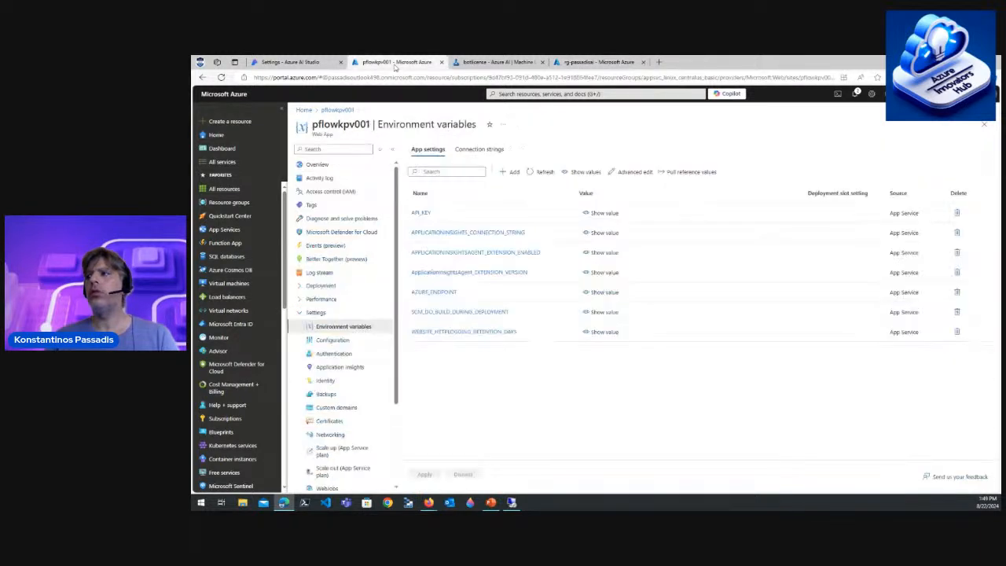
{"action": "left_click", "coordinate": [287, 62]}
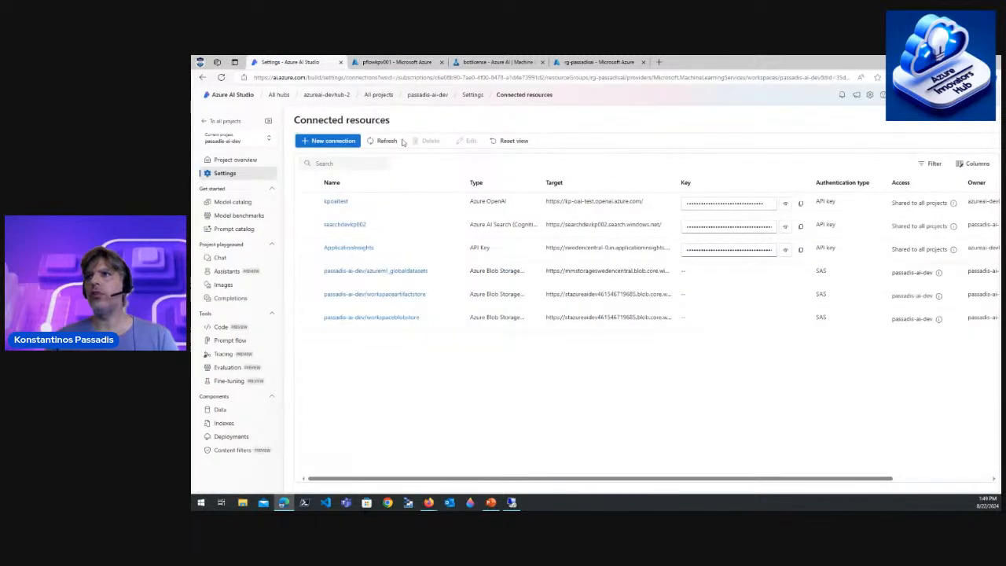
{"action": "left_click", "coordinate": [387, 141]}
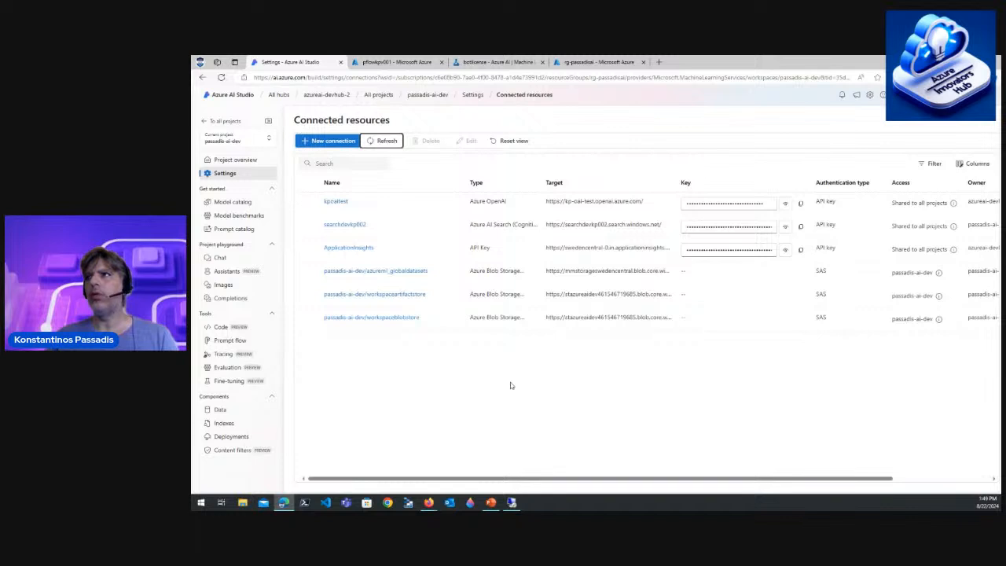
{"action": "left_click", "coordinate": [404, 61]}
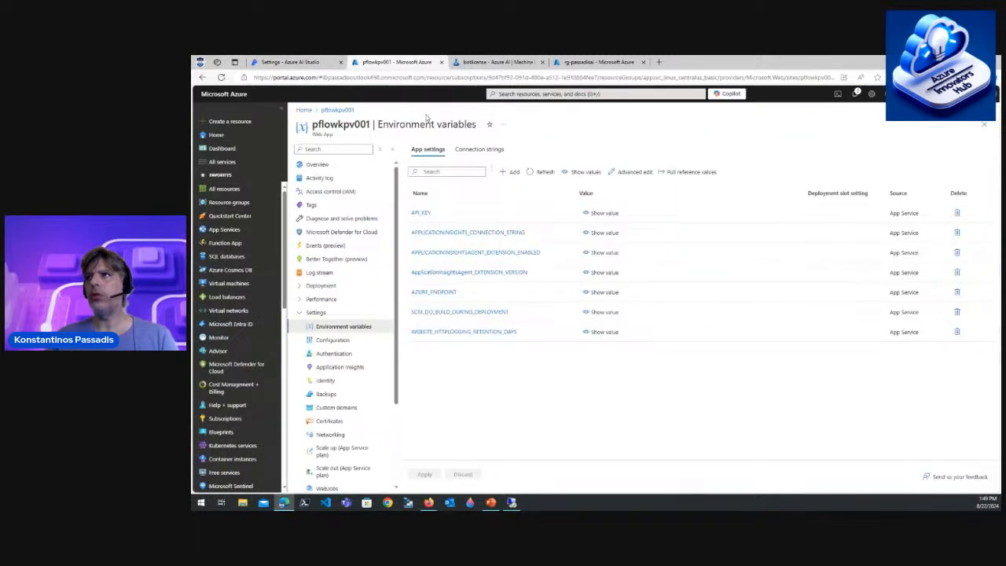
- Return to the botlicense endpoint in Azure Machine Learning Studio, refresh its details and reload the page to recheck provisioning
{"action": "left_click", "coordinate": [501, 63]}
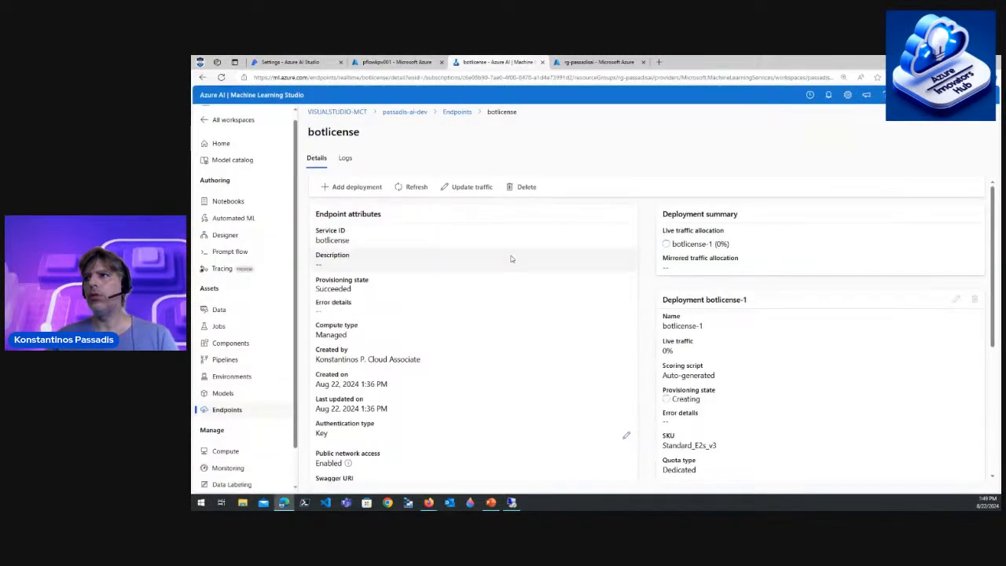
{"action": "left_click", "coordinate": [401, 188]}
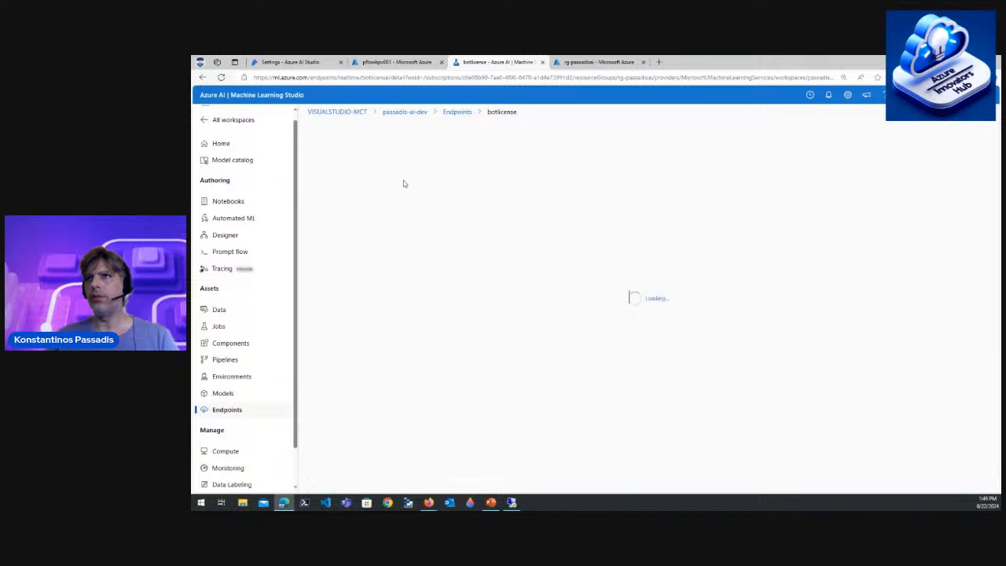
{"action": "left_click", "coordinate": [222, 77]}
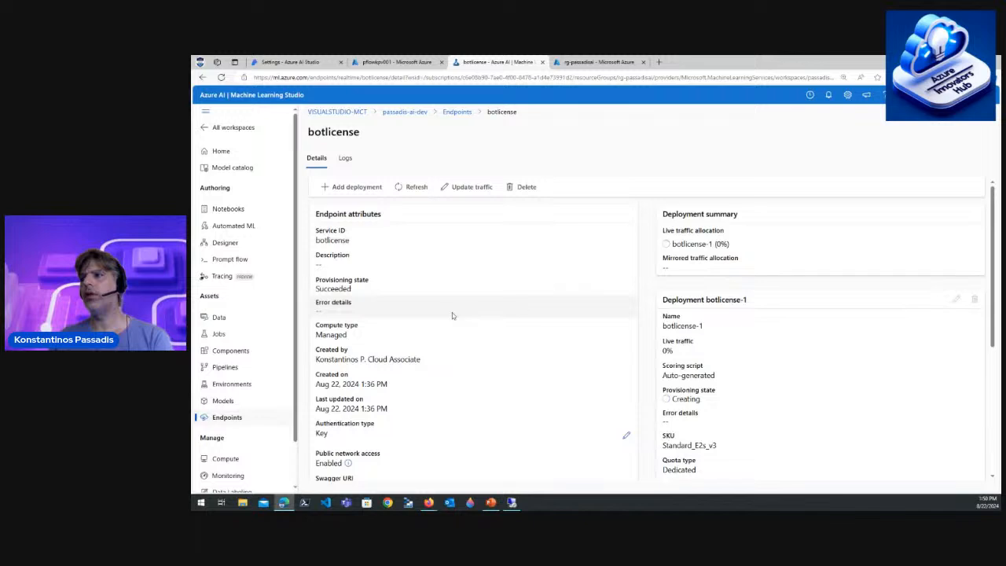
{"action": "scroll", "coordinate": [525, 309], "scroll_direction": "down", "scroll_amount": 3}
{"action": "scroll", "coordinate": [531, 311], "scroll_direction": "up", "scroll_amount": 3}
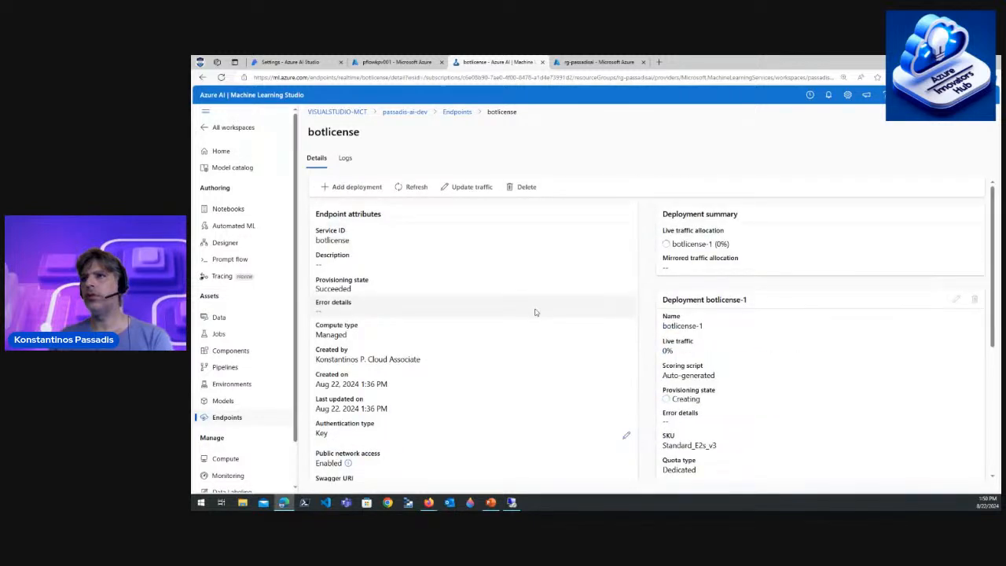
- Open the botlicense model from the workspace's model list, and go to the botlicense-1 deployment details
{"action": "left_click", "coordinate": [224, 401]}
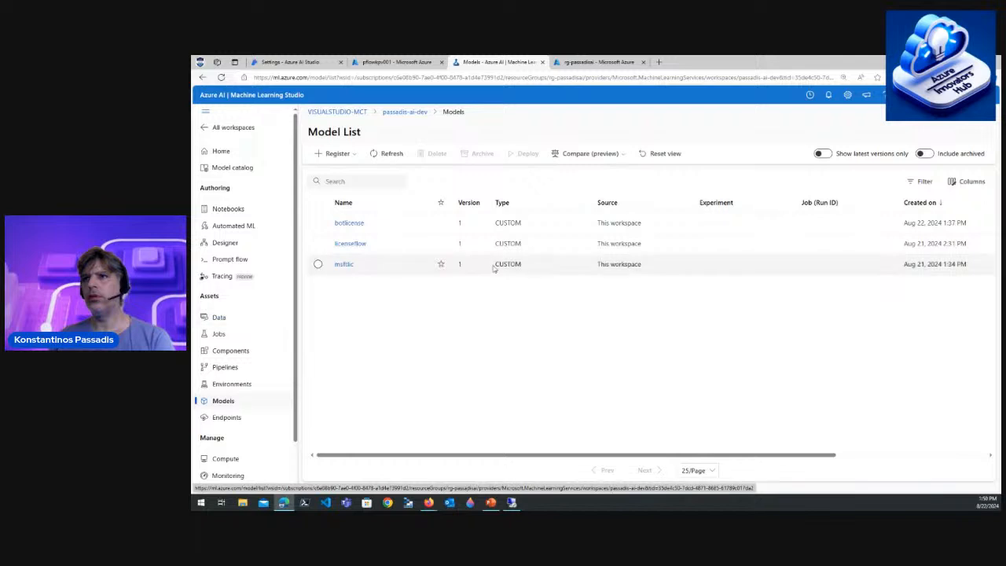
{"action": "left_click", "coordinate": [349, 223]}
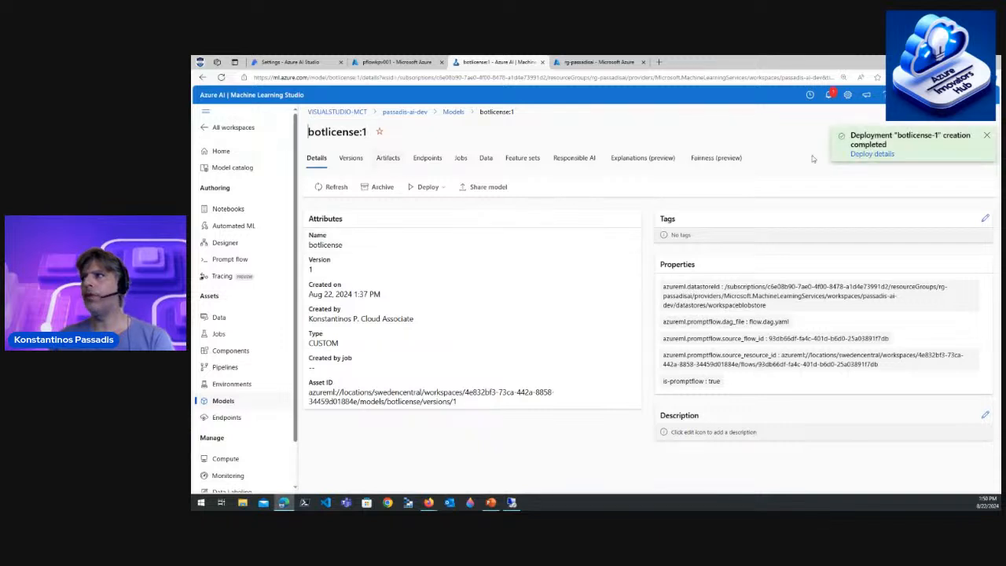
{"action": "left_click", "coordinate": [862, 155]}
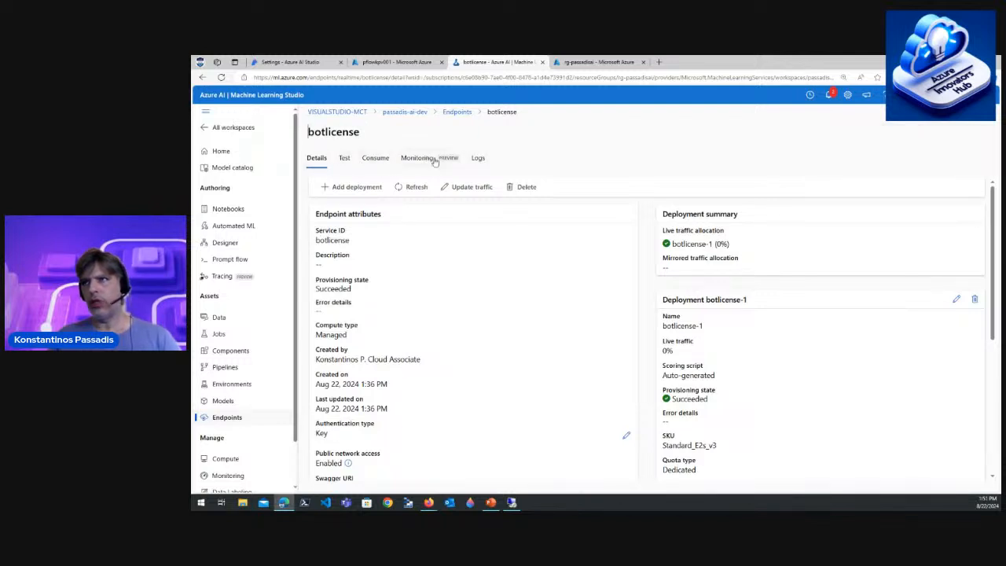
- Open the botlicense endpoint's test form, check the rg-passadisai resource list in the Azure portal, and return to the form
{"action": "left_click", "coordinate": [344, 160]}
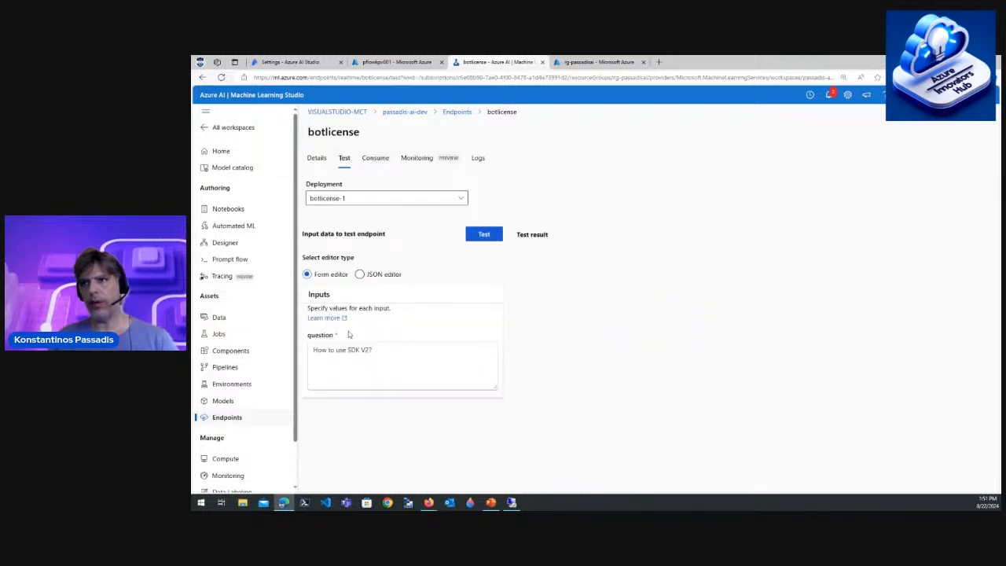
{"action": "left_click_drag", "start_coordinate": [374, 350], "coordinate": [312, 350]}
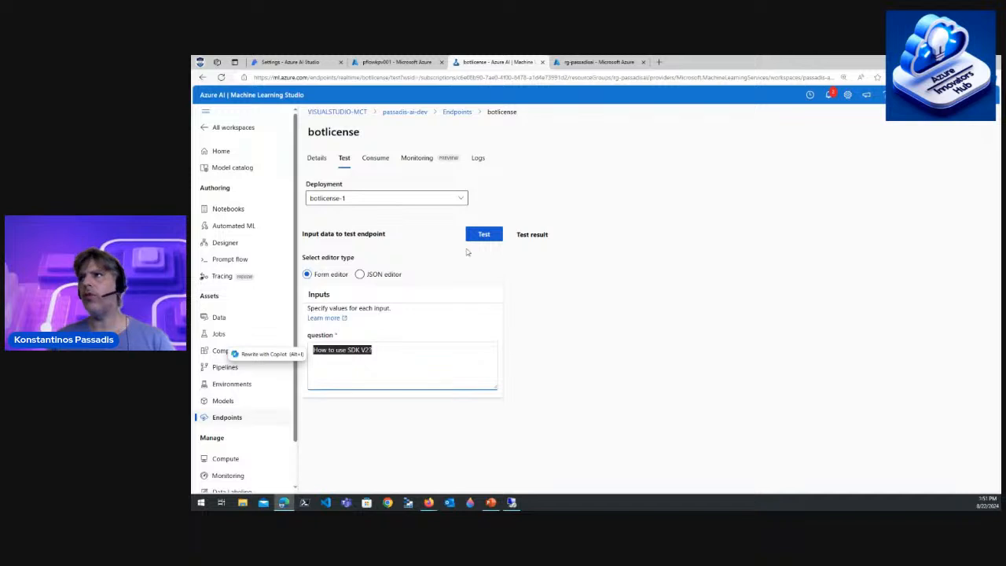
{"action": "left_click", "coordinate": [587, 62]}
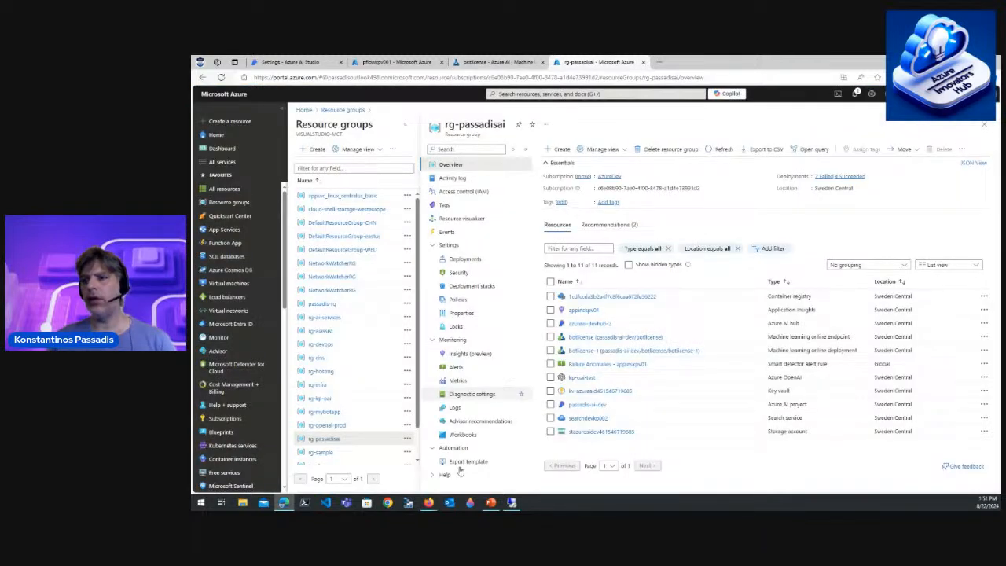
{"action": "mouse_move", "coordinate": [284, 500]}
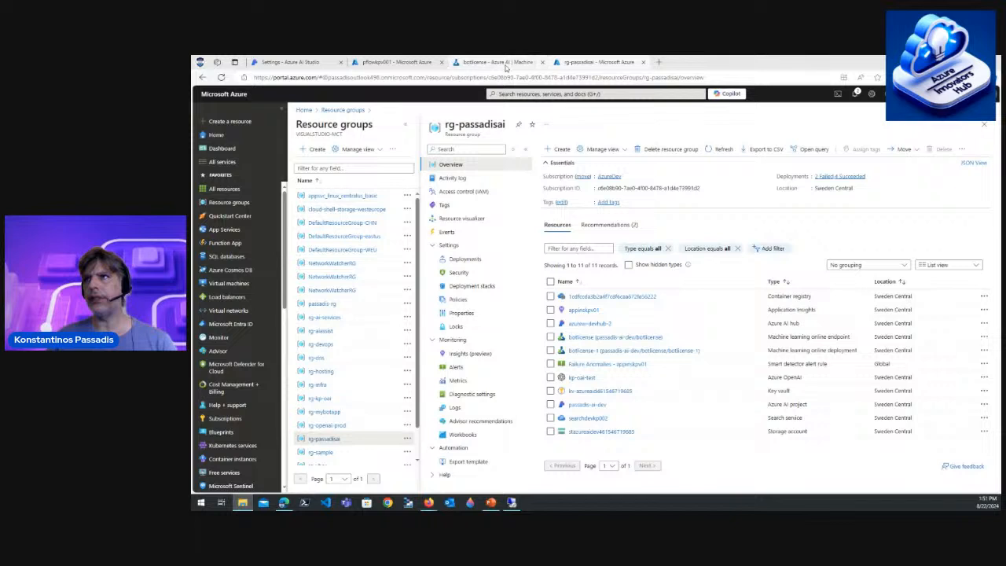
{"action": "left_click", "coordinate": [503, 62]}
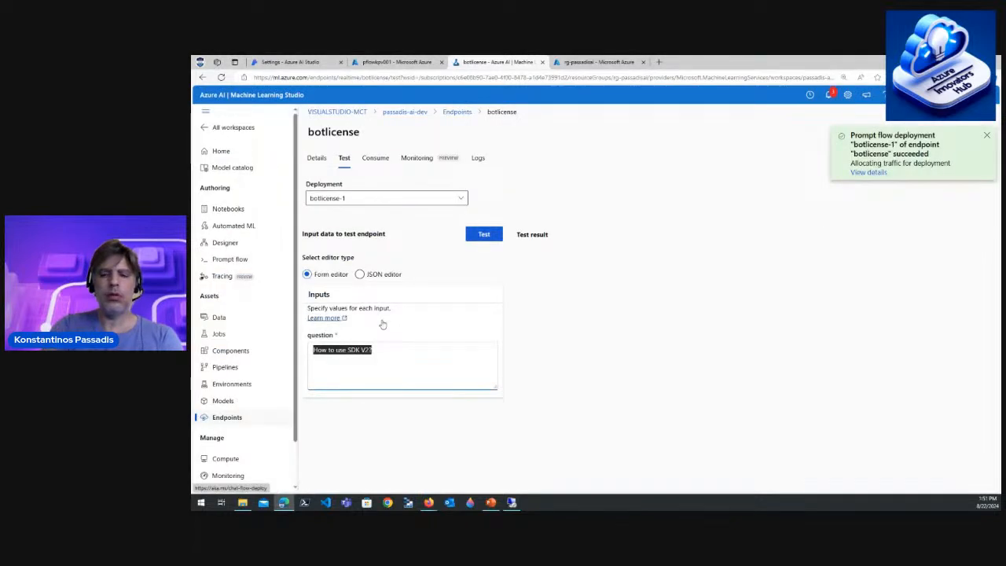
- Replace the sample question with "What are the licensing options for Windows Server 2022 Essentials ?" and test the botlicense-1 deployment
{"action": "type", "text": "What a"}
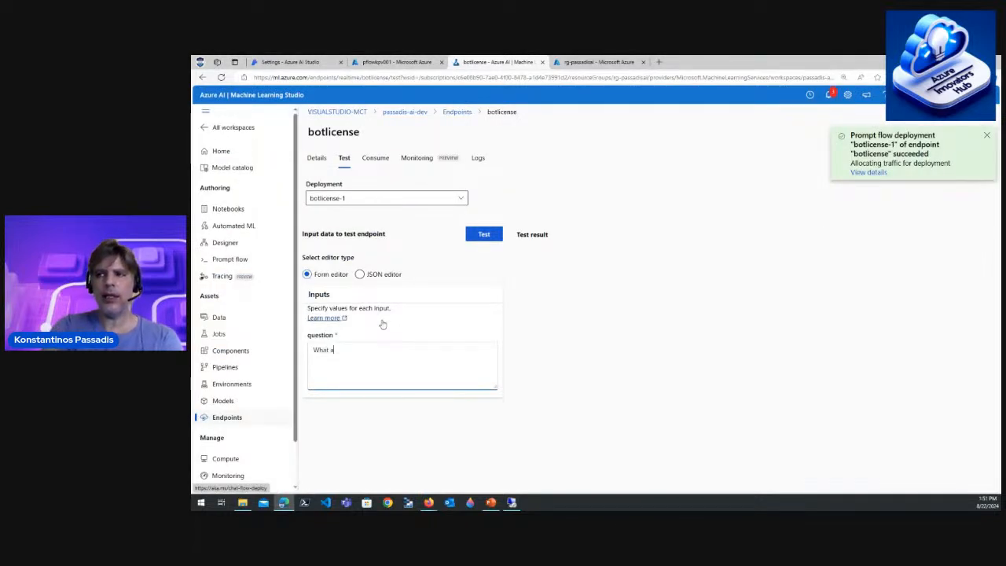
{"action": "type", "text": "re the "}
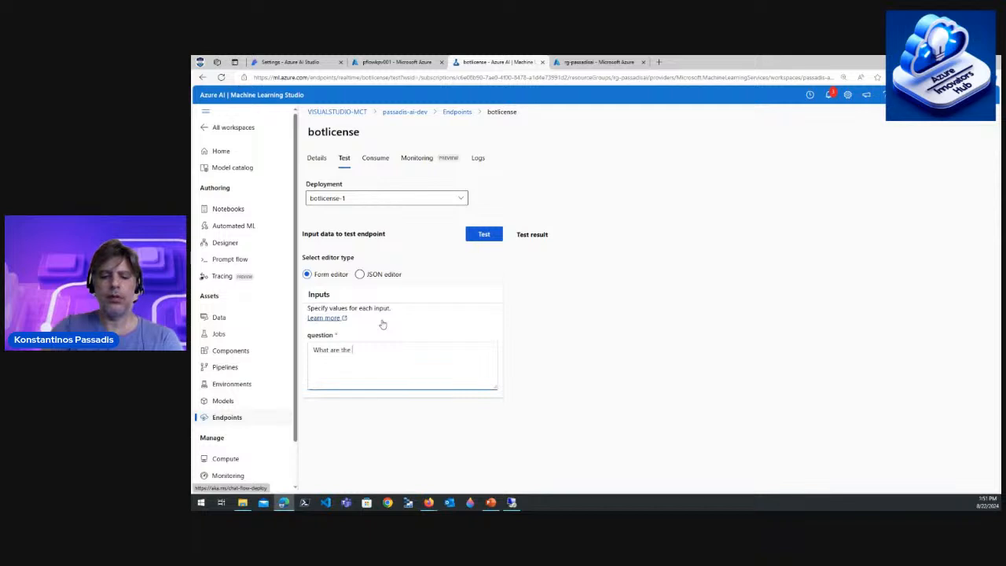
{"action": "type", "text": "licensing "}
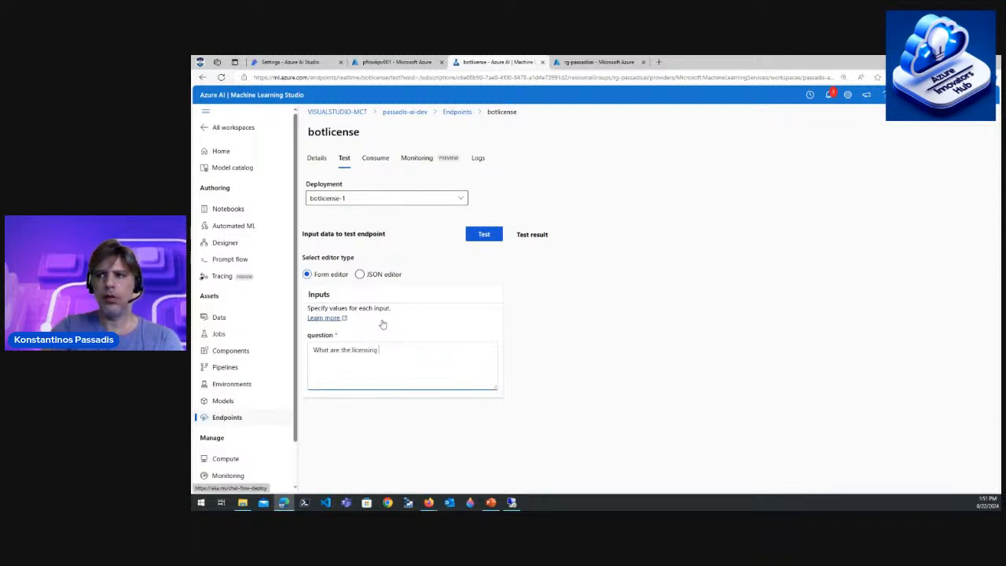
{"action": "type", "text": "ptions"}
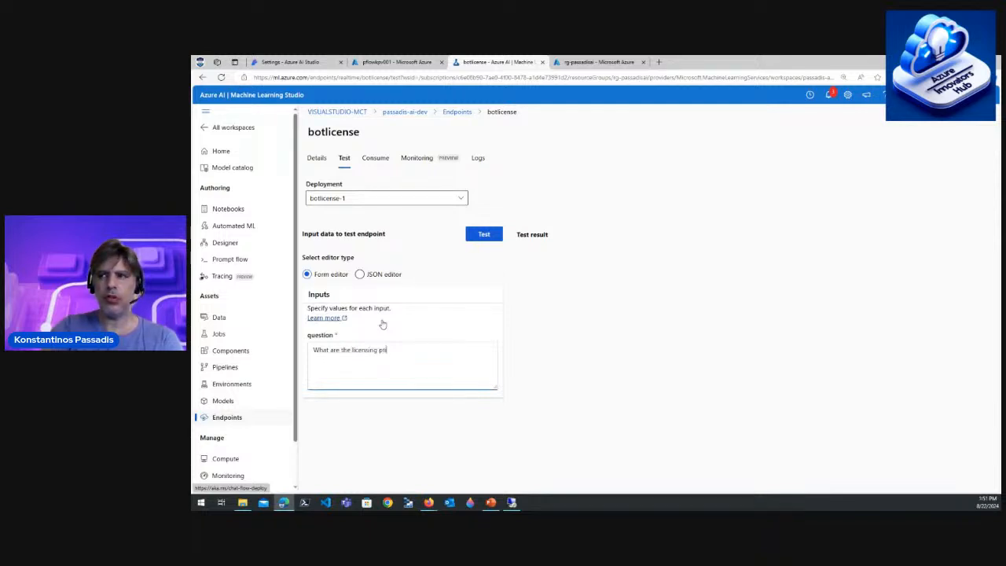
{"action": "key", "text": "BackSpace"}
{"action": "key", "text": "BackSpace"}
{"action": "key", "text": "BackSpace"}
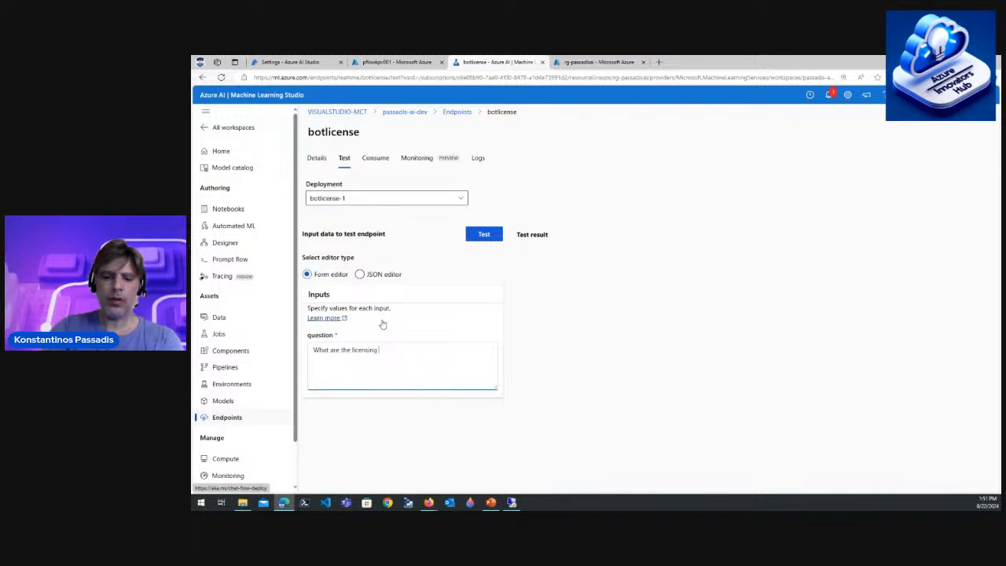
{"action": "type", "text": "options fo"}
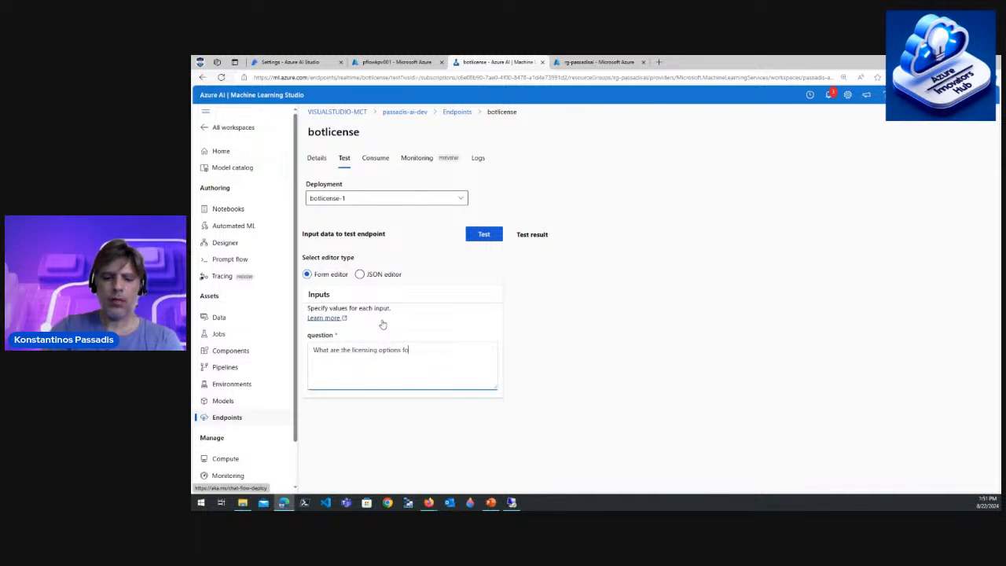
{"action": "type", "text": "r Windw"}
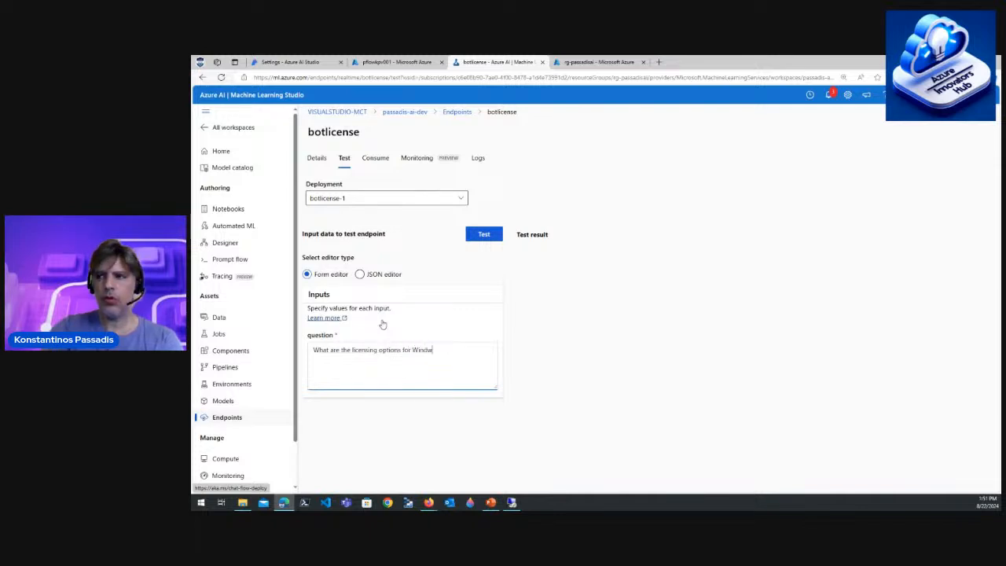
{"action": "key", "text": "BackSpace"}
{"action": "type", "text": "ows"}
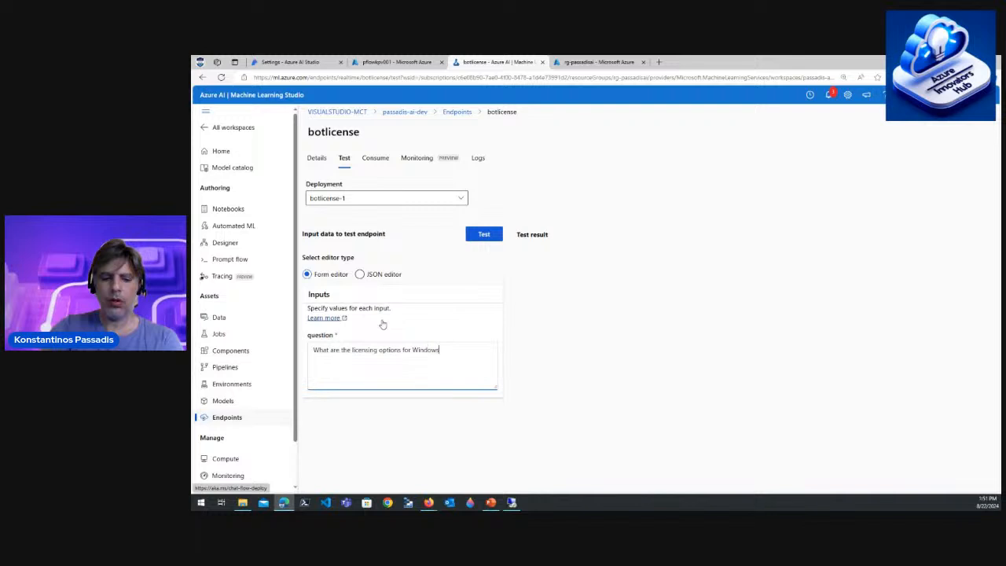
{"action": "type", "text": " Server 20"}
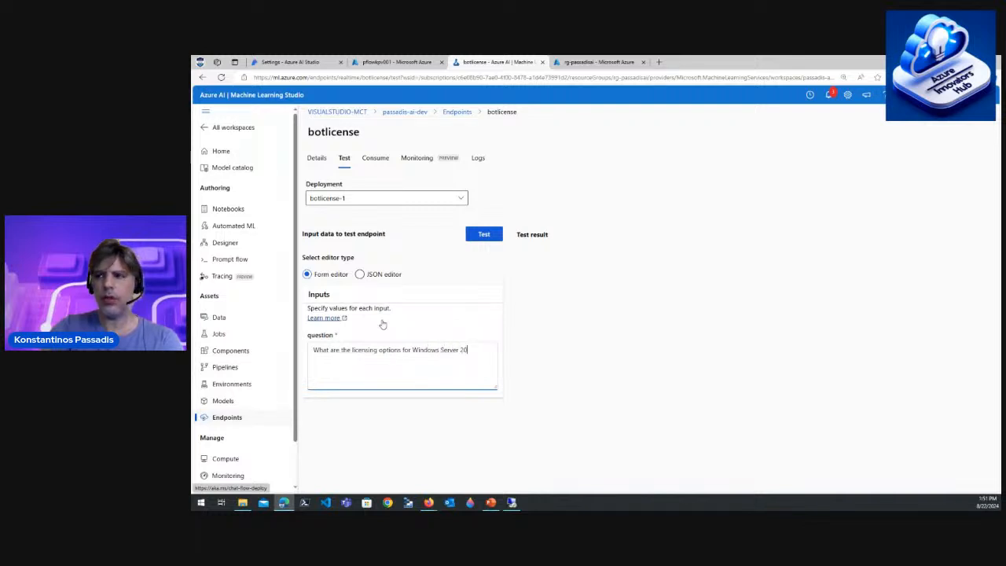
{"action": "type", "text": "22 E"}
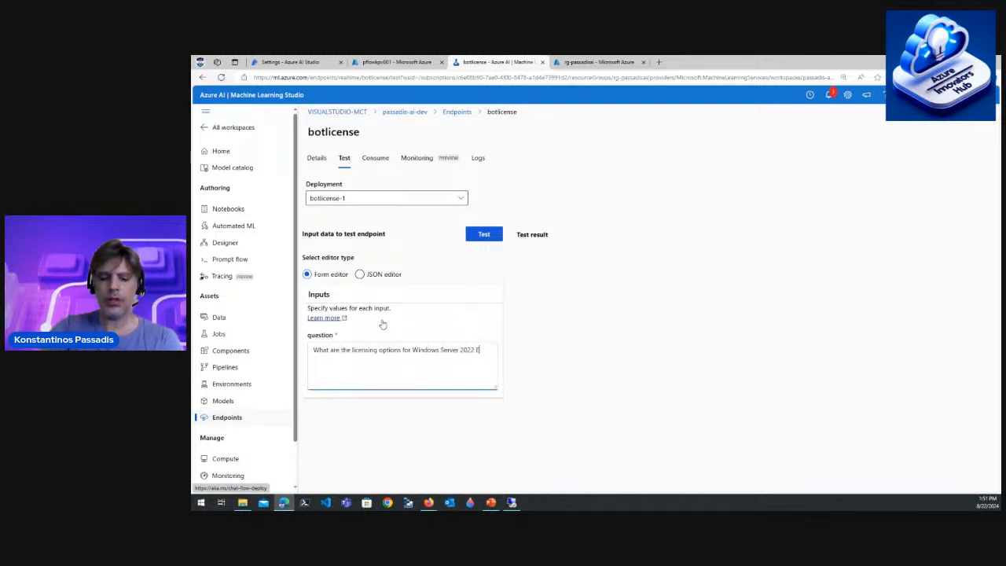
{"action": "type", "text": "ssentials ?"}
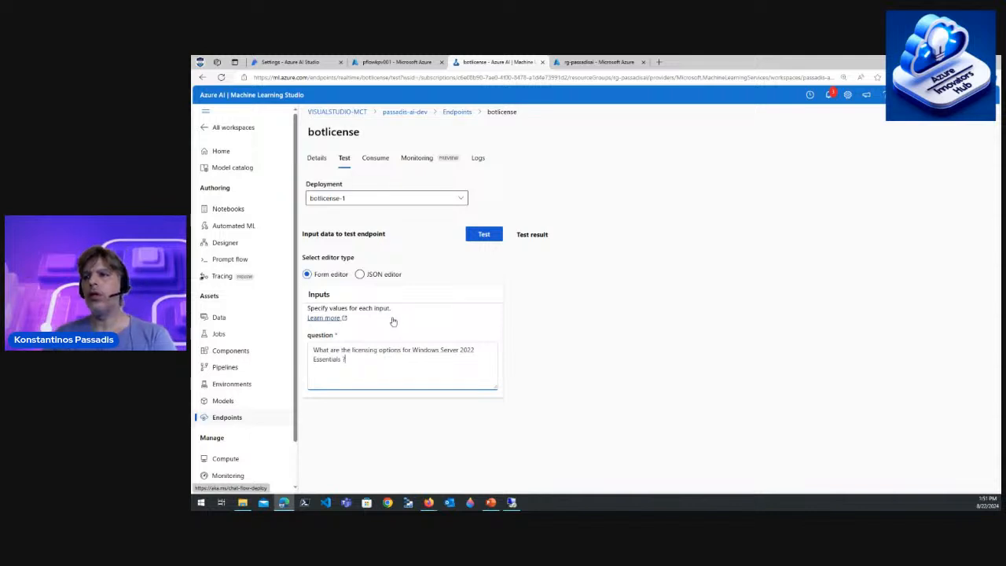
{"action": "left_click", "coordinate": [484, 234]}
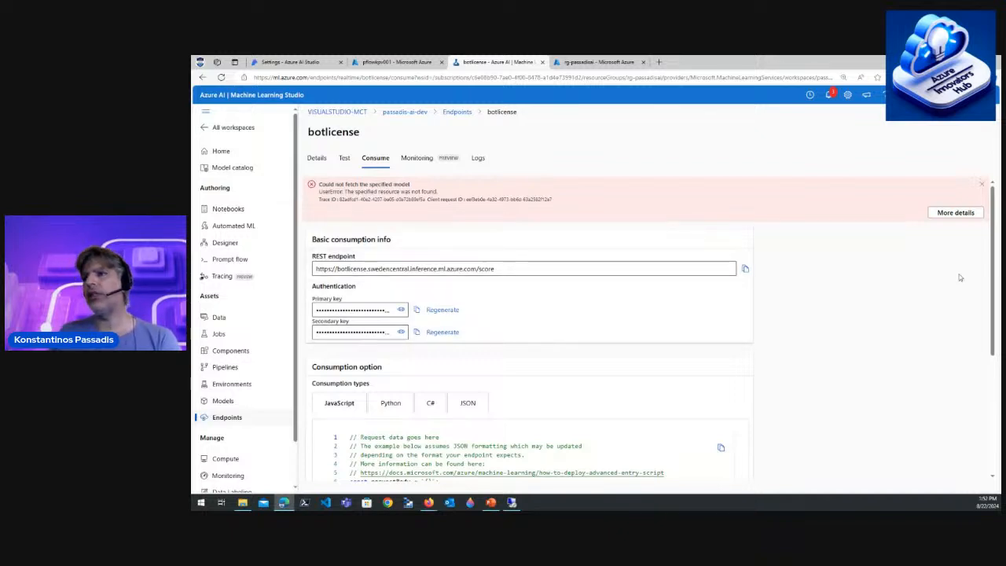
- Show the Python consumption sample for the botlicense endpoint and copy the scoring URL from its url line
{"action": "scroll", "coordinate": [761, 262], "scroll_direction": "down", "scroll_amount": 3}
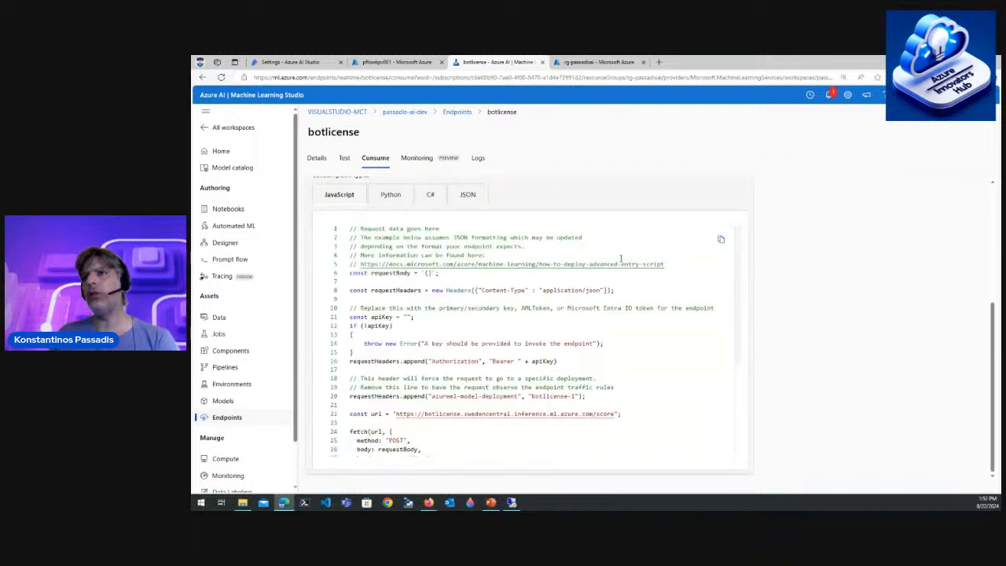
{"action": "left_click", "coordinate": [392, 196]}
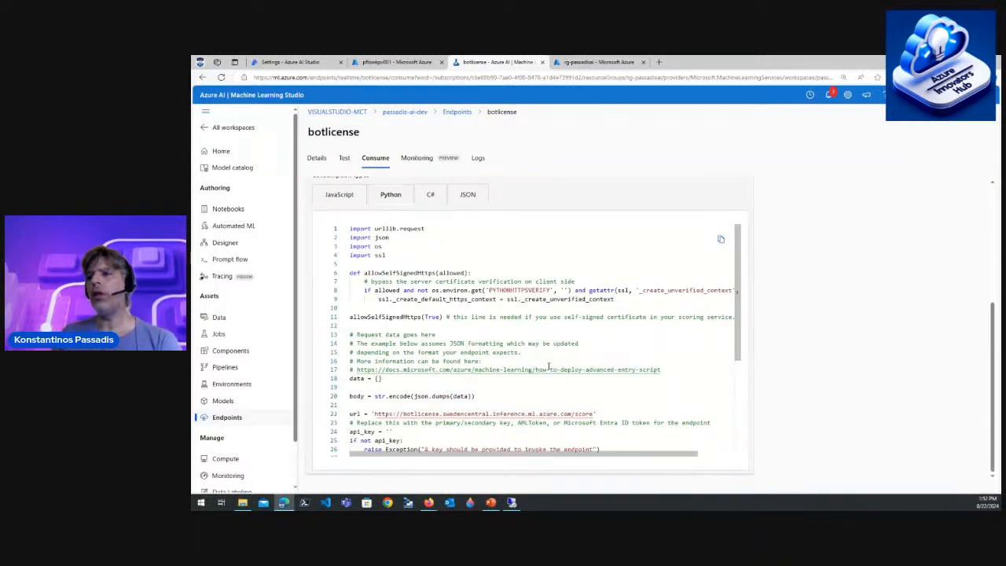
{"action": "scroll", "coordinate": [471, 386], "scroll_direction": "down", "scroll_amount": 1}
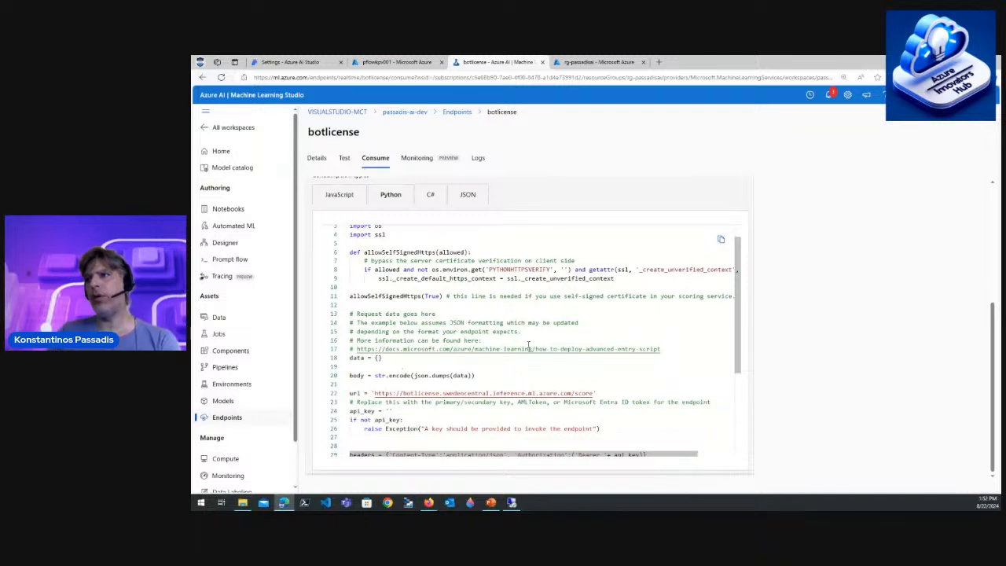
{"action": "scroll", "coordinate": [541, 340], "scroll_direction": "down", "scroll_amount": 2}
{"action": "scroll", "coordinate": [541, 338], "scroll_direction": "down", "scroll_amount": 5}
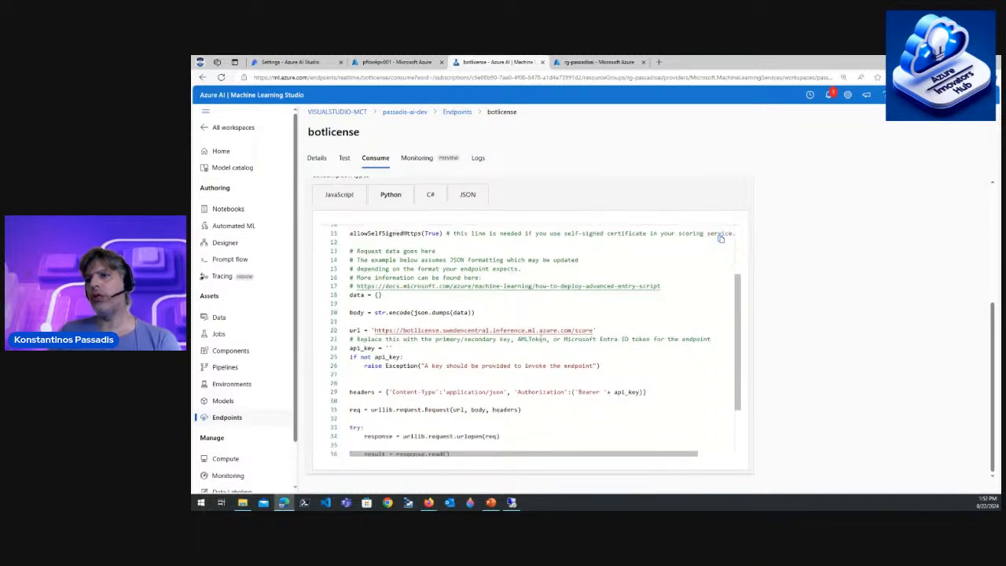
{"action": "scroll", "coordinate": [538, 331], "scroll_direction": "up", "scroll_amount": 4}
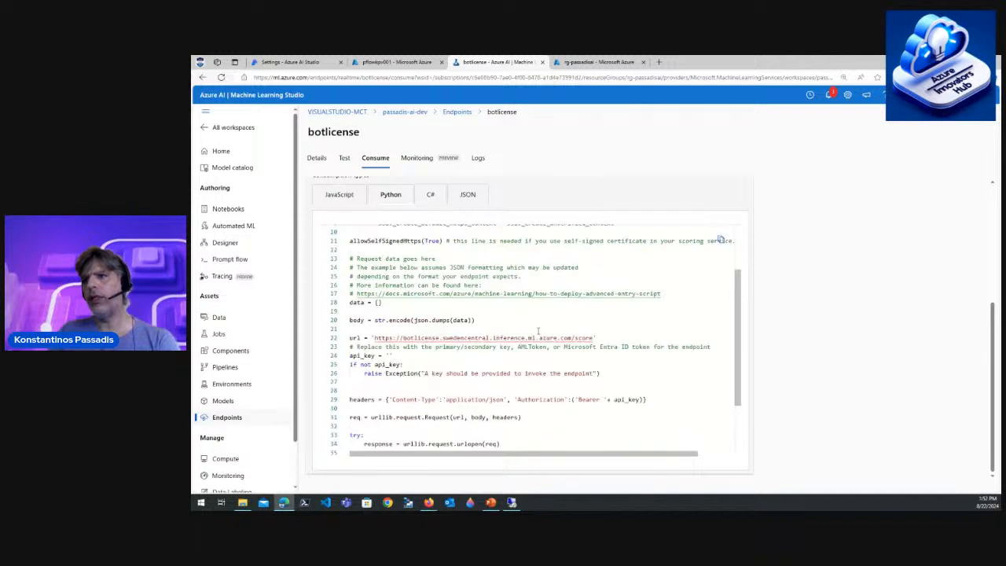
{"action": "left_click_drag", "start_coordinate": [374, 337], "coordinate": [591, 338]}
{"action": "right_click", "coordinate": [591, 338]}
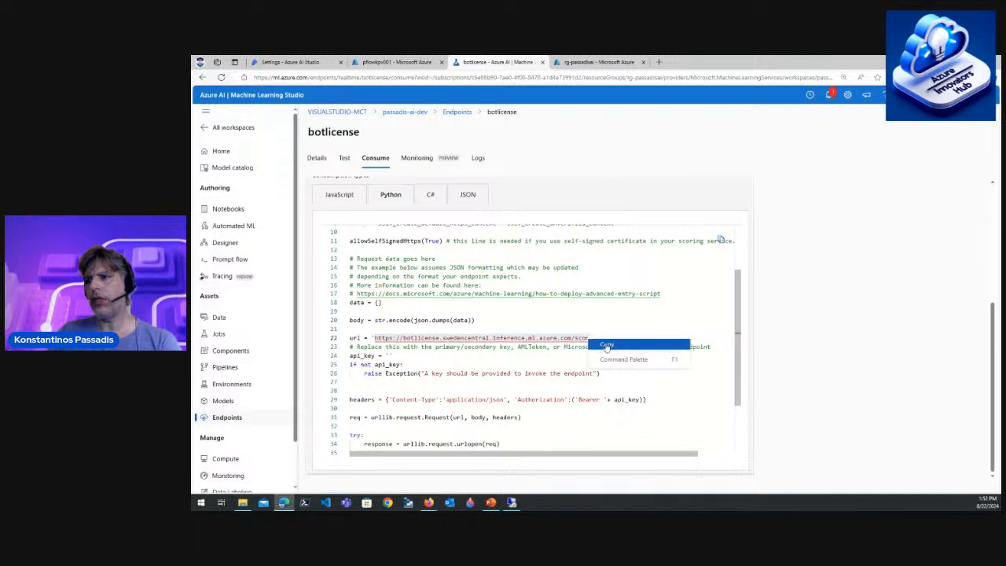
{"action": "left_click", "coordinate": [628, 344]}
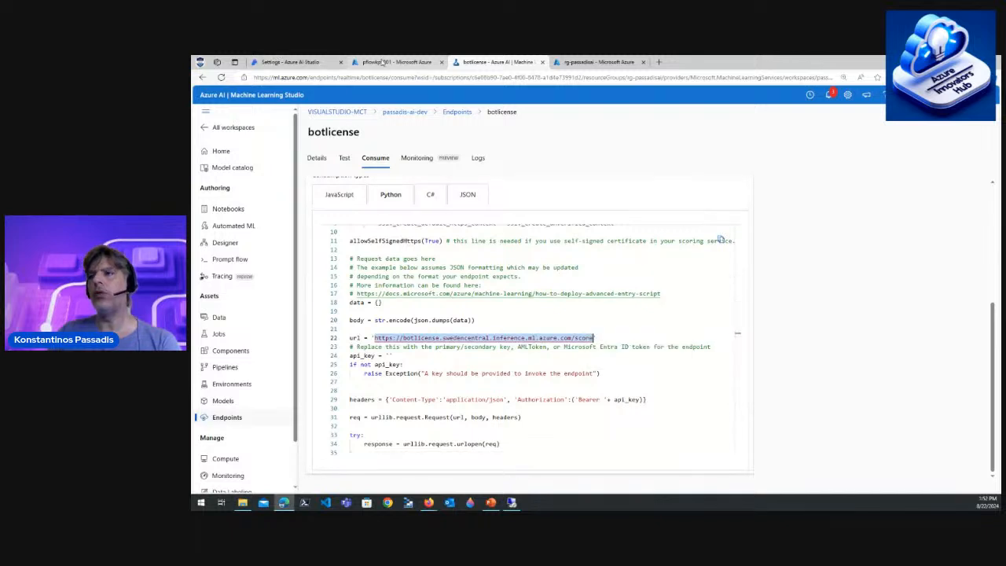
{"action": "left_click", "coordinate": [393, 62]}
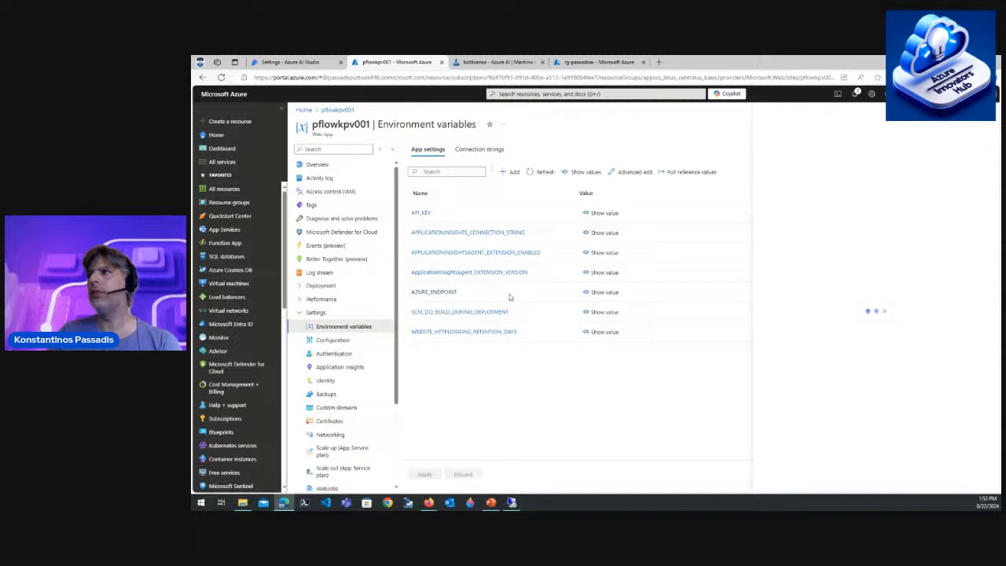
{"action": "left_click", "coordinate": [433, 292]}
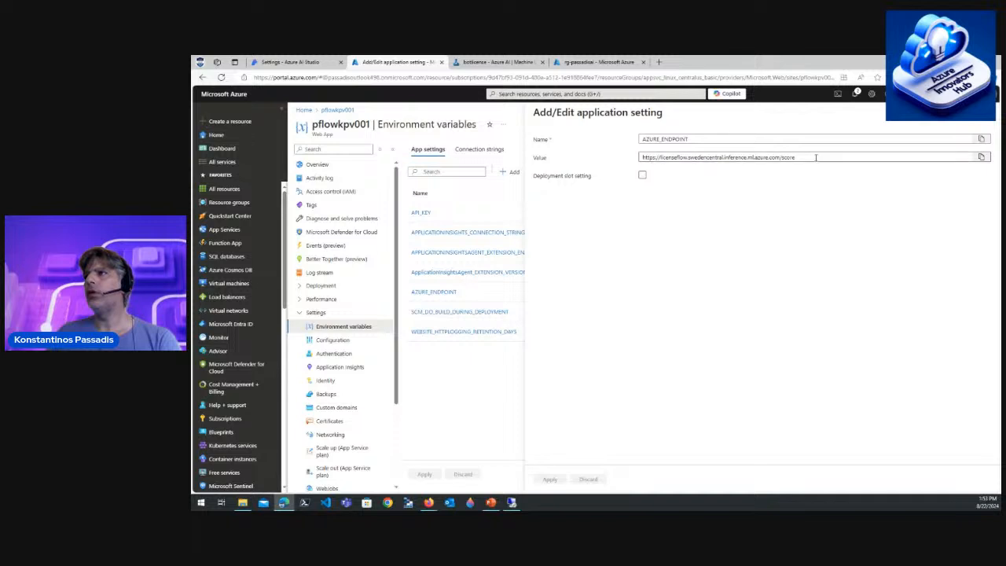
{"action": "left_click_drag", "start_coordinate": [815, 157], "coordinate": [626, 166]}
{"action": "key", "text": "ctrl+v"}
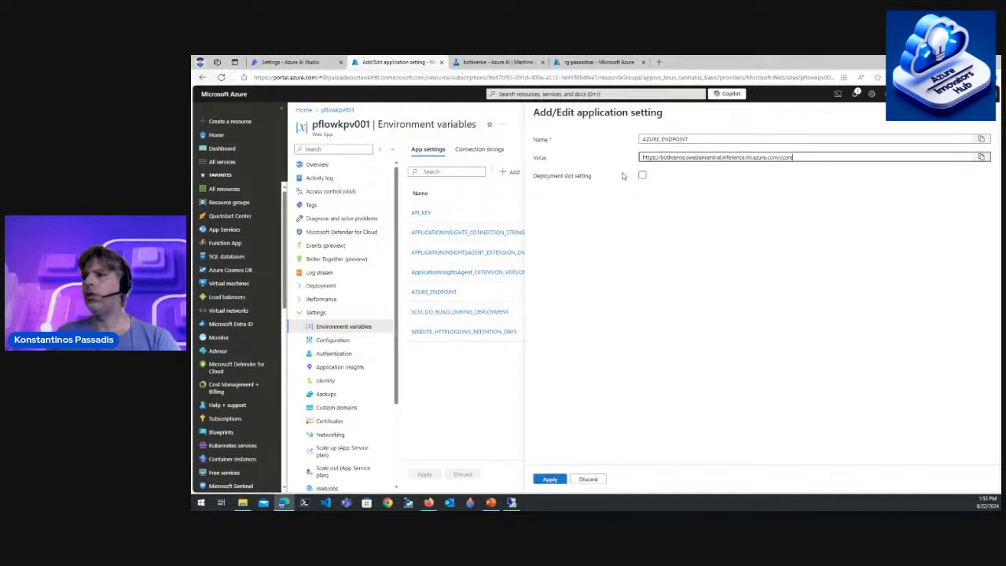
{"action": "left_click", "coordinate": [551, 478]}
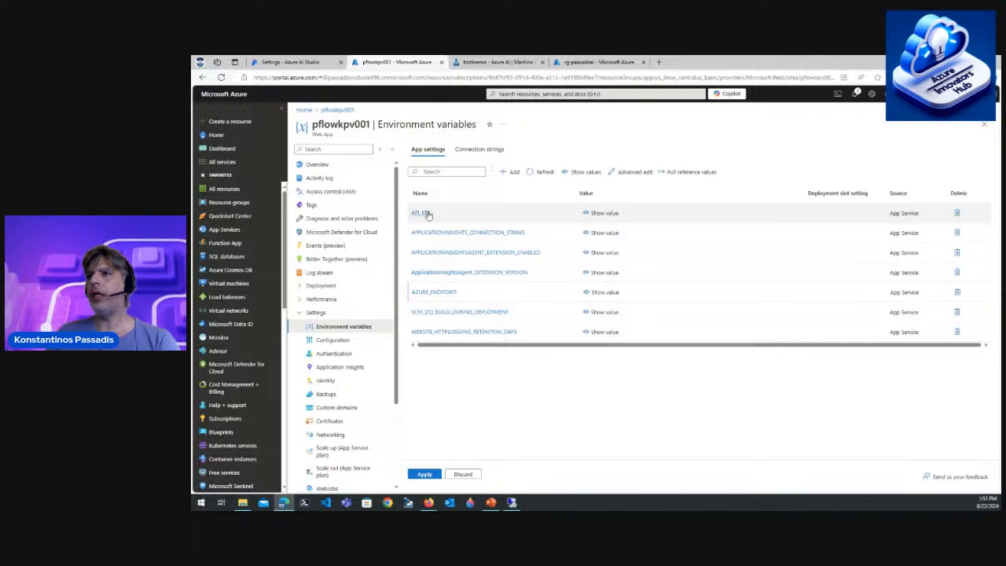
- Return to the botlicense endpoint's consumption details in Machine Learning Studio and copy its primary key
{"action": "left_click", "coordinate": [497, 63]}
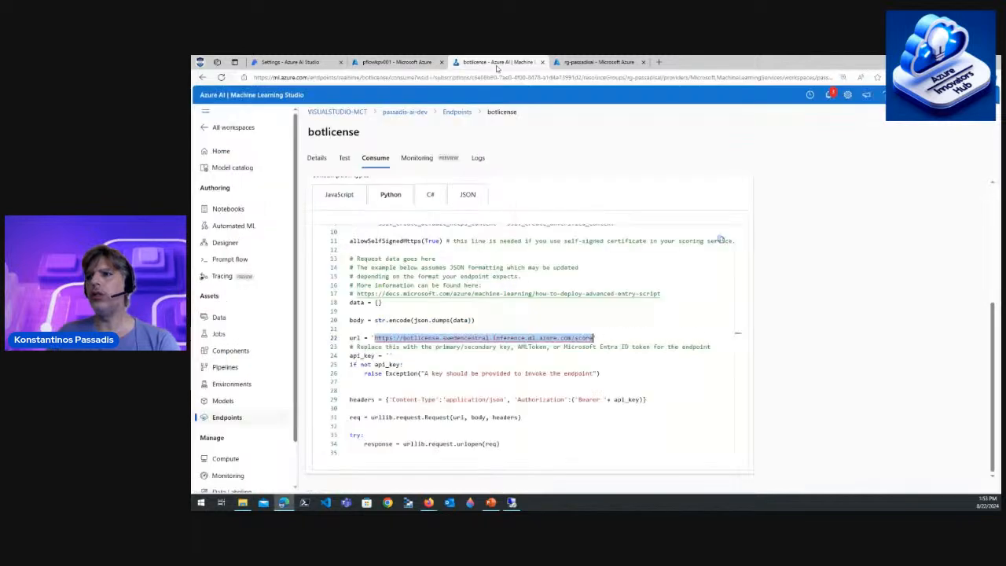
{"action": "scroll", "coordinate": [720, 238], "scroll_direction": "up", "scroll_amount": 5}
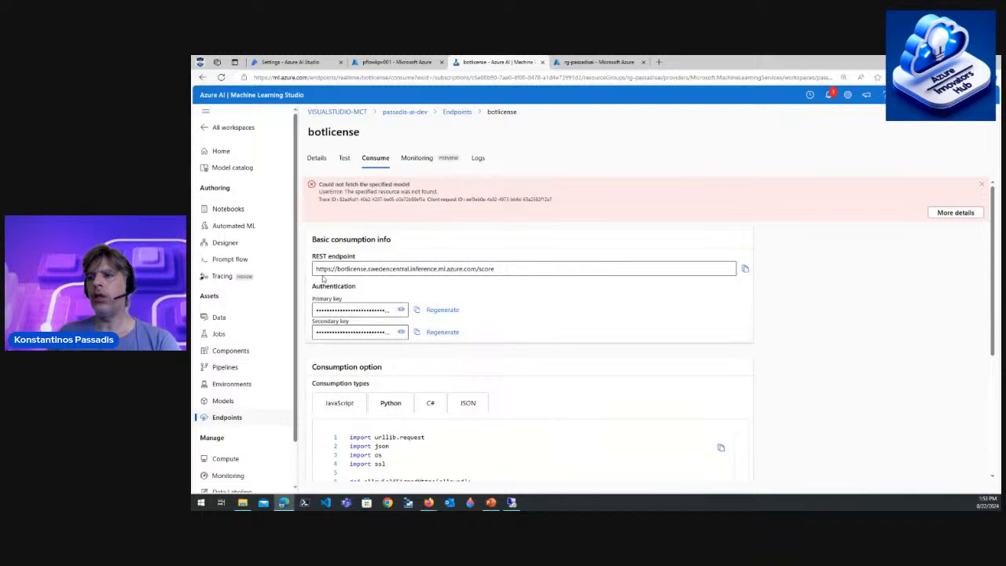
{"action": "left_click", "coordinate": [416, 311]}
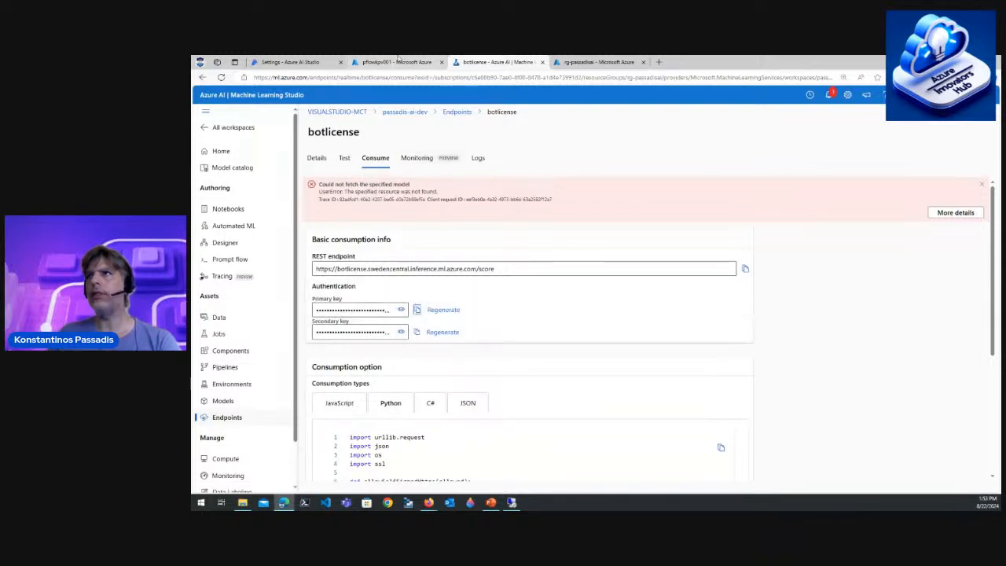
- In the pflowkpv001 web app's environment variables, replace the API_KEY value with the copied endpoint primary key, then apply and confirm the changes
{"action": "left_click", "coordinate": [397, 61]}
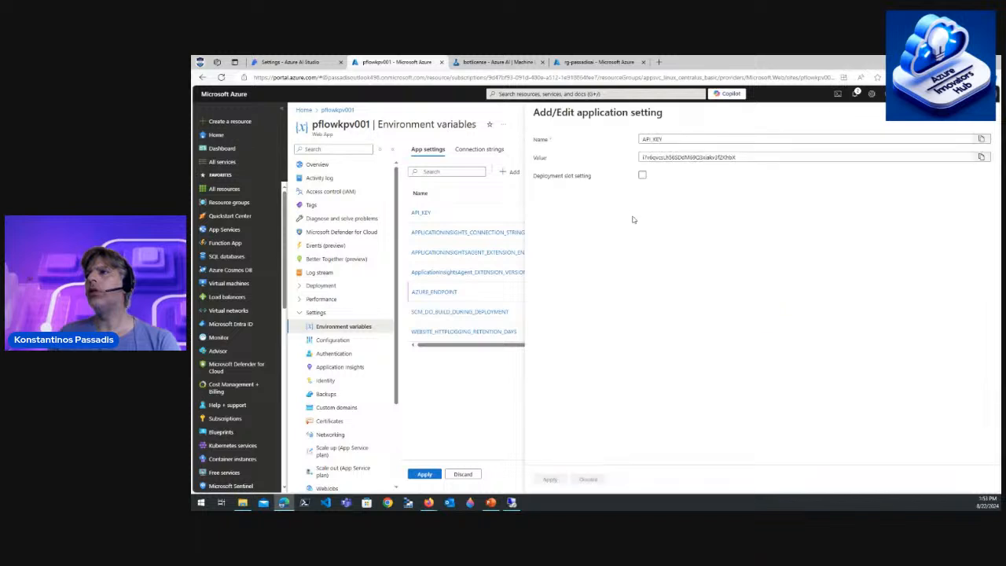
{"action": "left_click_drag", "start_coordinate": [748, 160], "coordinate": [607, 162]}
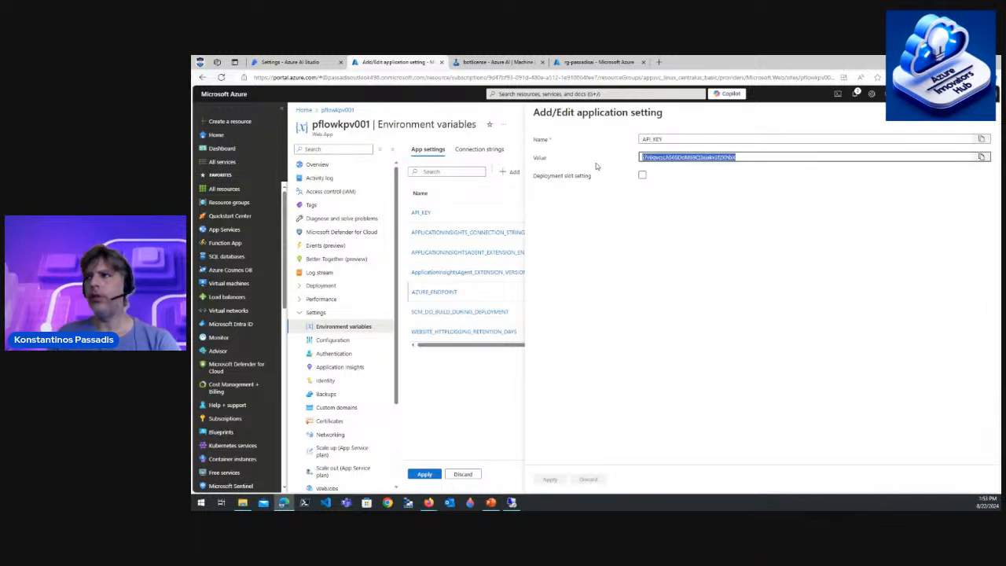
{"action": "key", "text": "ctrl+v"}
{"action": "left_click", "coordinate": [550, 479]}
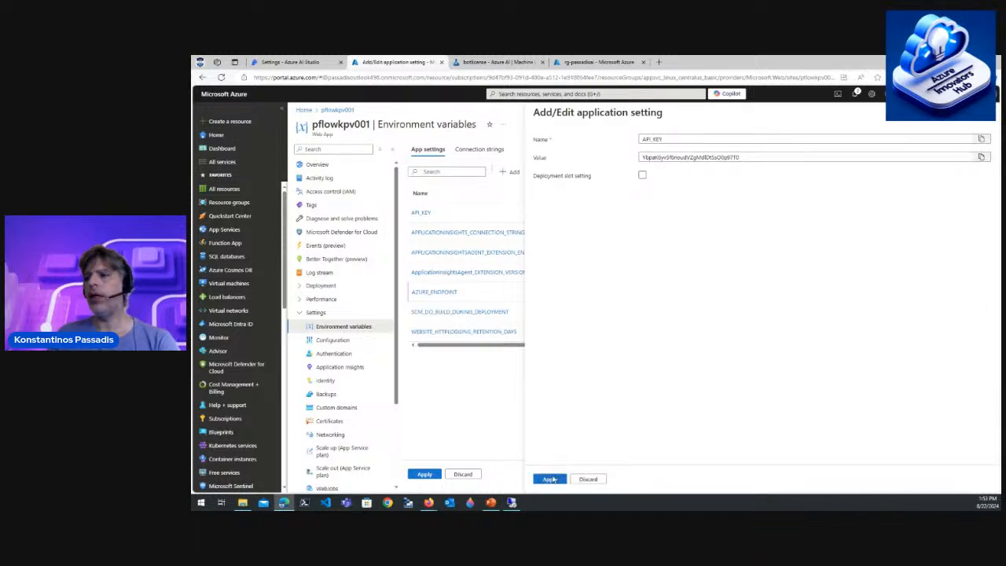
{"action": "left_click", "coordinate": [425, 473]}
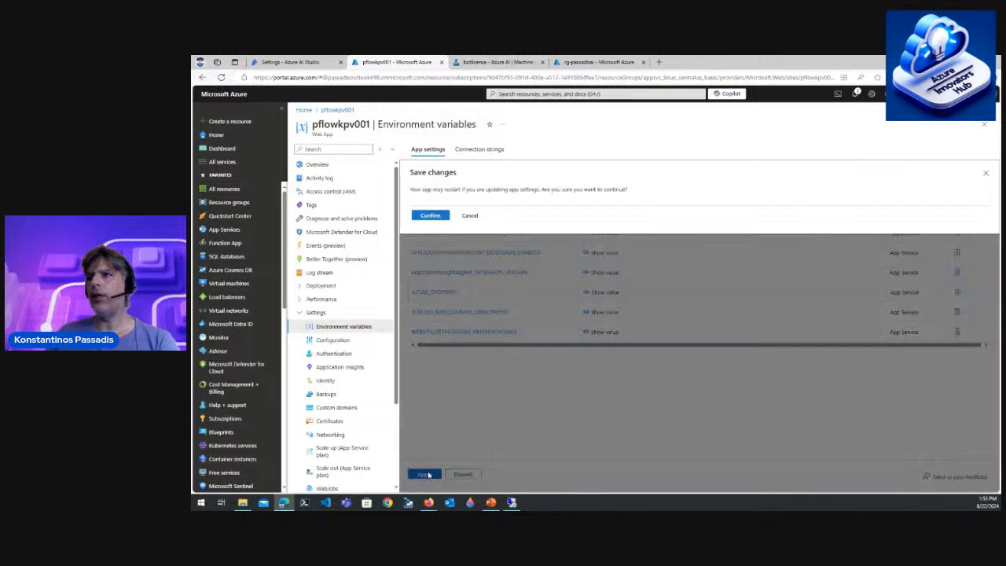
{"action": "left_click", "coordinate": [433, 216]}
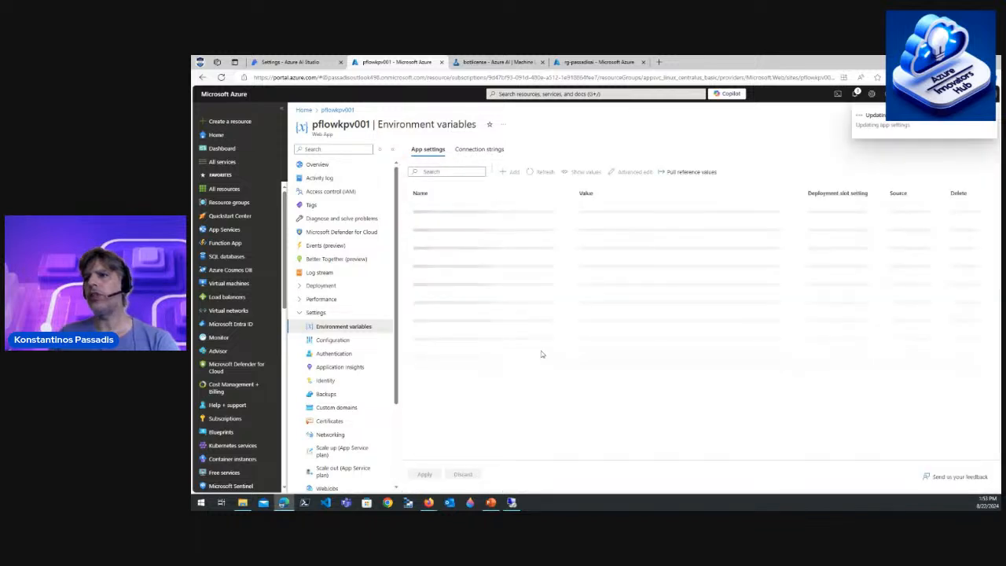
- Dismiss the Azure Functions Core Tools notification in the remote VS Code session, and return to the pflowkpv001 web app's overview in the Azure portal
{"action": "left_click", "coordinate": [512, 504]}
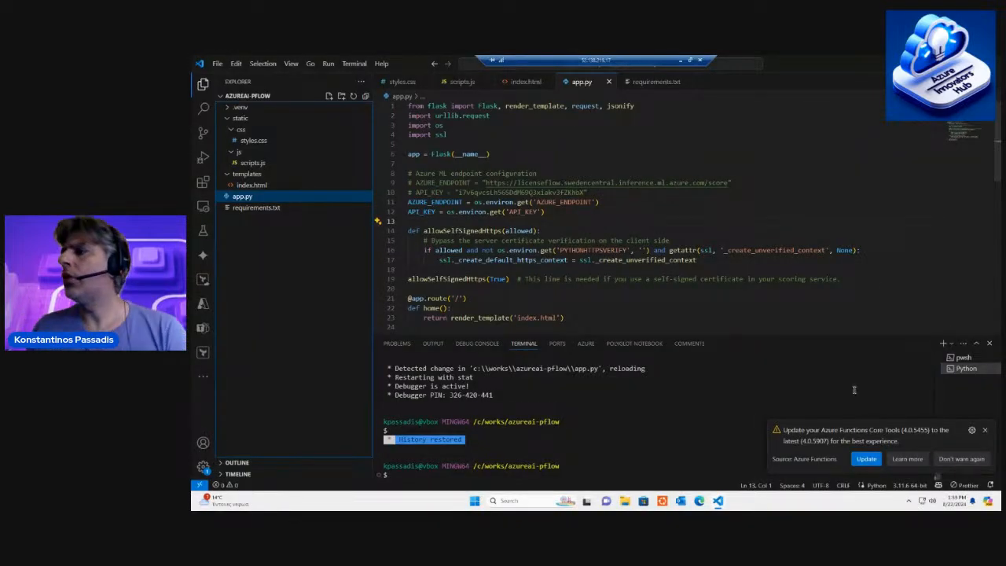
{"action": "left_click", "coordinate": [985, 429]}
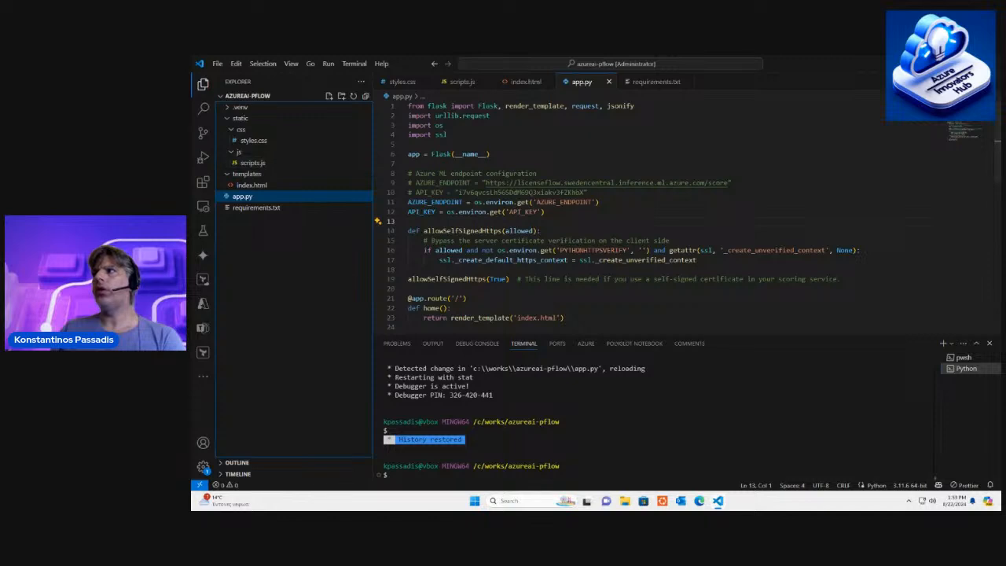
{"action": "left_click", "coordinate": [717, 501]}
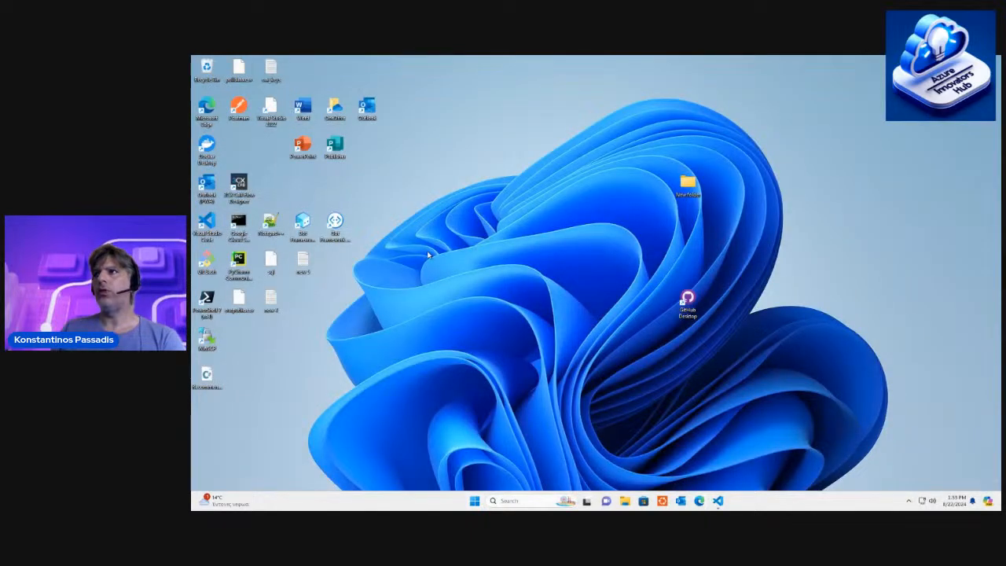
{"action": "mouse_move", "coordinate": [647, 59]}
{"action": "left_click", "coordinate": [679, 61]}
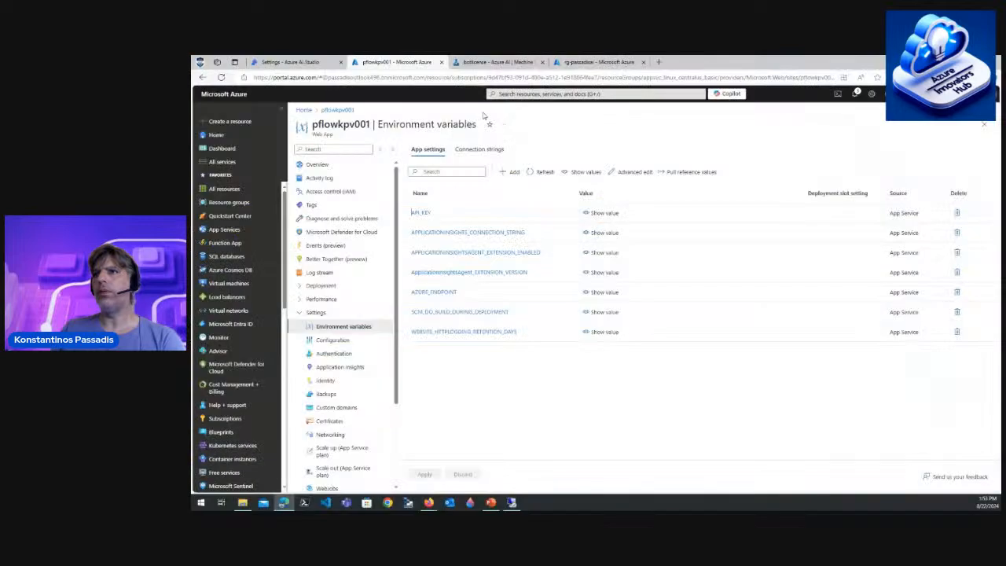
{"action": "left_click", "coordinate": [346, 164]}
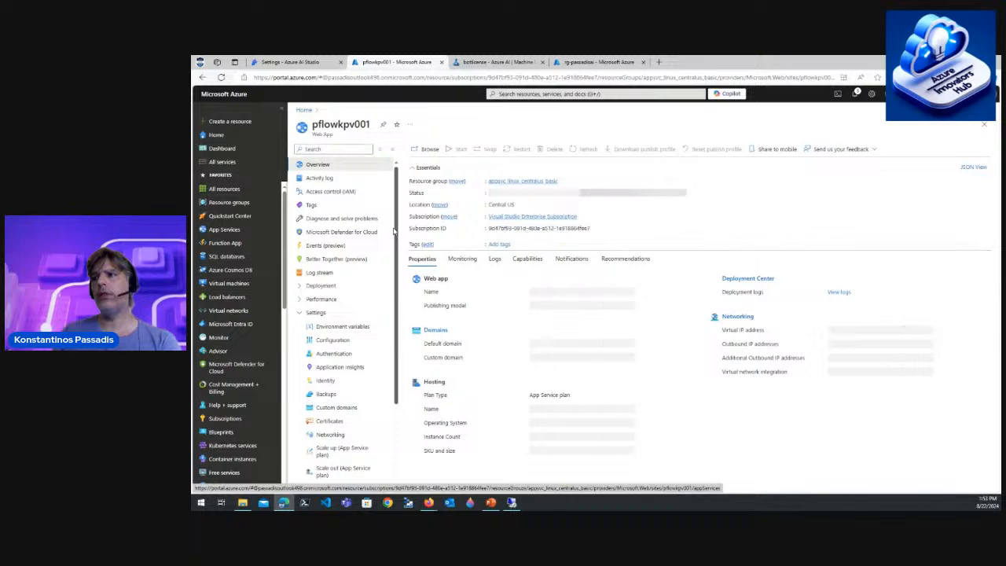
- Switch to VS Code in the remote session and review app.py's endpoint configuration, ask route and error handling
{"action": "left_click", "coordinate": [512, 503]}
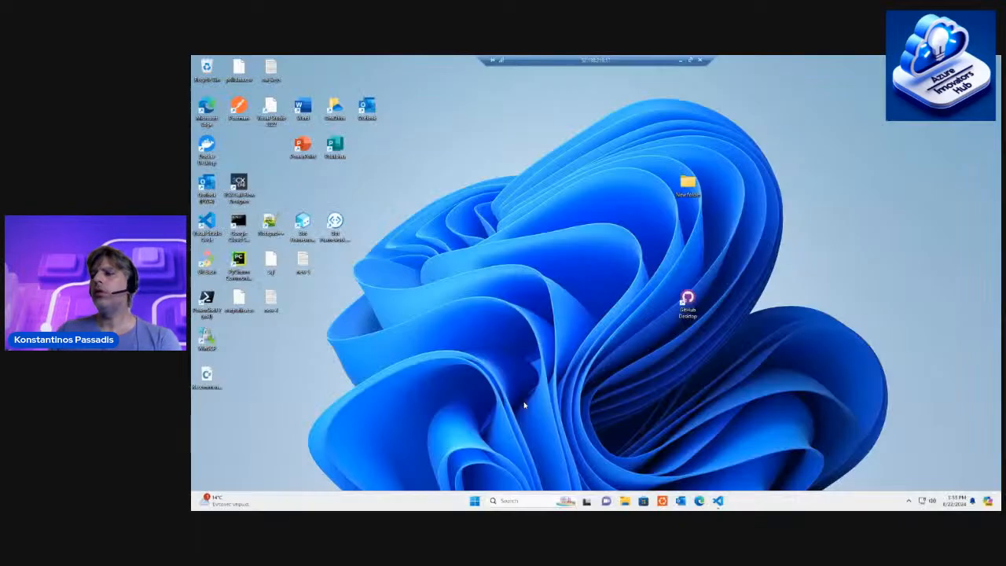
{"action": "left_click", "coordinate": [717, 501]}
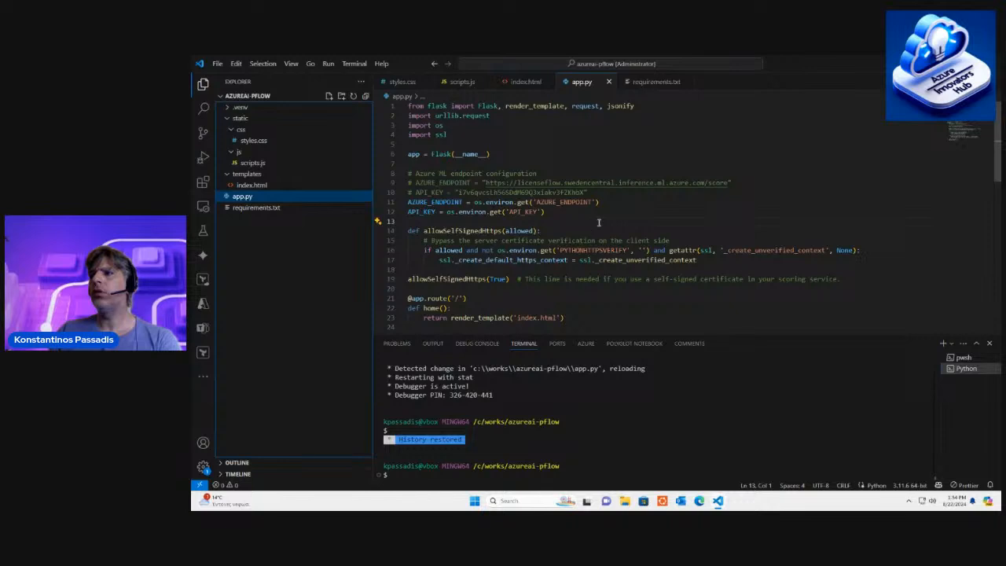
{"action": "scroll", "coordinate": [597, 224], "scroll_direction": "down", "scroll_amount": 1}
{"action": "scroll", "coordinate": [600, 222], "scroll_direction": "up", "scroll_amount": 1}
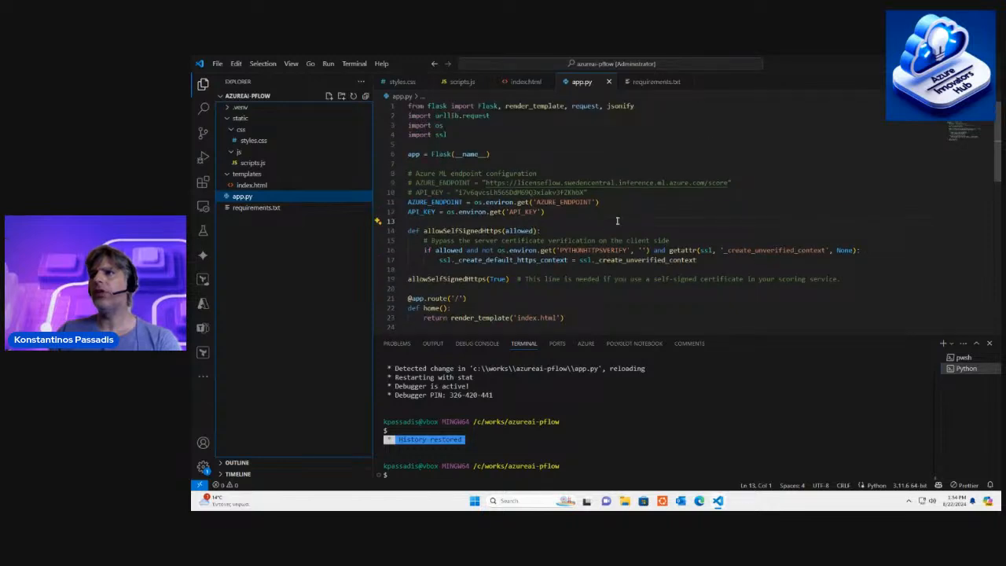
{"action": "scroll", "coordinate": [629, 221], "scroll_direction": "down", "scroll_amount": 7}
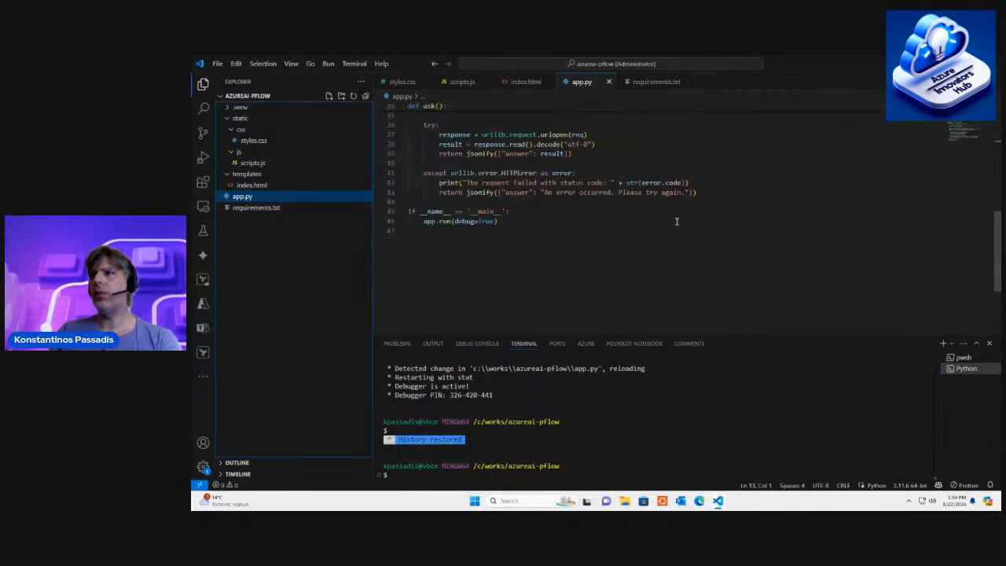
{"action": "scroll", "coordinate": [676, 221], "scroll_direction": "up", "scroll_amount": 5}
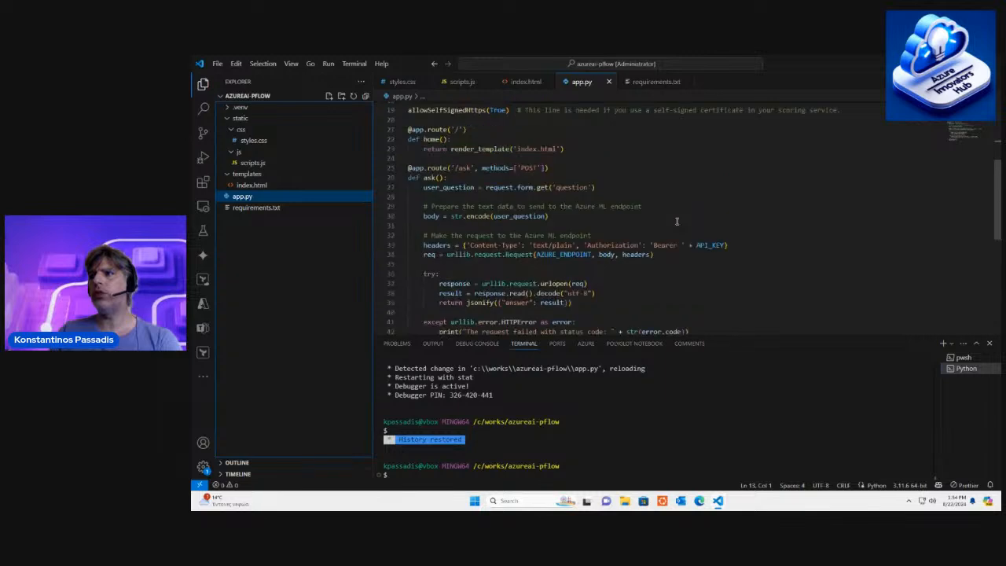
{"action": "scroll", "coordinate": [676, 221], "scroll_direction": "up", "scroll_amount": 3}
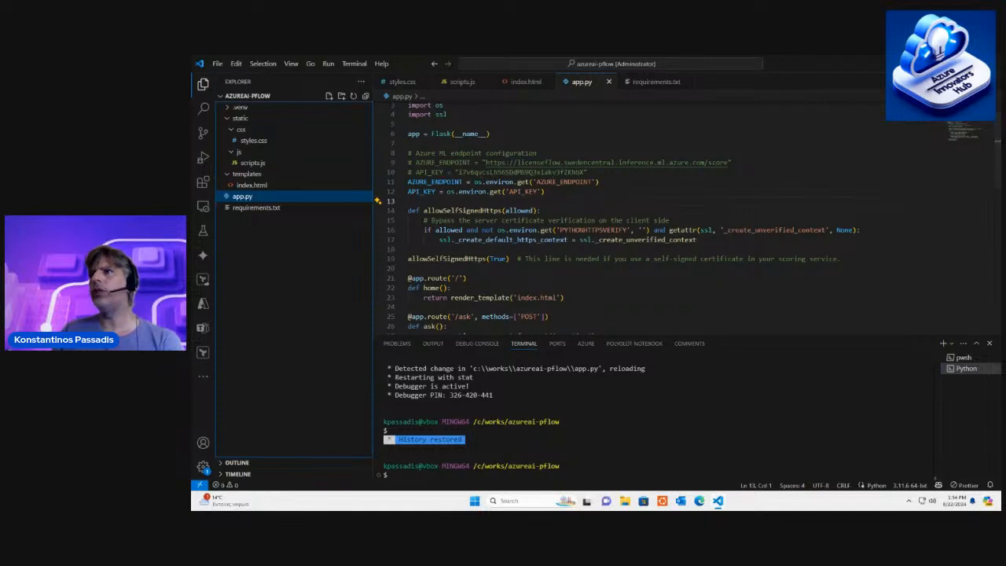
{"action": "left_click", "coordinate": [946, 64]}
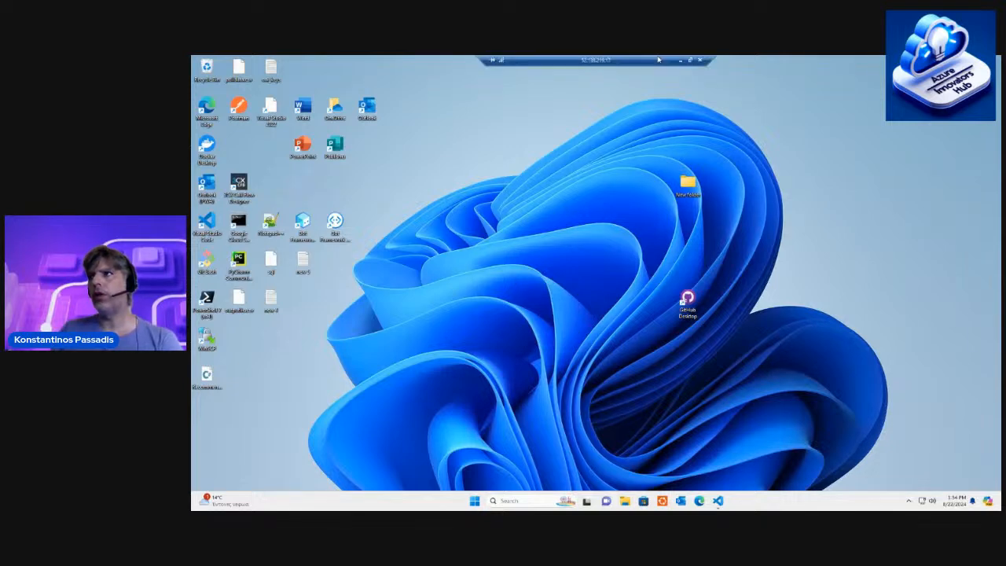
{"action": "left_click", "coordinate": [680, 60]}
- Open the pflowkpv001 site and submit the question "What are the Windows 10 license options ?"
{"action": "left_click", "coordinate": [429, 149]}
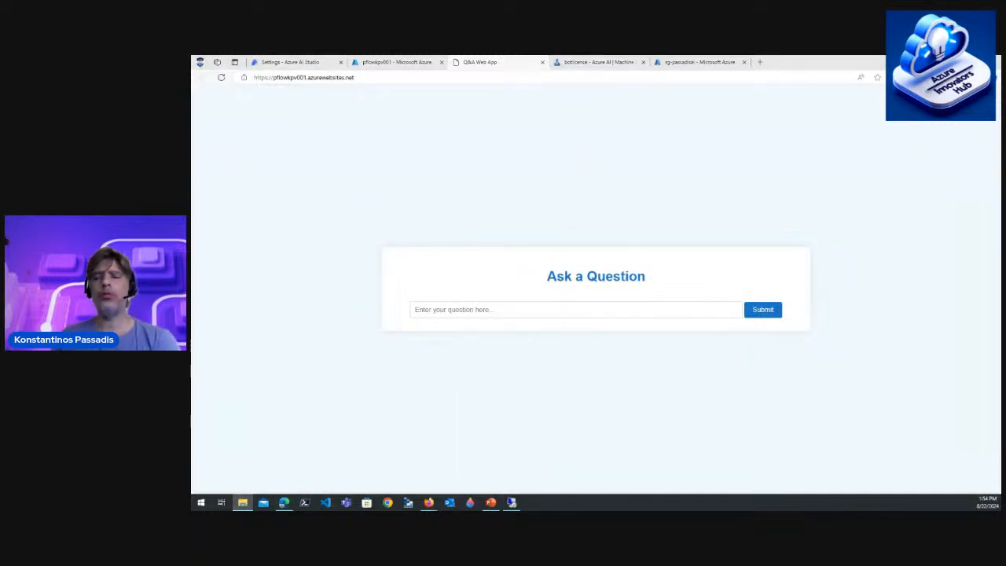
{"action": "left_click", "coordinate": [508, 309]}
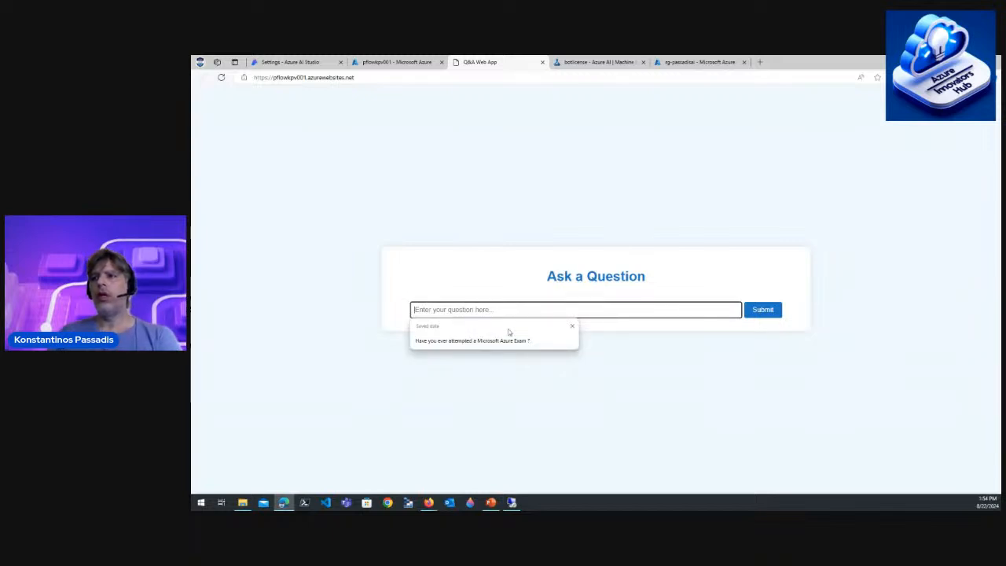
{"action": "type", "text": "W"}
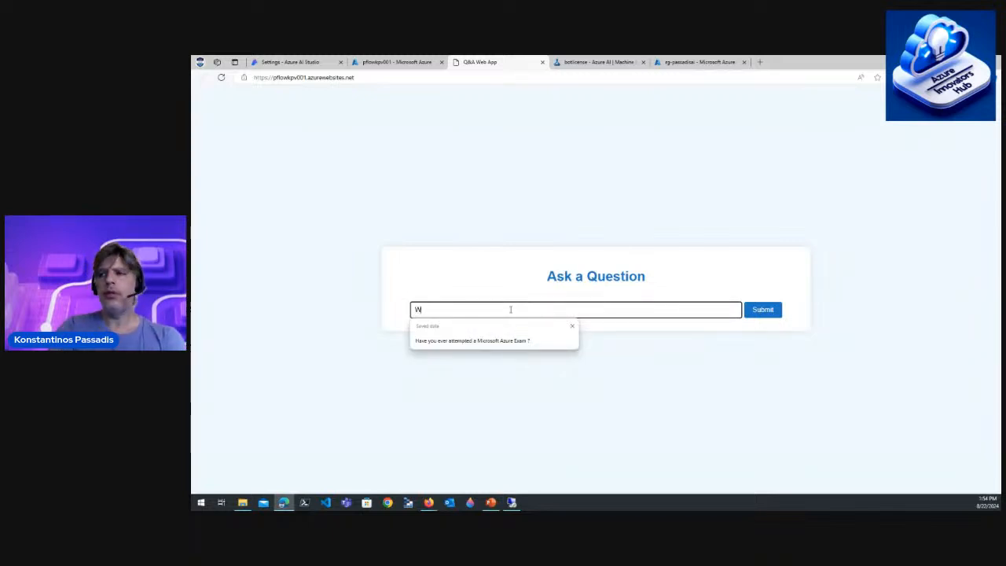
{"action": "type", "text": "hat are the "}
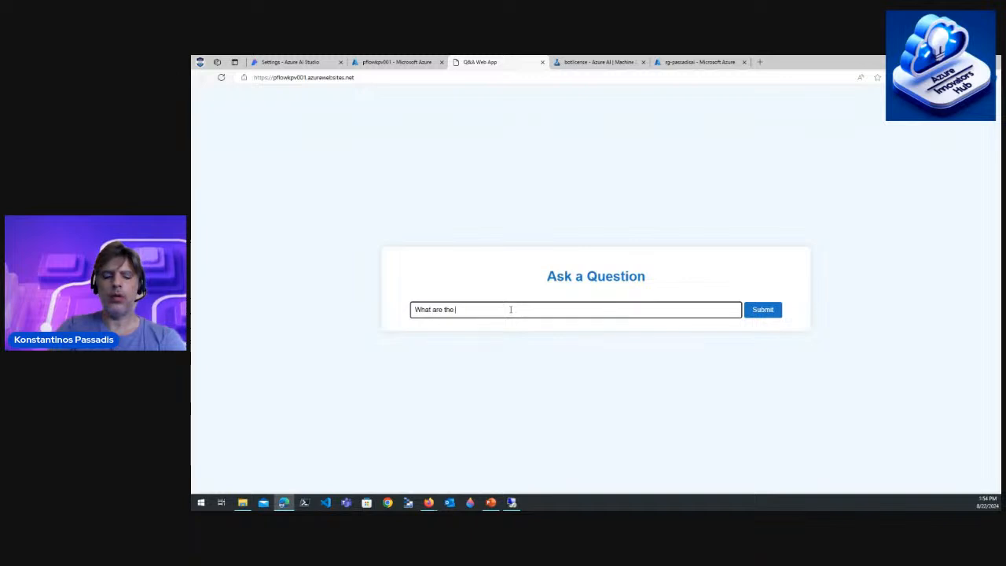
{"action": "type", "text": "Windows "}
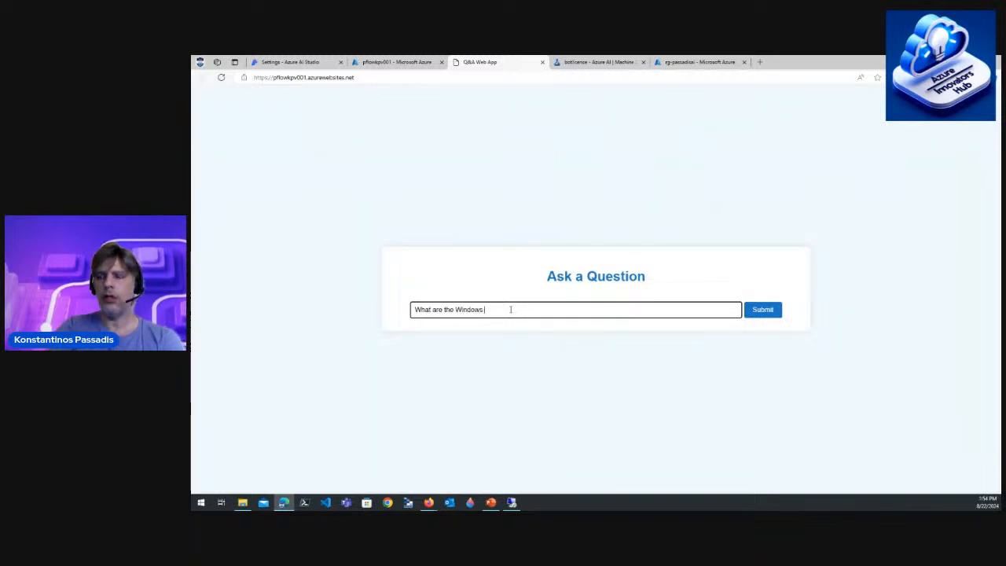
{"action": "type", "text": "10 li"}
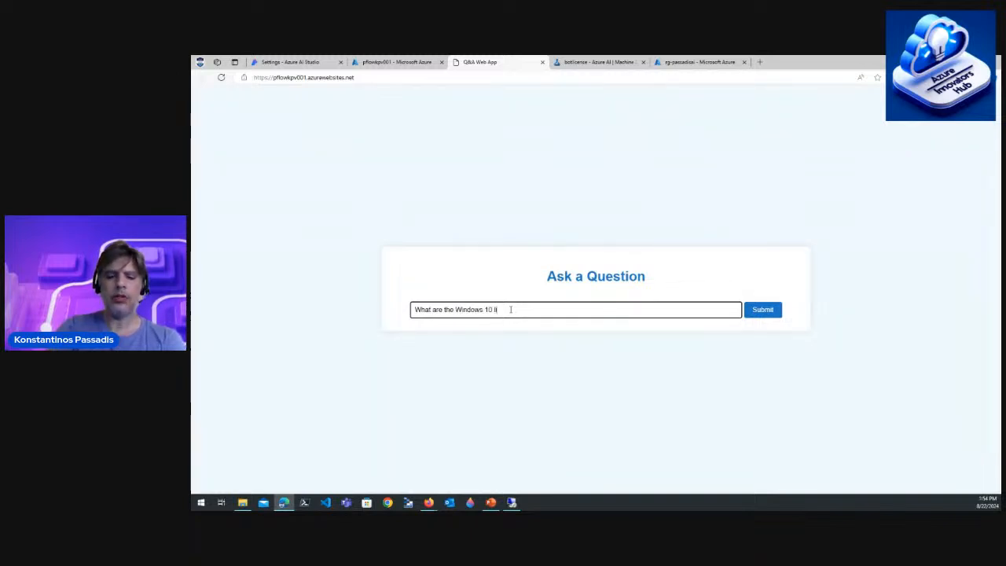
{"action": "type", "text": "cense options"}
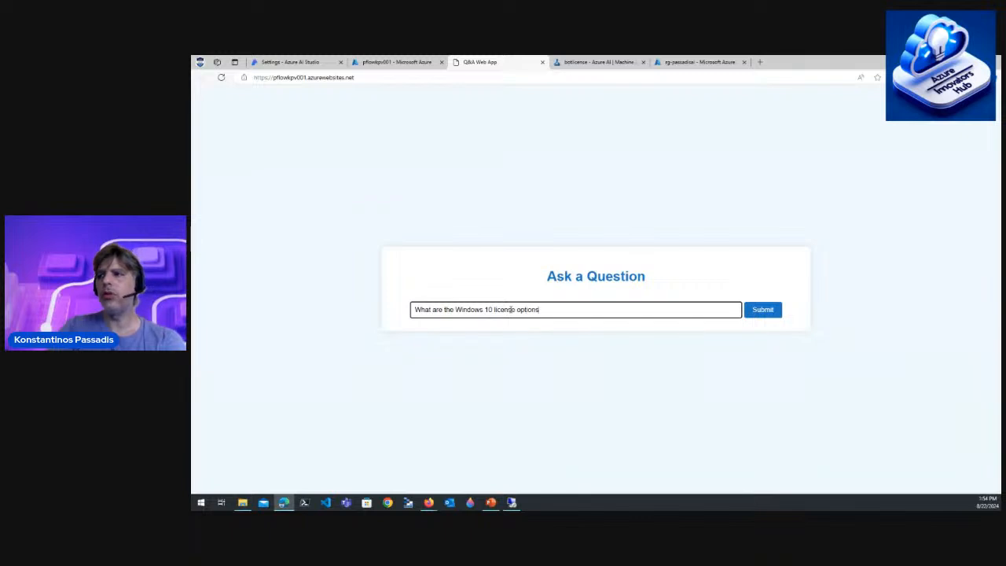
{"action": "type", "text": " ?"}
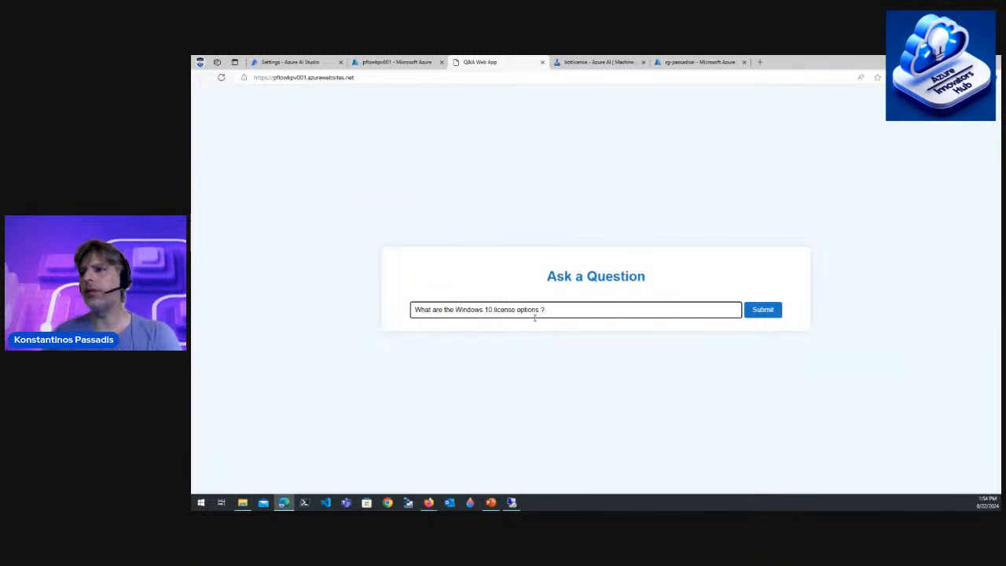
{"action": "left_click", "coordinate": [765, 311]}
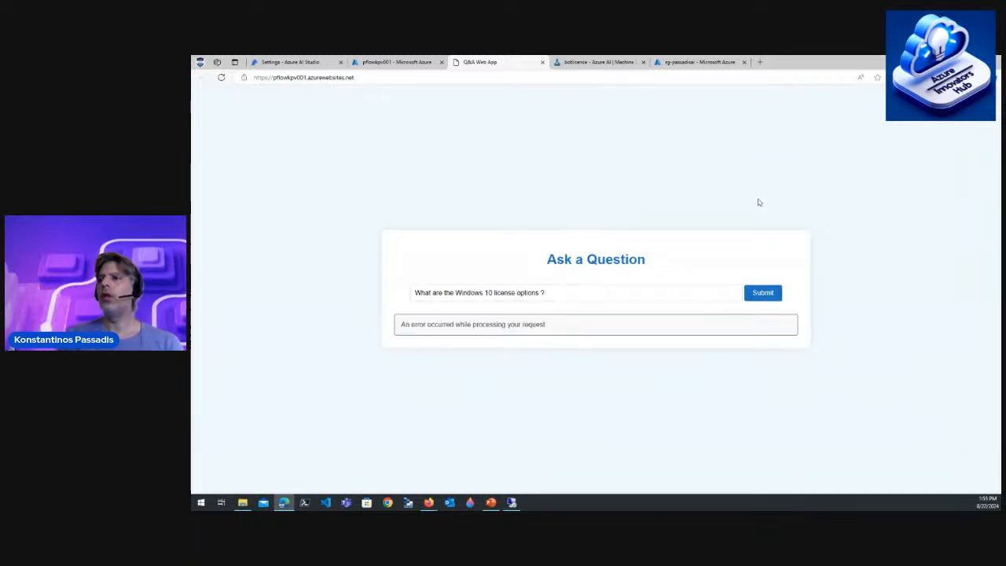
- Check the pflowkpv001 overview and examine the URL, key, headers and request code in the botlicense endpoint's Python consumption sample
{"action": "left_click", "coordinate": [395, 62]}
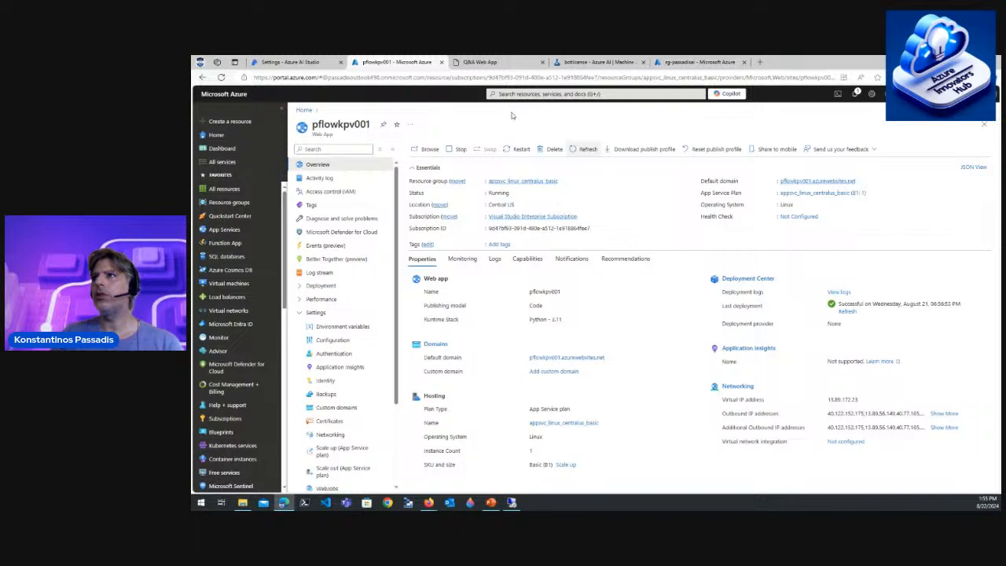
{"action": "left_click", "coordinate": [574, 62]}
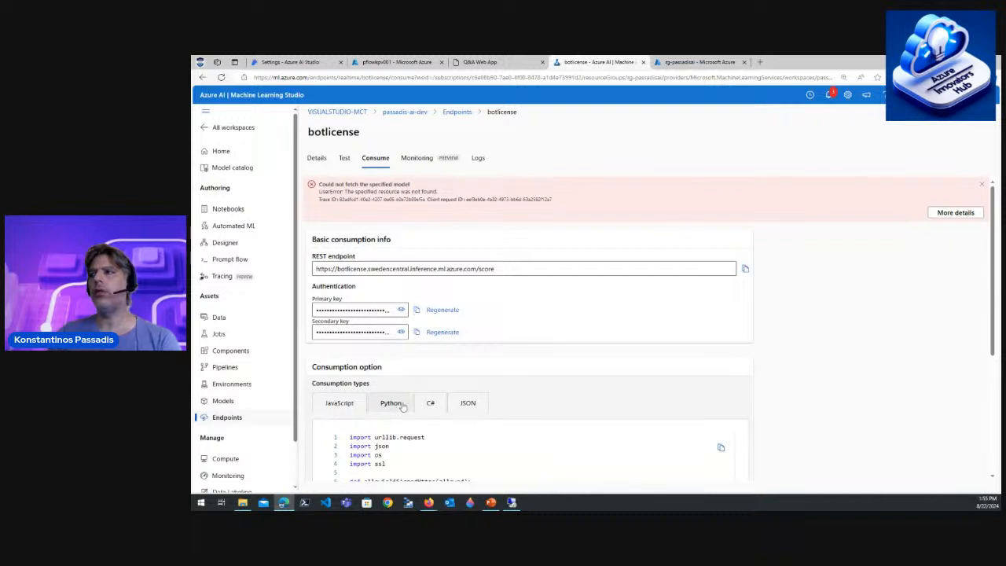
{"action": "scroll", "coordinate": [994, 209], "scroll_direction": "down", "scroll_amount": 2}
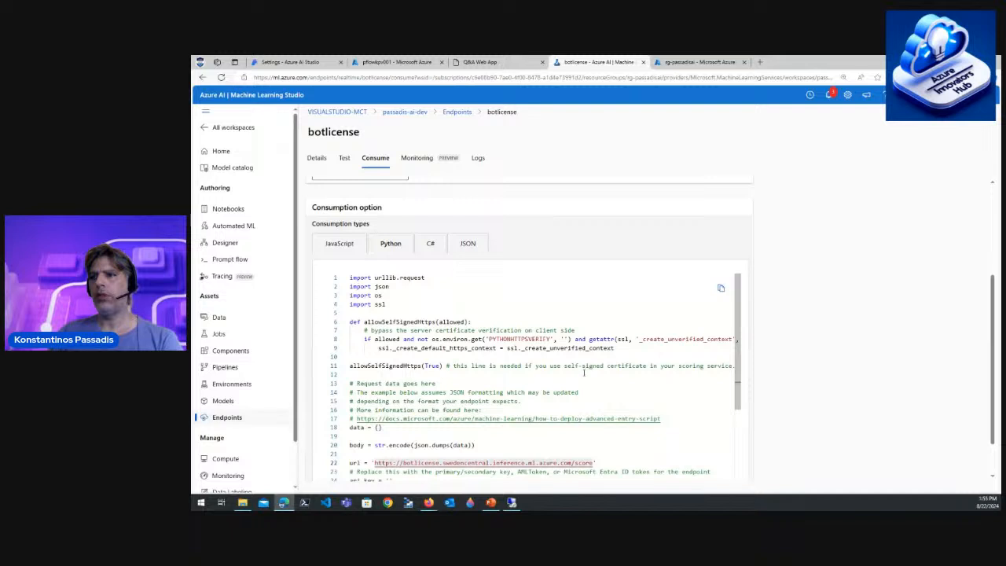
{"action": "scroll", "coordinate": [597, 368], "scroll_direction": "down", "scroll_amount": 1}
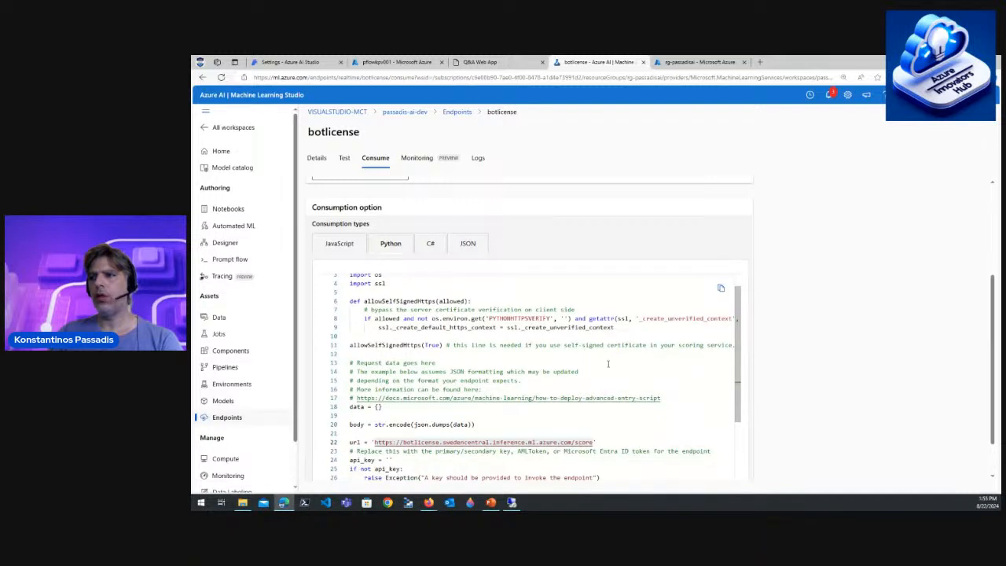
{"action": "scroll", "coordinate": [607, 363], "scroll_direction": "down", "scroll_amount": 1}
{"action": "scroll", "coordinate": [607, 363], "scroll_direction": "down", "scroll_amount": 1}
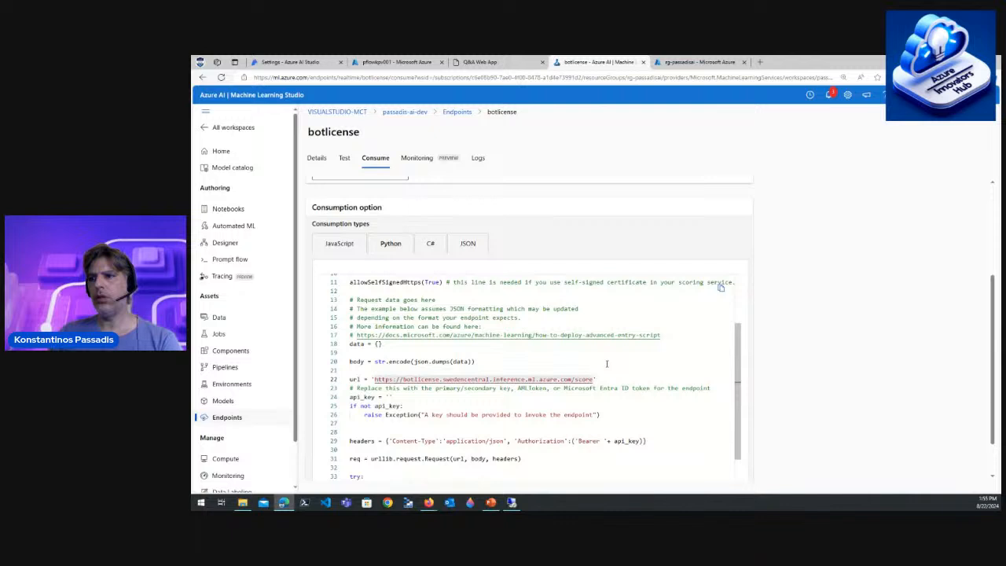
{"action": "scroll", "coordinate": [605, 363], "scroll_direction": "down", "scroll_amount": 2}
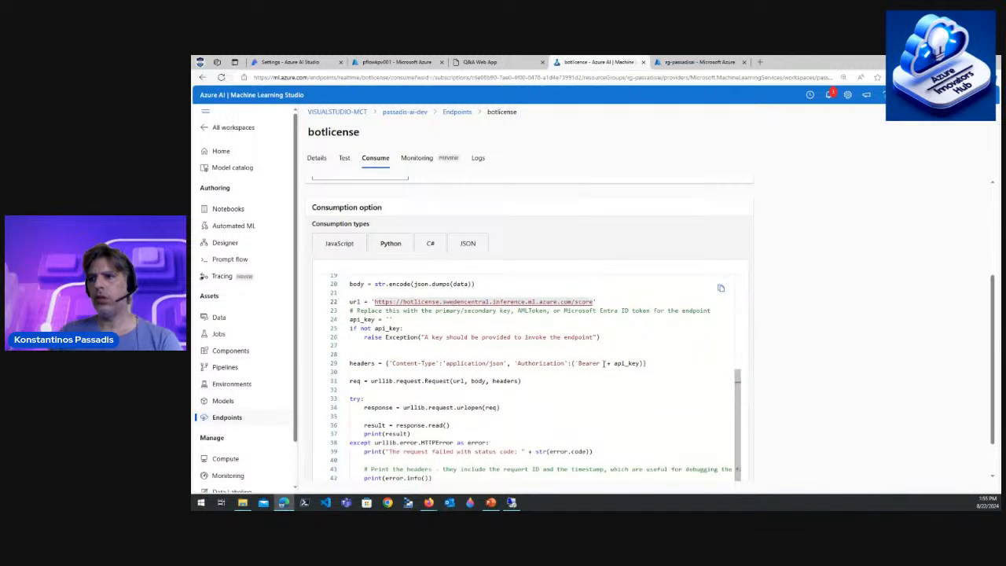
- Return to the pflowkpv001 web app's overview in the Azure portal and restart the app
{"action": "left_click", "coordinate": [481, 60]}
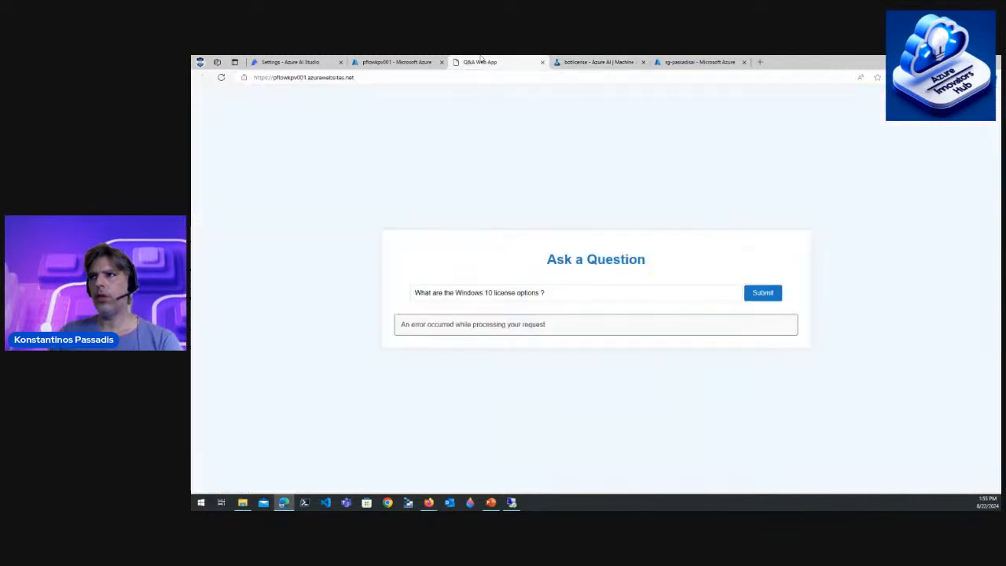
{"action": "left_click", "coordinate": [398, 61]}
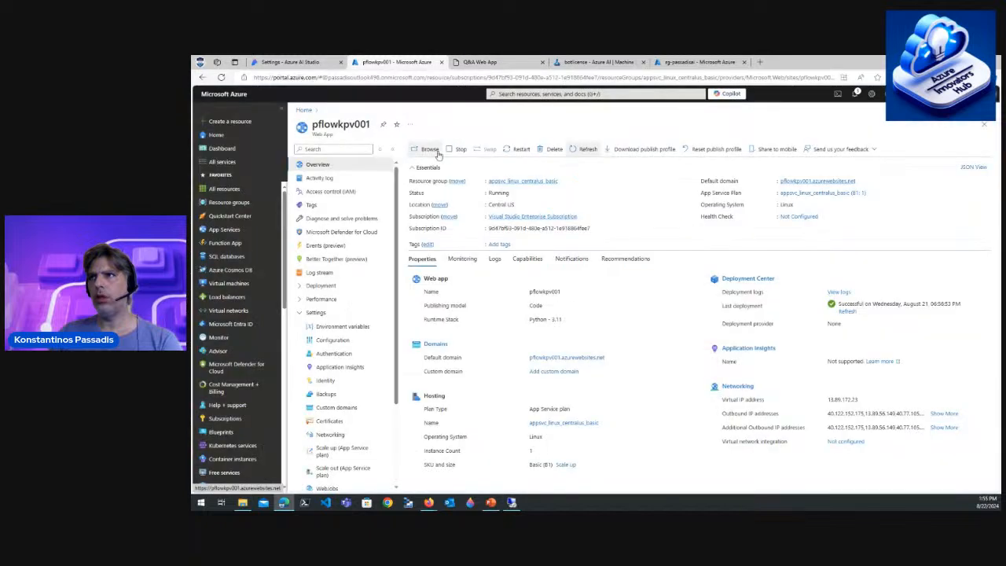
{"action": "left_click", "coordinate": [512, 150]}
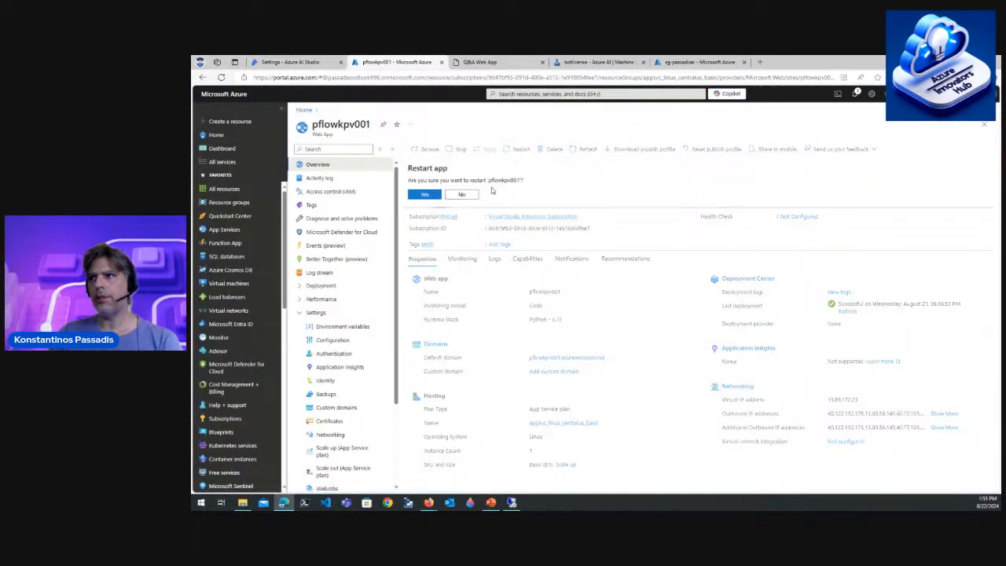
{"action": "left_click", "coordinate": [437, 194]}
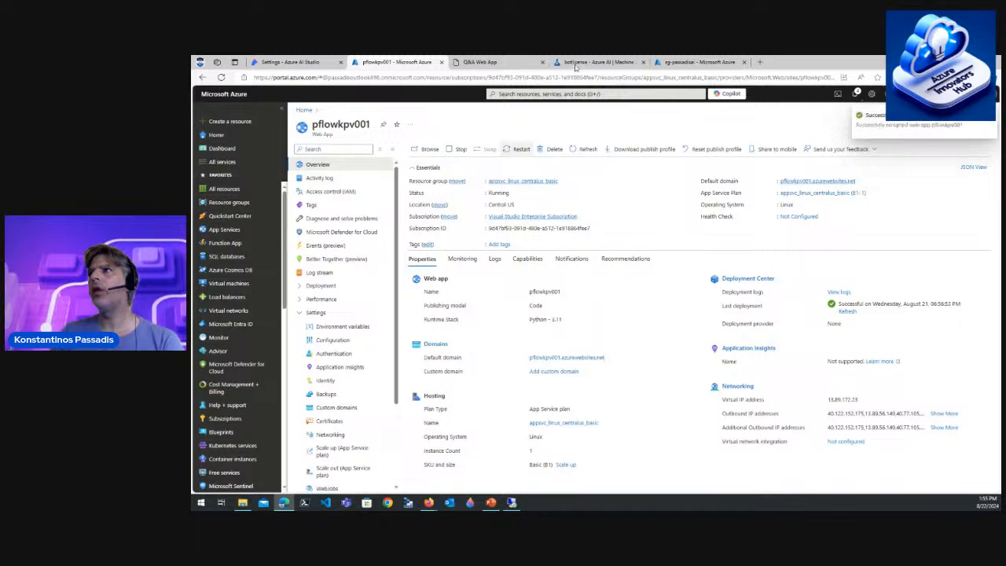
- Copy the botlicense endpoint's Python consumption sample, and review the endpoint's details after a brief check of the remote session
{"action": "left_click", "coordinate": [583, 63]}
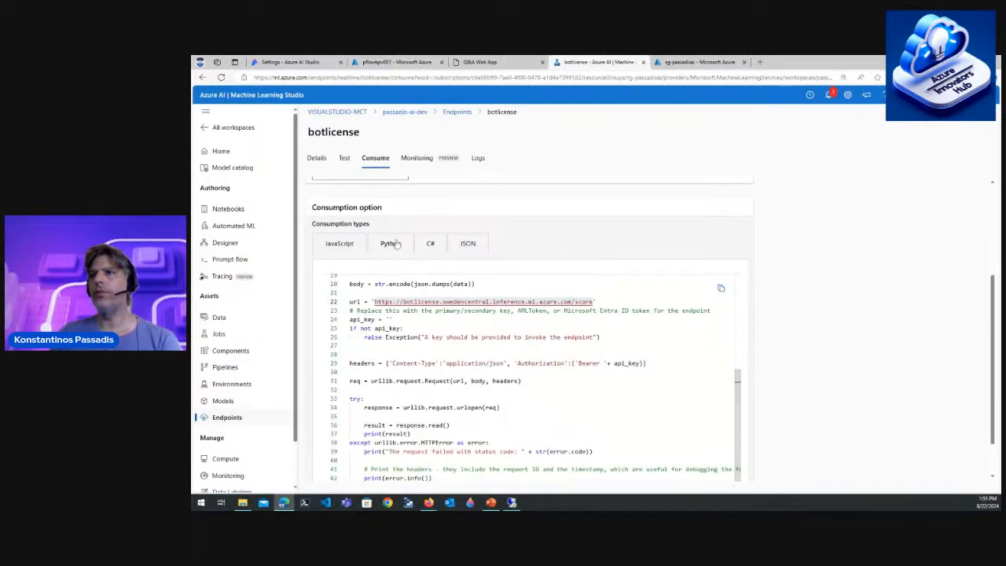
{"action": "left_click", "coordinate": [721, 289]}
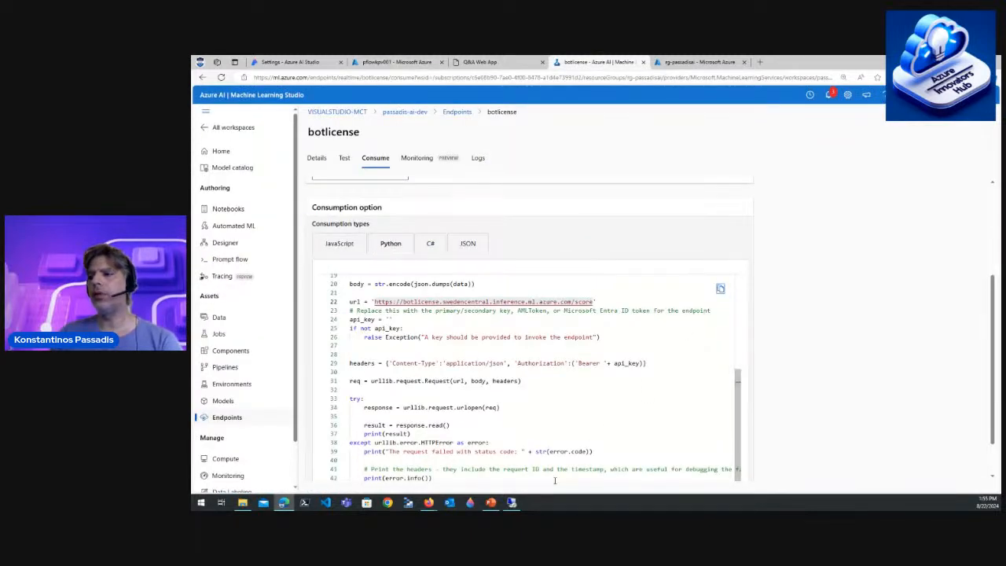
{"action": "left_click", "coordinate": [512, 502]}
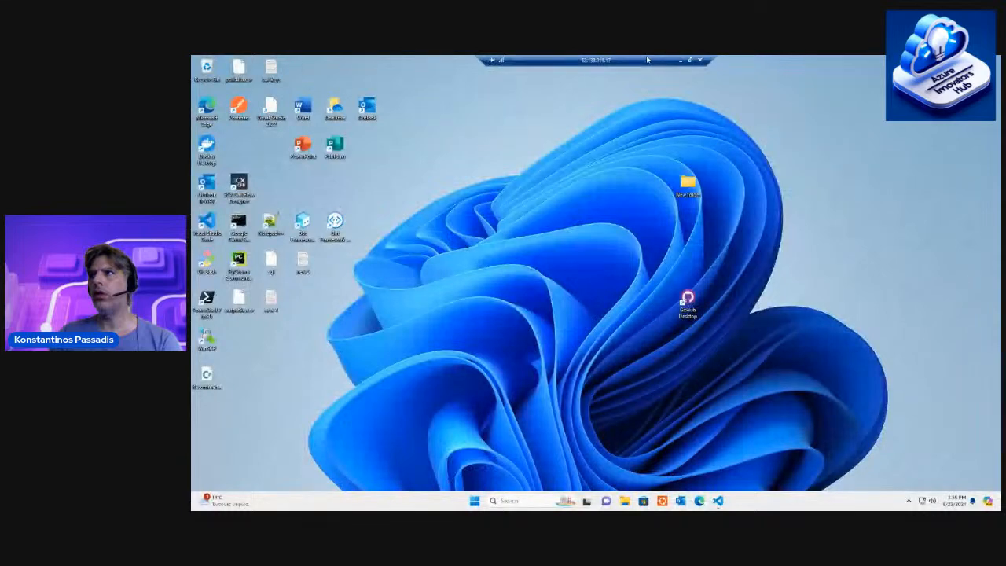
{"action": "left_click", "coordinate": [680, 61]}
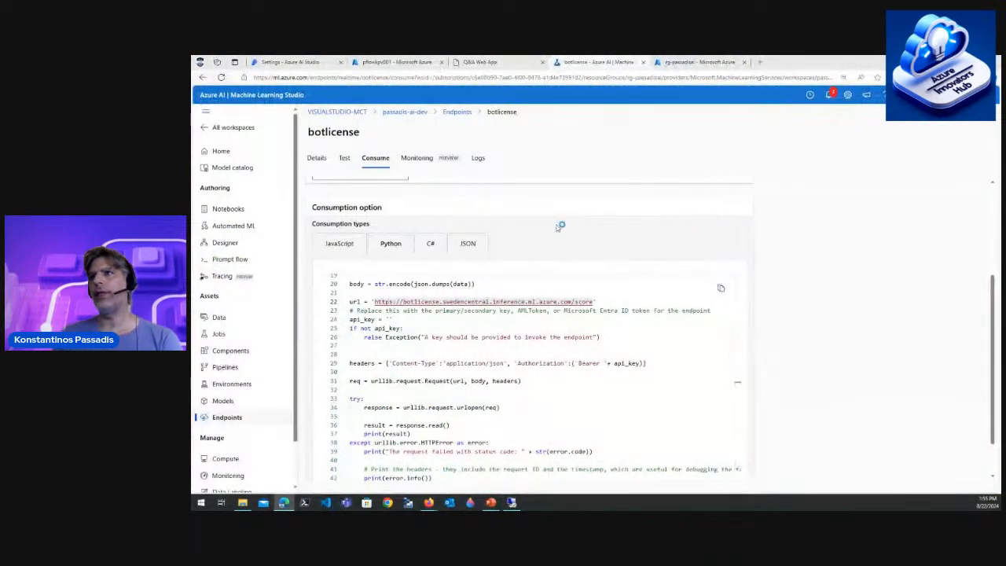
{"action": "left_click", "coordinate": [320, 159]}
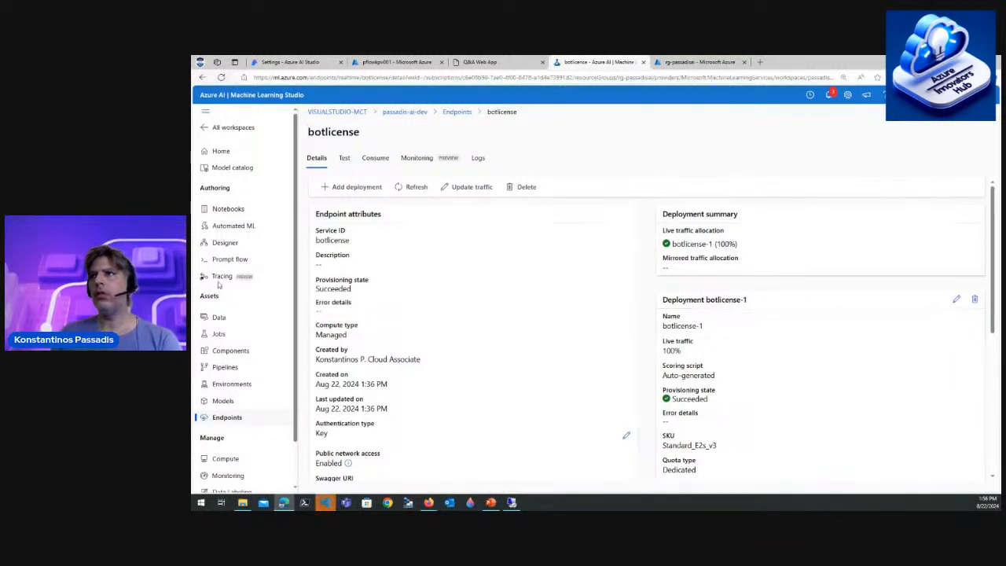
- Open the browser's developer tools on the Q&A Web App page and inspect its console errors and network activity
{"action": "left_click", "coordinate": [503, 61]}
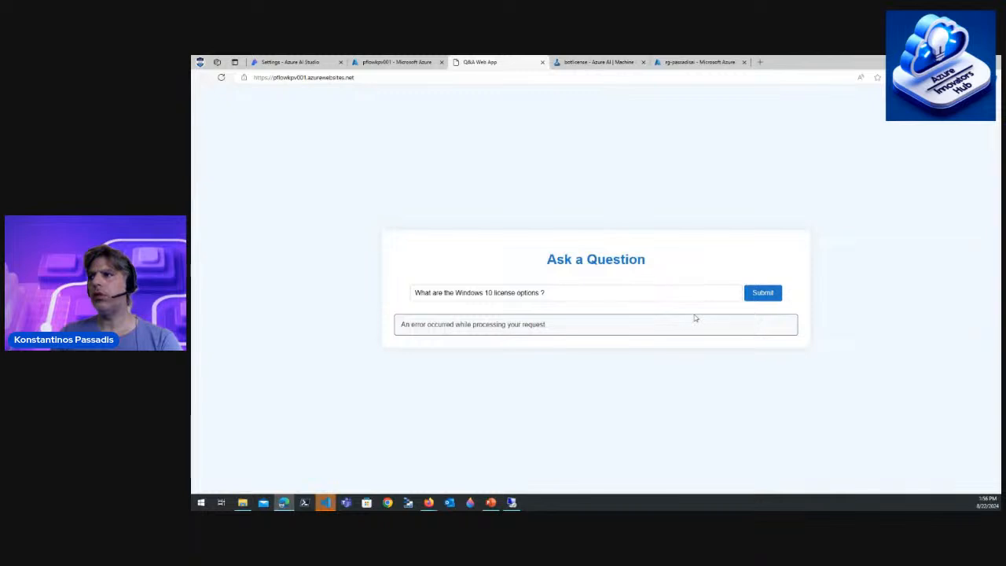
{"action": "right_click", "coordinate": [660, 367]}
{"action": "left_click", "coordinate": [742, 237]}
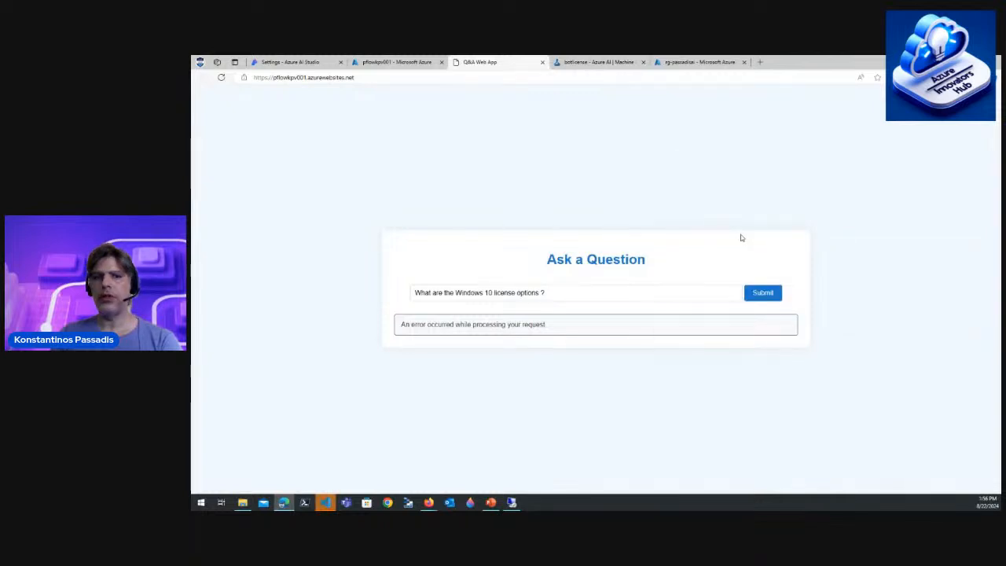
{"action": "key", "text": "F12"}
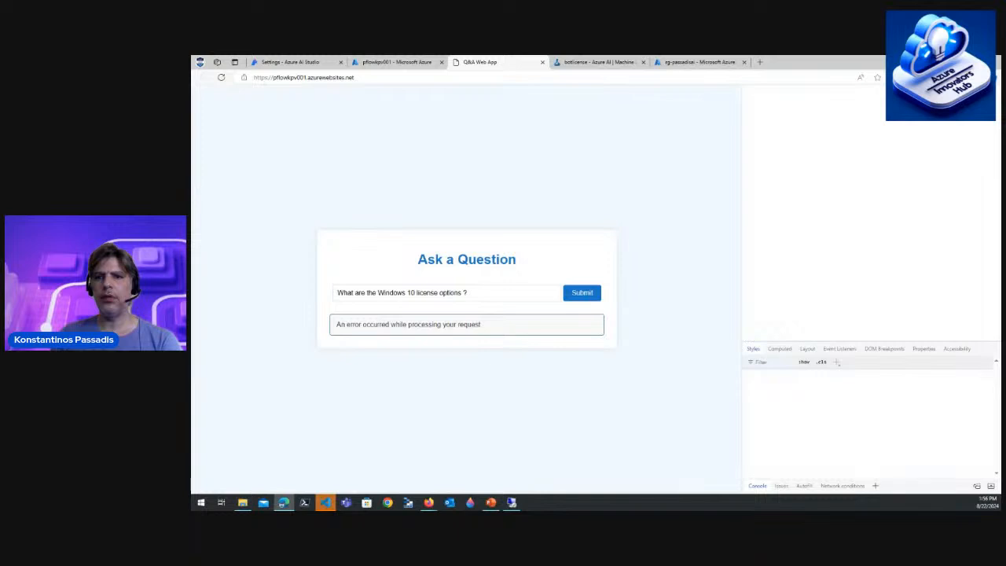
{"action": "left_click", "coordinate": [855, 93]}
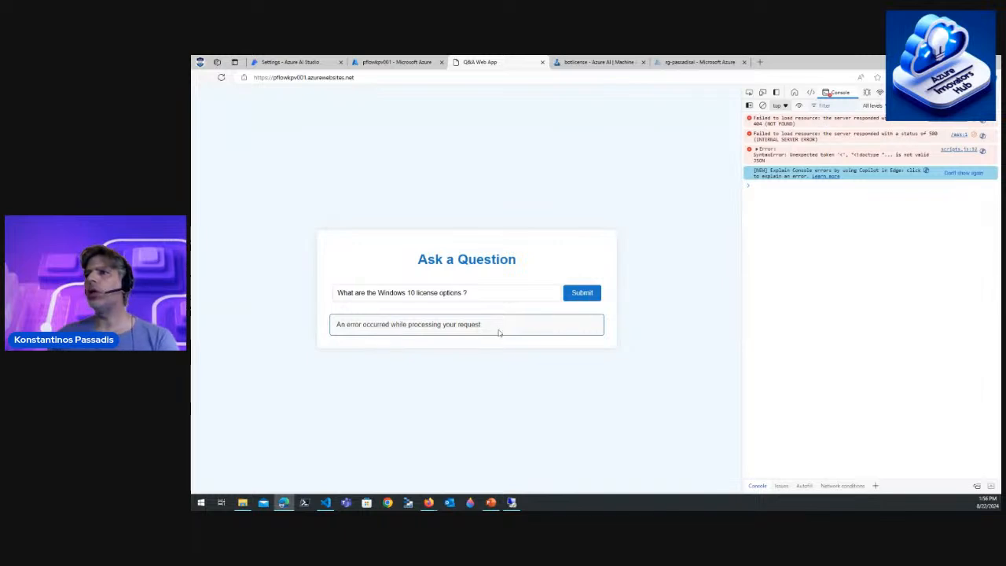
{"action": "left_click", "coordinate": [878, 94]}
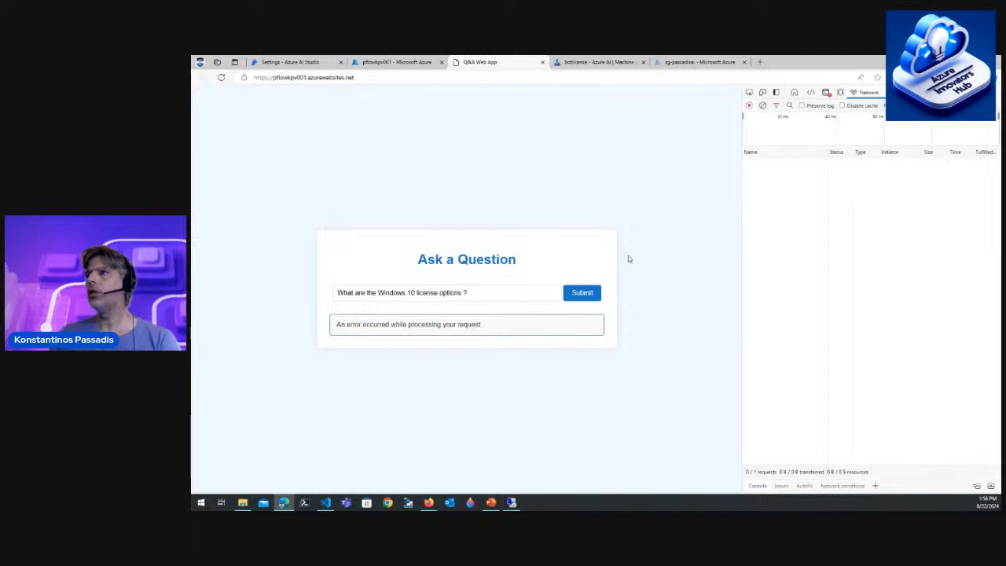
- Resubmit the Windows 10 license question while tracing the console error to its script, and reload the page with the developer tools closed
{"action": "left_click", "coordinate": [583, 293]}
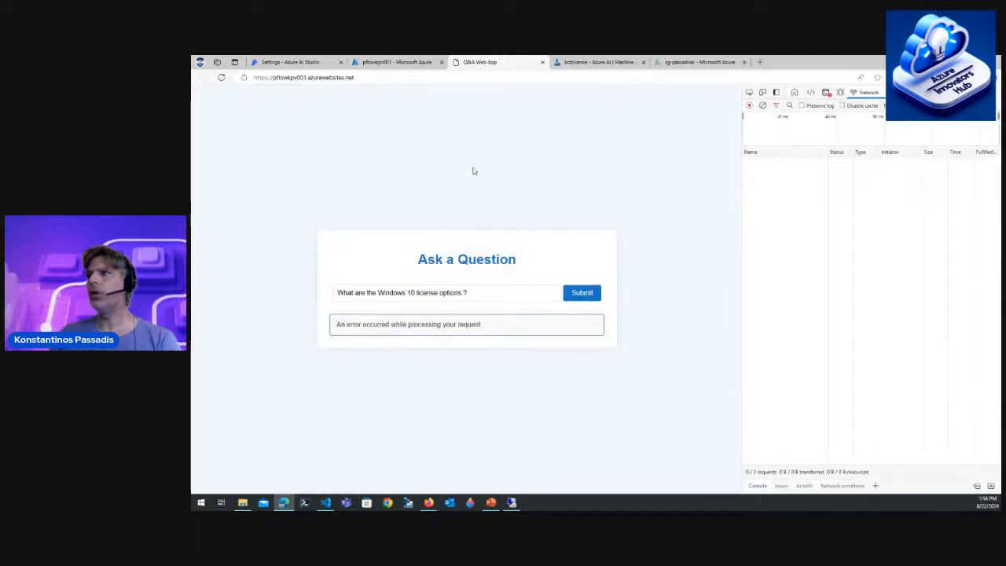
{"action": "left_click", "coordinate": [825, 94]}
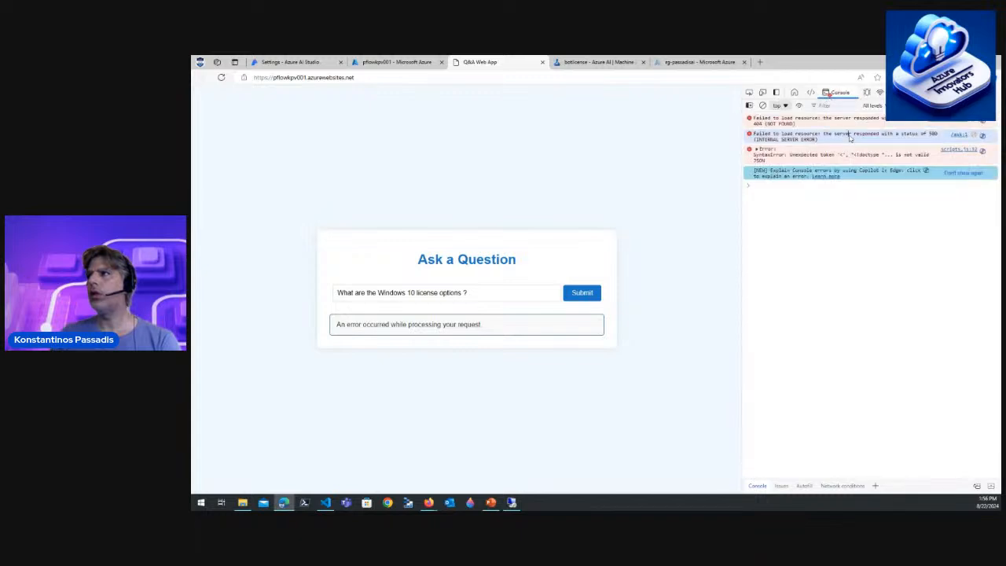
{"action": "left_click", "coordinate": [222, 81]}
{"action": "left_click", "coordinate": [793, 155]}
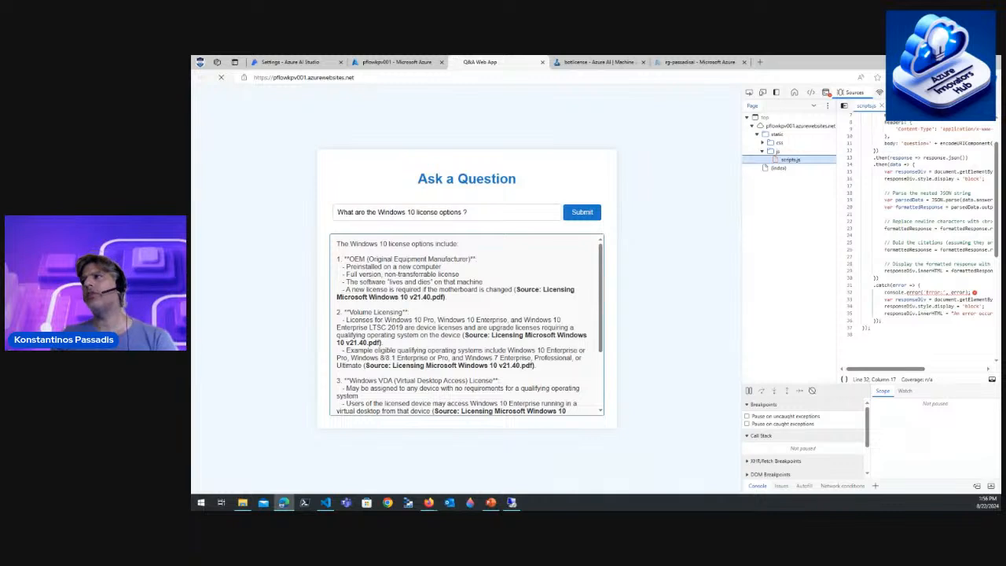
{"action": "left_click", "coordinate": [992, 92]}
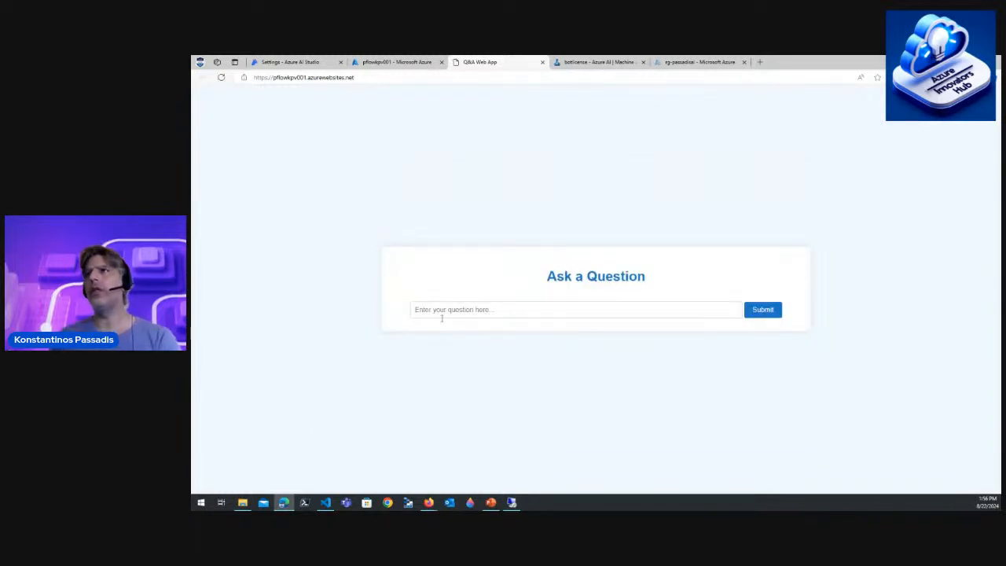
{"action": "left_click", "coordinate": [442, 313]}
{"action": "left_click", "coordinate": [481, 341]}
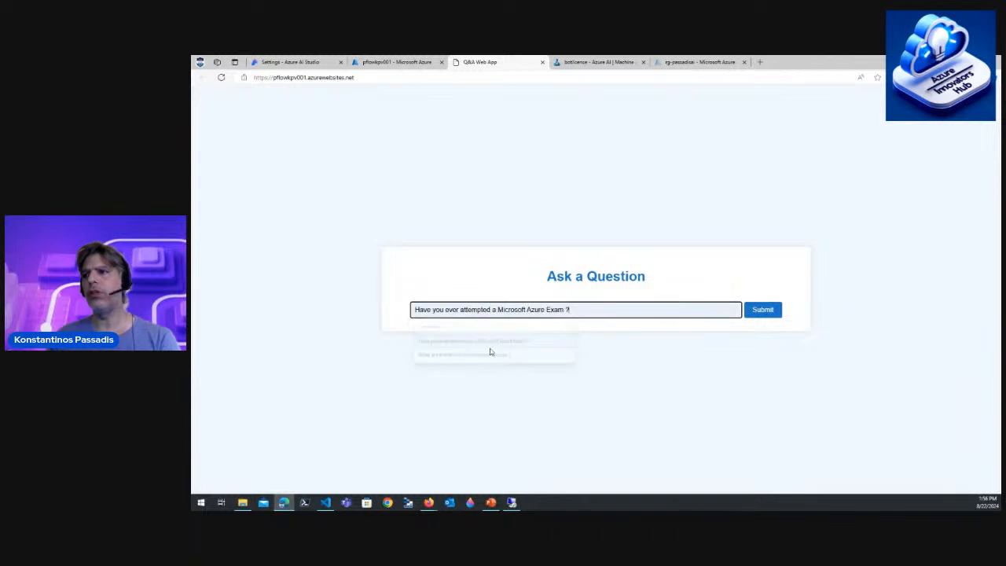
{"action": "left_click_drag", "start_coordinate": [577, 307], "coordinate": [328, 334]}
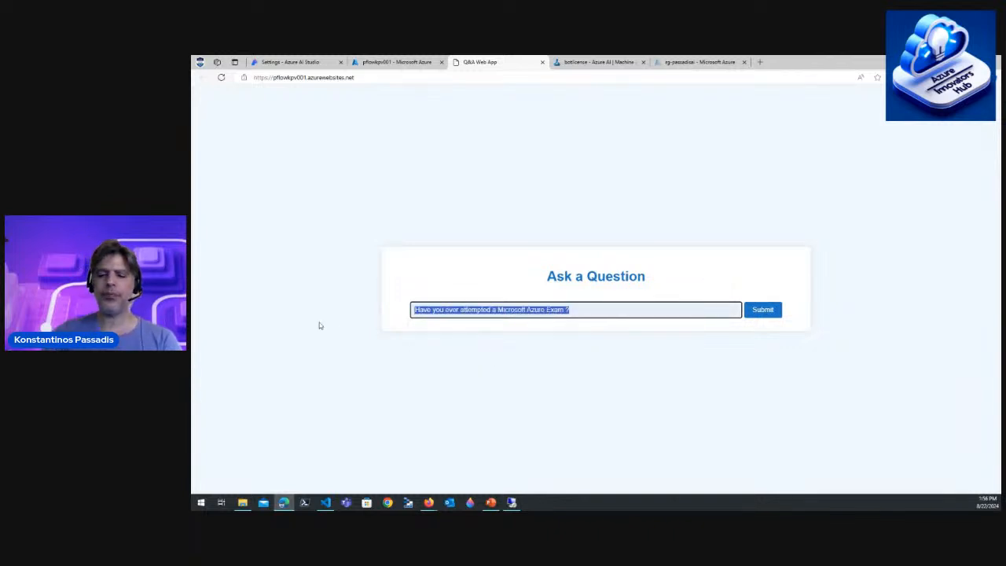
{"action": "key", "text": "BackSpace"}
- Fill in the saved question "What are the Windows 10 license options ?" and submit it
{"action": "key", "text": "Down"}
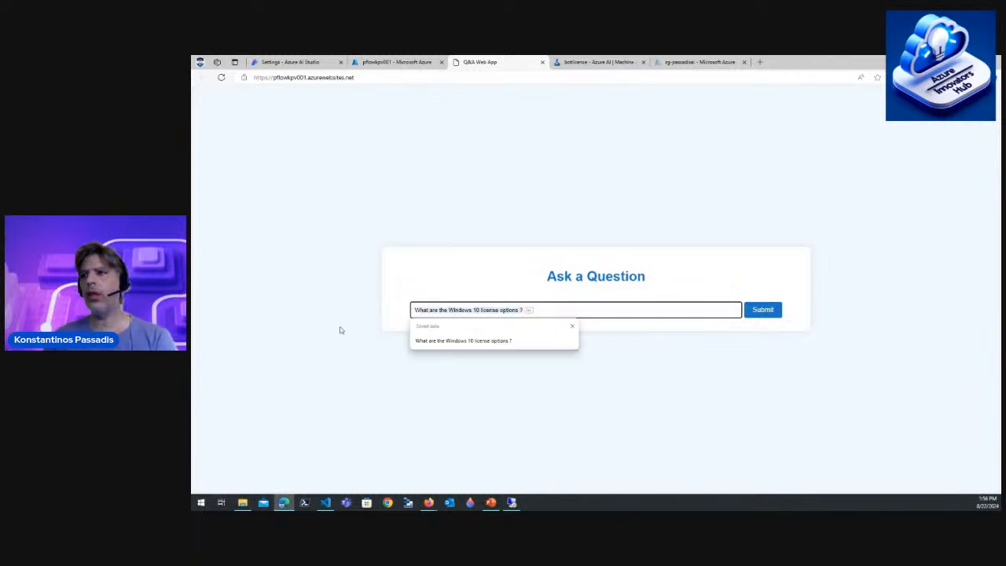
{"action": "left_click", "coordinate": [490, 339]}
{"action": "left_click", "coordinate": [774, 312]}
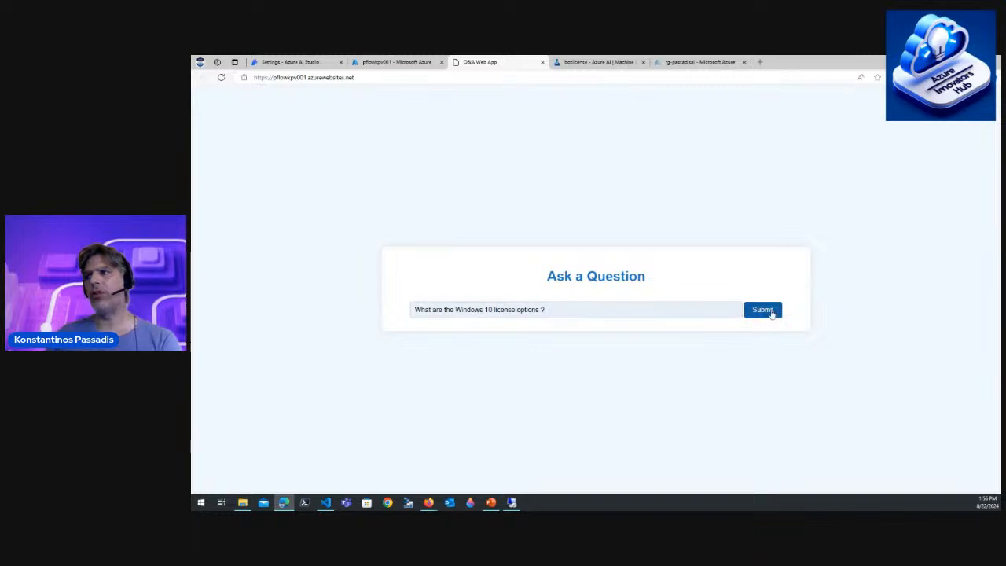